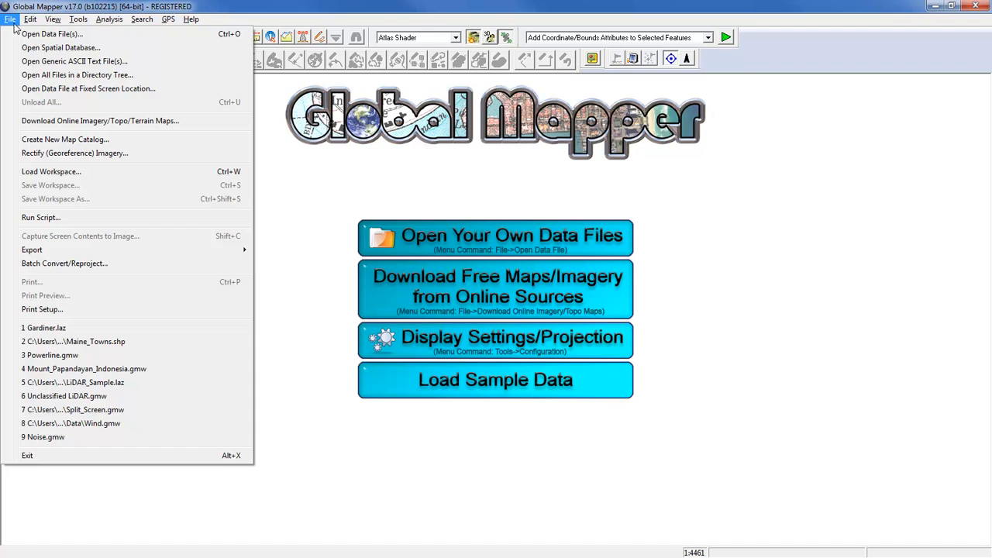
# Load Gardiner.laz as a point cloud with all classifications and return types and the default draw mode
pyautogui.click(24, 35)
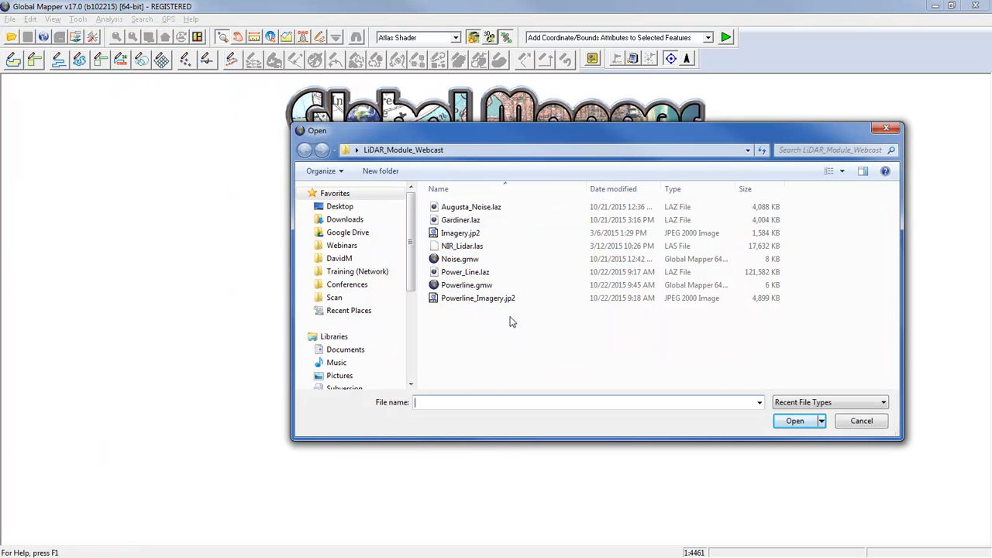
pyautogui.click(493, 221)
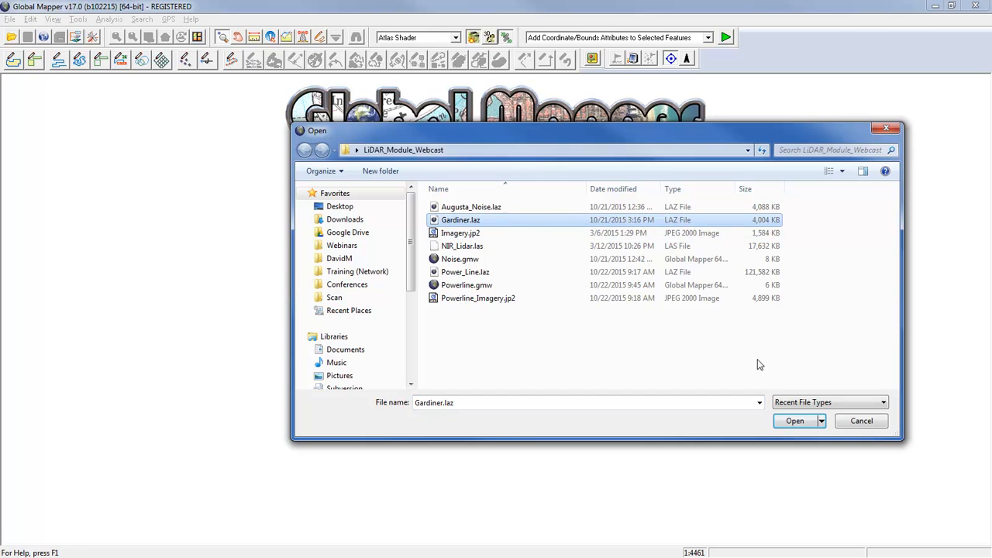
pyautogui.click(792, 427)
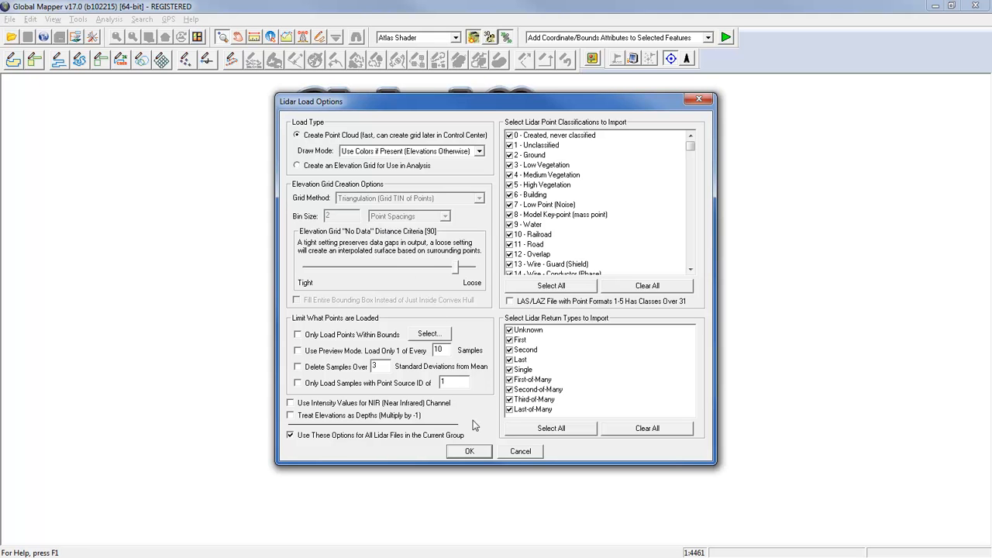
pyautogui.click(469, 452)
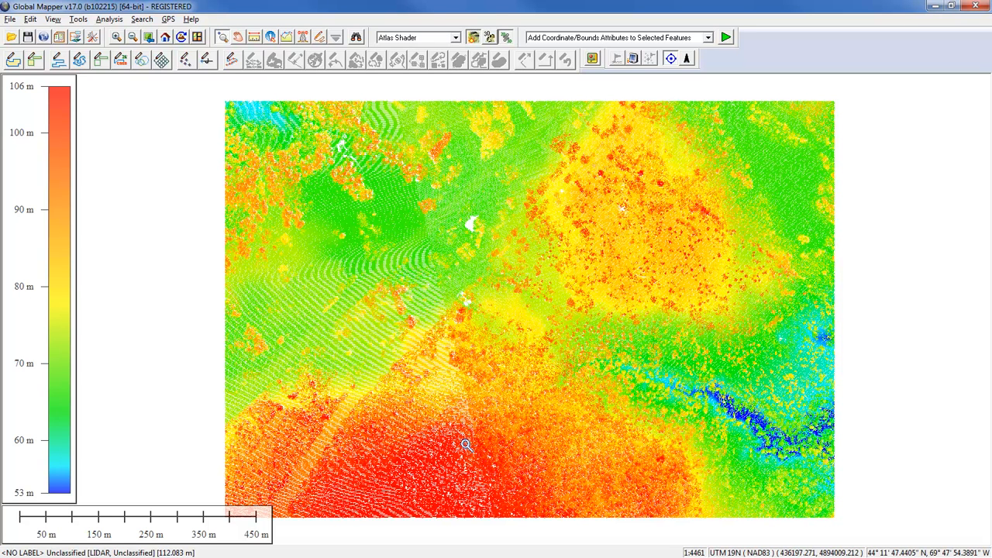
# Review the Gardiner.laz layer's metadata attributes and its return and classification statistics
pyautogui.click(78, 38)
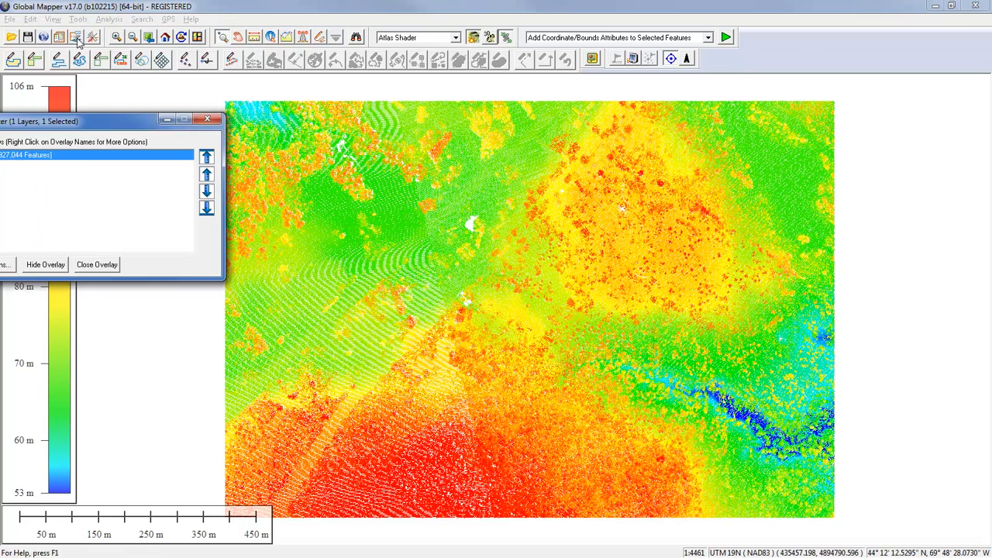
pyautogui.moveTo(104, 118); pyautogui.dragTo(826, 351)
pyautogui.click(655, 480)
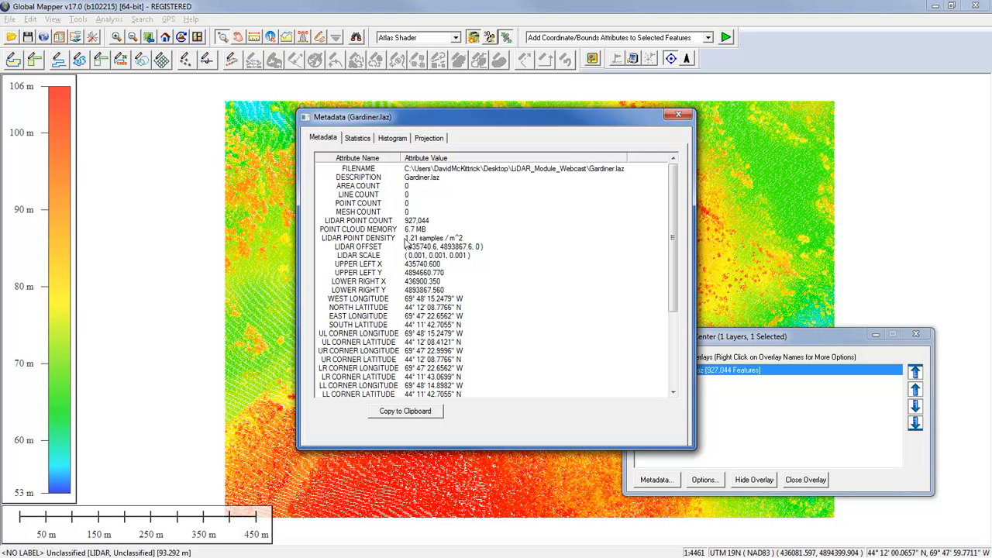
pyautogui.moveTo(674, 230); pyautogui.dragTo(671, 297)
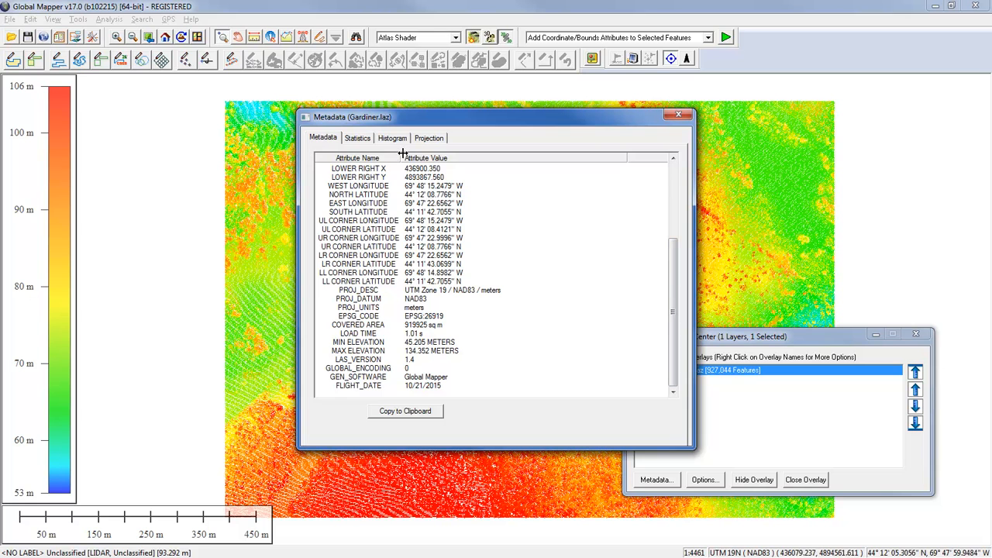
pyautogui.click(357, 138)
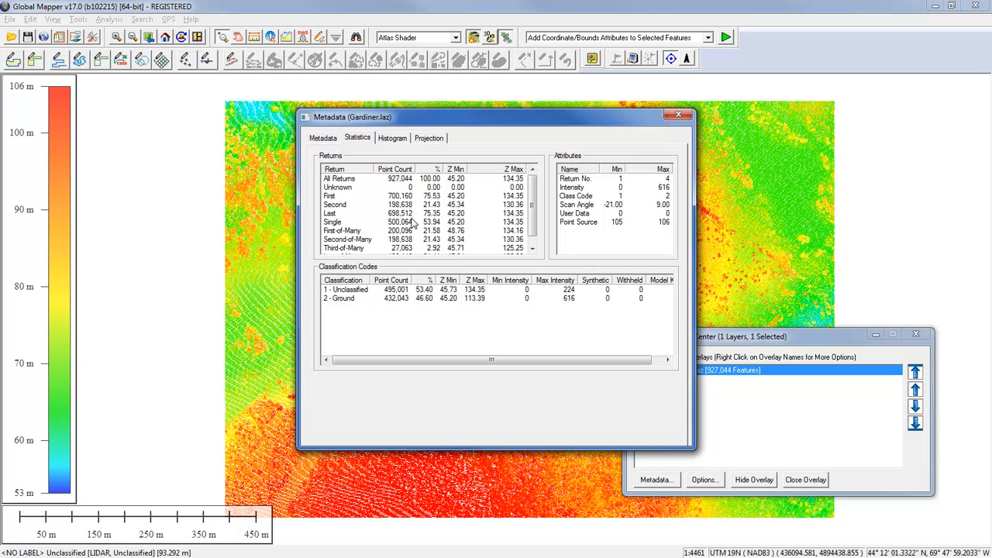
pyautogui.moveTo(456, 123); pyautogui.dragTo(663, 314)
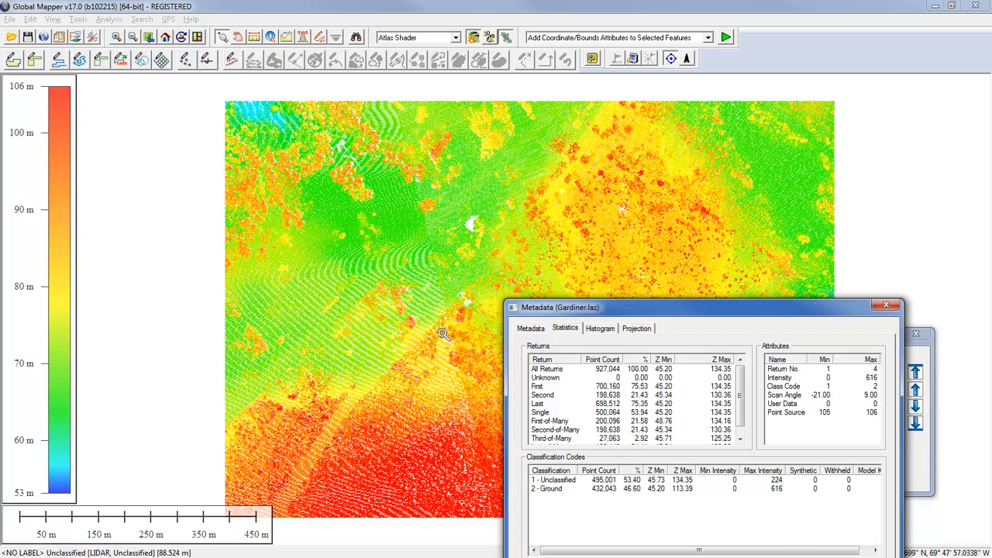
pyautogui.moveTo(672, 310); pyautogui.dragTo(432, 154)
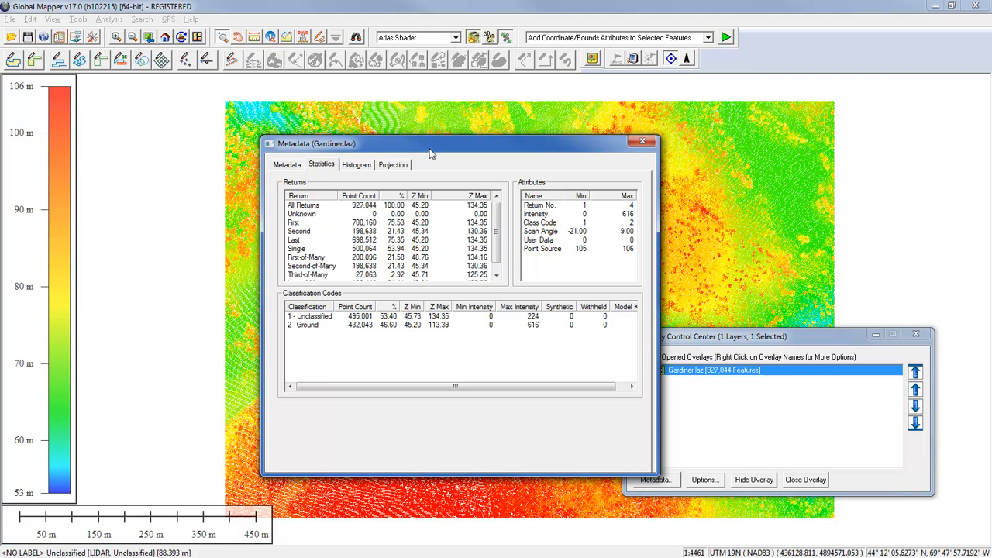
pyautogui.click(641, 143)
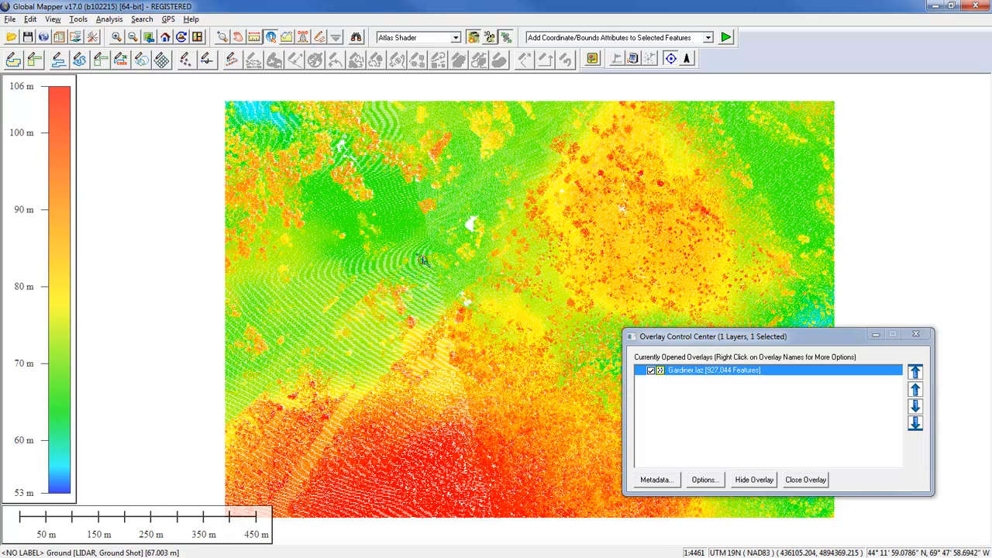
# Inspect the feature information of a single lidar point in the yellow-green area of the point cloud
pyautogui.scroll(2, 423, 261)
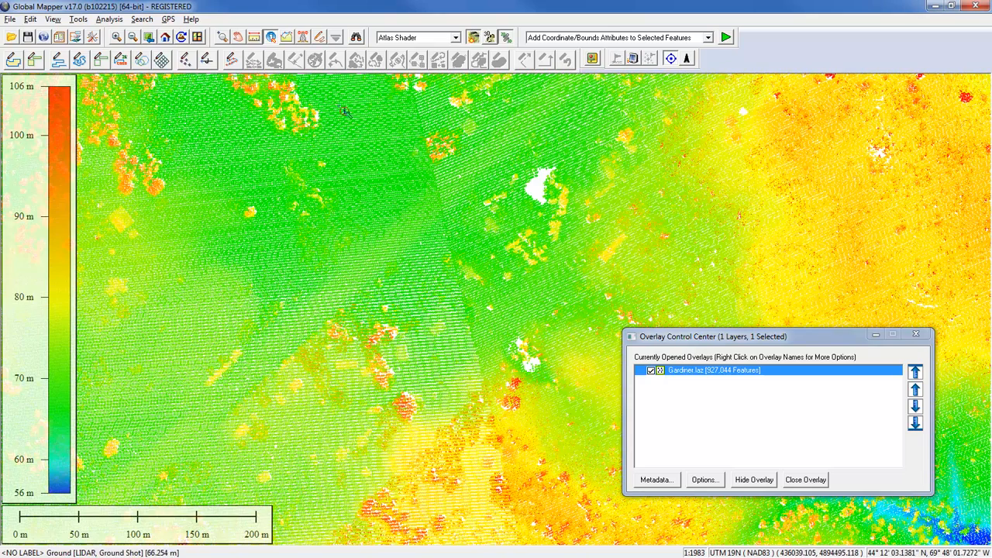
pyautogui.click(350, 363)
pyautogui.moveTo(326, 193); pyautogui.dragTo(298, 138)
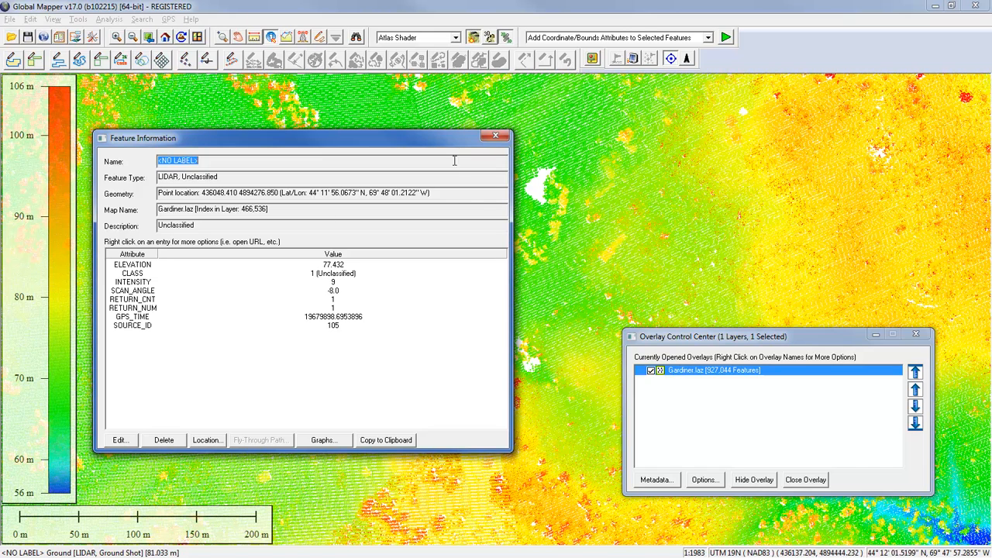
pyautogui.click(496, 136)
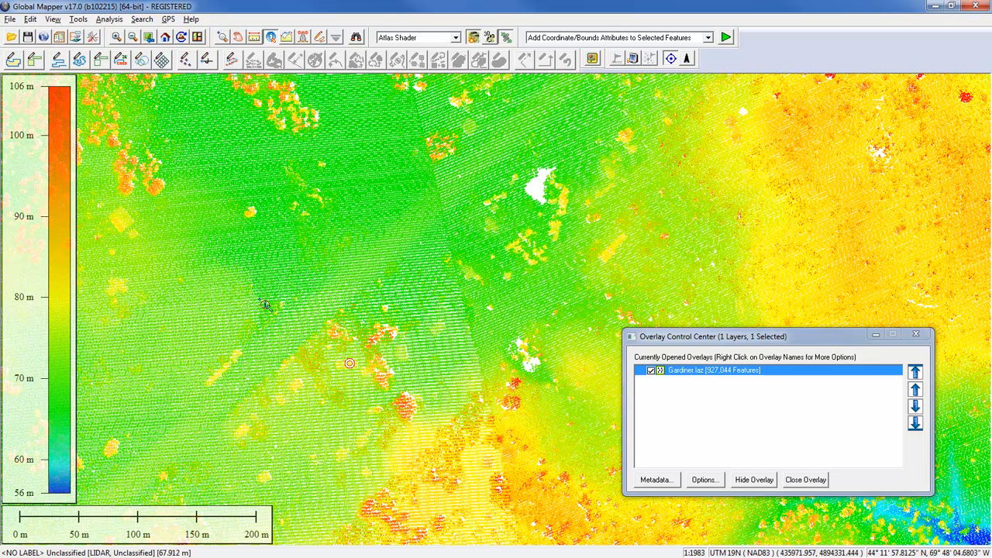
# Examine the point records and the searchable attributes in the vector data search
pyautogui.click(356, 37)
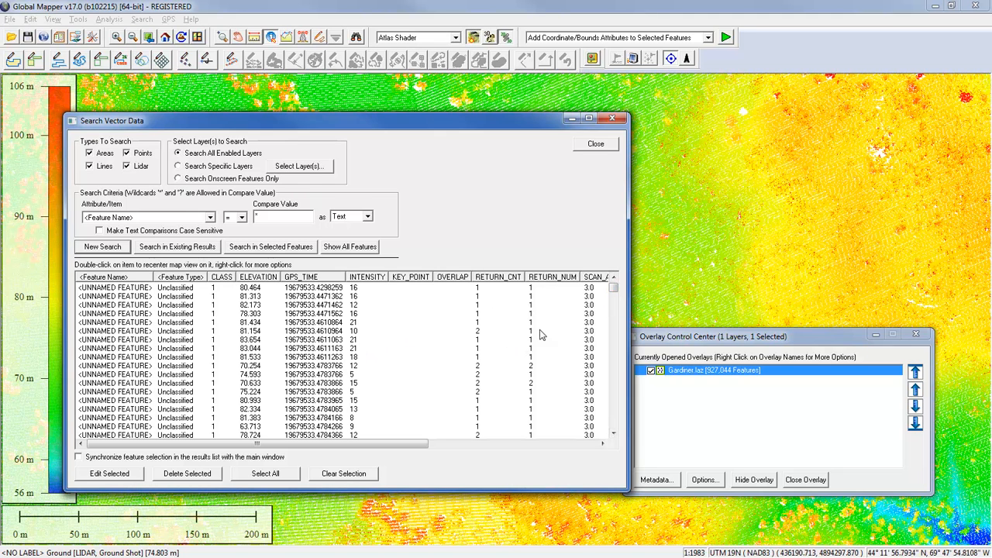
pyautogui.moveTo(351, 447)
pyautogui.mouseDown()
pyautogui.moveTo(535, 450)
pyautogui.moveTo(349, 442)
pyautogui.mouseUp()
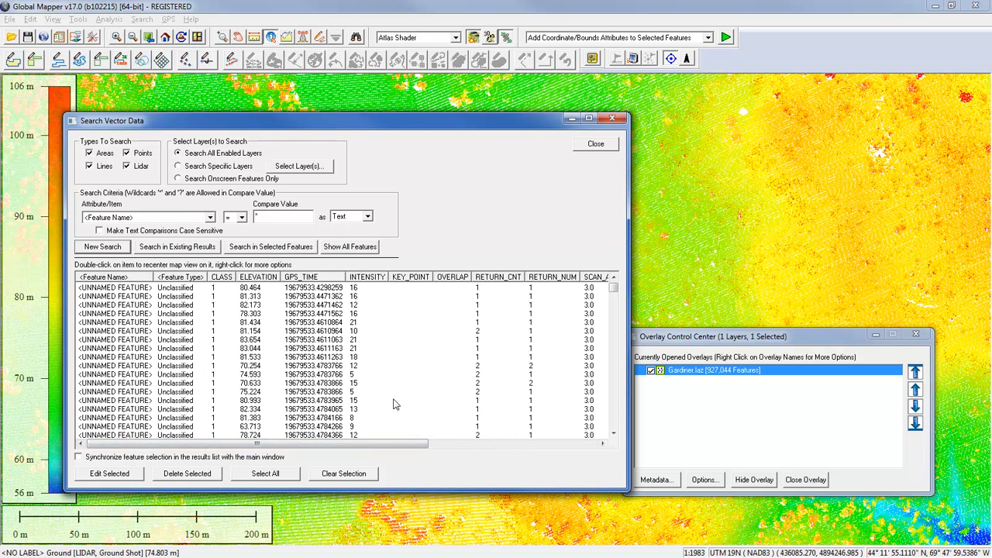
pyautogui.click(210, 219)
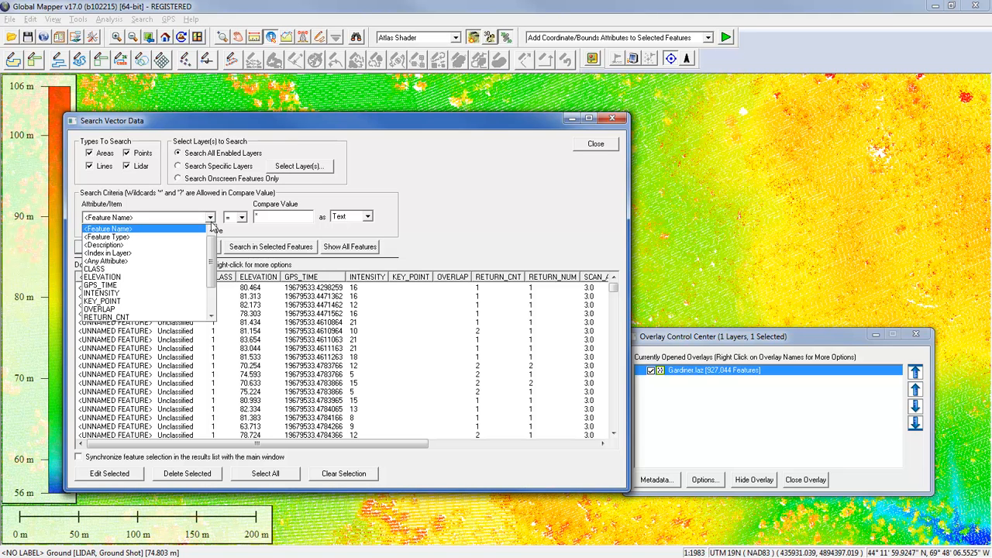
pyautogui.click(577, 142)
pyautogui.click(579, 143)
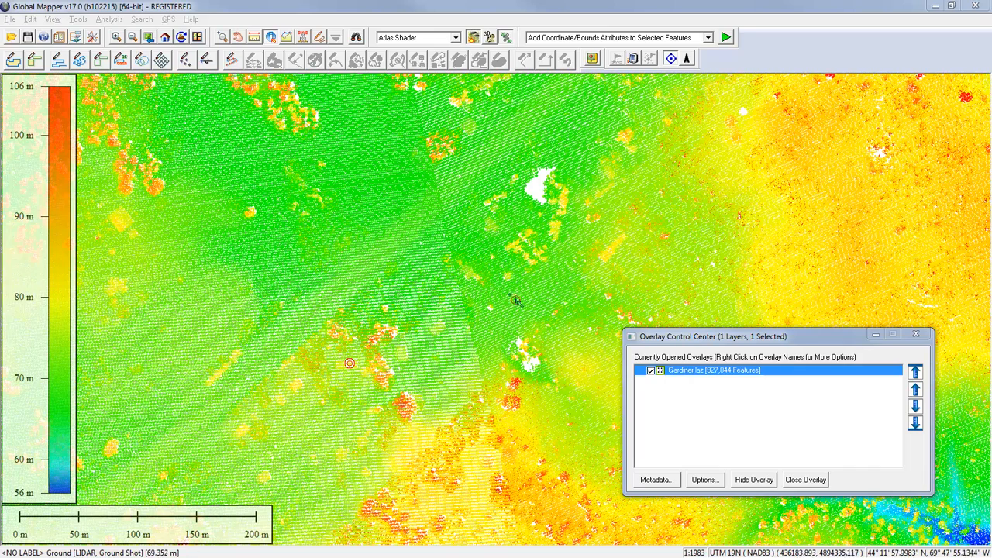
# Create a rectangular bounding area feature from the extent of the Gardiner.laz layer
pyautogui.click(165, 38)
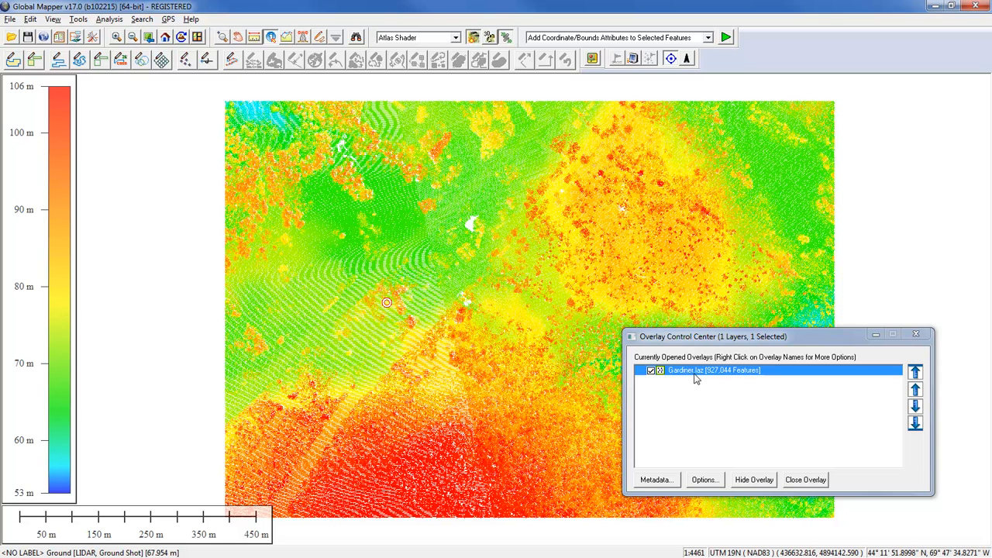
pyautogui.rightClick(695, 377)
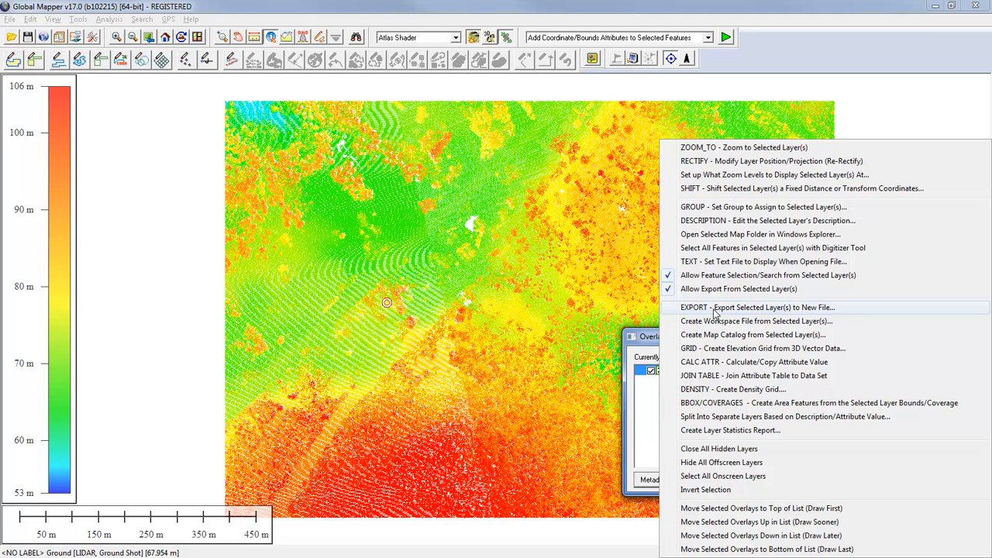
pyautogui.click(745, 405)
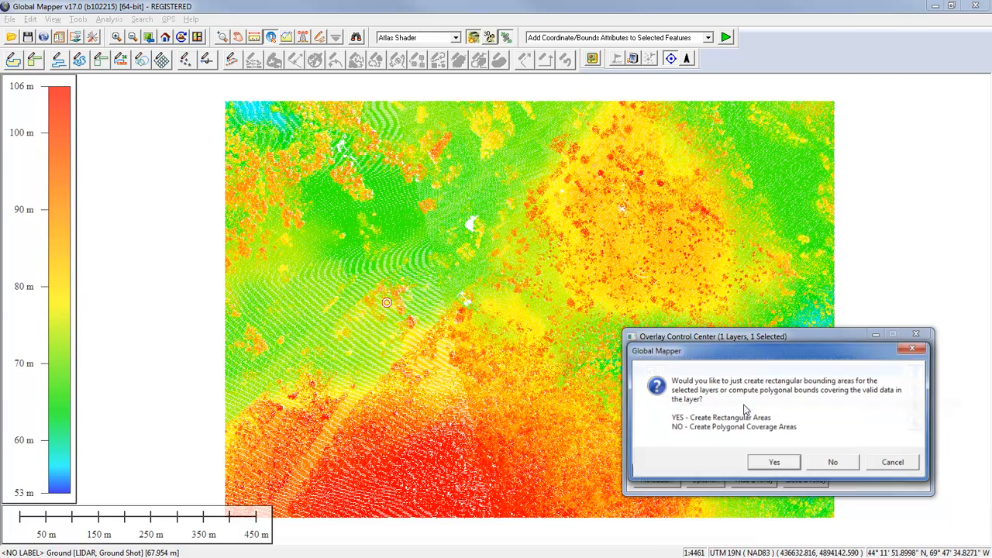
pyautogui.click(770, 465)
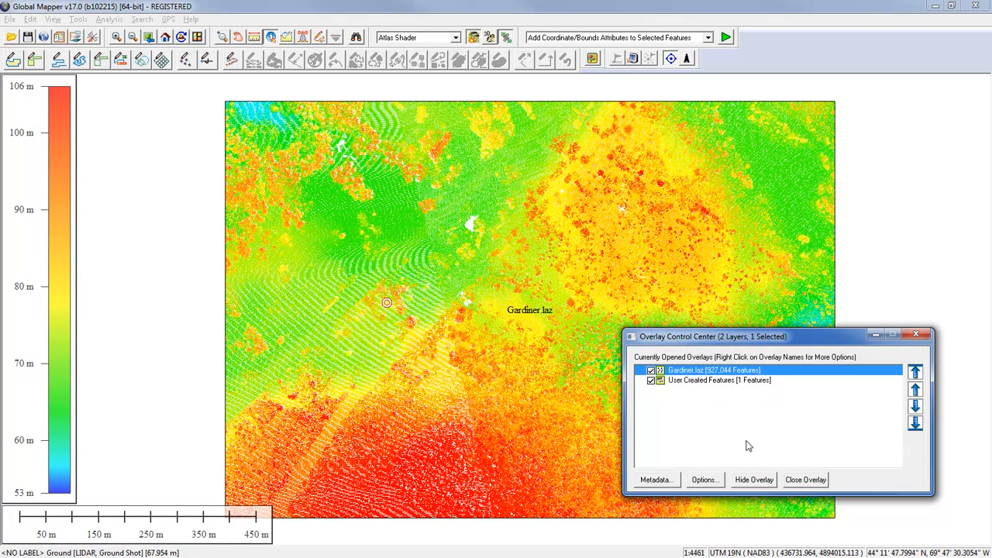
# Hide the Gardiner.laz layer and view the bounding area's attributes with the Display Feature Information Dialog option
pyautogui.click(651, 370)
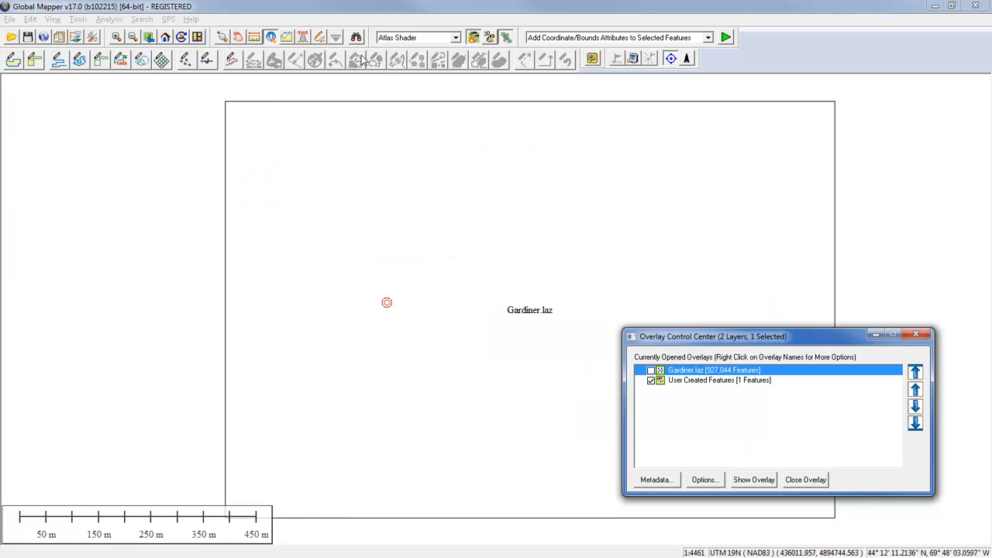
pyautogui.click(426, 253)
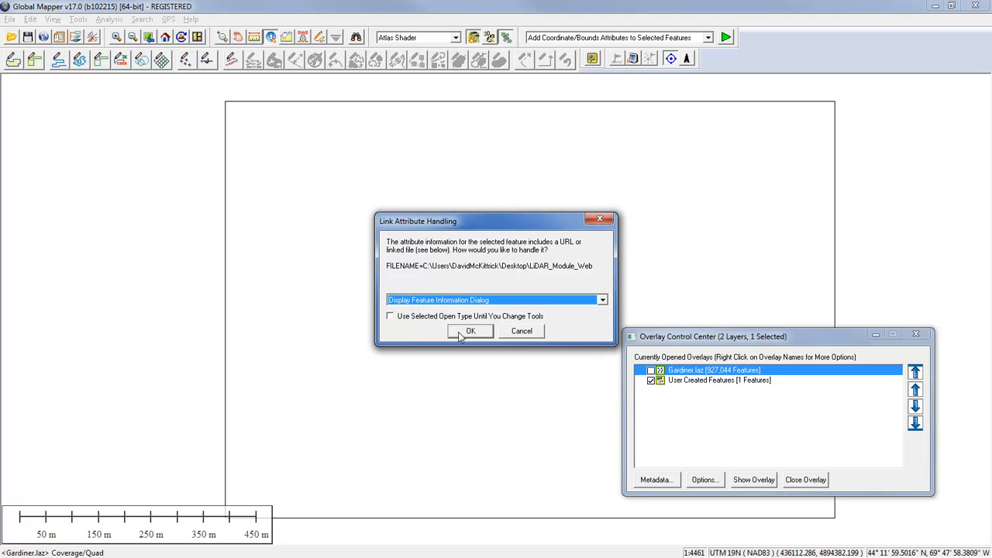
pyautogui.click(459, 301)
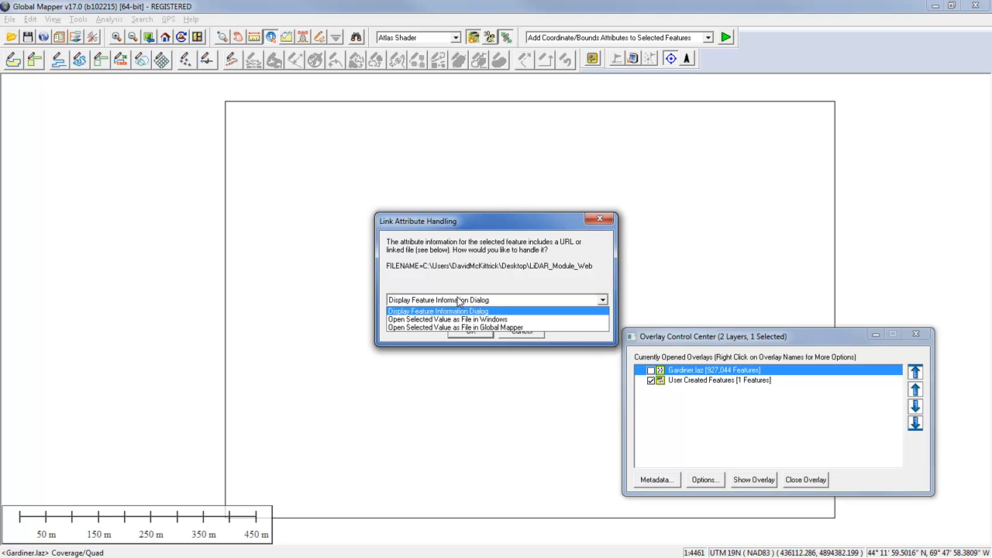
pyautogui.click(459, 311)
pyautogui.click(470, 333)
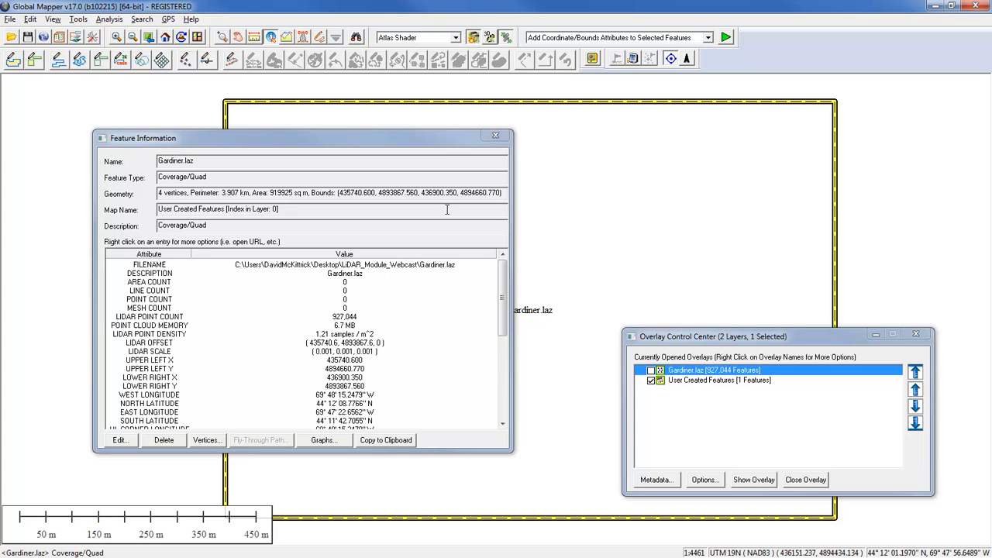
pyautogui.click(495, 145)
pyautogui.click(496, 138)
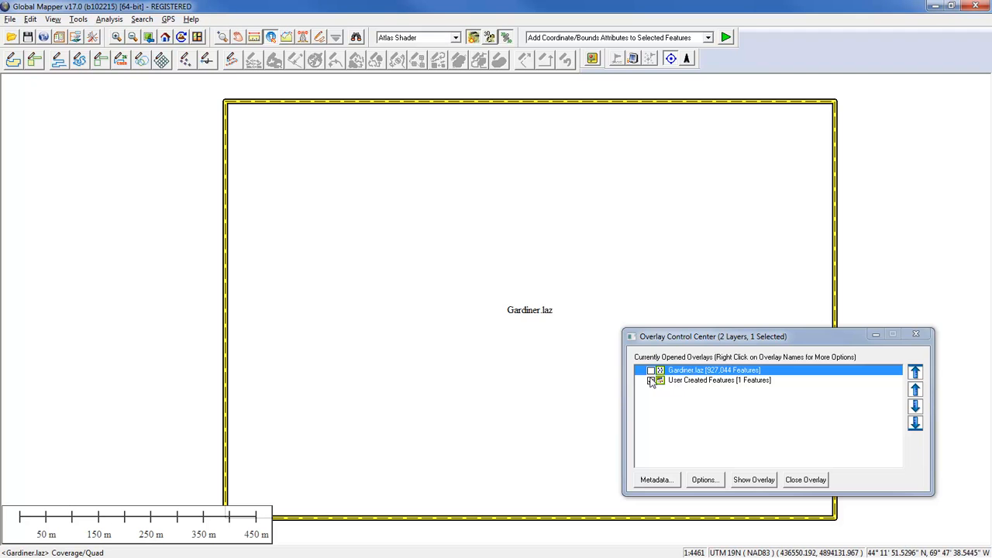
# Hide the User Created Features layer, show Gardiner.laz again and display the point cloud in a maximized 3D view
pyautogui.click(651, 381)
pyautogui.click(651, 370)
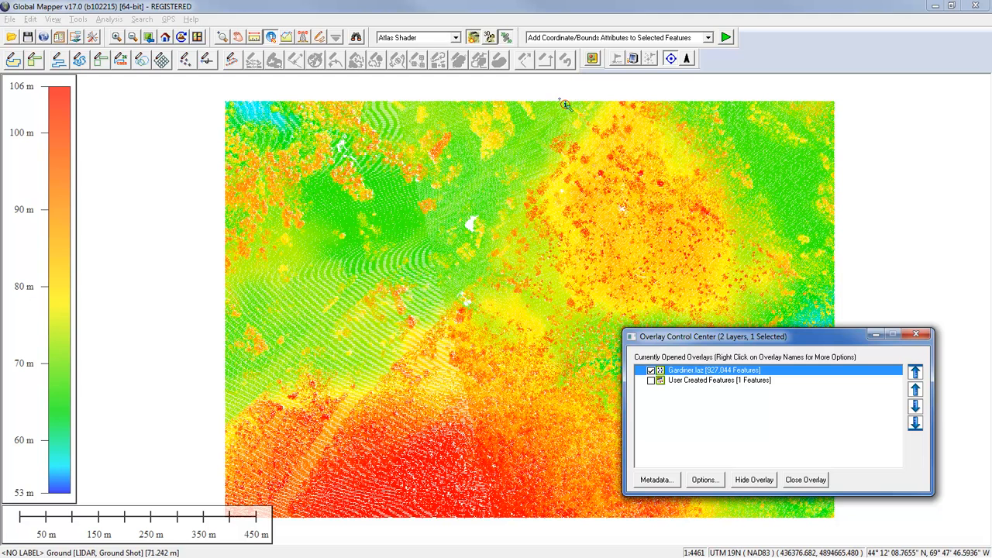
pyautogui.click(491, 39)
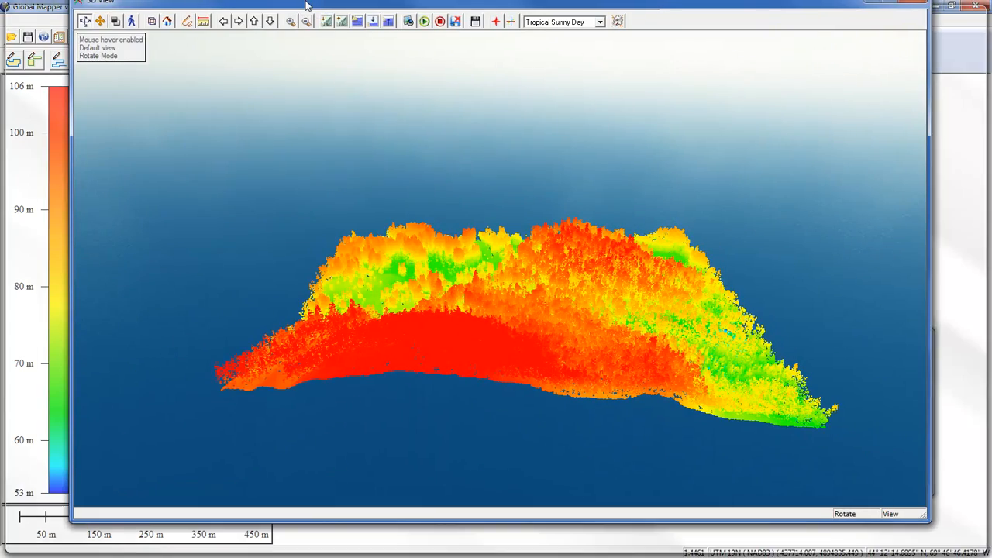
pyautogui.doubleClick(306, 7)
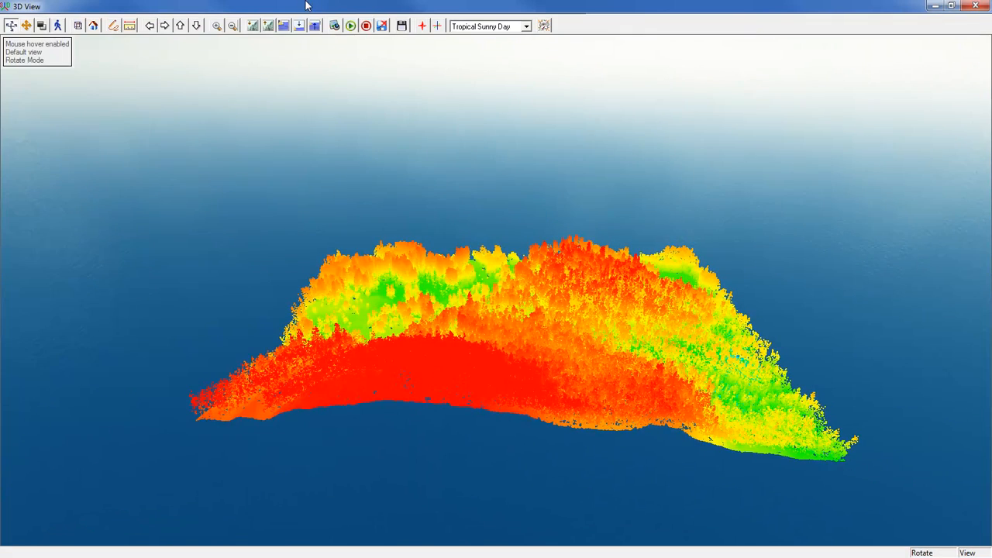
pyautogui.moveTo(522, 356); pyautogui.dragTo(600, 359)
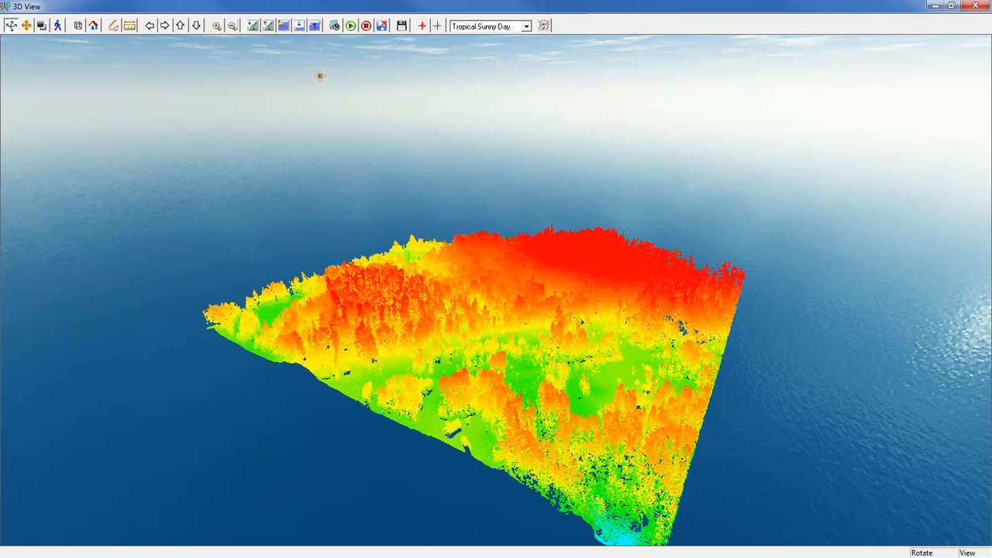
# Set the vertical exaggeration of the 3D view to 2
pyautogui.click(545, 27)
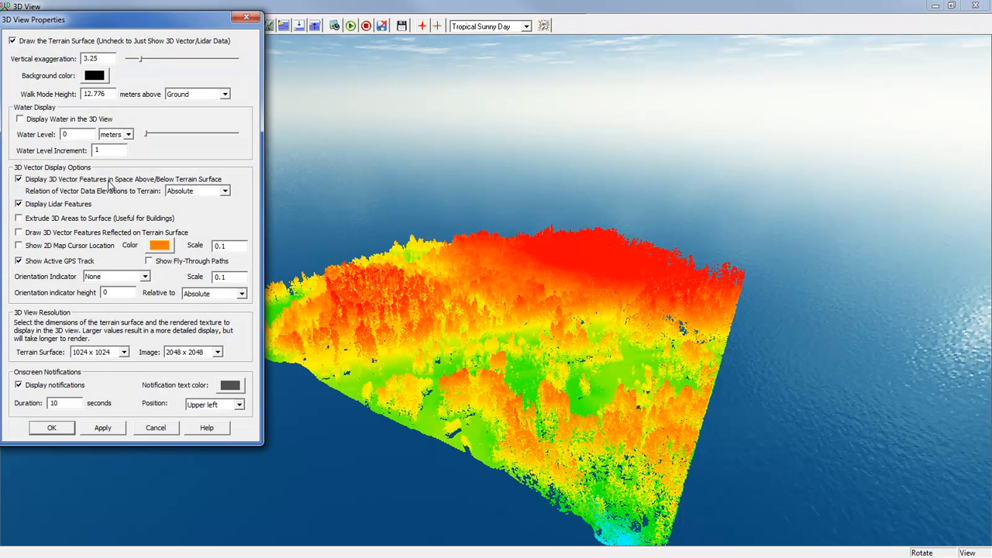
pyautogui.click(138, 61)
pyautogui.moveTo(138, 62); pyautogui.dragTo(134, 62)
pyautogui.click(59, 429)
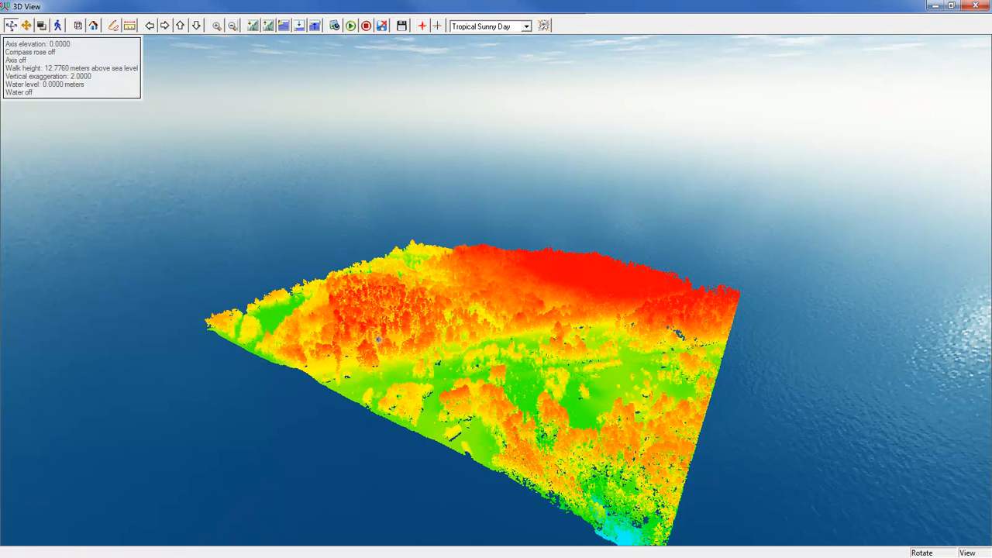
pyautogui.scroll(3, 538, 317)
pyautogui.scroll(3, 538, 318)
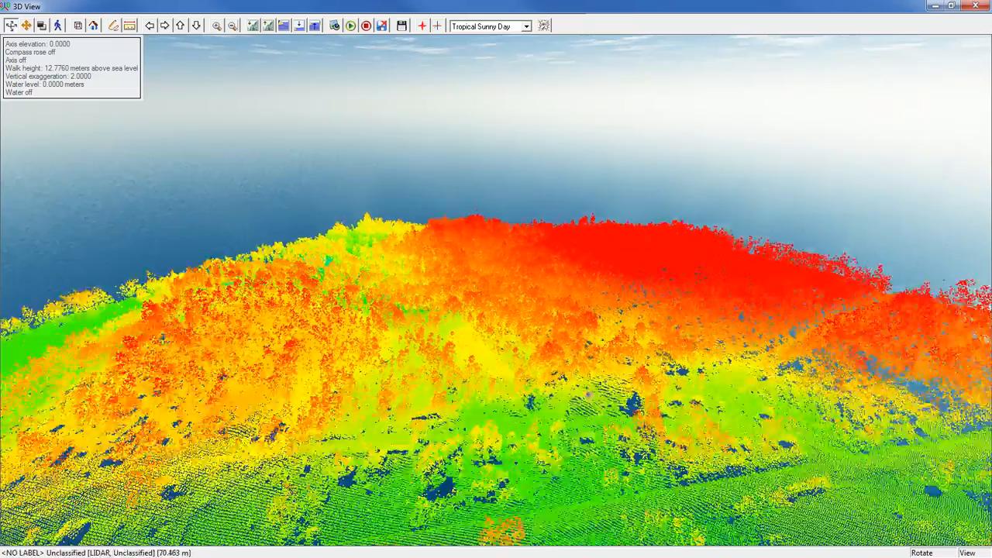
pyautogui.moveTo(502, 473); pyautogui.dragTo(431, 462)
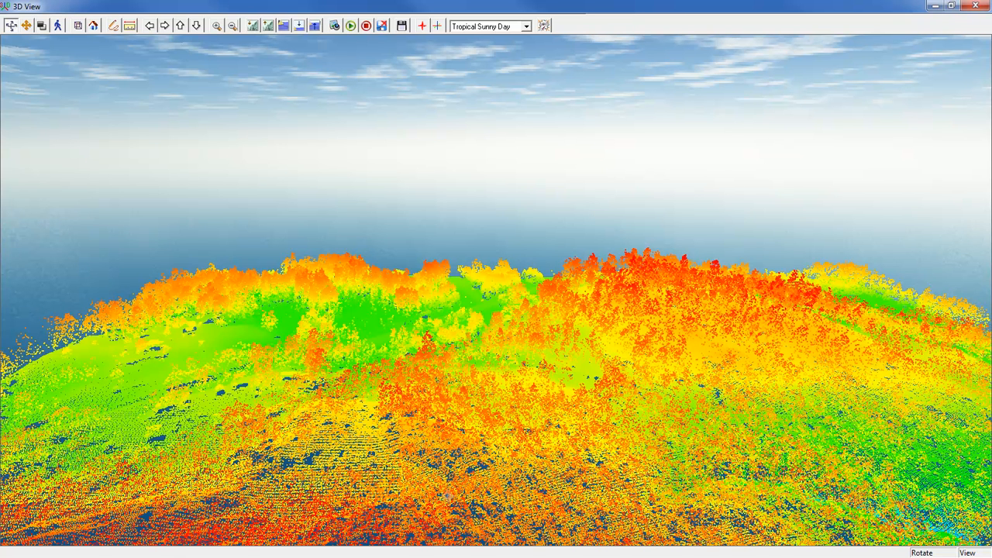
# Close the 3D view and turn off the display of the Unclassified lidar class in the lidar configuration
pyautogui.click(975, 6)
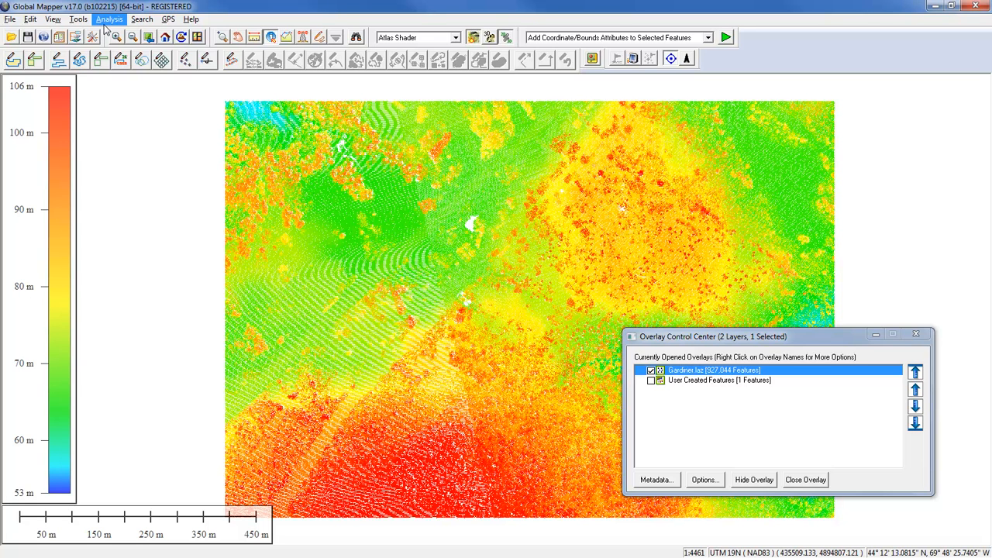
pyautogui.click(78, 20)
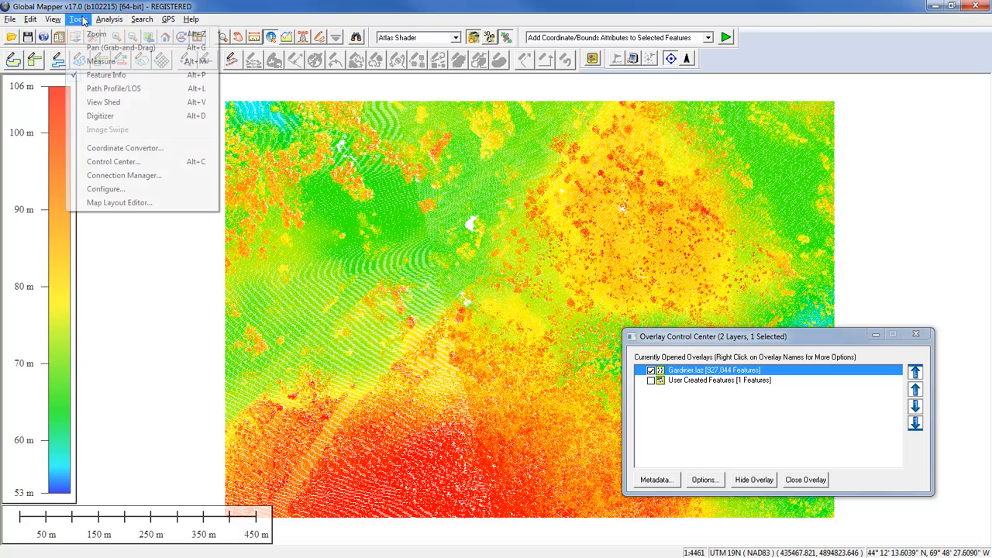
pyautogui.click(140, 193)
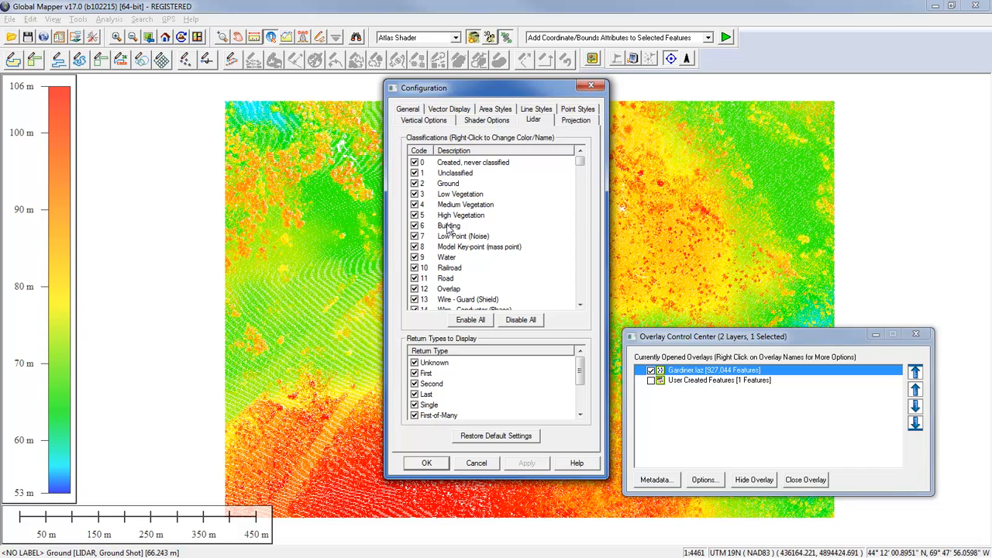
pyautogui.moveTo(446, 91); pyautogui.dragTo(153, 94)
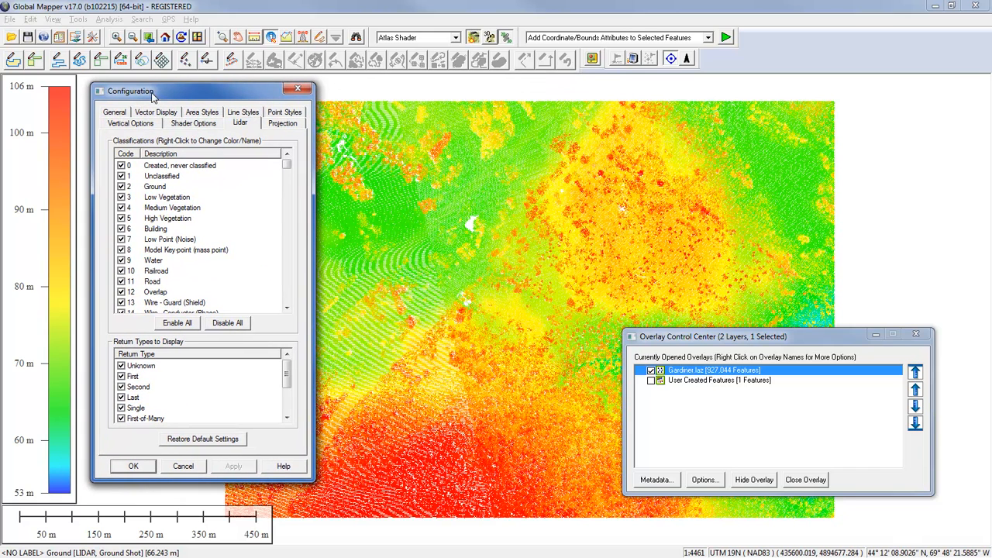
pyautogui.click(121, 176)
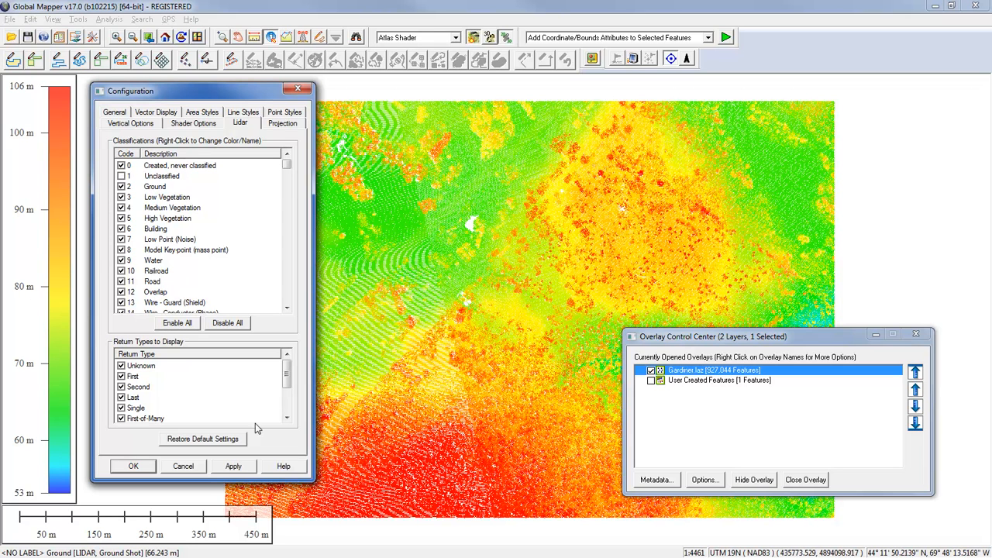
pyautogui.click(246, 466)
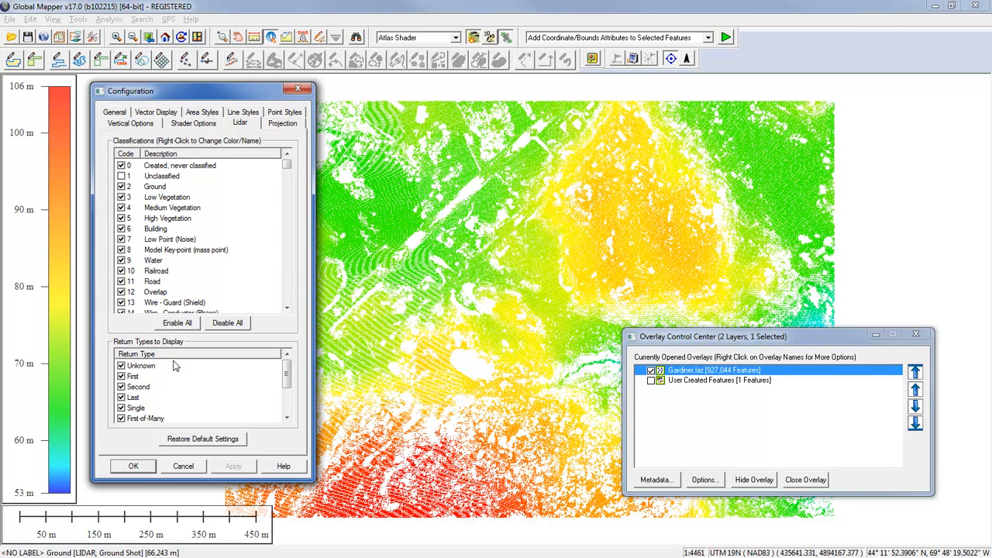
# Turn the Unclassified lidar class back on and apply the configuration
pyautogui.click(121, 176)
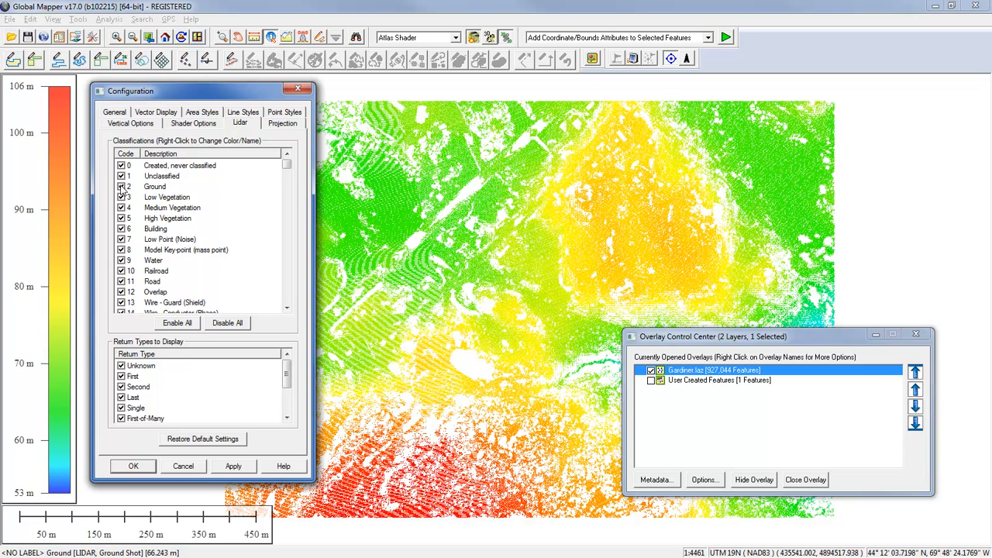
pyautogui.click(232, 466)
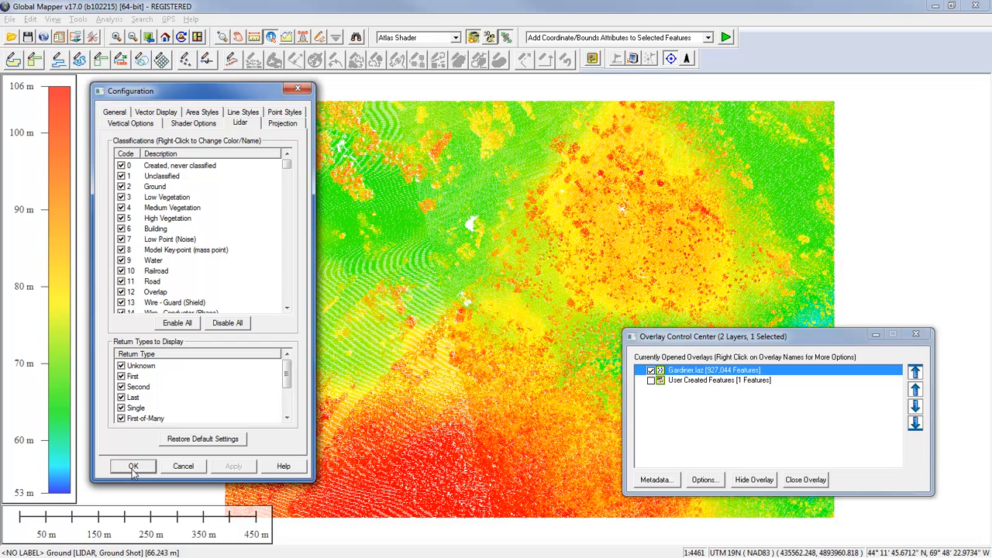
pyautogui.click(132, 466)
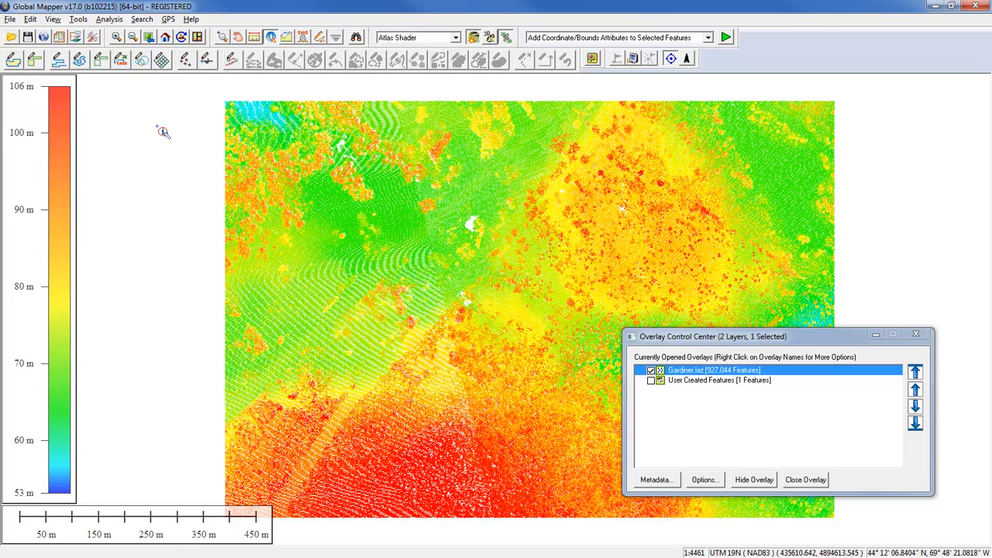
# Create an elevation grid from the Gardiner.laz layer using the Triangulation method and automatic grid spacing
pyautogui.click(108, 19)
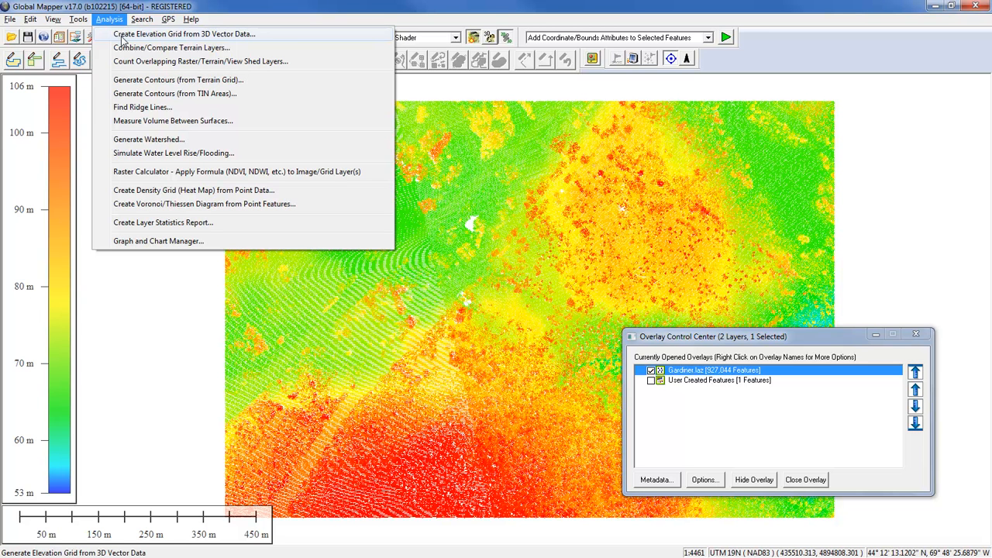
pyautogui.click(122, 36)
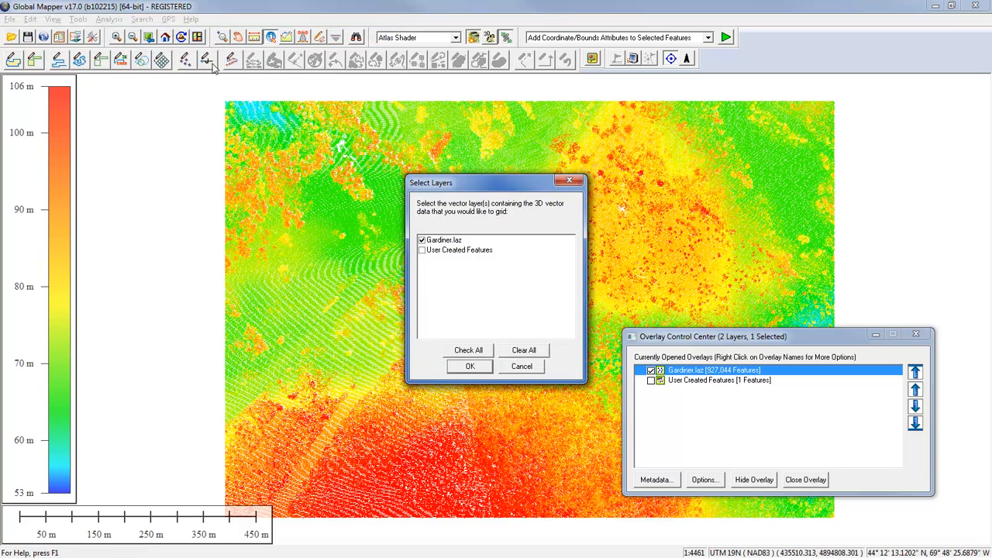
pyautogui.click(473, 367)
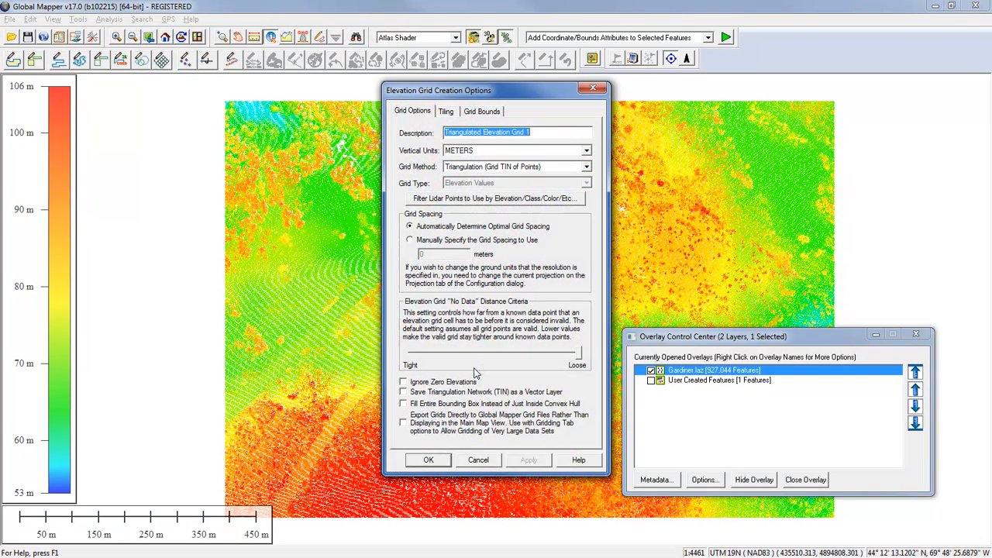
pyautogui.click(435, 460)
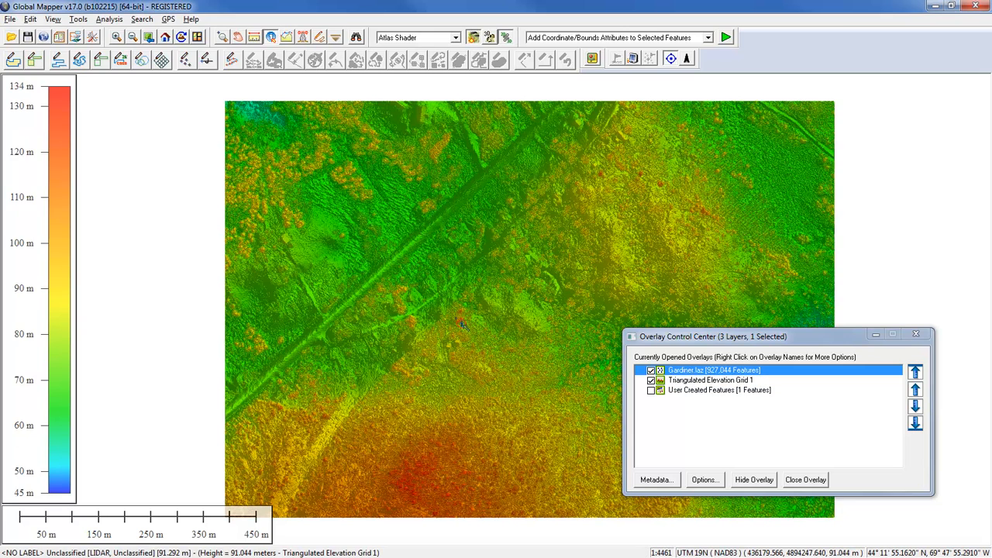
# Display the elevation grid without the point cloud, then hide the grid and show Gardiner.laz again
pyautogui.click(651, 370)
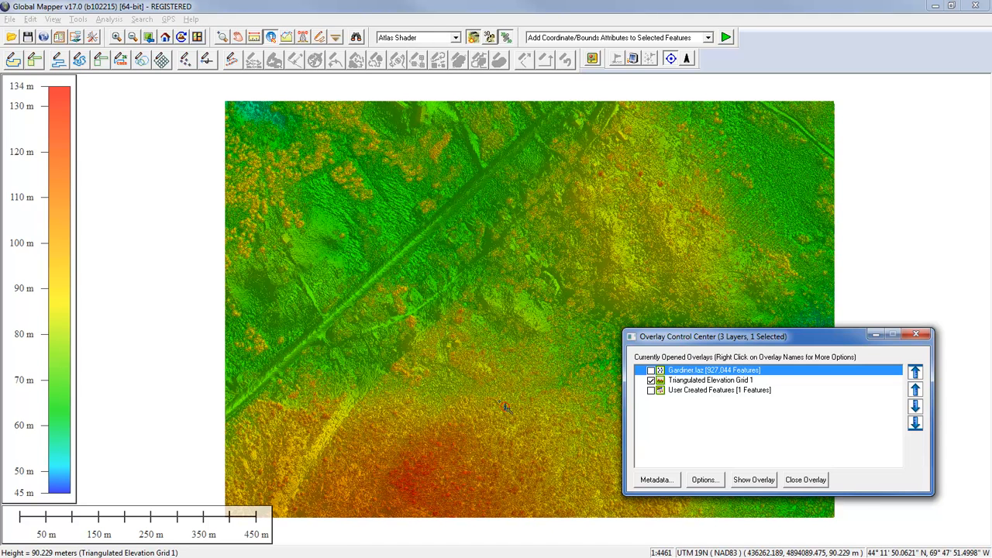
pyautogui.click(650, 380)
pyautogui.click(651, 371)
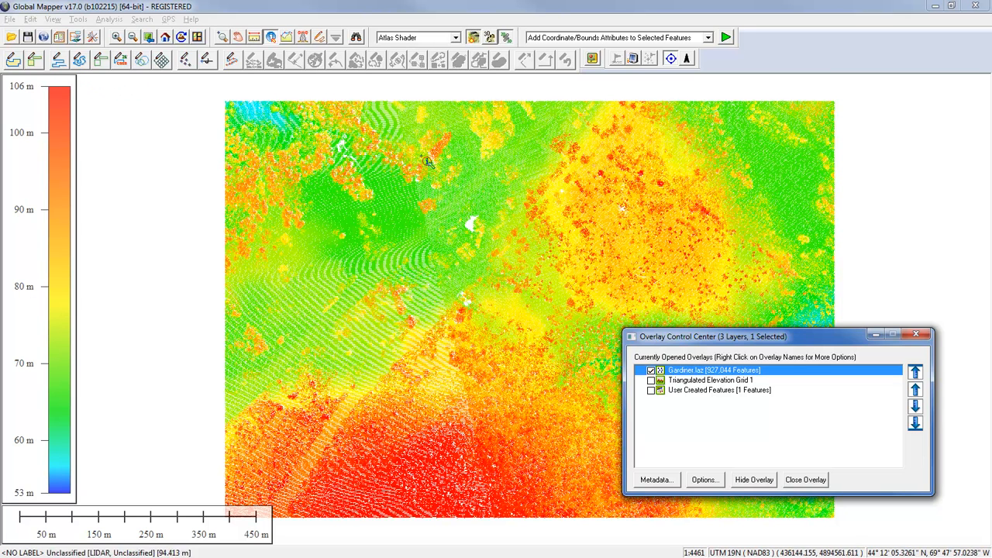
# Activate the Digitizer, select the lidar points in a small rectangle in the northwest green clearing, and clear the selection
pyautogui.click(320, 38)
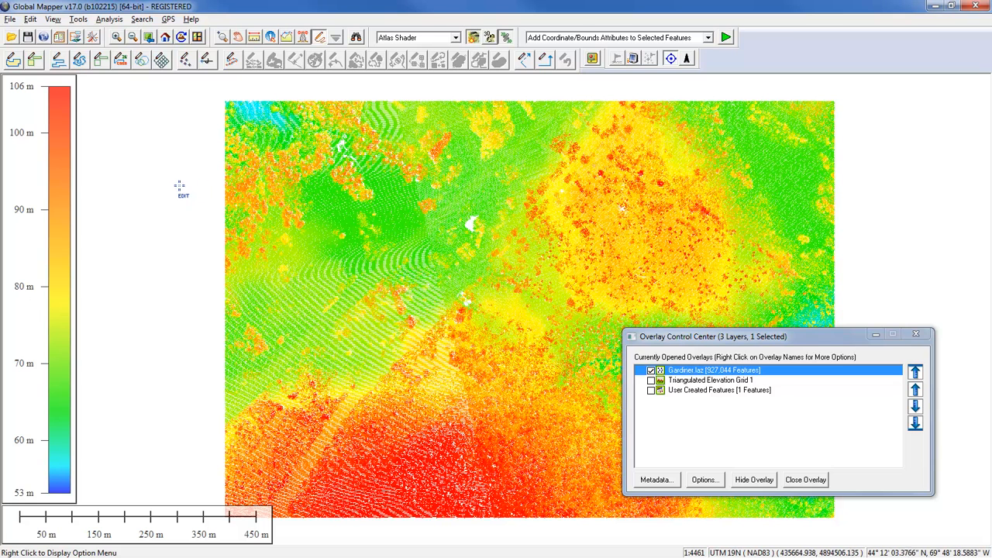
pyautogui.click(177, 188)
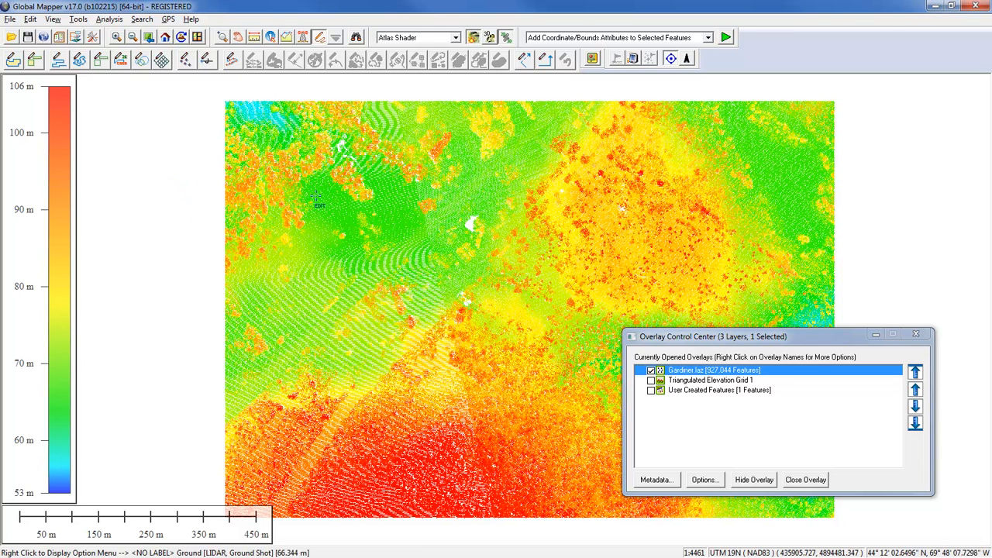
pyautogui.moveTo(406, 230); pyautogui.dragTo(425, 247)
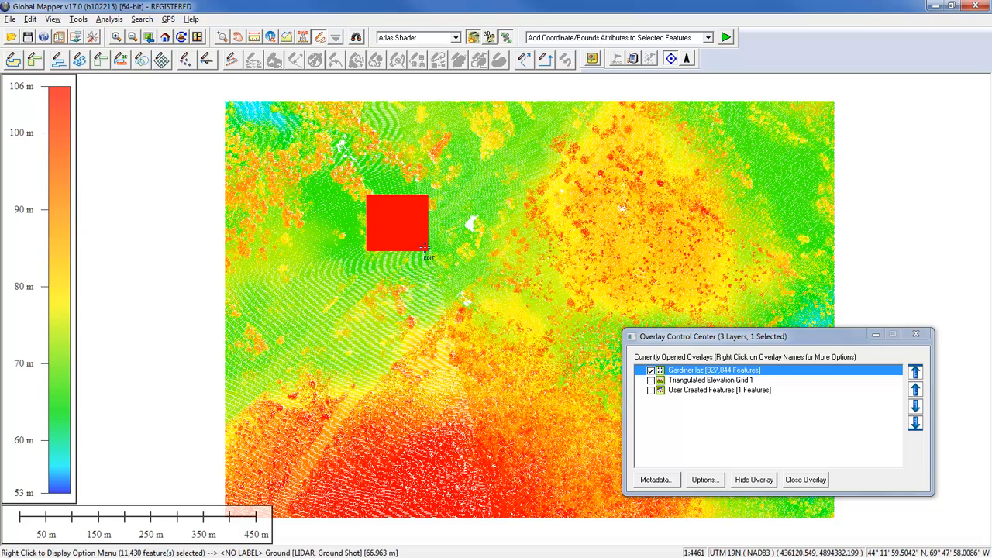
pyautogui.press('Escape')
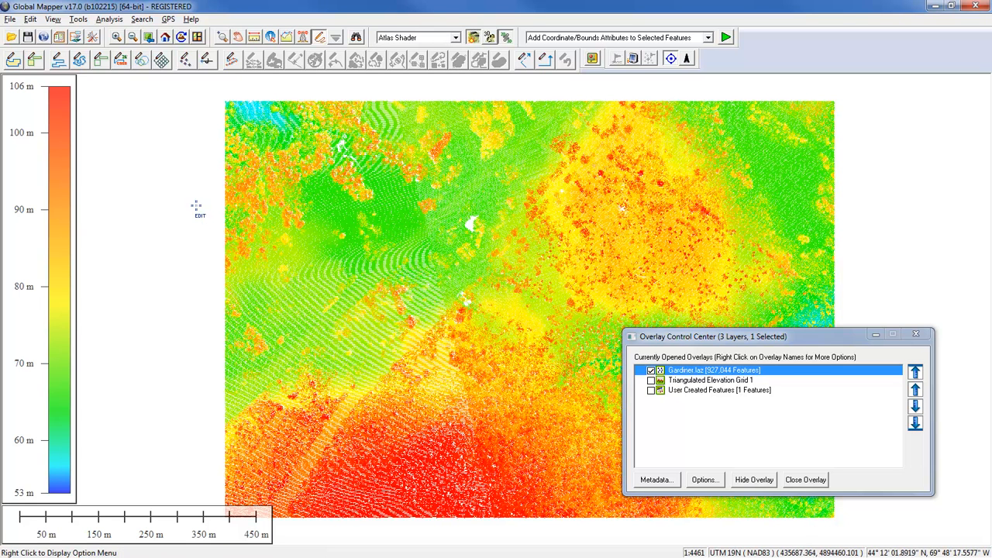
# Select the lidar points over the northwest green clearing by drawing a roughly oval polygon with the POLY SELECT option
pyautogui.rightClick(173, 165)
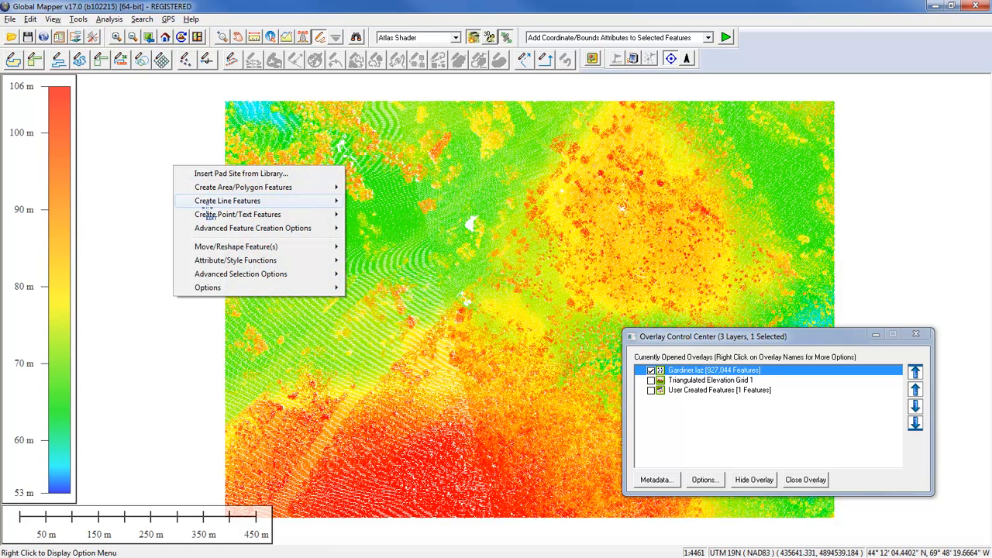
pyautogui.moveTo(226, 276)
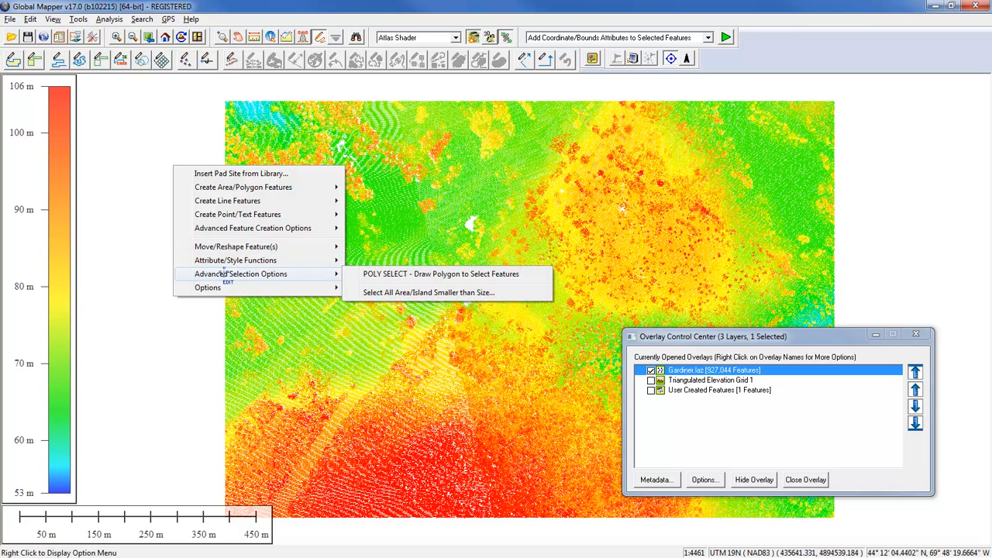
pyautogui.click(410, 274)
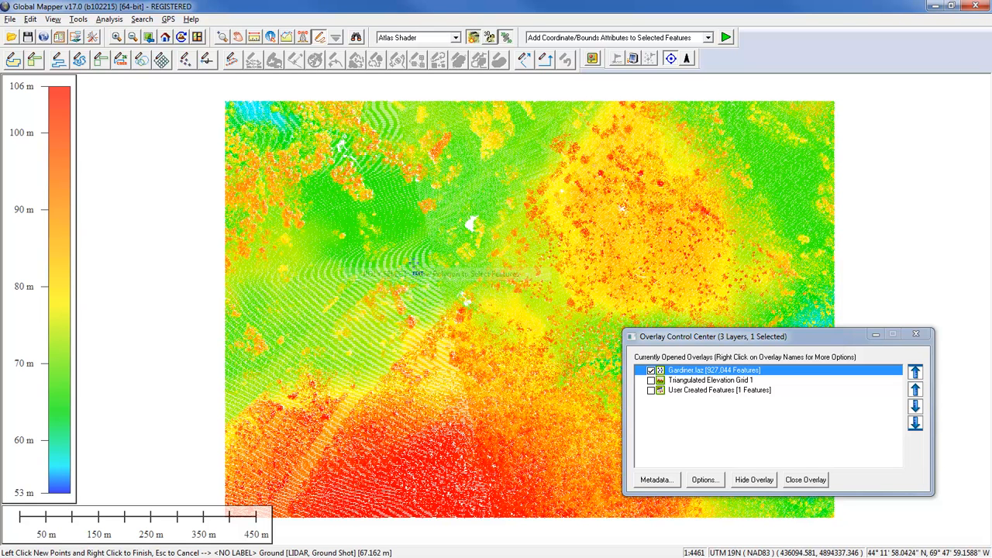
pyautogui.click(371, 202)
pyautogui.click(445, 210)
pyautogui.click(451, 252)
pyautogui.click(432, 294)
pyautogui.click(396, 311)
pyautogui.click(360, 315)
pyautogui.click(316, 310)
pyautogui.click(295, 285)
pyautogui.click(291, 260)
pyautogui.click(295, 236)
pyautogui.click(313, 202)
pyautogui.rightClick(314, 203)
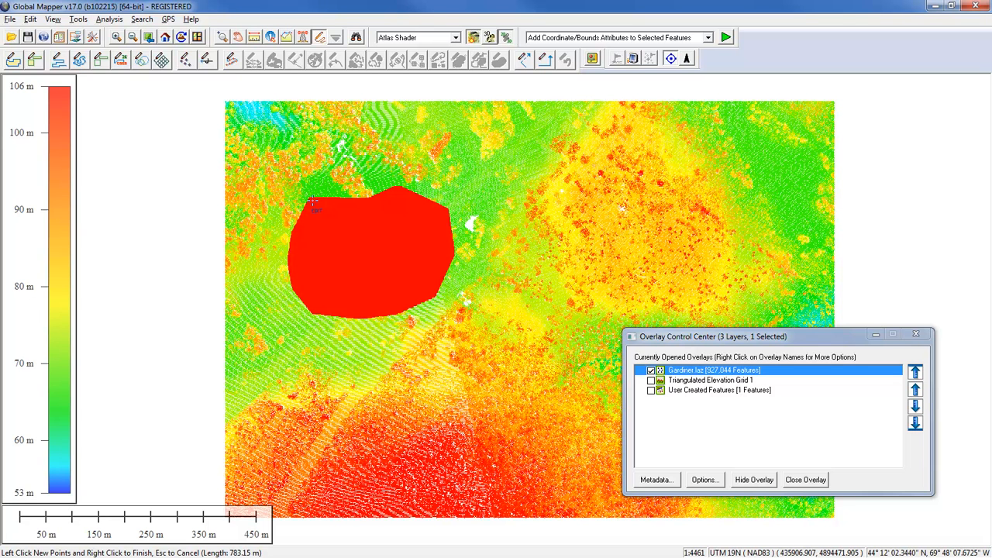
# Start pasting the selected points, examine the available paste layer options and cancel the paste
pyautogui.hotkey('ctrl', 'v')
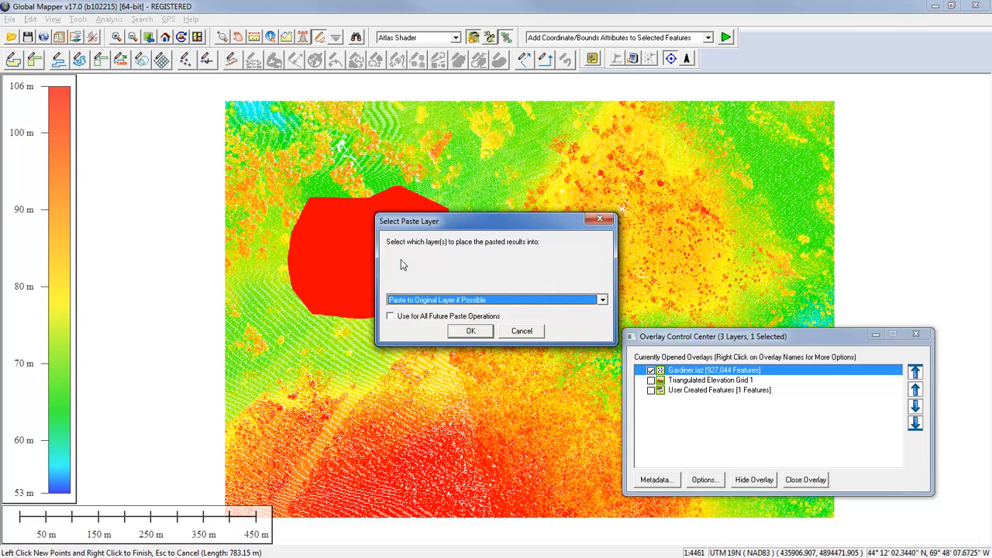
pyautogui.click(456, 301)
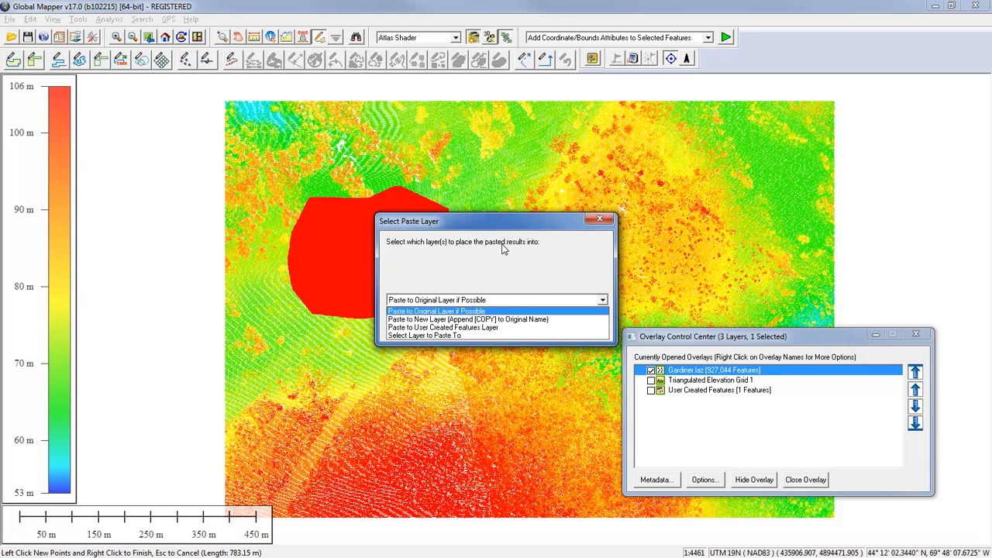
pyautogui.click(601, 221)
pyautogui.click(601, 222)
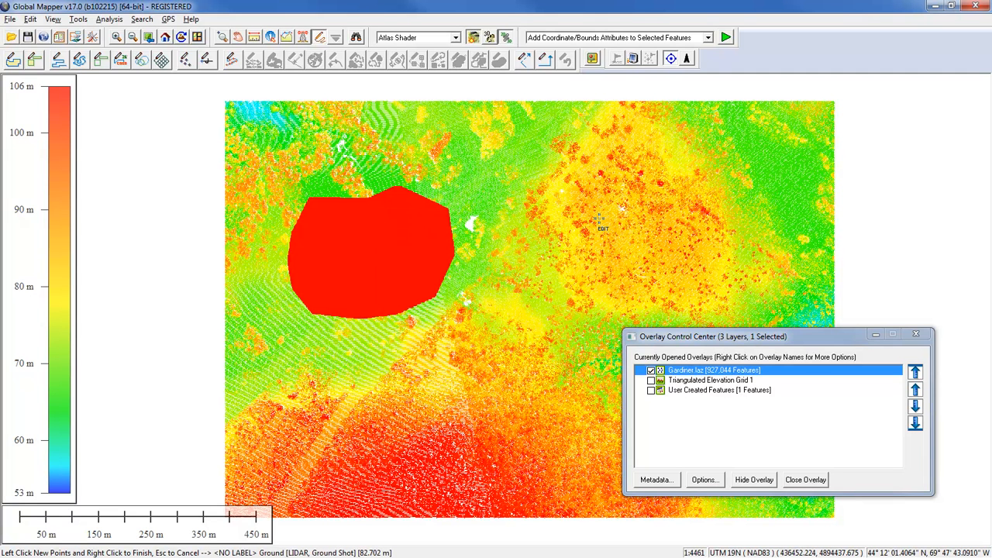
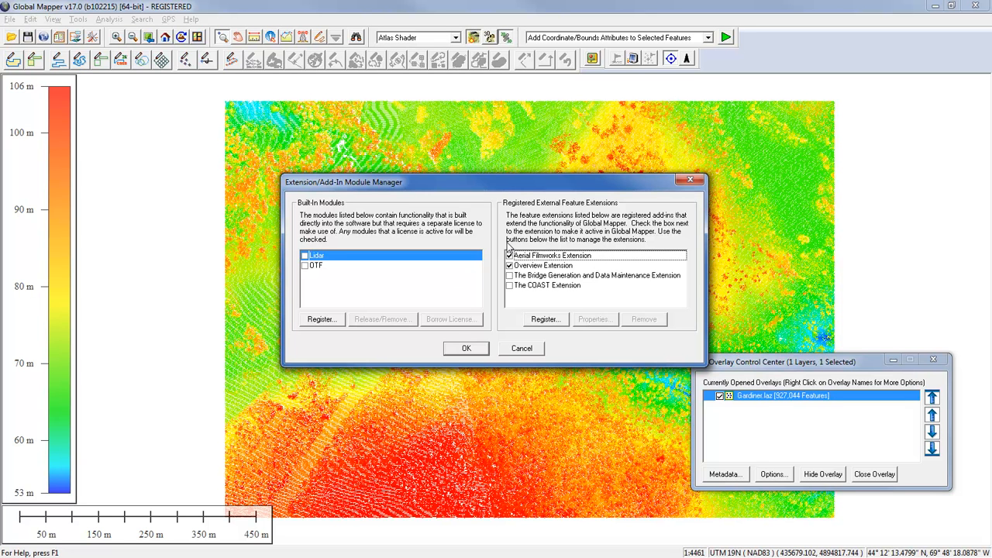
# Activate the Lidar module by registering it with the license file LIDAR17.lic from the GM_BM_Licenses folder in Documents
pyautogui.click(304, 257)
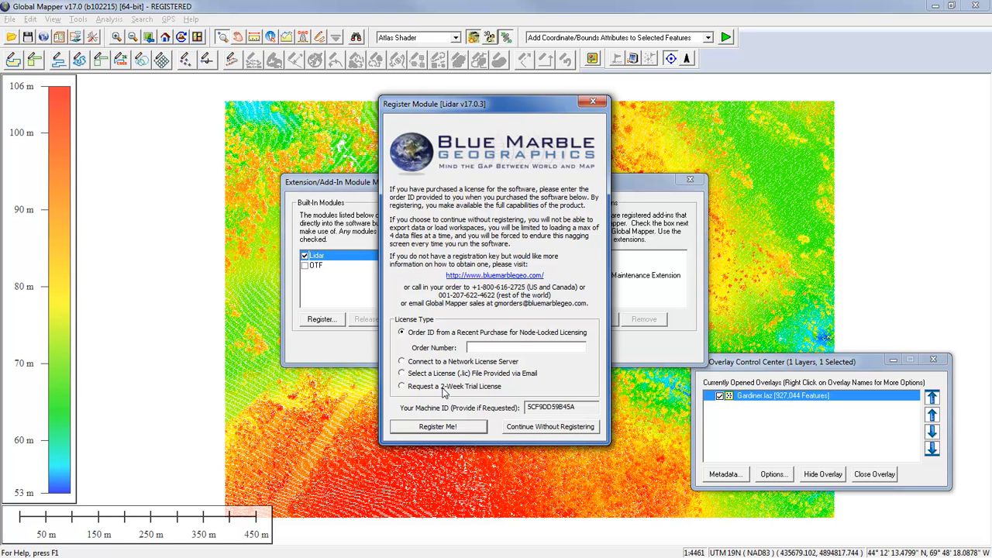
pyautogui.click(402, 375)
pyautogui.click(438, 428)
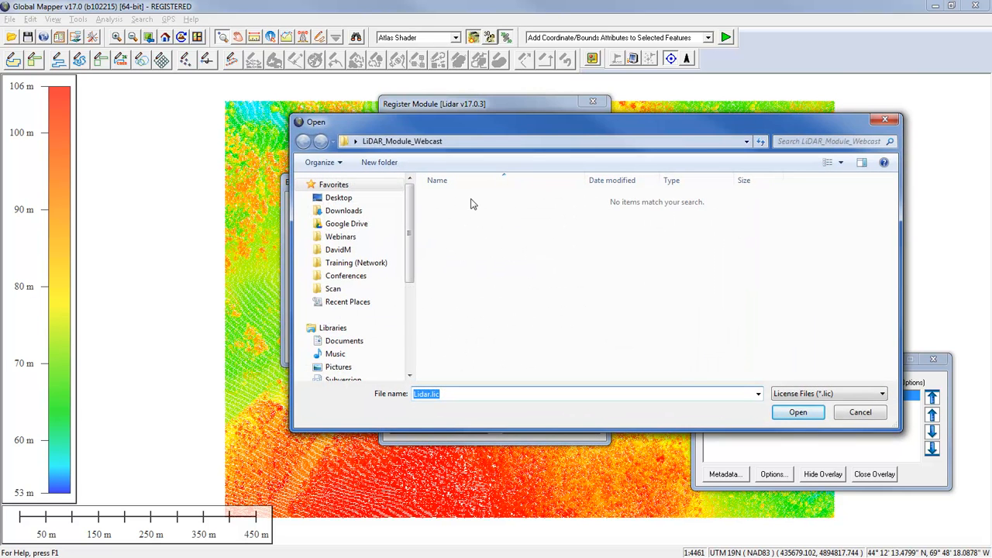
pyautogui.click(344, 341)
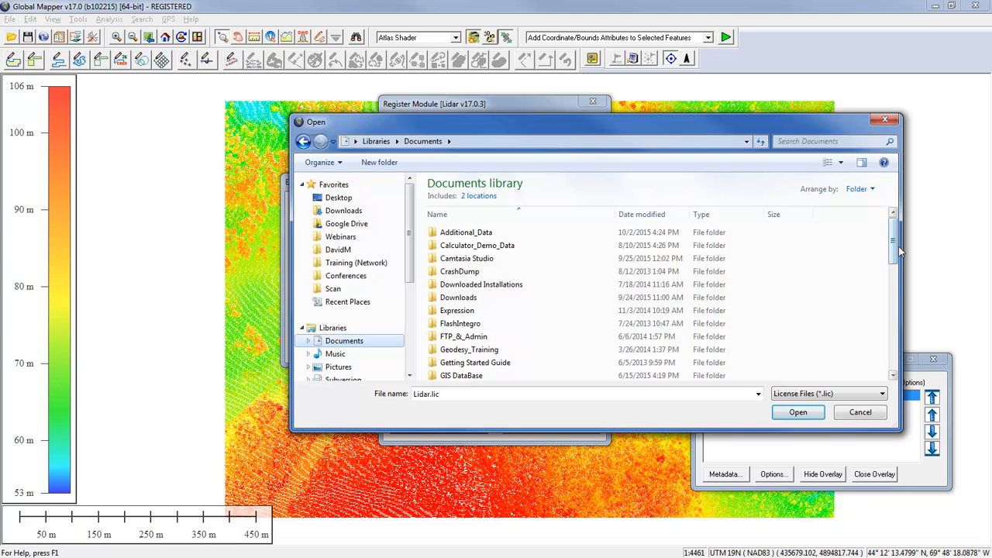
pyautogui.scroll(-2, 893, 252)
pyautogui.click(477, 335)
pyautogui.doubleClick(477, 335)
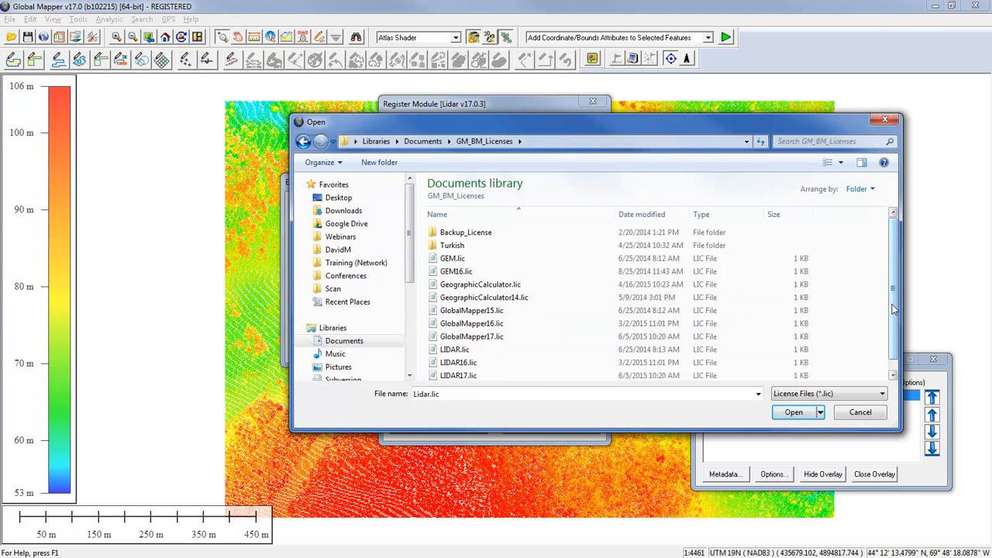
pyautogui.scroll(-1, 743, 380)
pyautogui.click(473, 362)
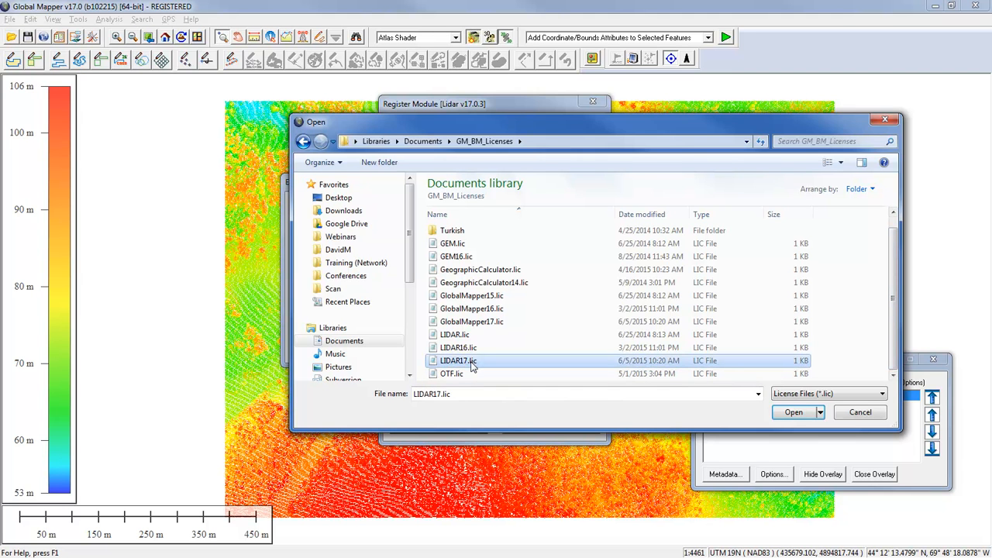
pyautogui.click(794, 412)
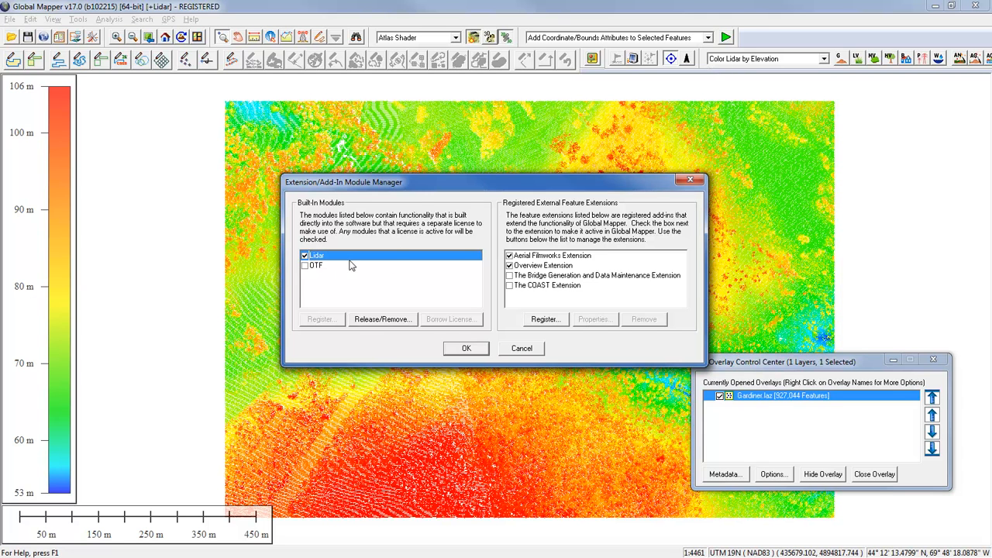
pyautogui.click(467, 349)
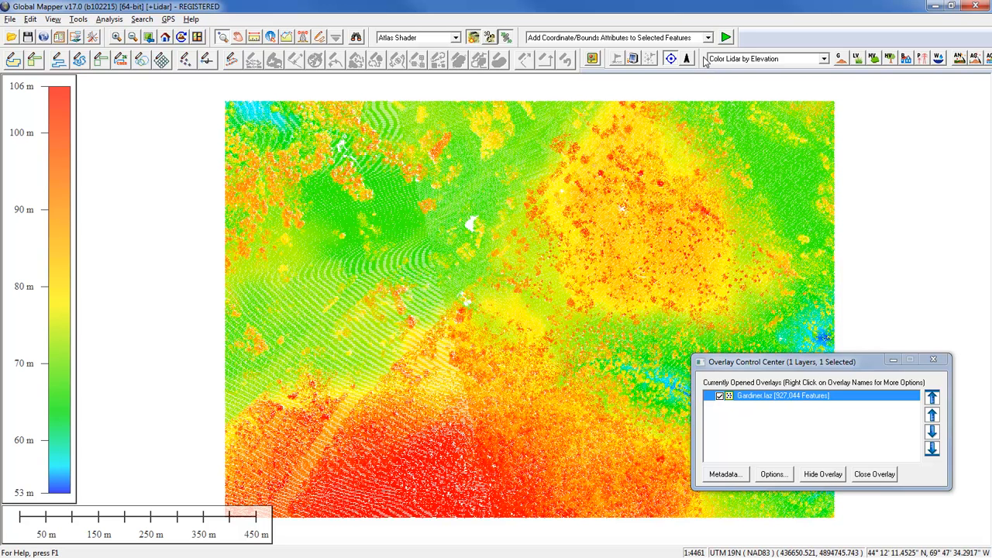
# Rearrange the toolbars so the complete Lidar toolbar fits in the lower row, with the neighbouring GPS toolbar in the upper row
pyautogui.moveTo(705, 62); pyautogui.dragTo(756, 52)
pyautogui.moveTo(607, 66); pyautogui.dragTo(721, 56)
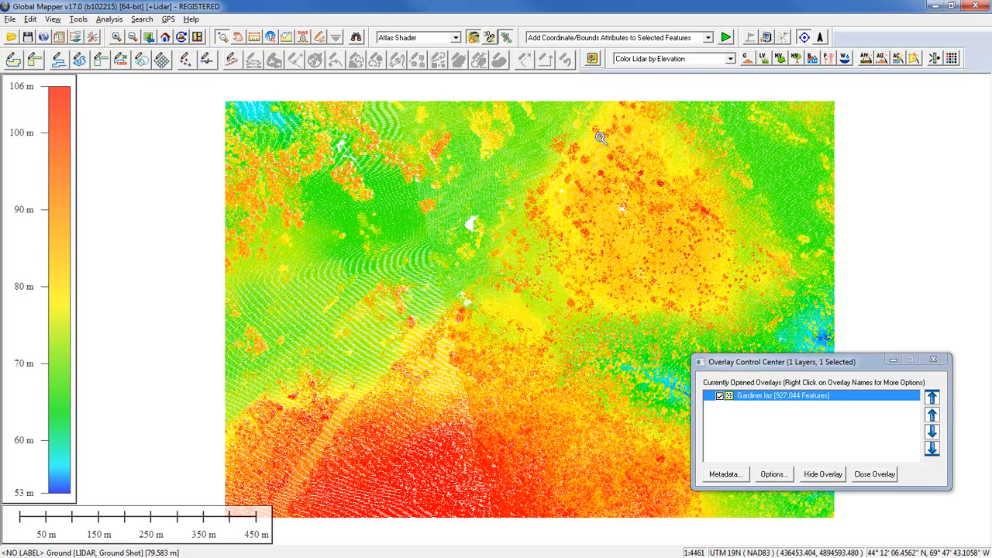
# Preview the elevation-coloured point cloud with the Global Shader and switch back to the Atlas Shader
pyautogui.click(730, 60)
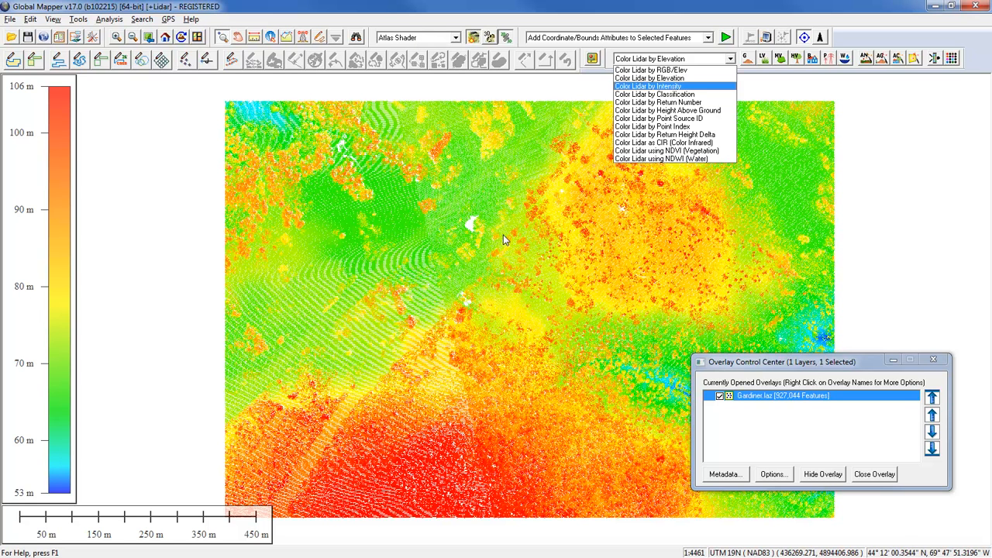
pyautogui.click(474, 16)
pyautogui.click(446, 37)
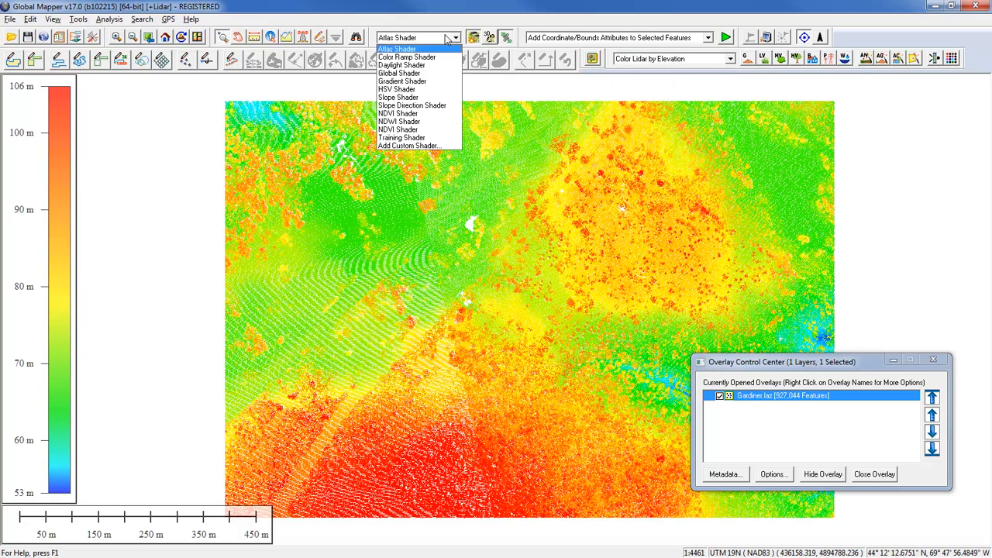
pyautogui.click(426, 74)
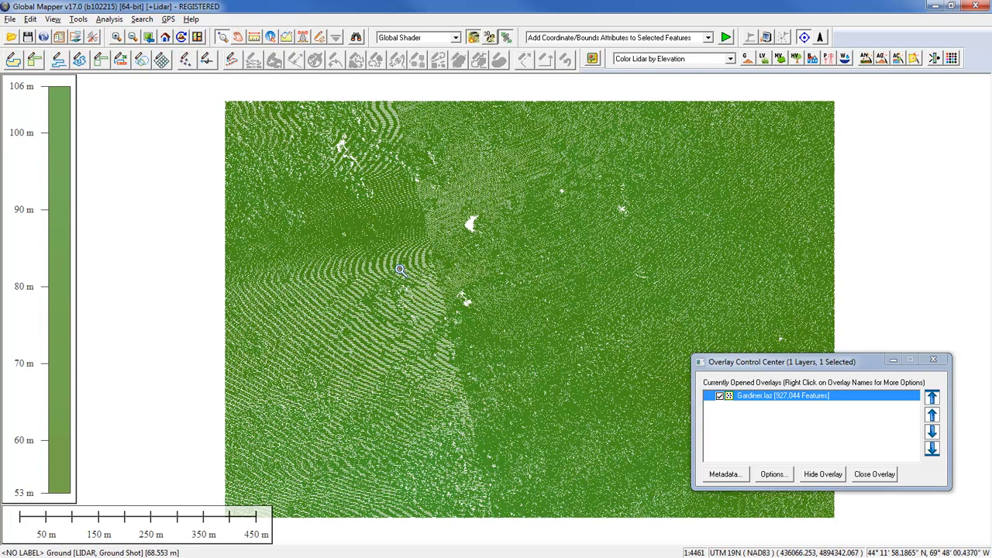
pyautogui.click(438, 37)
pyautogui.click(435, 50)
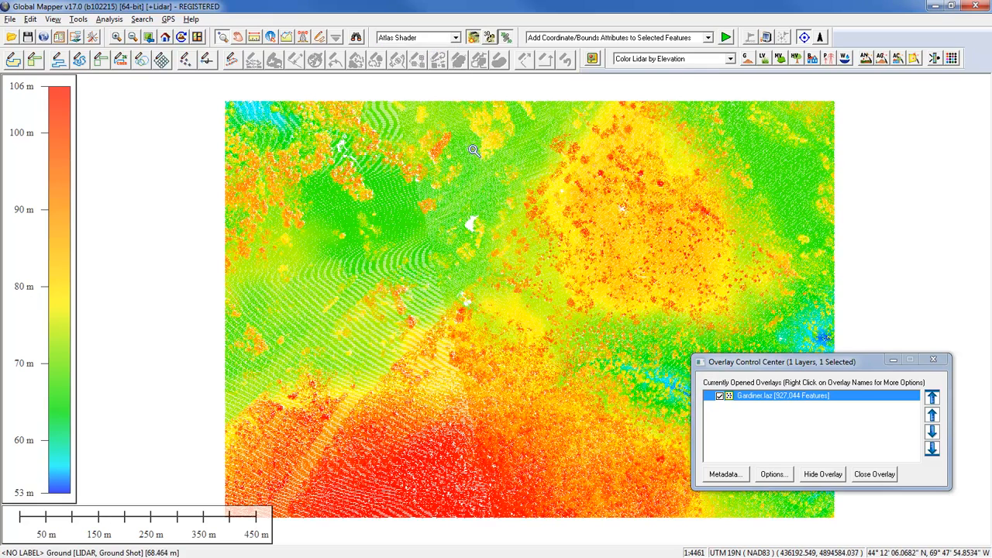
# Color the lidar points by intensity and examine the roads and buildings up close
pyautogui.click(661, 61)
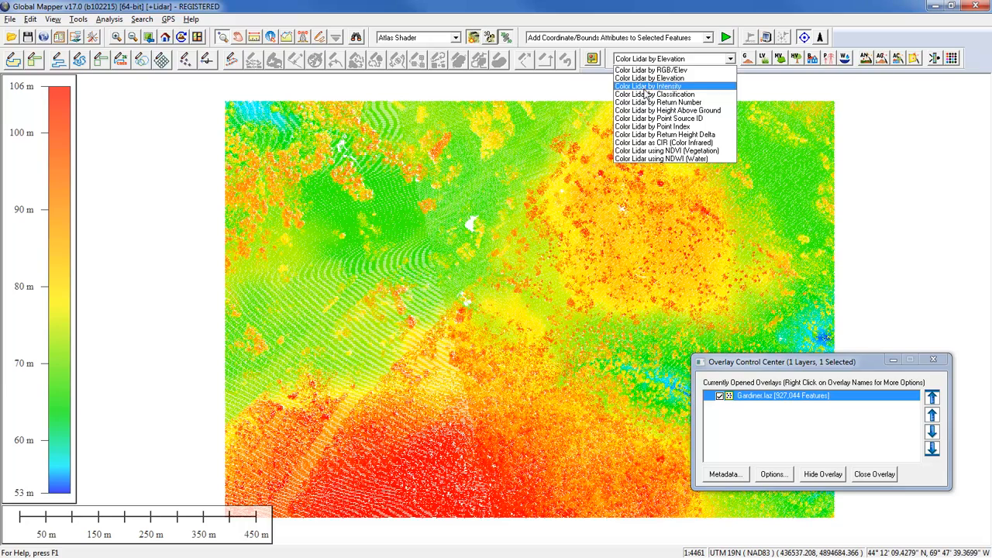
pyautogui.click(648, 87)
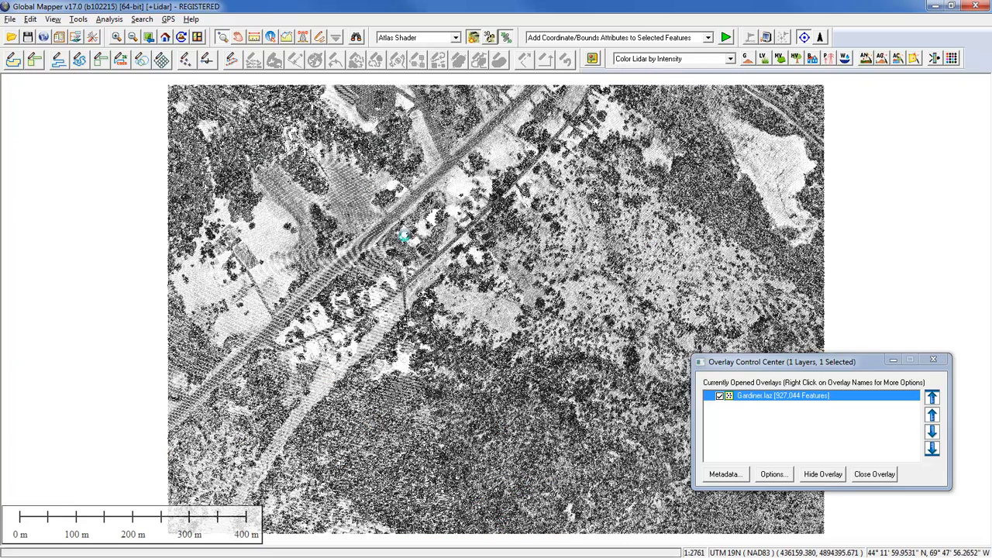
pyautogui.scroll(2, 405, 233)
pyautogui.scroll(-1, 406, 235)
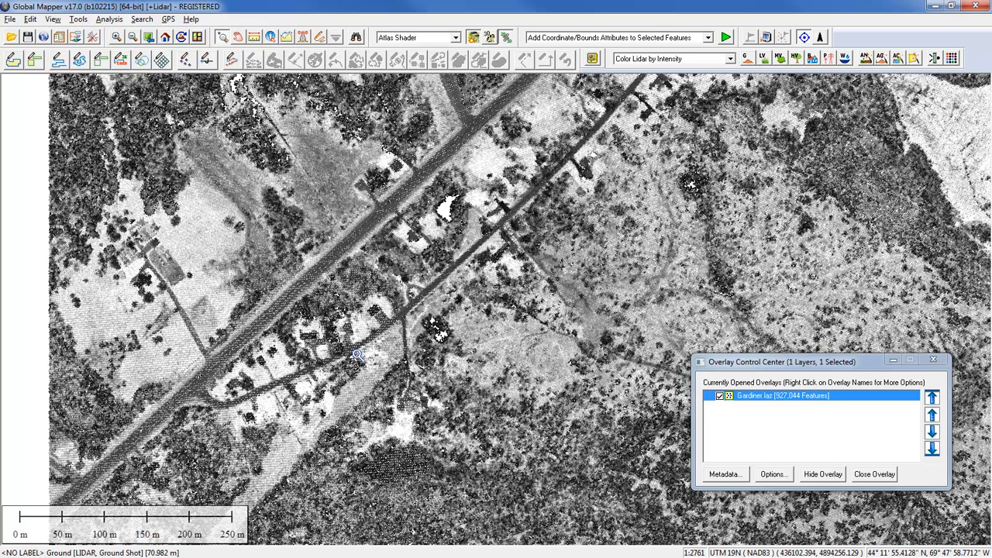
# Color the lidar points by classification and examine how the classes are distributed across the area
pyautogui.click(656, 59)
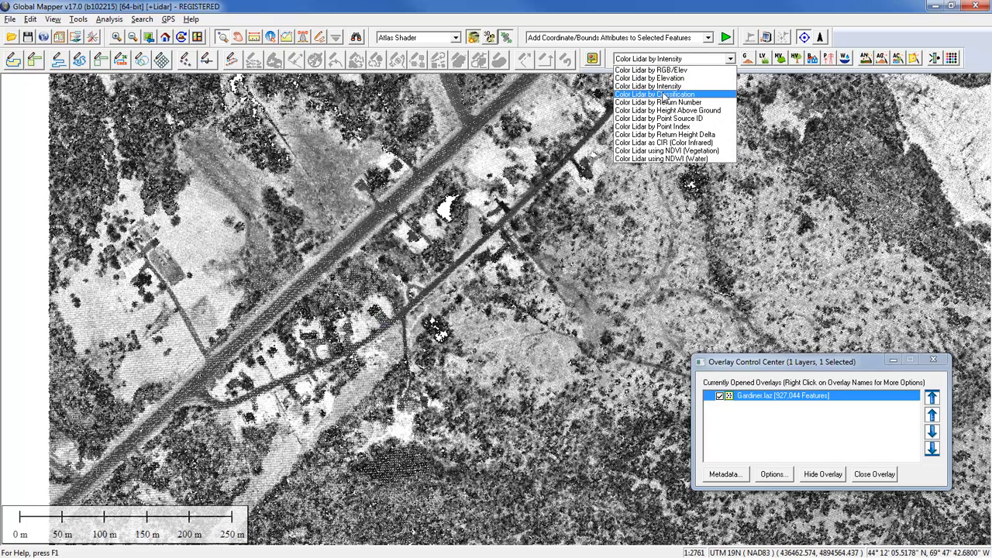
pyautogui.click(663, 94)
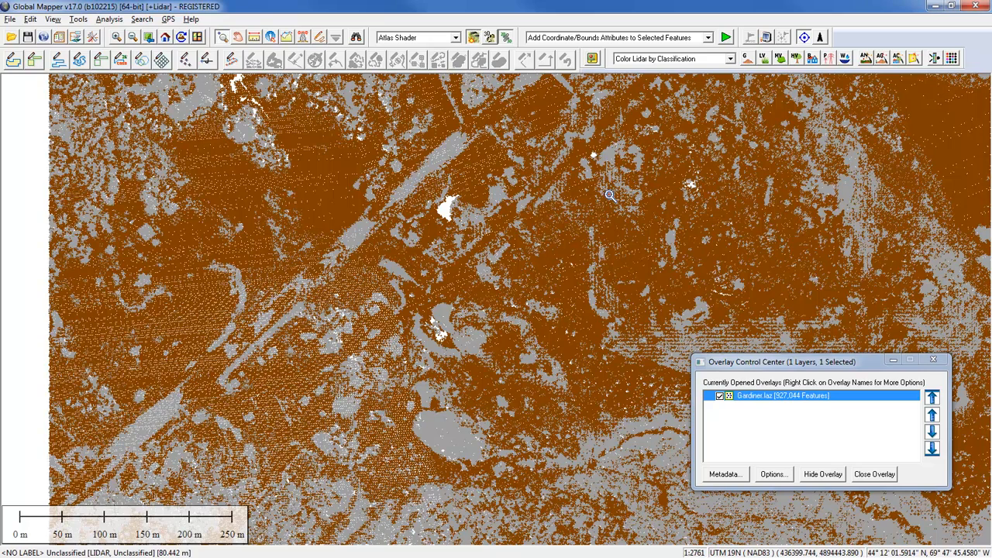
pyautogui.scroll(-2, 610, 195)
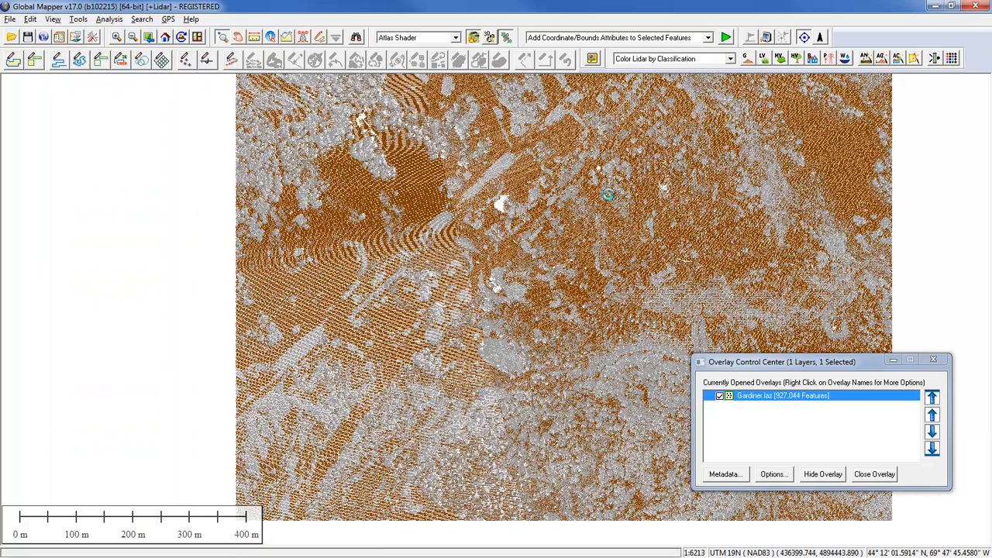
pyautogui.scroll(2, 610, 196)
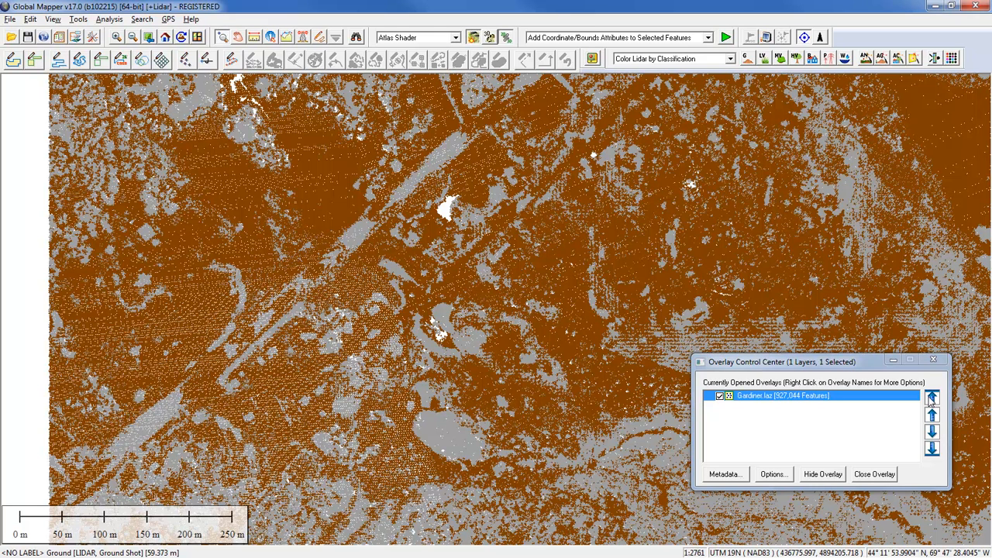
# Color the lidar points by return number and examine the individual returns in the southern wooded area up close
pyautogui.click(713, 65)
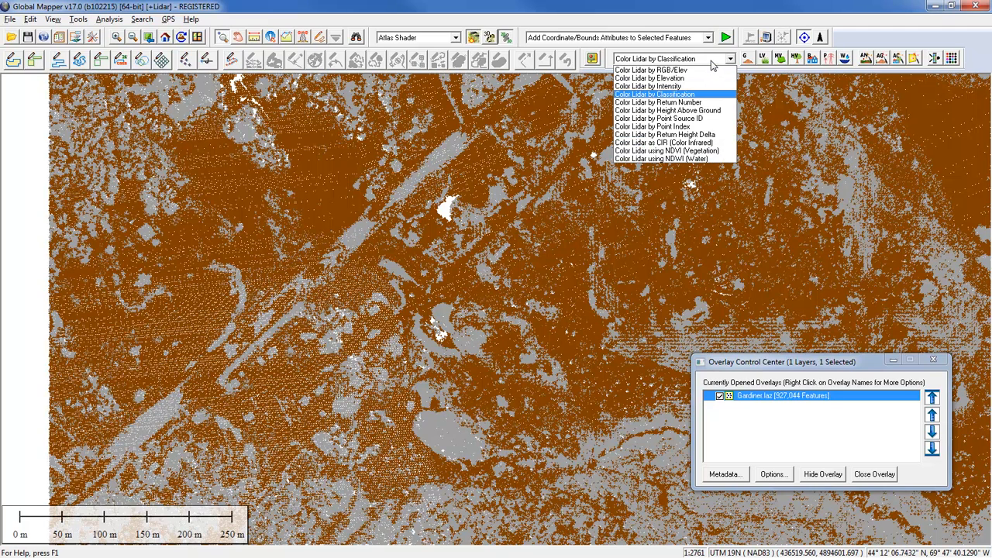
pyautogui.click(705, 103)
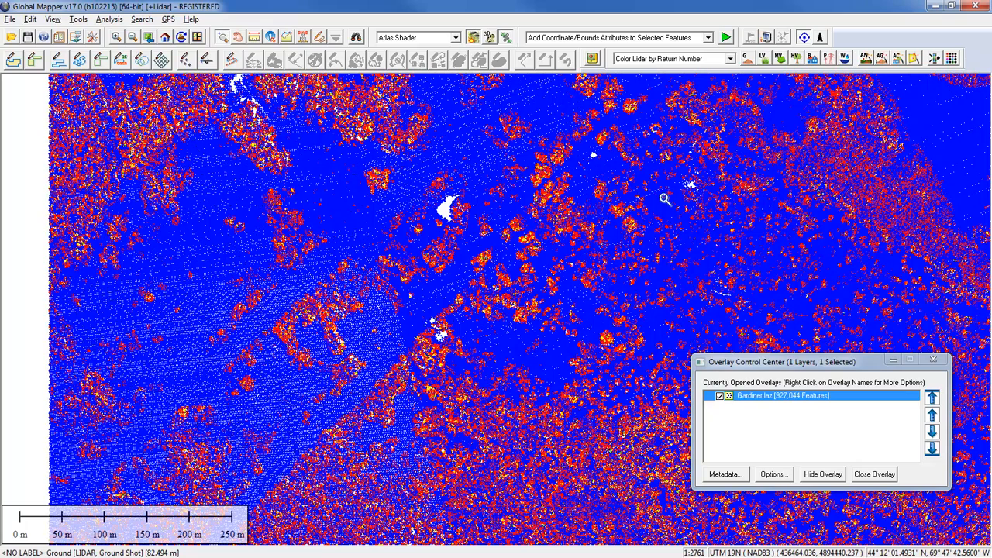
pyautogui.scroll(-1, 630, 184)
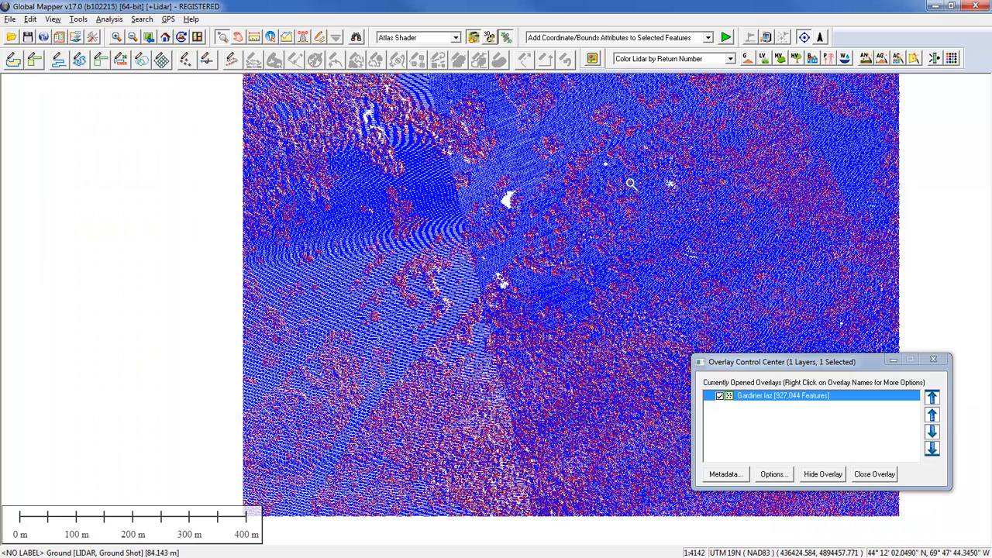
pyautogui.scroll(1, 579, 203)
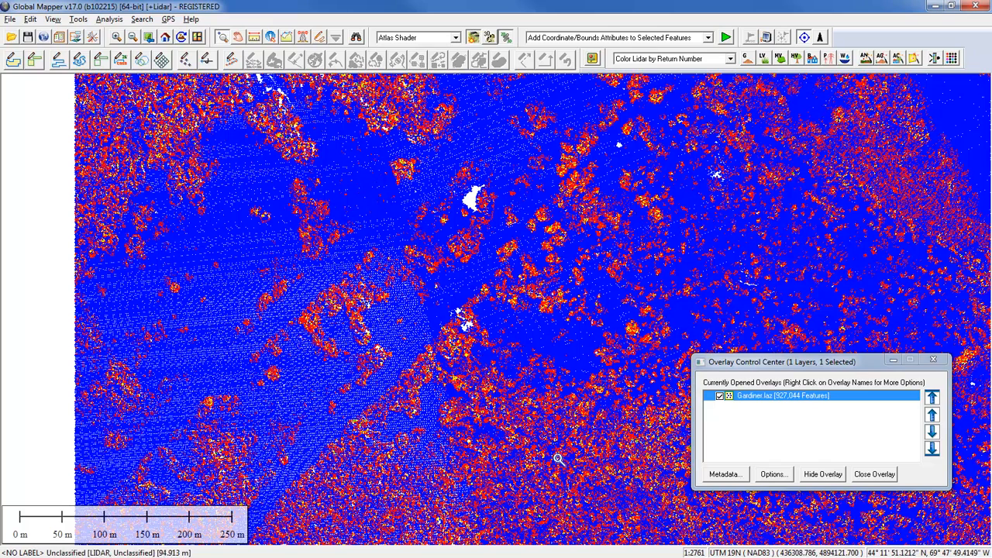
pyautogui.scroll(4, 559, 459)
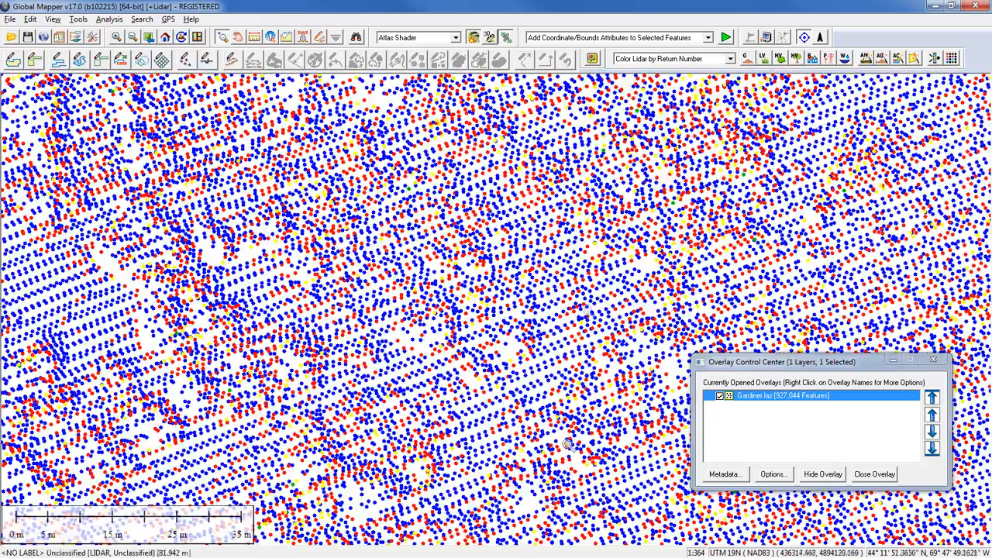
pyautogui.scroll(1, 586, 309)
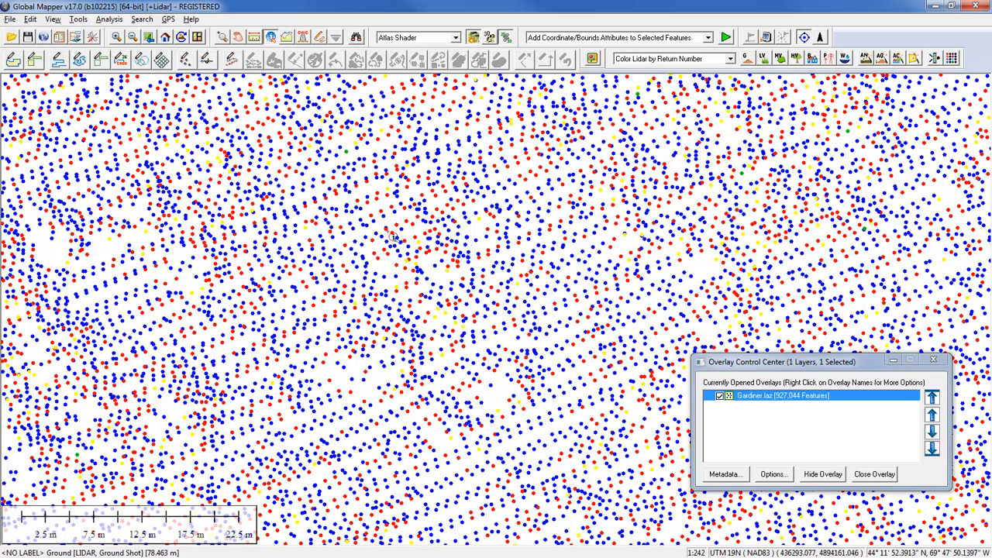
# Check the feature information of two neighbouring lidar points in the wooded area, including their return count and return number
pyautogui.click(501, 224)
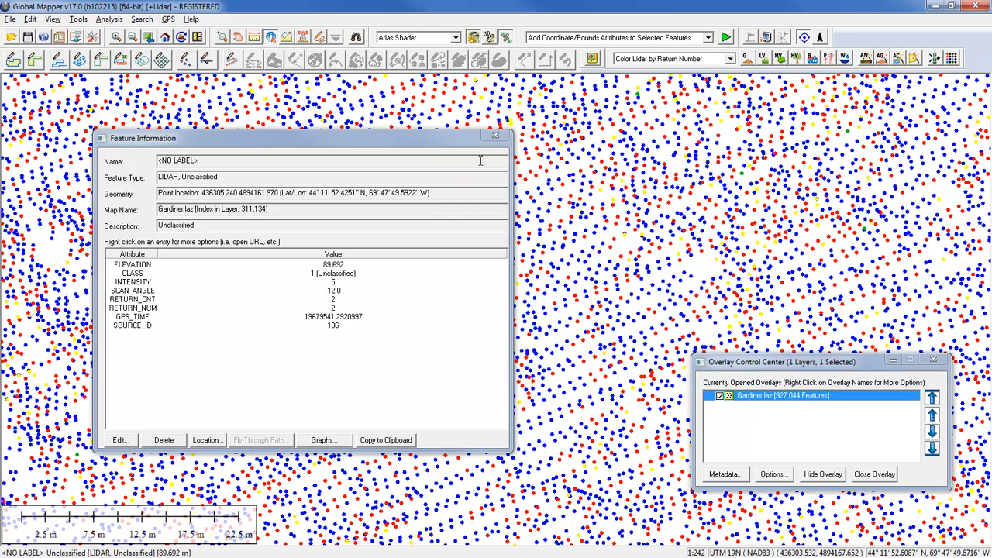
pyautogui.click(496, 139)
pyautogui.scroll(-2, 573, 136)
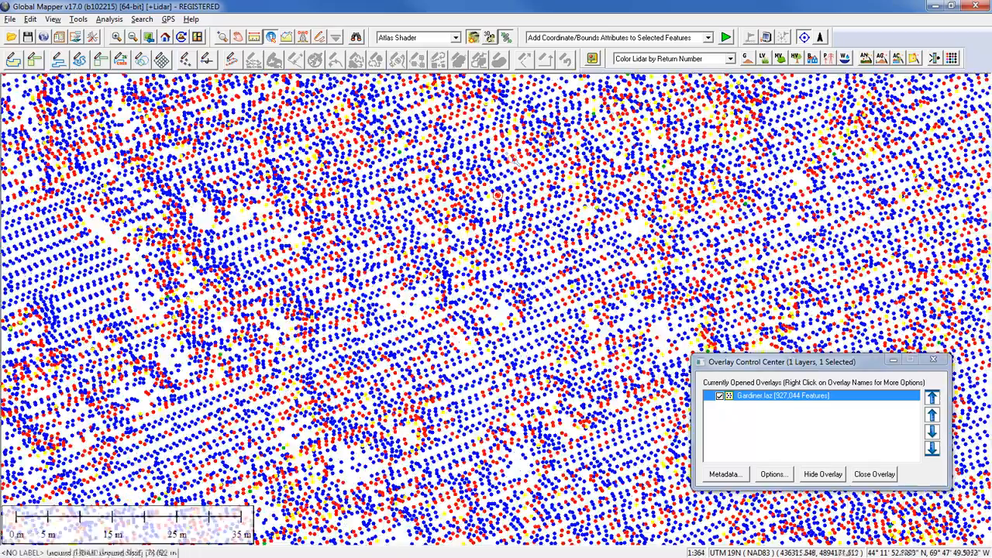
pyautogui.scroll(-3, 612, 122)
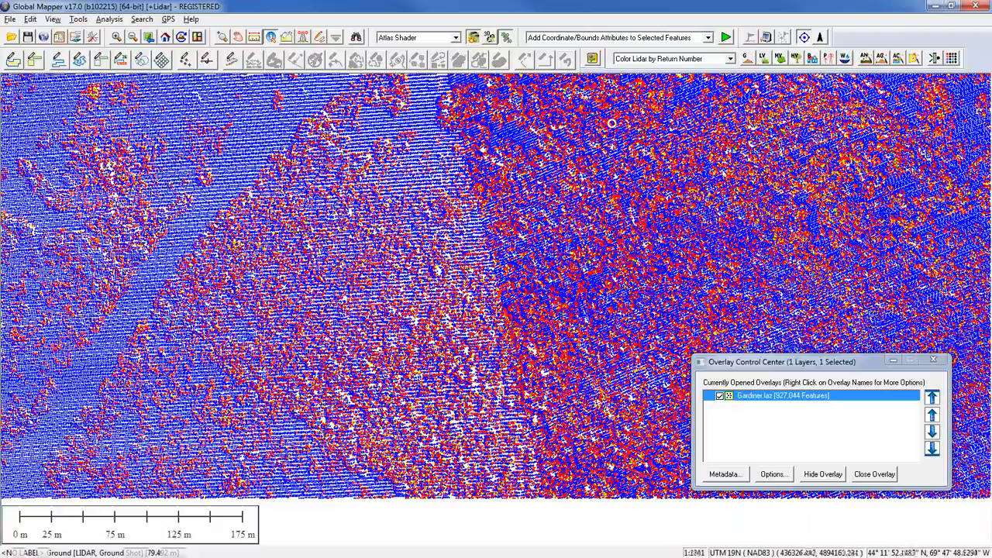
pyautogui.scroll(-2, 612, 122)
pyautogui.click(620, 127)
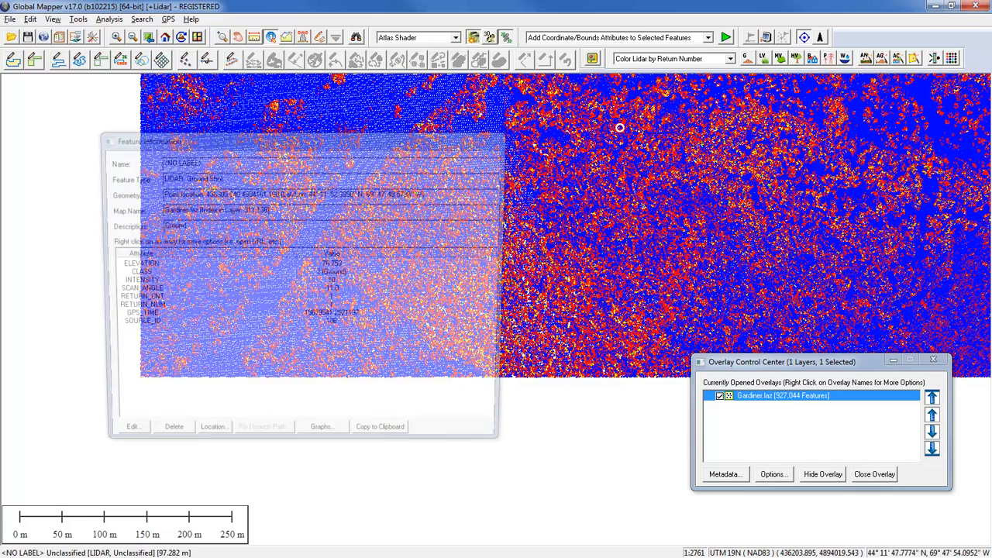
pyautogui.click(496, 137)
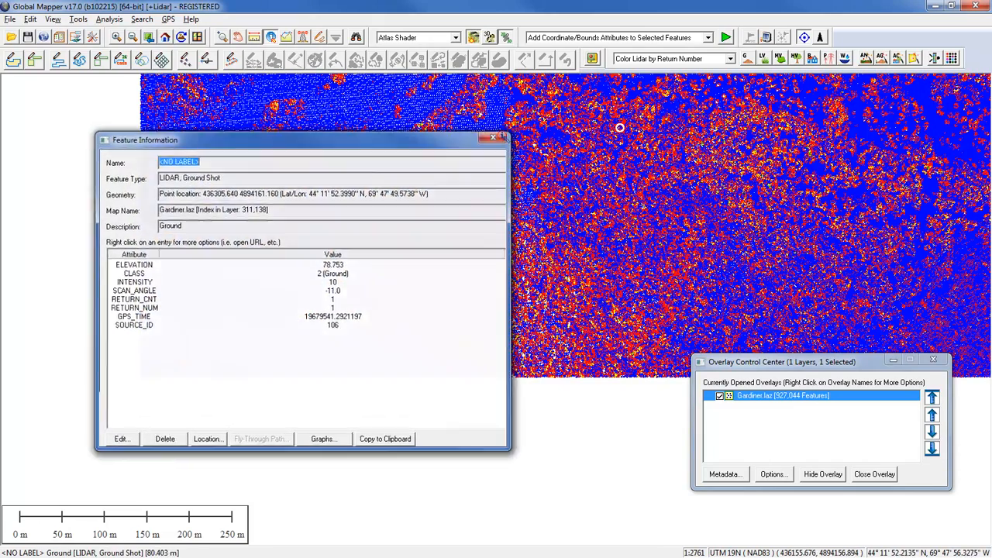
# Color the lidar points by height above ground and check the height attribute of one point in its feature information
pyautogui.click(730, 60)
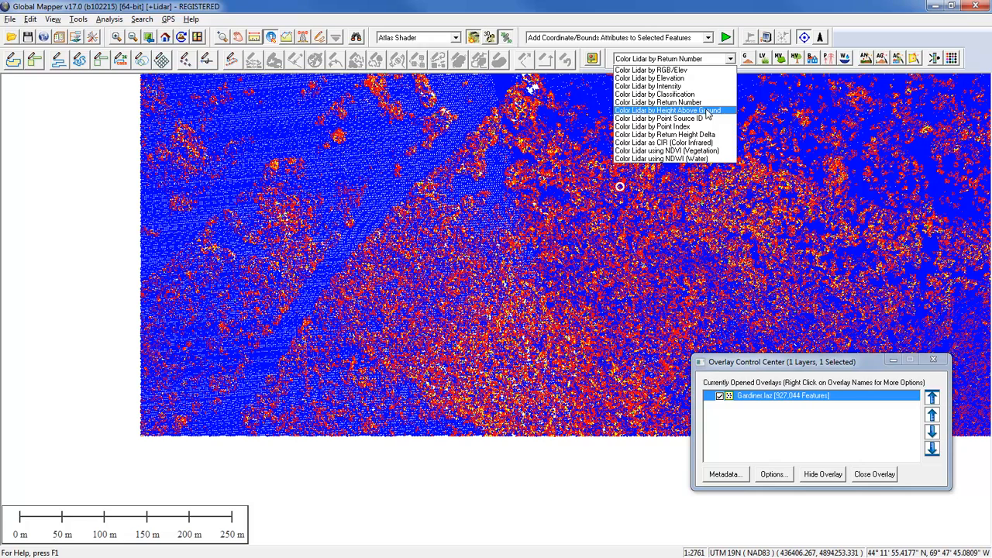
pyautogui.click(706, 111)
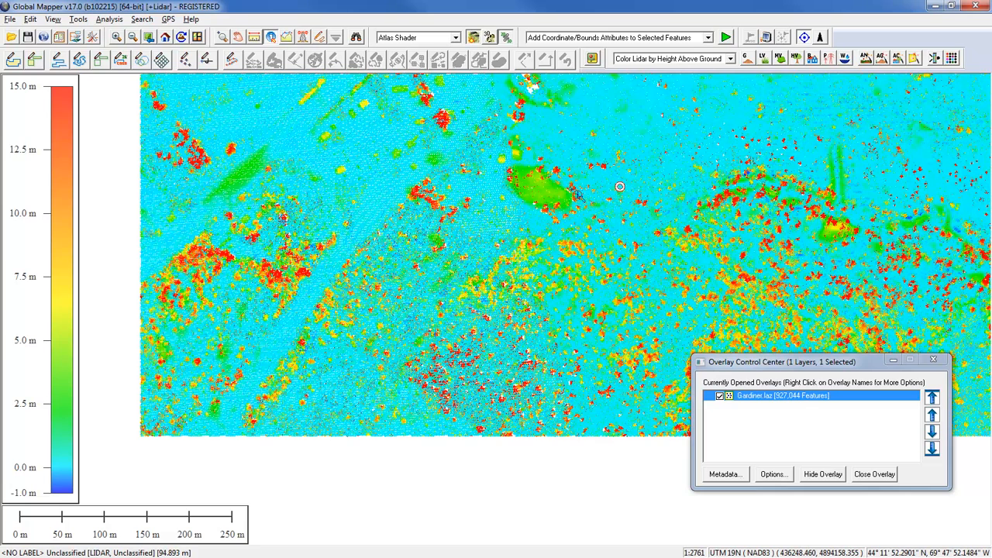
pyautogui.click(619, 186)
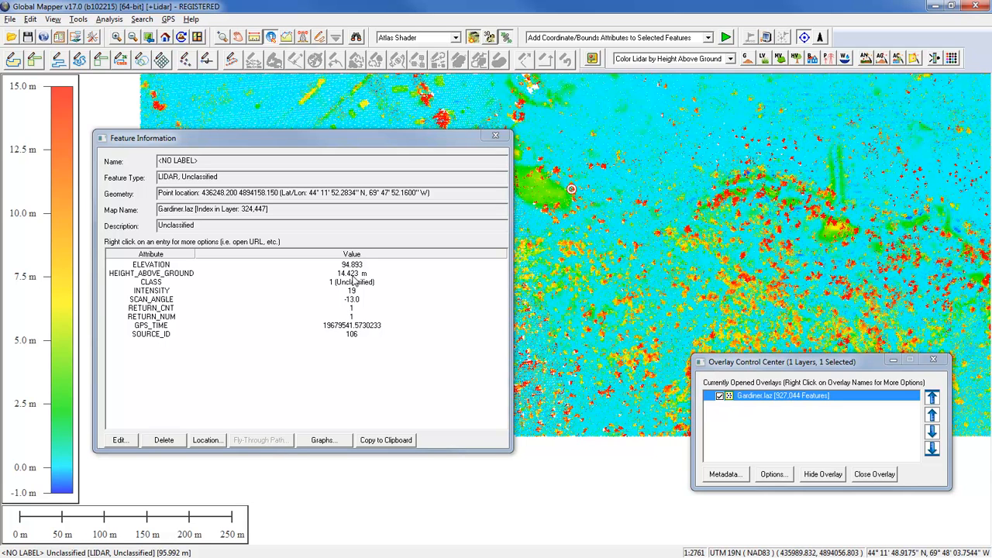
pyautogui.click(495, 135)
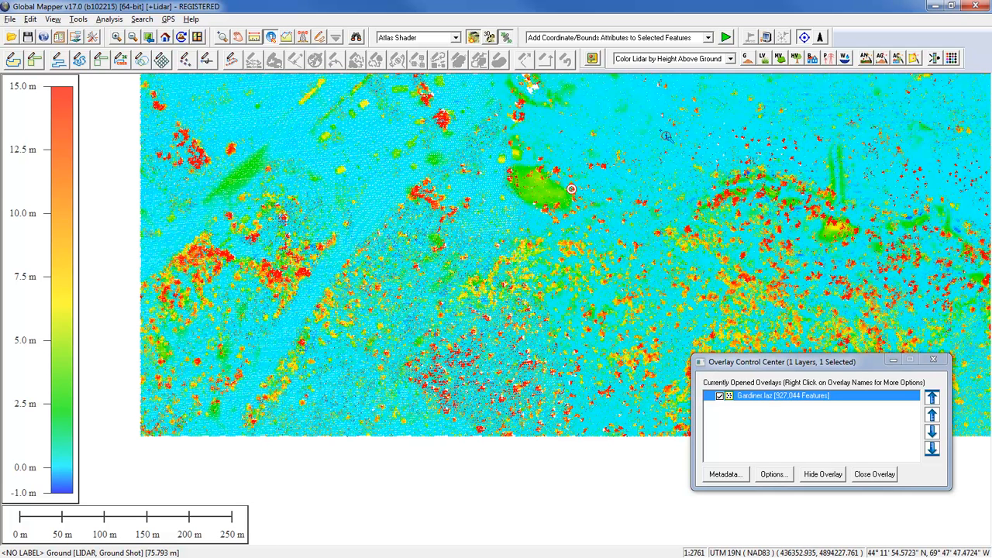
# Color the lidar points by RGB/Elev and load Imagery.jp2 from the LiDAR_Module_Webcast folder
pyautogui.click(680, 61)
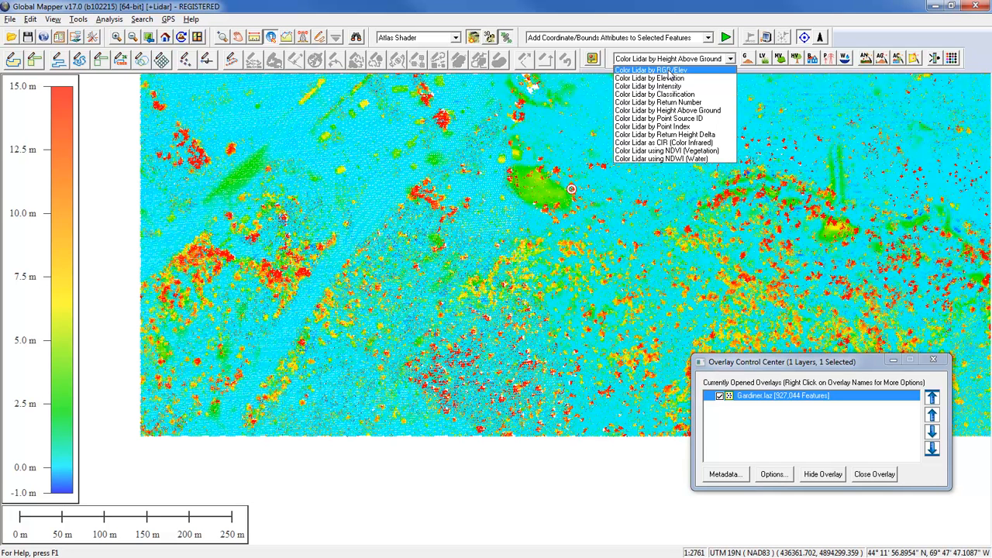
pyautogui.click(668, 71)
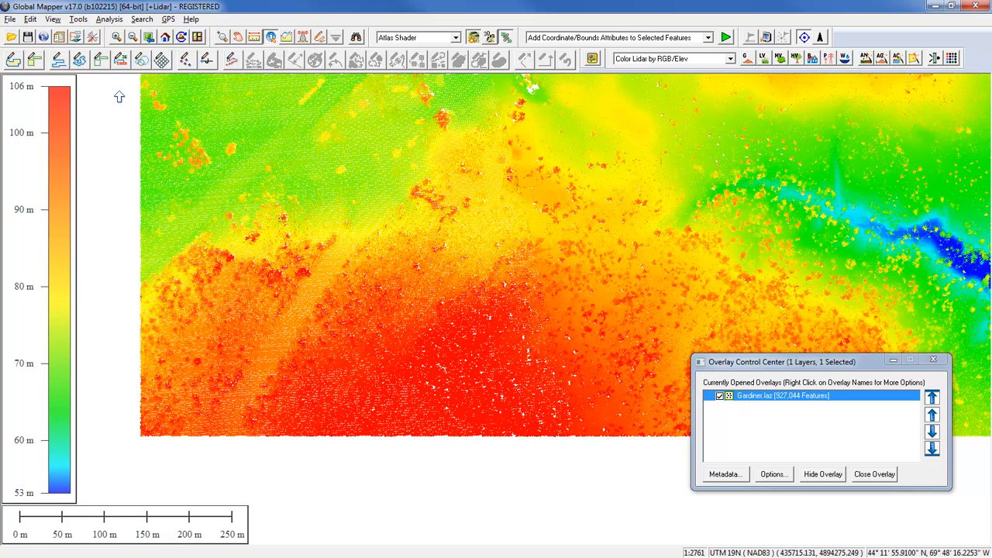
pyautogui.click(13, 39)
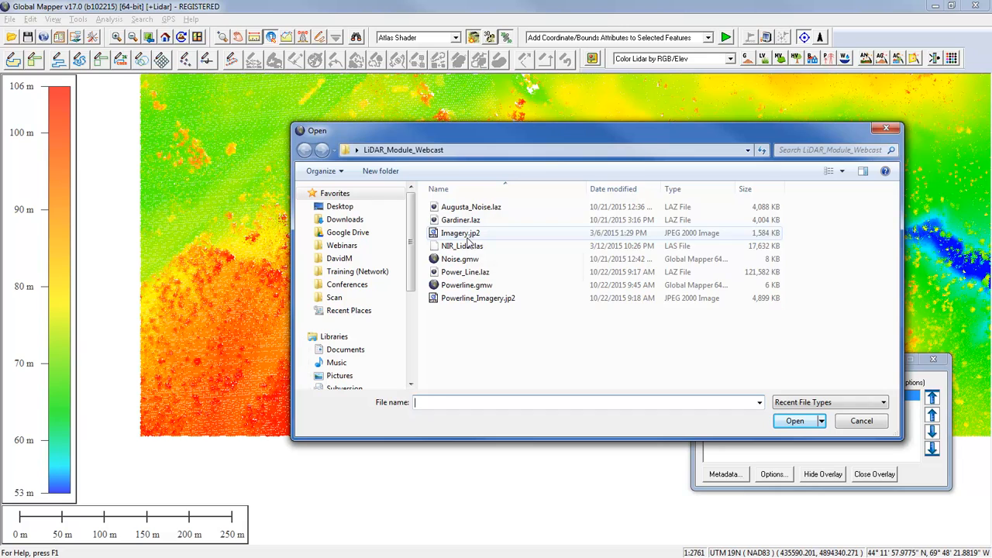
pyautogui.click(470, 235)
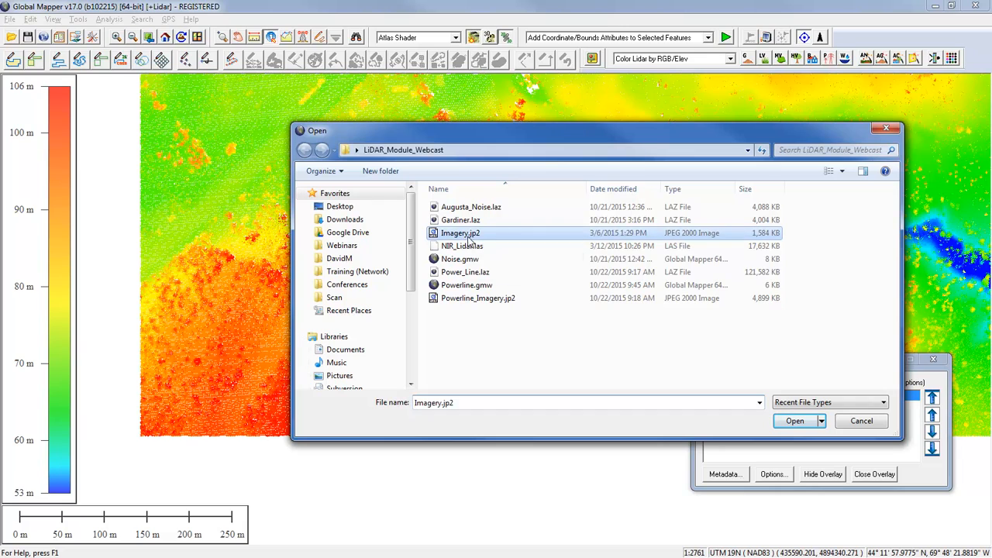
pyautogui.click(792, 420)
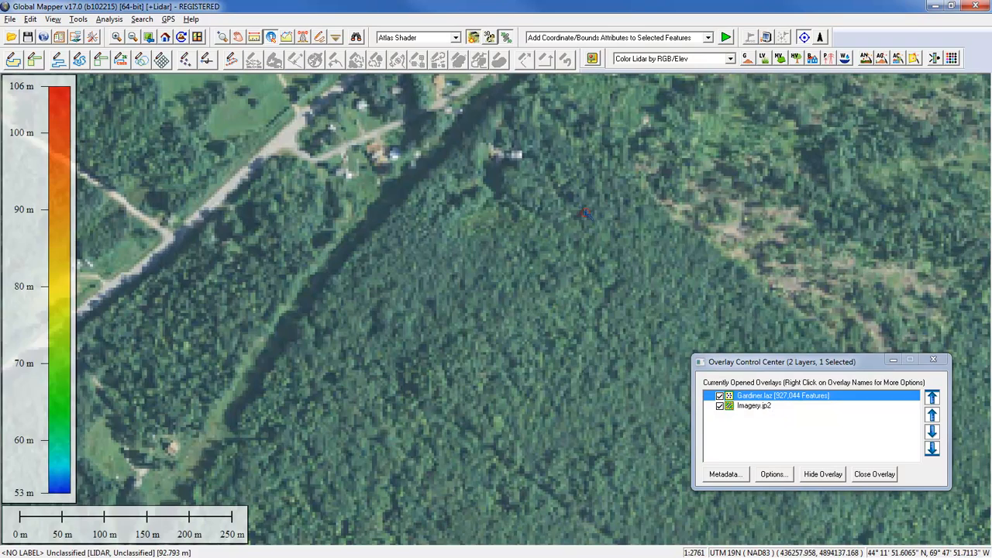
# Move the Imagery.jp2 layer above Gardiner.laz in the layer list so the imagery draws beneath the point cloud
pyautogui.click(782, 408)
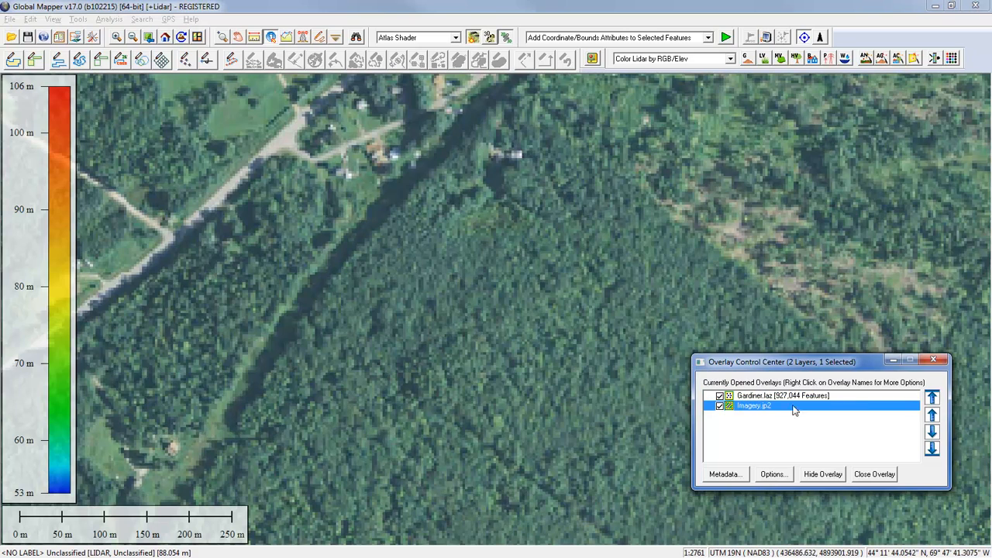
pyautogui.click(932, 414)
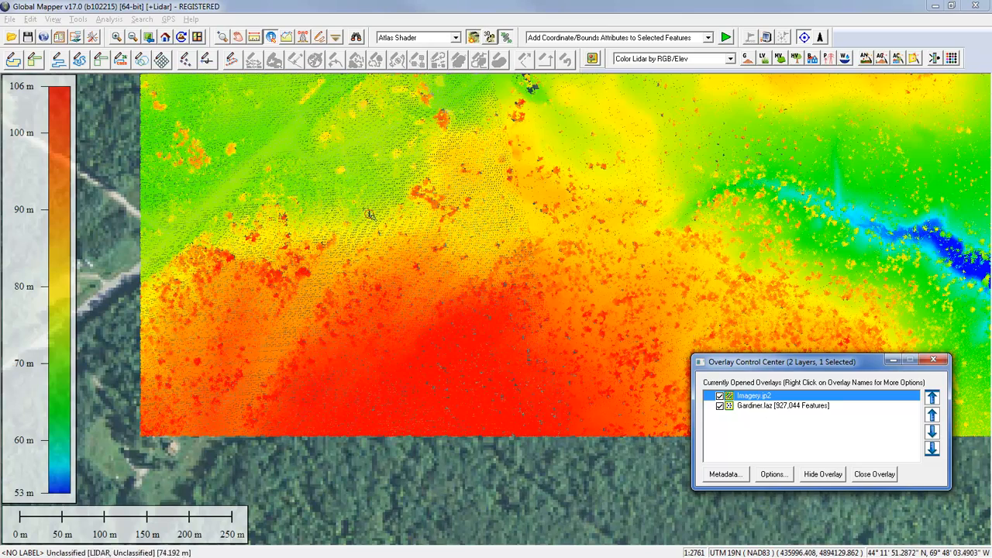
pyautogui.click(465, 206)
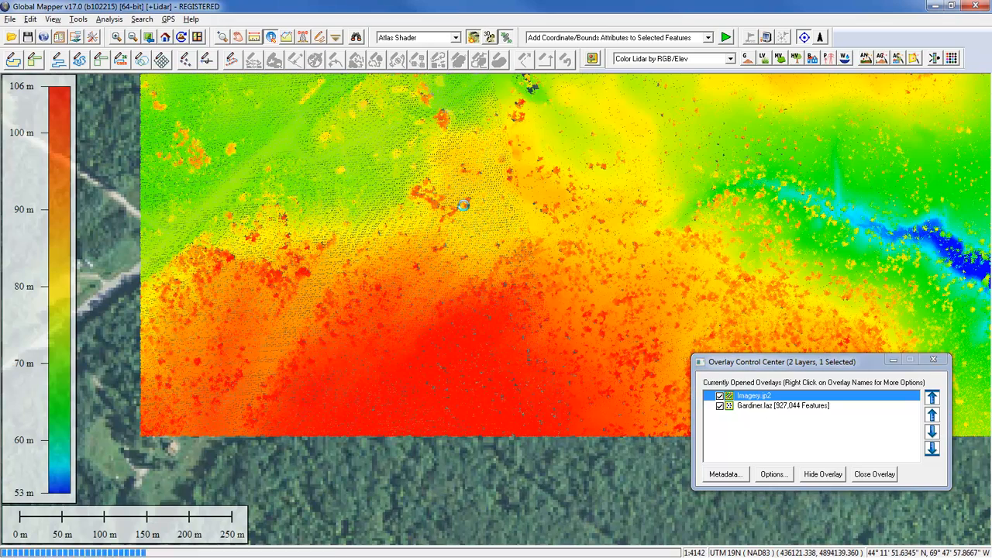
pyautogui.scroll(-1, 467, 208)
pyautogui.scroll(-1, 432, 307)
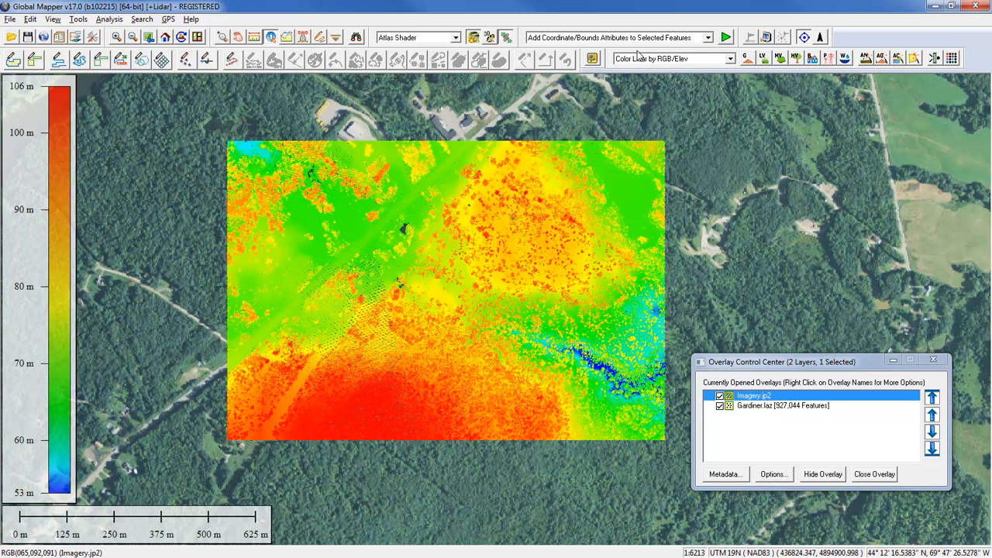
# Apply the Imagery.jp2 colors to the Gardiner.laz lidar points and hide the Imagery.jp2 layer
pyautogui.click(955, 60)
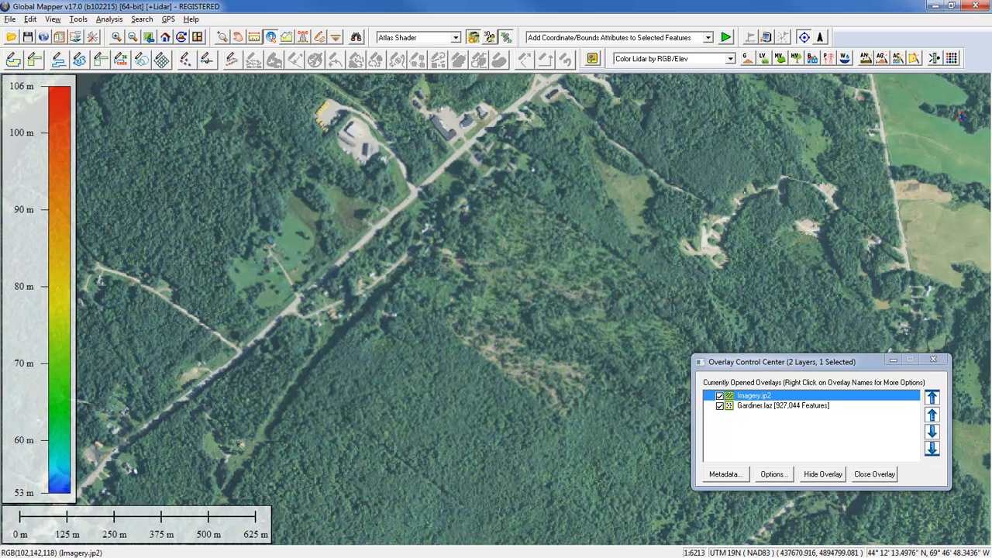
pyautogui.click(720, 396)
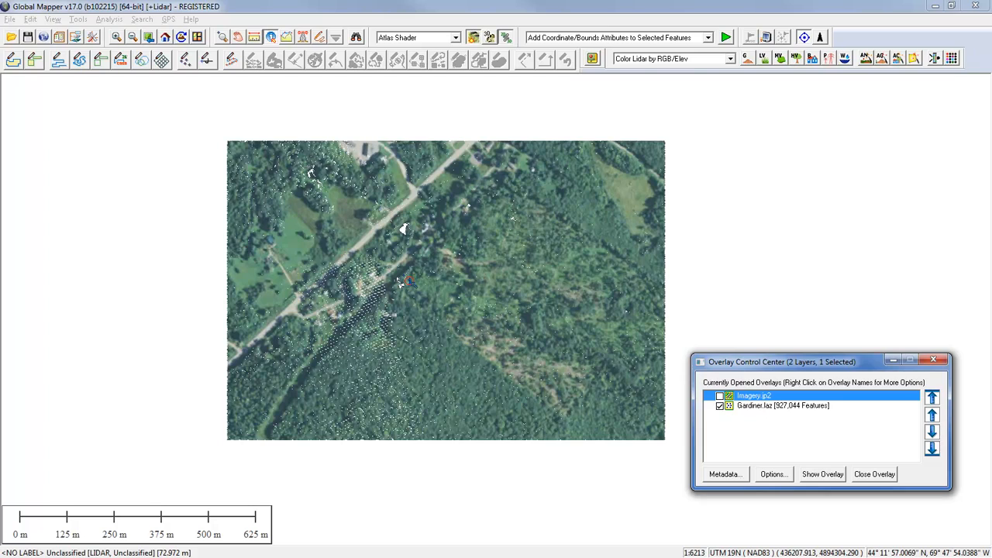
pyautogui.click(445, 282)
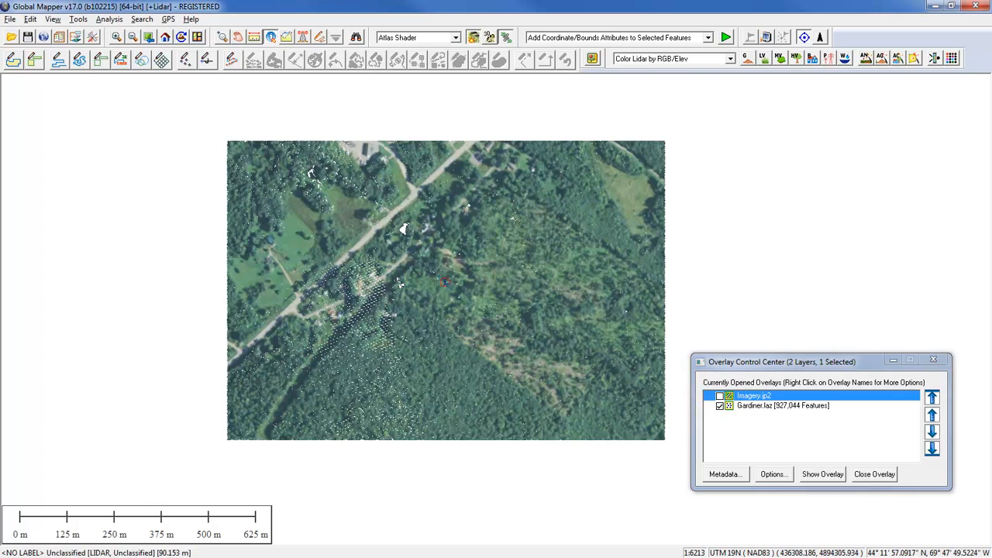
# Examine the imagery-colored point cloud in the 3D view around the road and houses, and close the 3D view
pyautogui.scroll(2, 445, 282)
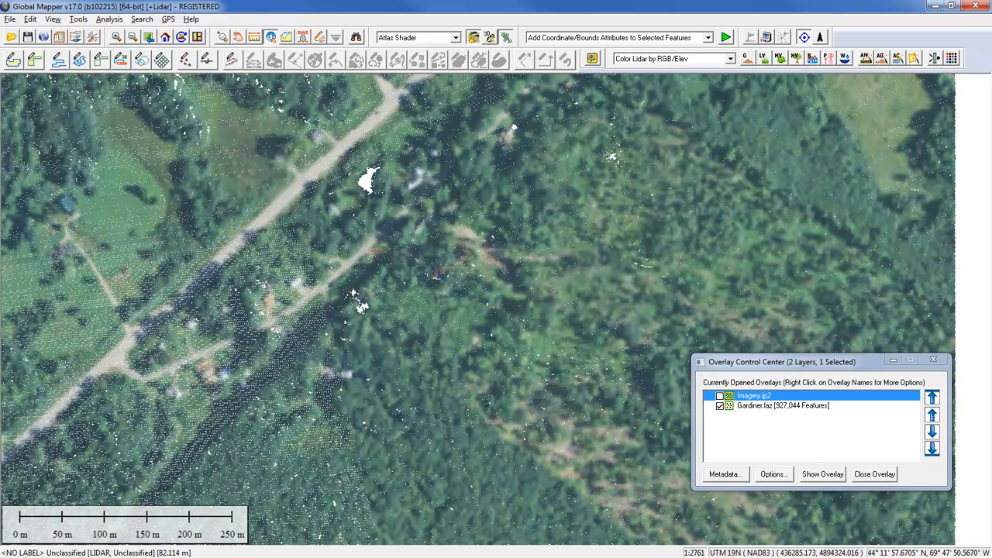
pyautogui.click(489, 39)
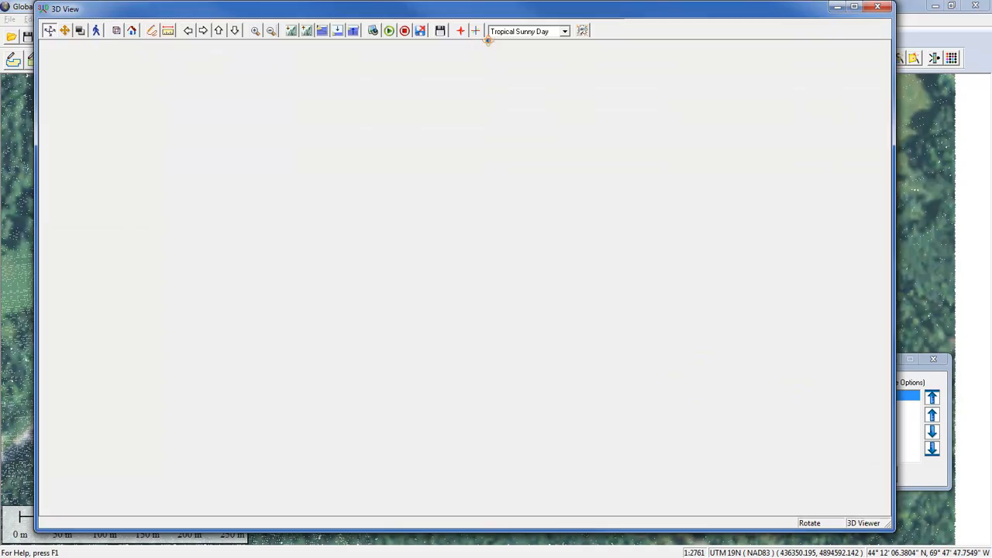
pyautogui.scroll(3, 489, 331)
pyautogui.moveTo(489, 331); pyautogui.dragTo(516, 221)
pyautogui.scroll(3, 538, 324)
pyautogui.moveTo(712, 362); pyautogui.dragTo(623, 361)
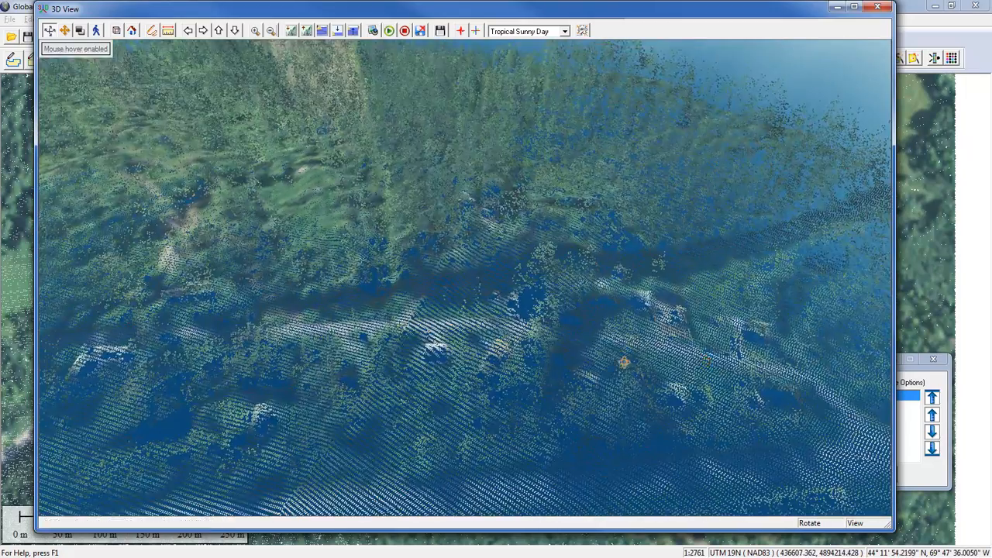
pyautogui.scroll(-3, 589, 357)
pyautogui.moveTo(537, 377)
pyautogui.mouseDown()
pyautogui.moveTo(513, 365)
pyautogui.moveTo(533, 366)
pyautogui.mouseUp()
pyautogui.moveTo(363, 341); pyautogui.dragTo(507, 353)
pyautogui.scroll(2, 451, 243)
pyautogui.moveTo(450, 244); pyautogui.dragTo(531, 245)
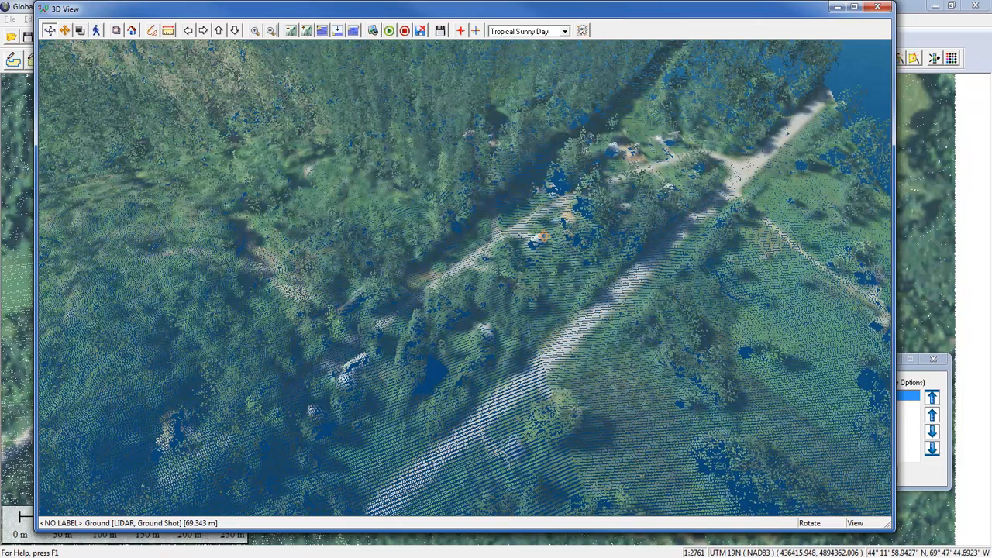
pyautogui.click(877, 9)
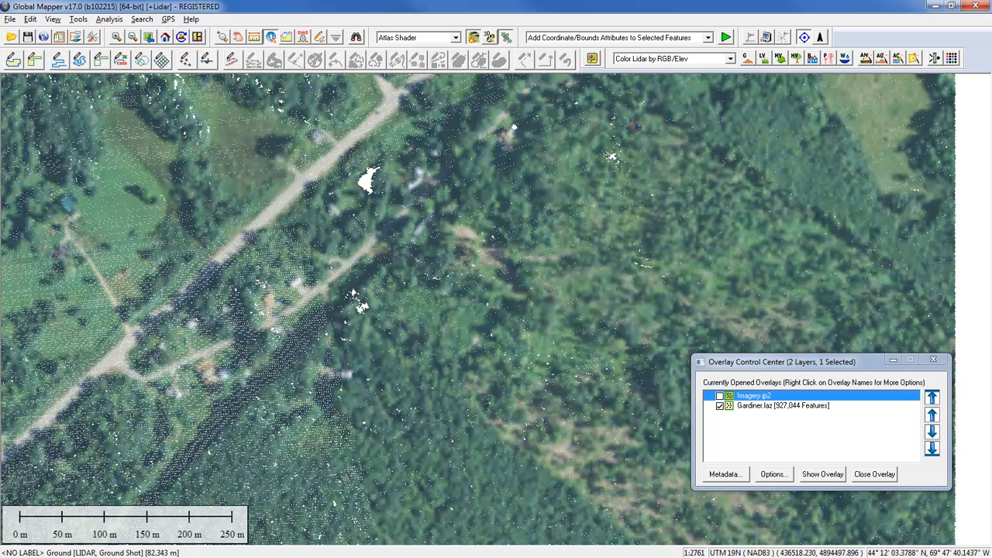
# Color the lidar points by Classification
pyautogui.click(659, 60)
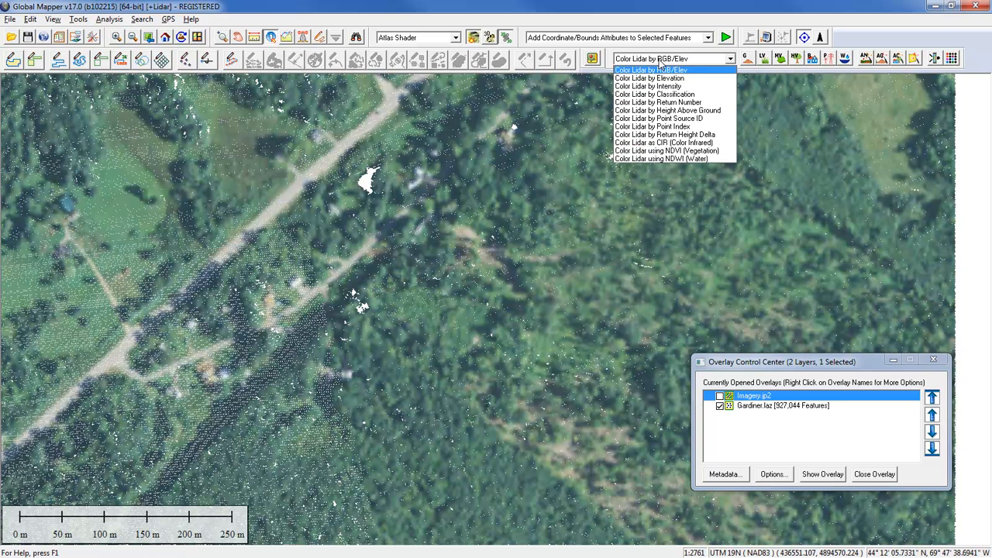
pyautogui.click(668, 94)
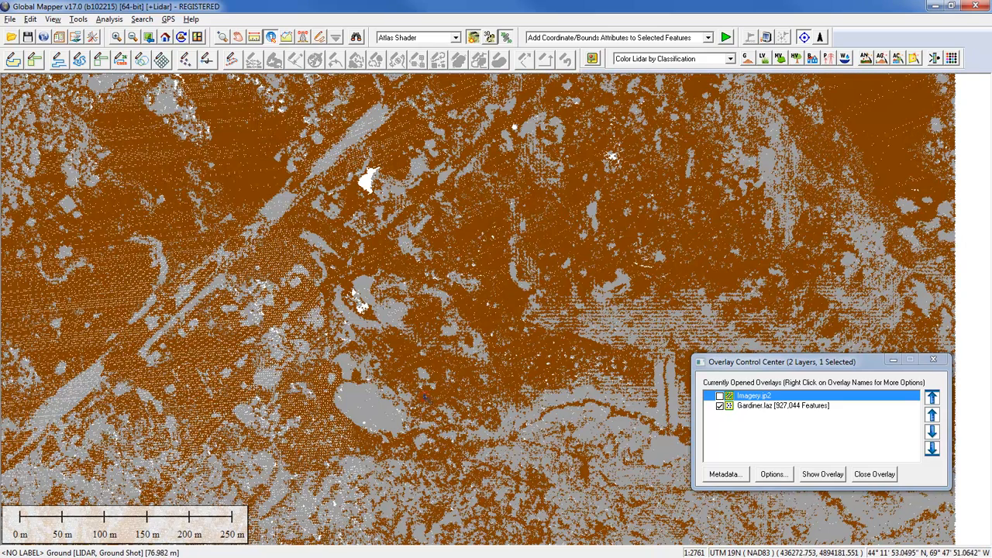
pyautogui.moveTo(321, 197); pyautogui.dragTo(540, 213)
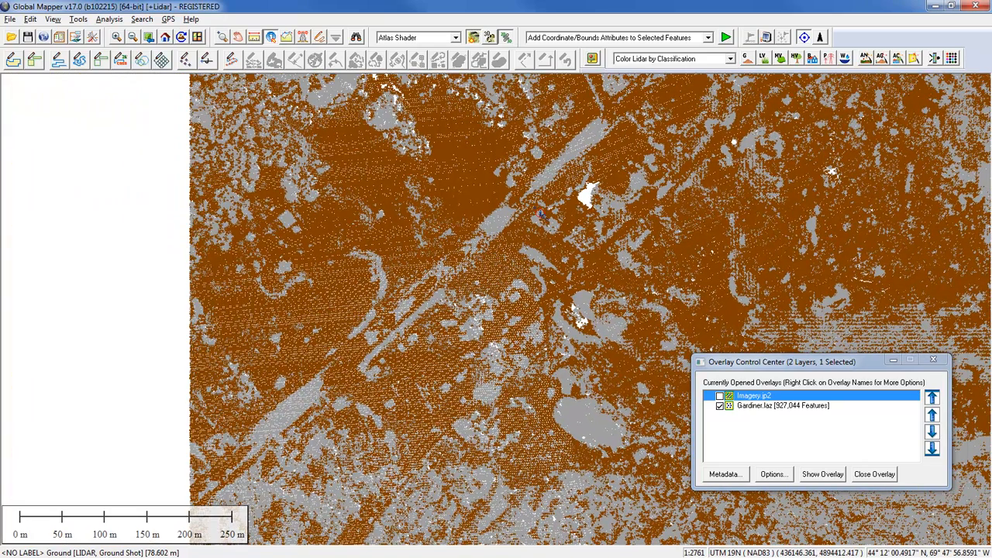
# Select a square block of lidar points just southeast of the road, review their editable classification, elevation and intensity without changes, and clear the selection
pyautogui.click(320, 37)
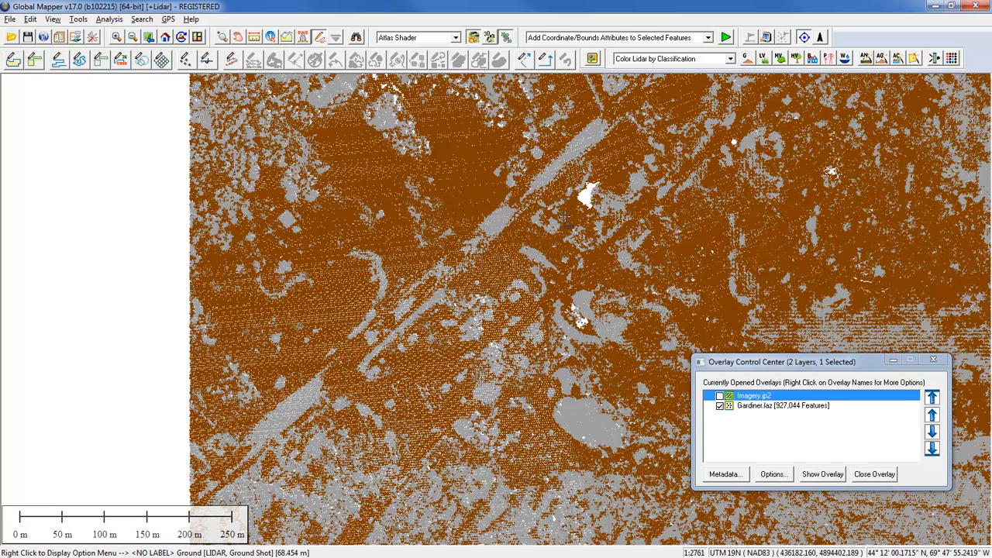
pyautogui.click(614, 164)
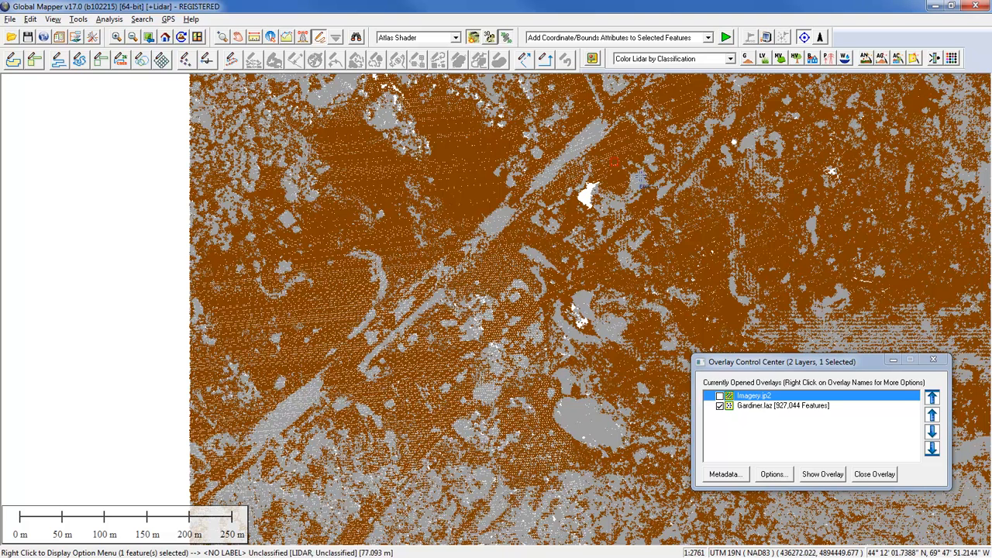
pyautogui.moveTo(589, 140); pyautogui.dragTo(641, 190)
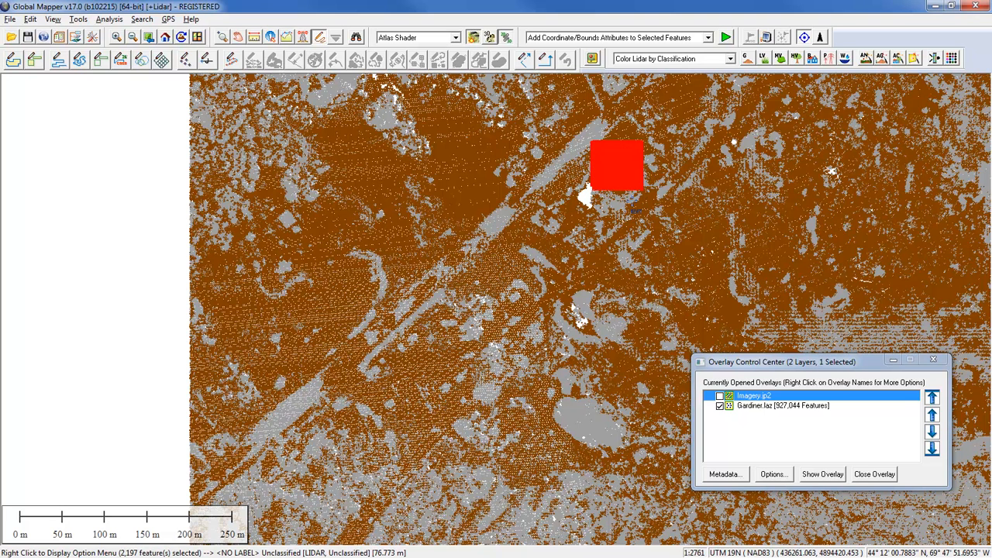
pyautogui.rightClick(663, 168)
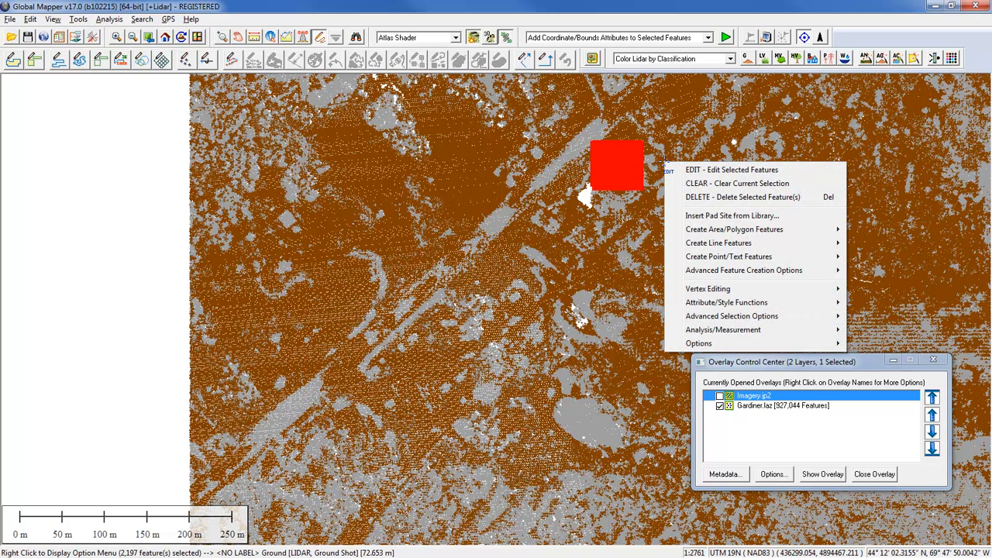
pyautogui.click(700, 172)
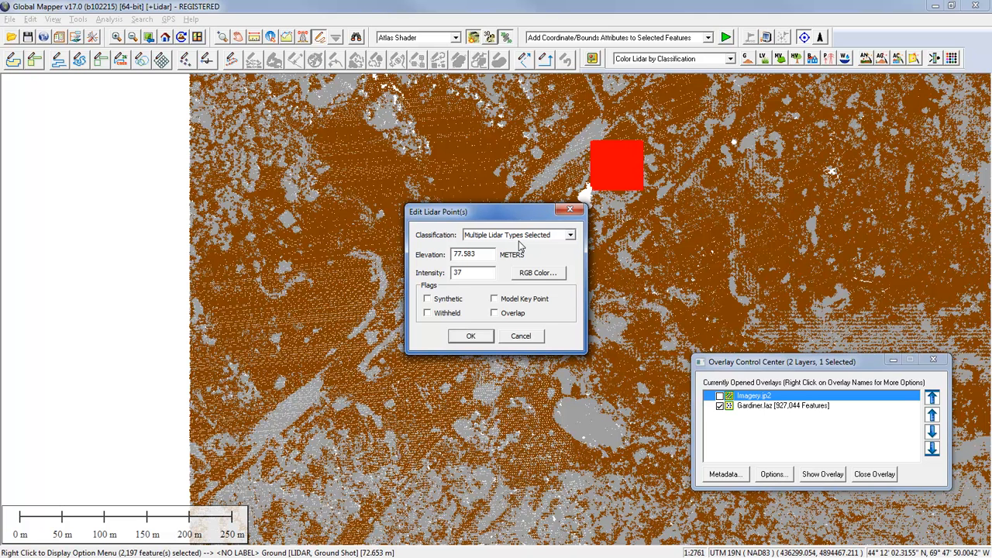
pyautogui.click(524, 236)
pyautogui.click(524, 235)
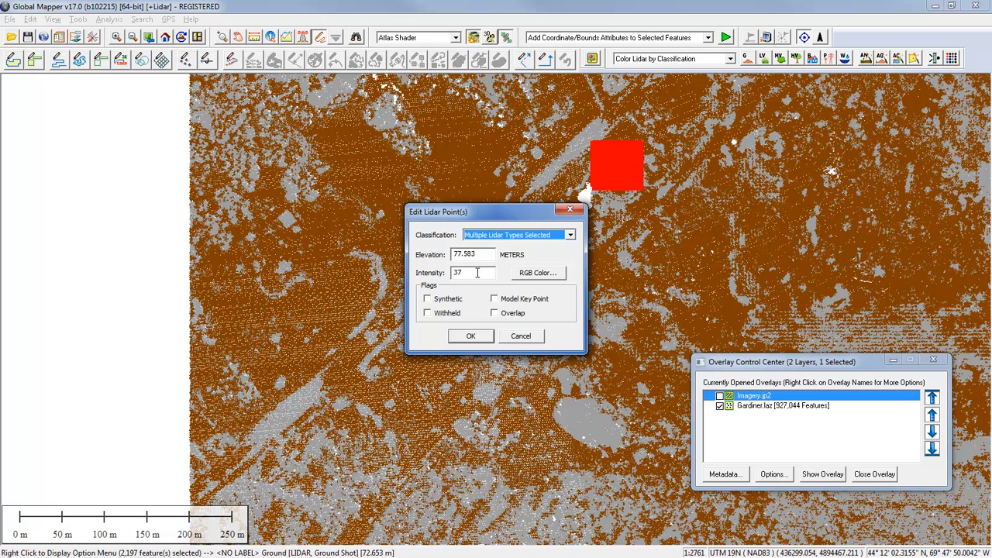
pyautogui.click(521, 339)
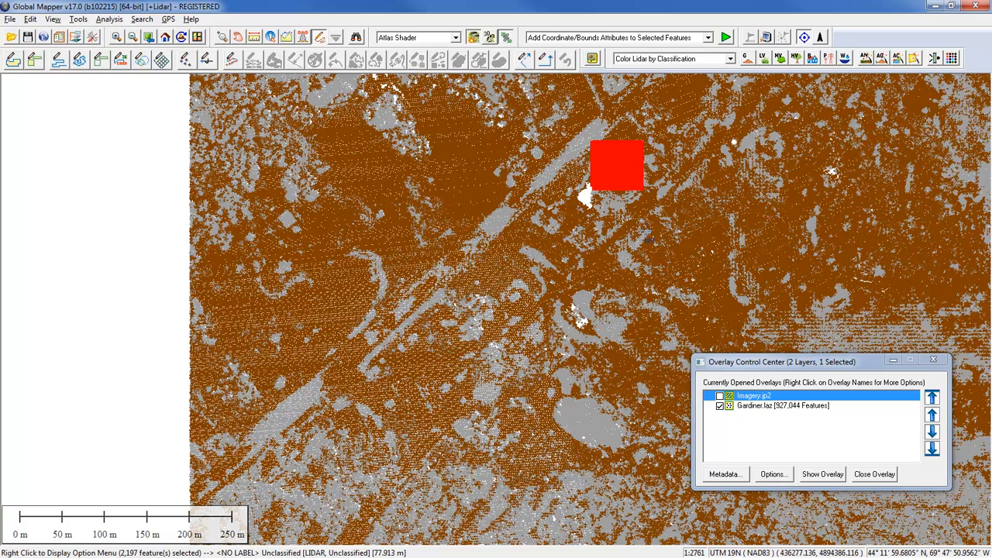
pyautogui.click(647, 235)
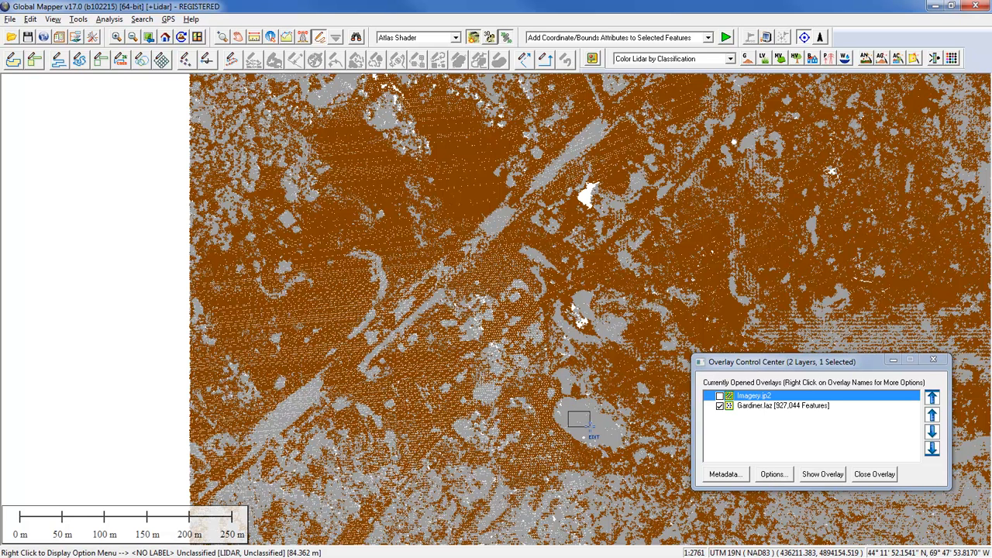
# Select a small rectangle of unclassified points inside the large gray patch south of the road and reclassify them as Ground
pyautogui.click(579, 419)
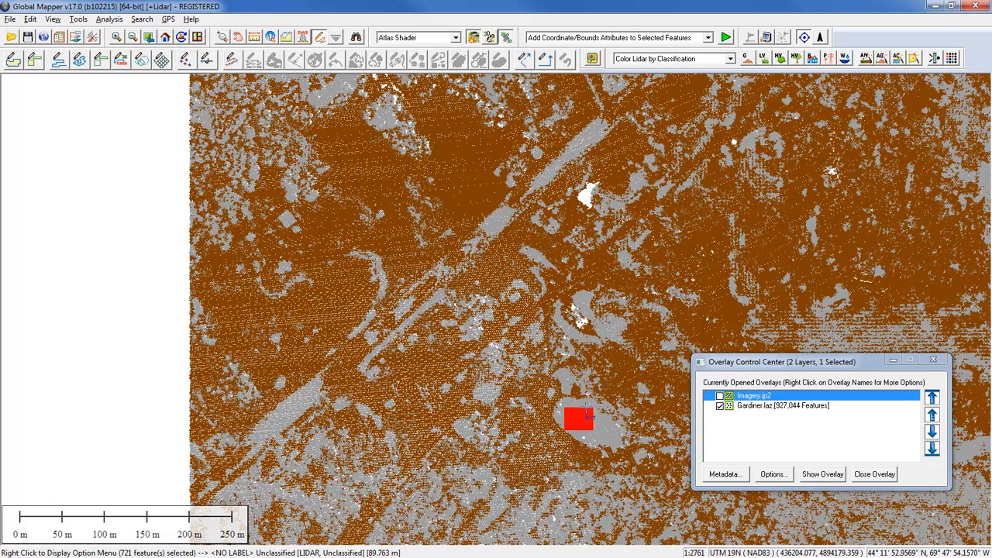
pyautogui.click(746, 60)
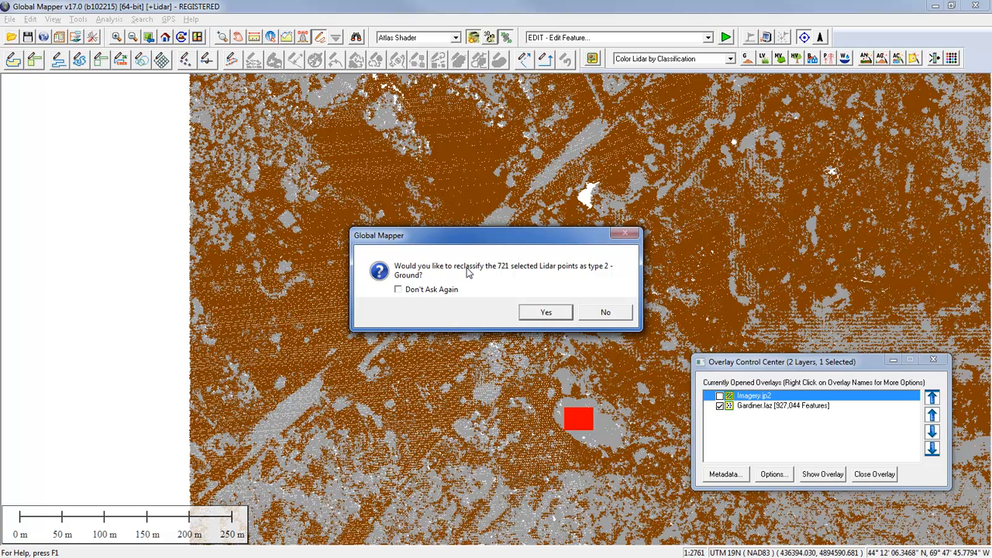
pyautogui.click(546, 314)
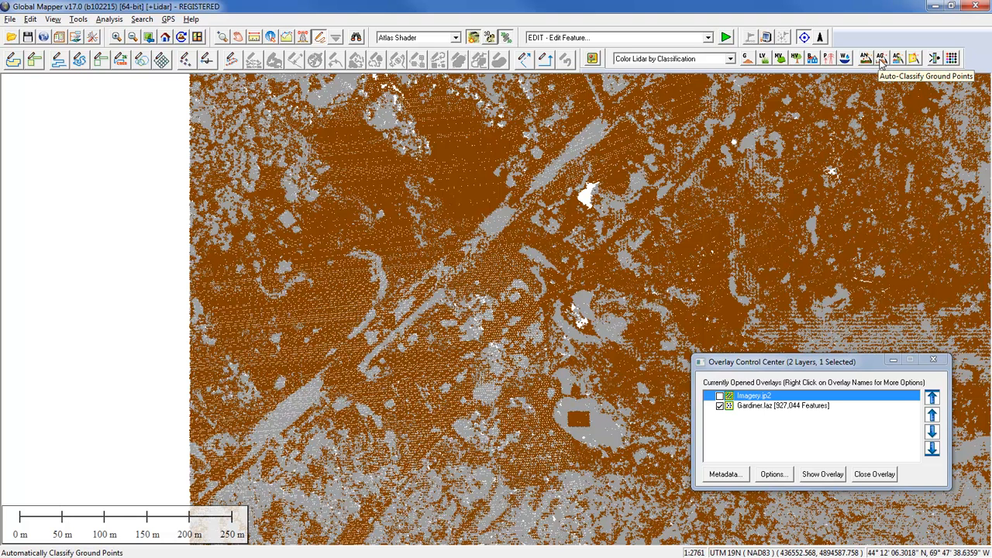
# Review the classification and return type filters in the Lidar Filter Settings without changing them
pyautogui.click(934, 62)
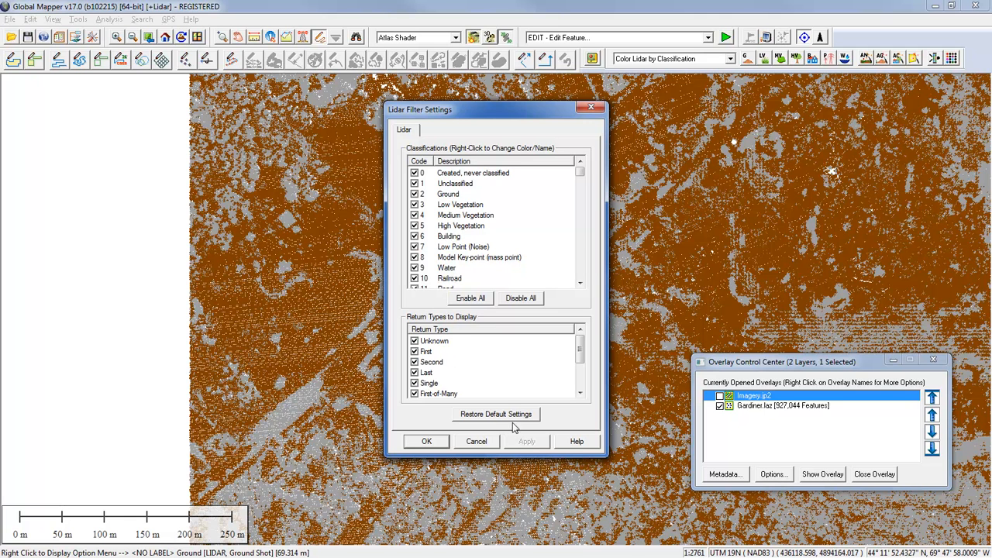
pyautogui.click(487, 443)
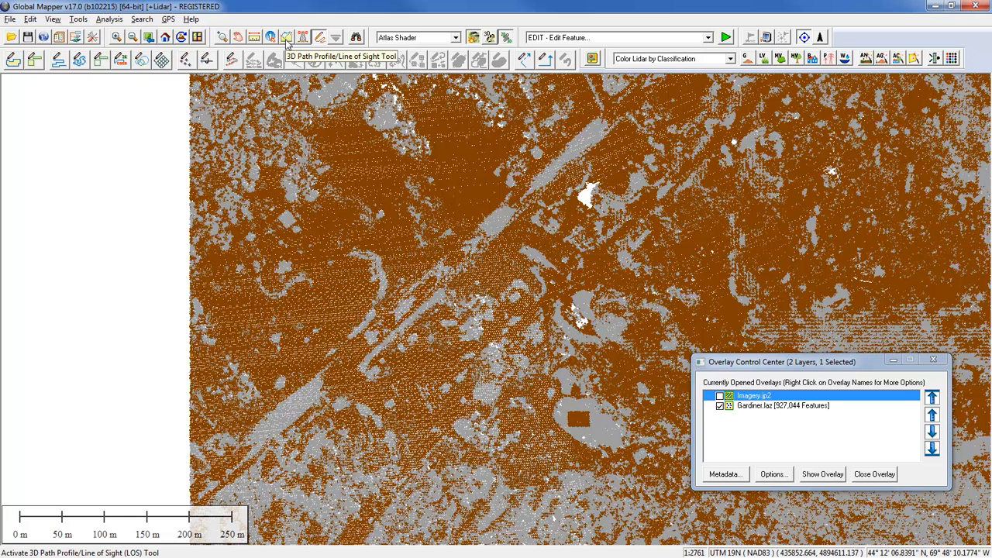
# Color the lidar points by RGB/Elev and show the full extent of the data
pyautogui.click(730, 59)
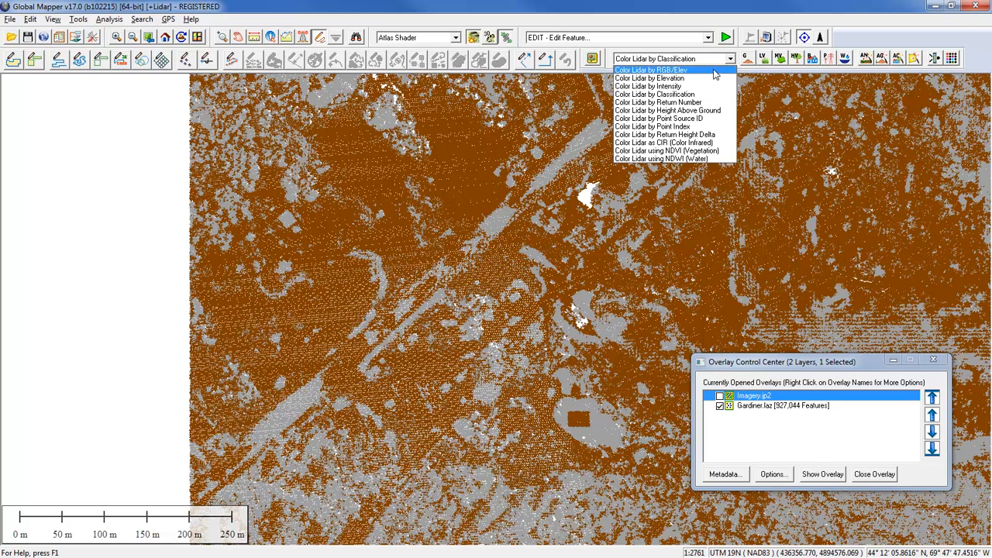
pyautogui.click(715, 70)
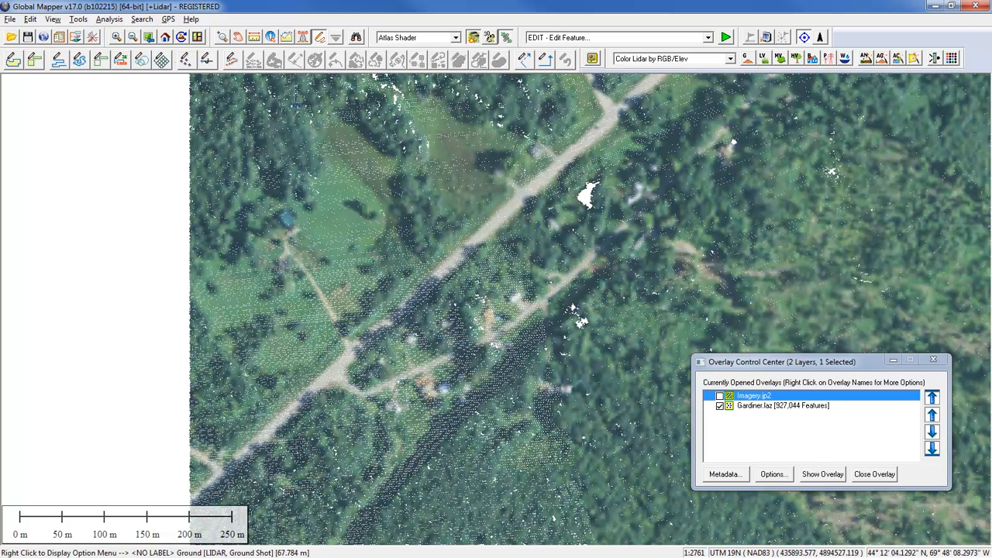
pyautogui.click(166, 38)
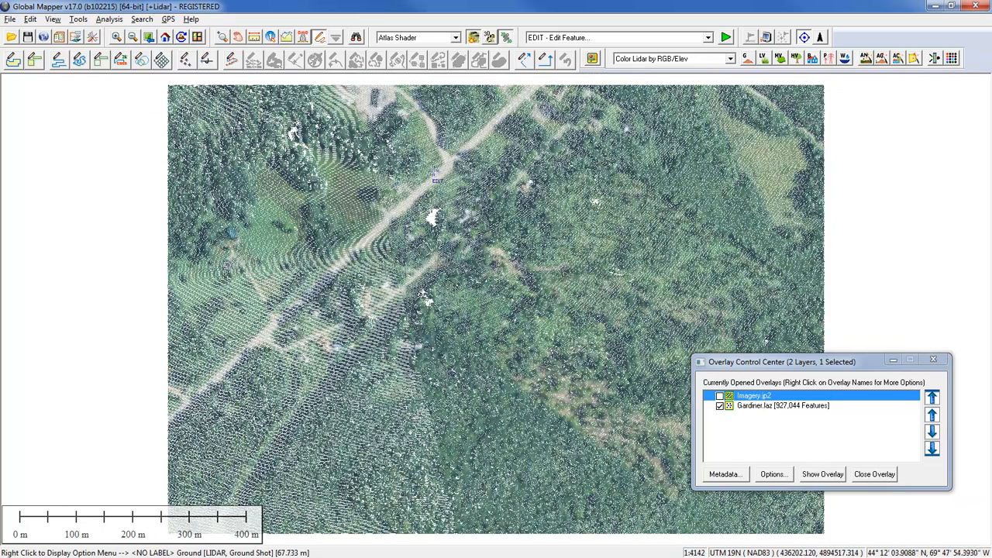
# Activate the 3D Path Profile/Line of Sight tool and specify the corridor width for lidar points near the path
pyautogui.scroll(2, 436, 178)
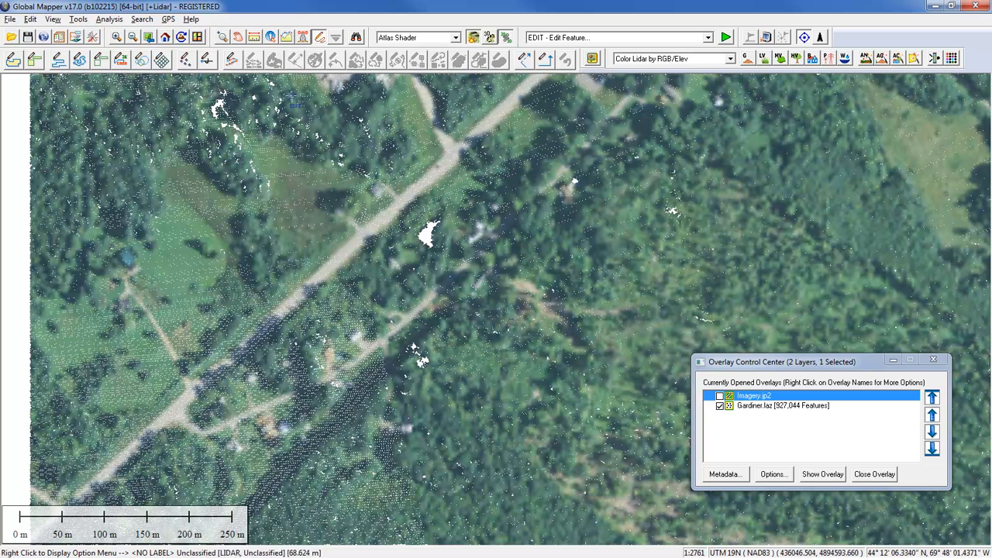
pyautogui.click(286, 37)
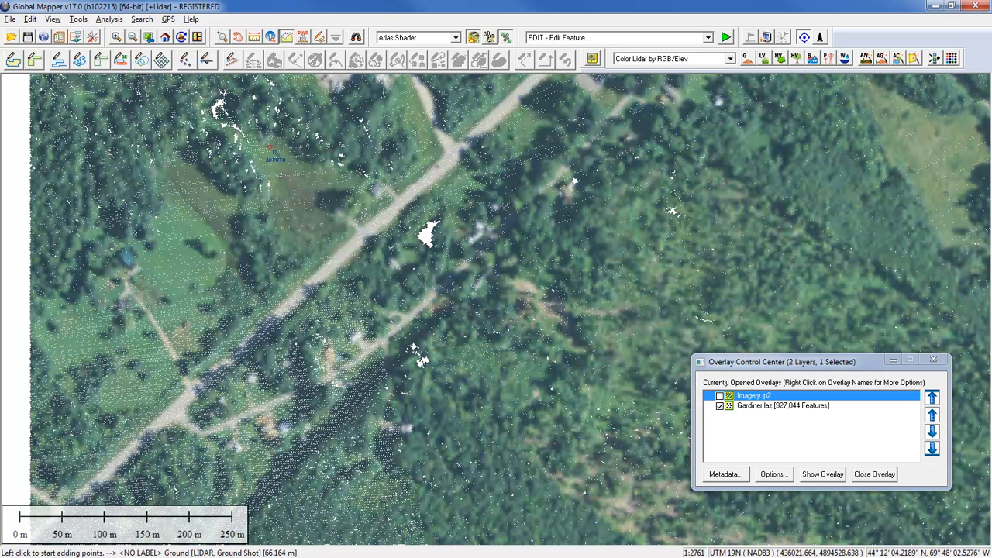
pyautogui.click(287, 39)
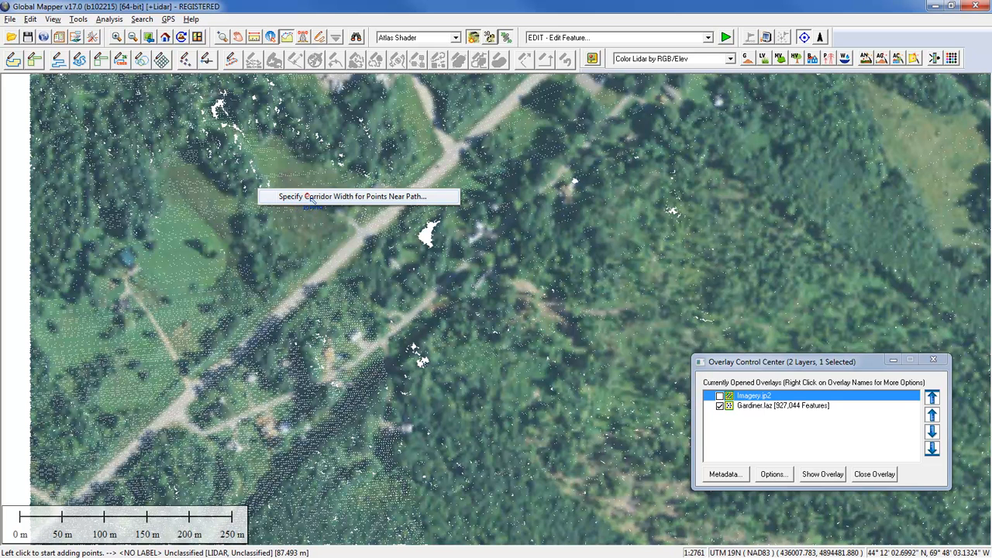
pyautogui.click(310, 197)
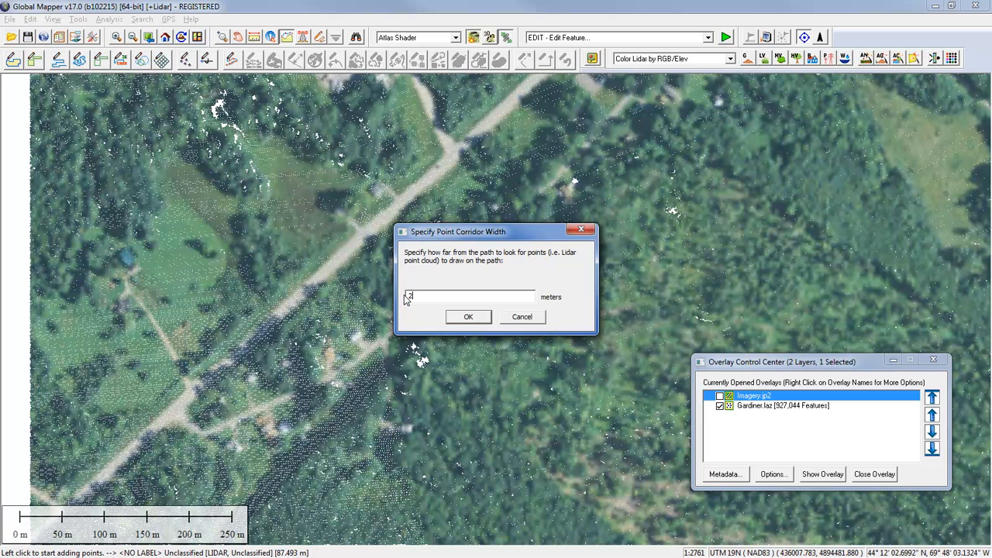
pyautogui.click(469, 319)
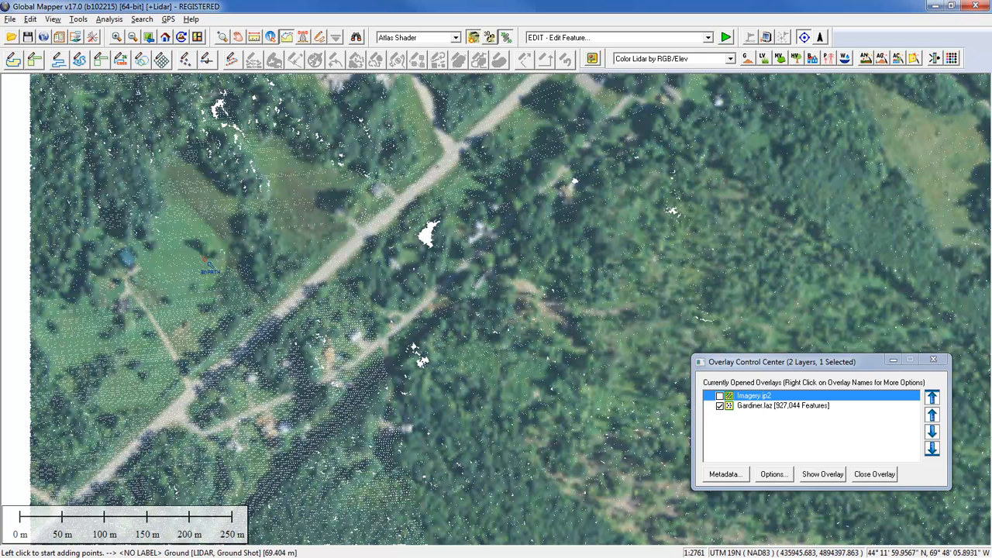
# Generate a path profile about 416 m long from the green field eastward across the road into the woods, and move its window down
pyautogui.click(206, 262)
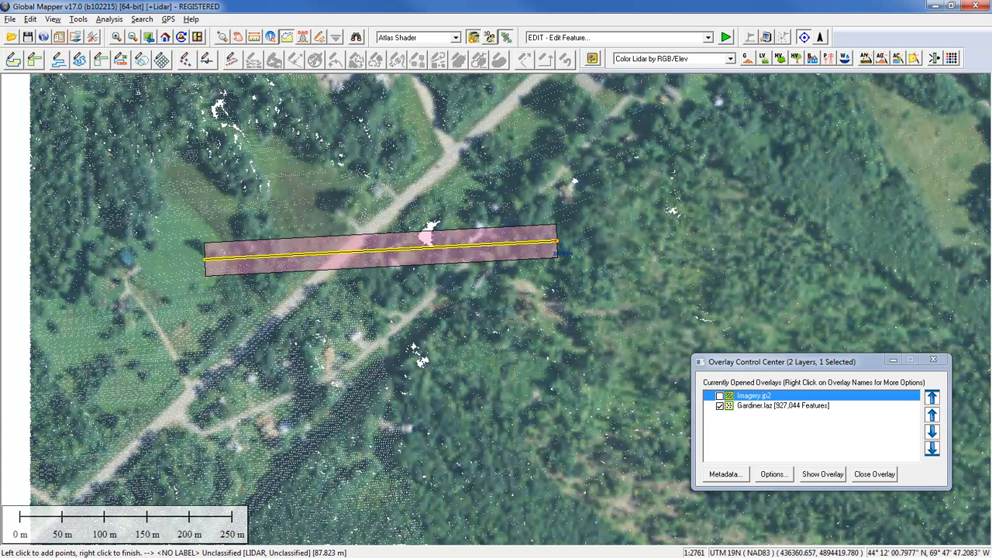
pyautogui.rightClick(558, 242)
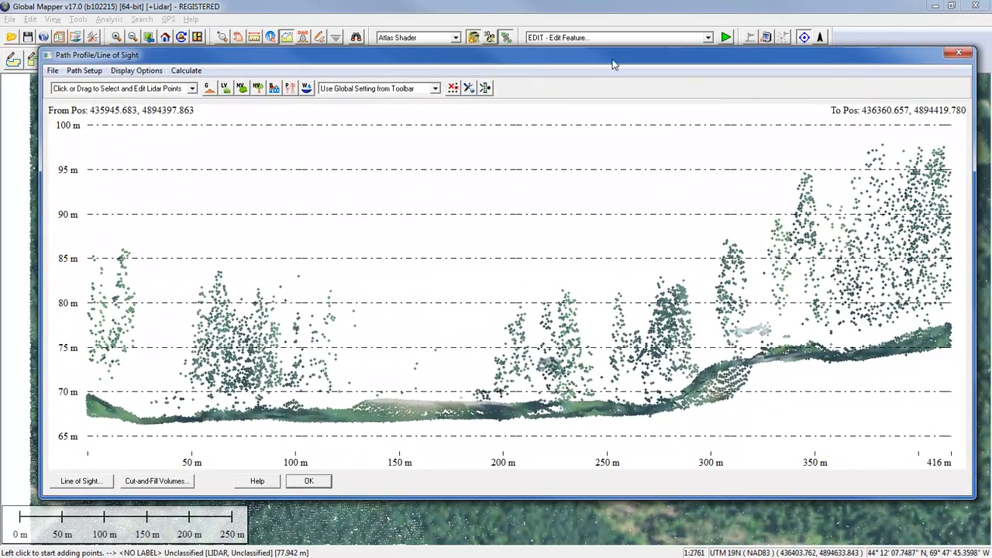
pyautogui.moveTo(762, 48); pyautogui.dragTo(697, 108)
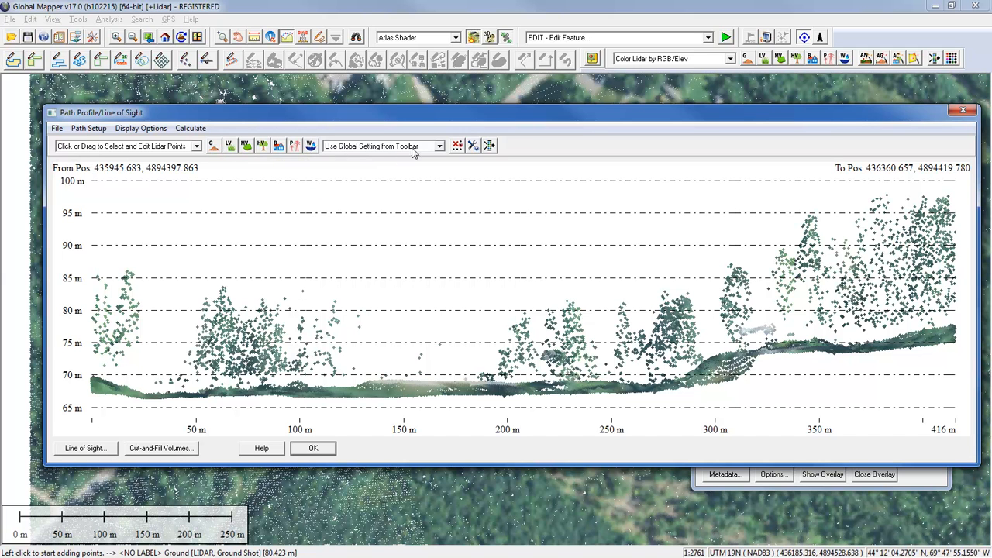
# Review the lidar coloring options available for the path profile, keep the global setting, and close the profile window
pyautogui.click(438, 148)
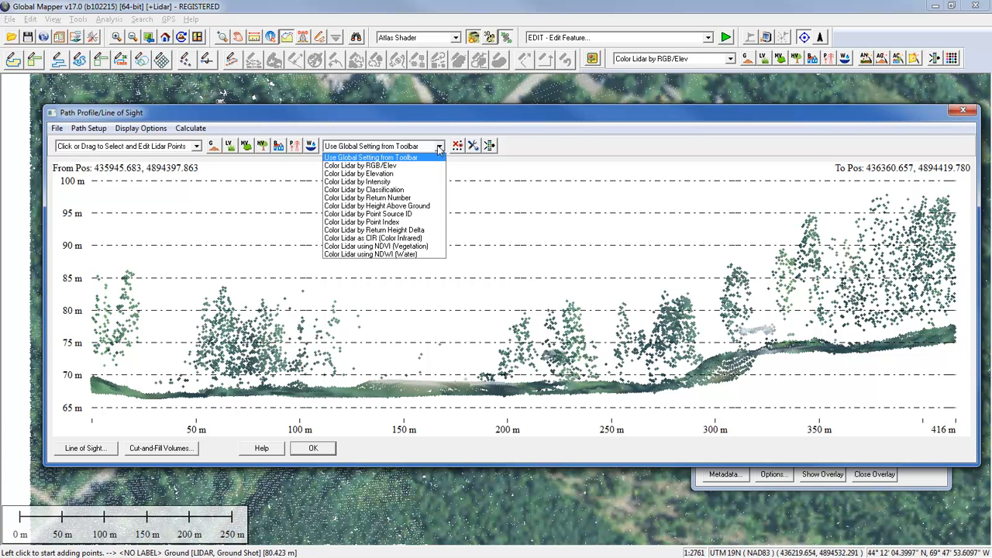
pyautogui.click(439, 148)
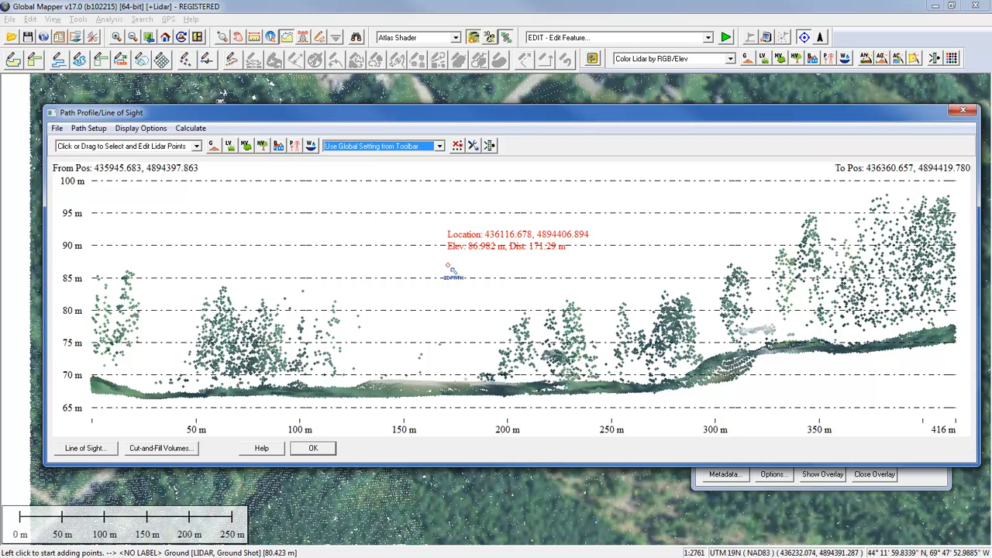
pyautogui.click(961, 112)
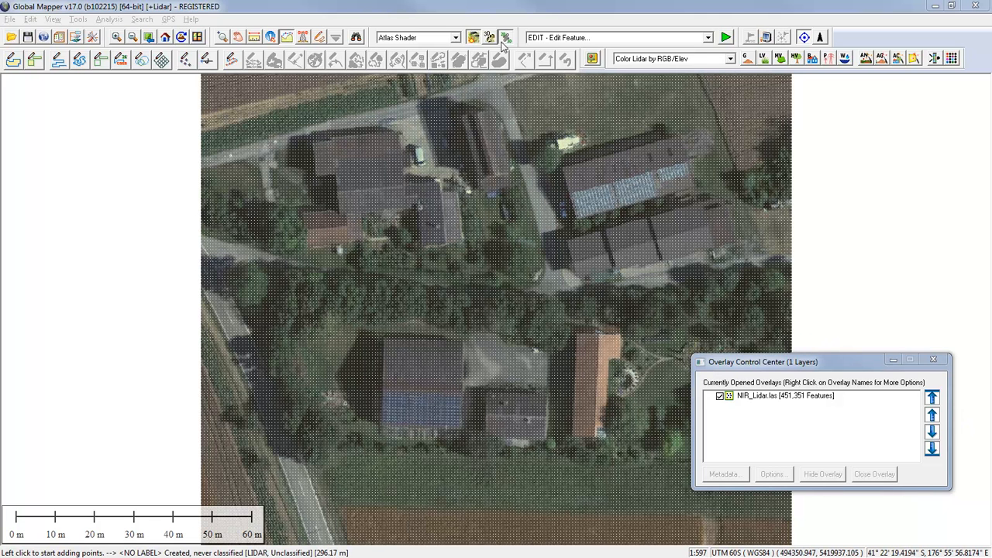
# Examine the spacing of the individual points in the NIR_Lidar.las point cloud at close range
pyautogui.click(505, 8)
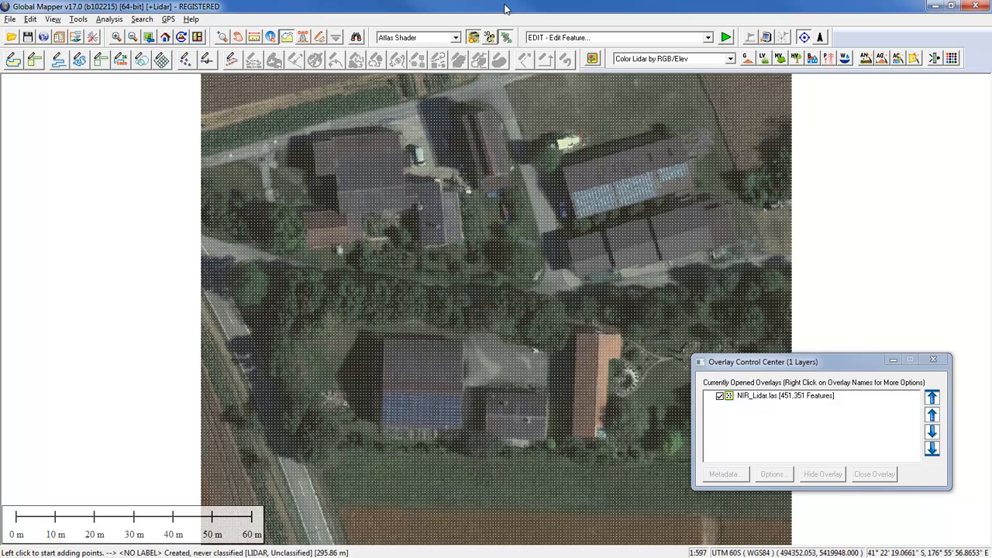
pyautogui.scroll(5, 506, 309)
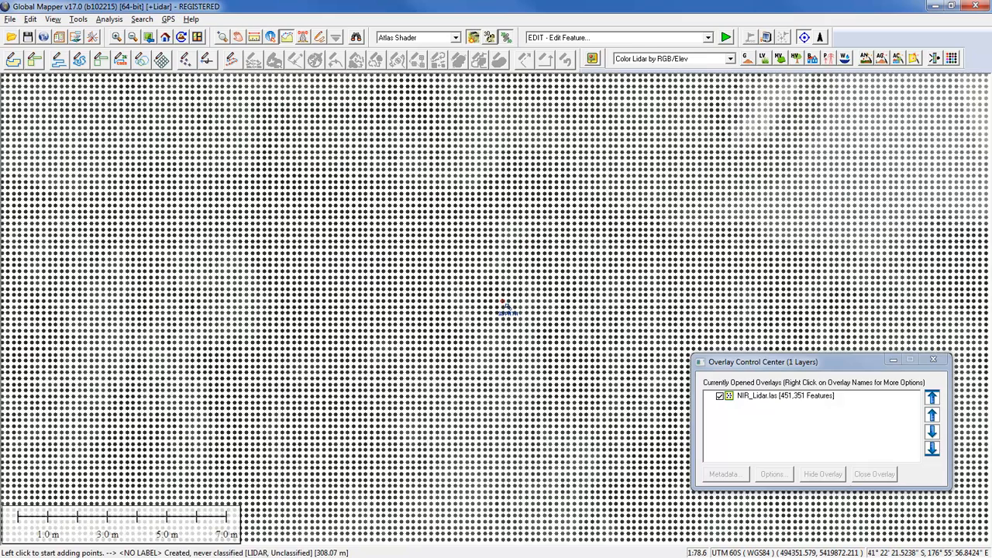
pyautogui.scroll(1, 505, 308)
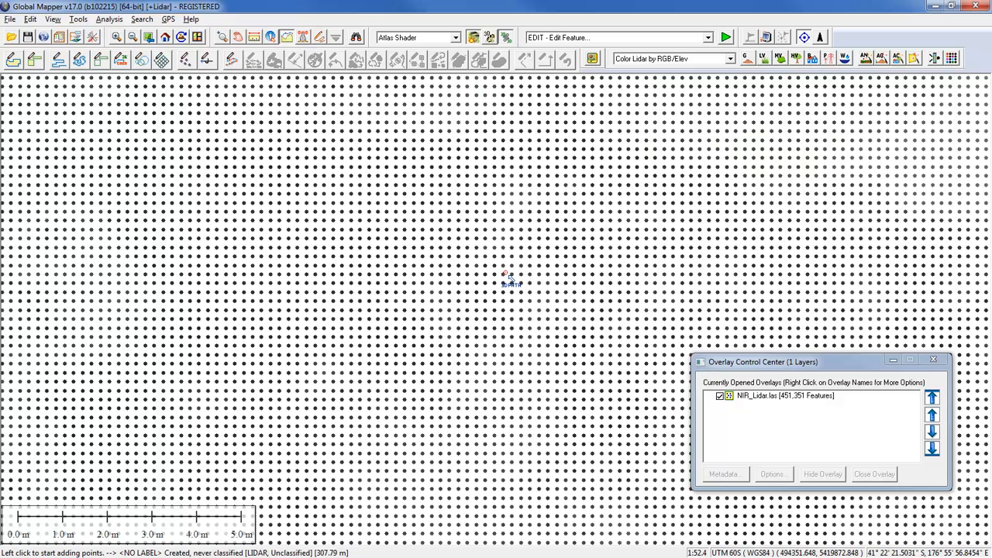
pyautogui.scroll(-1, 508, 277)
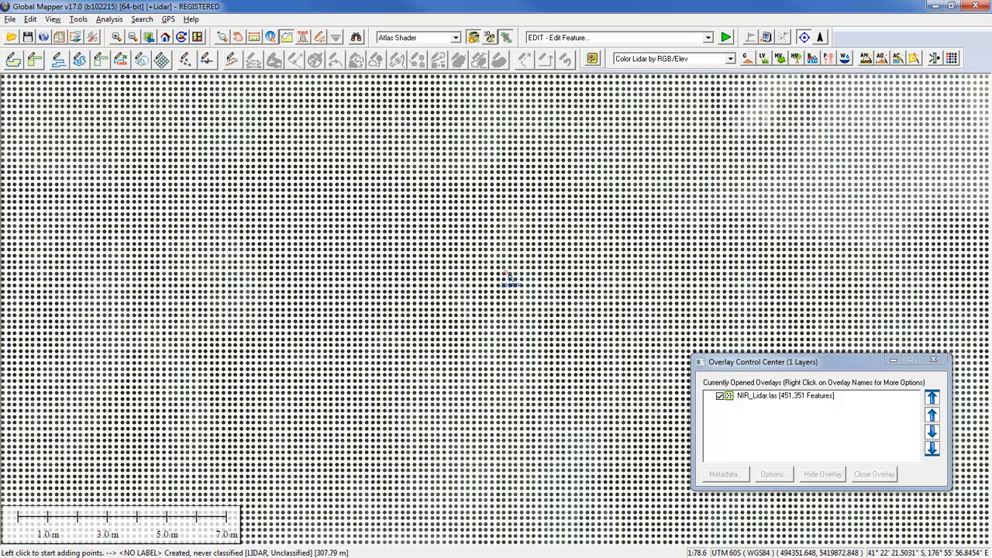
pyautogui.scroll(-2, 507, 277)
pyautogui.scroll(-1, 508, 281)
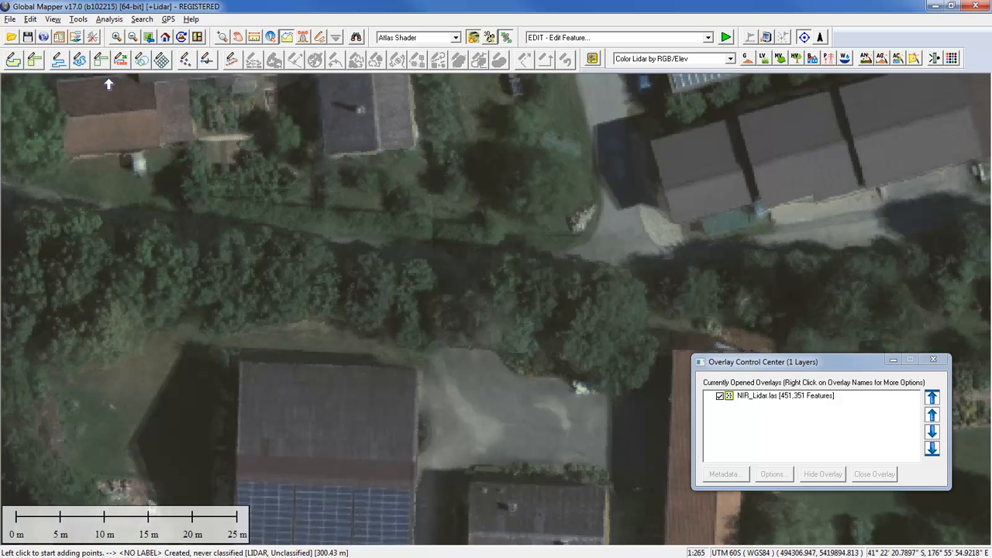
# View the metadata of the NIR_Lidar.las layer, including its lidar point density, and close the Overlay Control Center
pyautogui.click(78, 39)
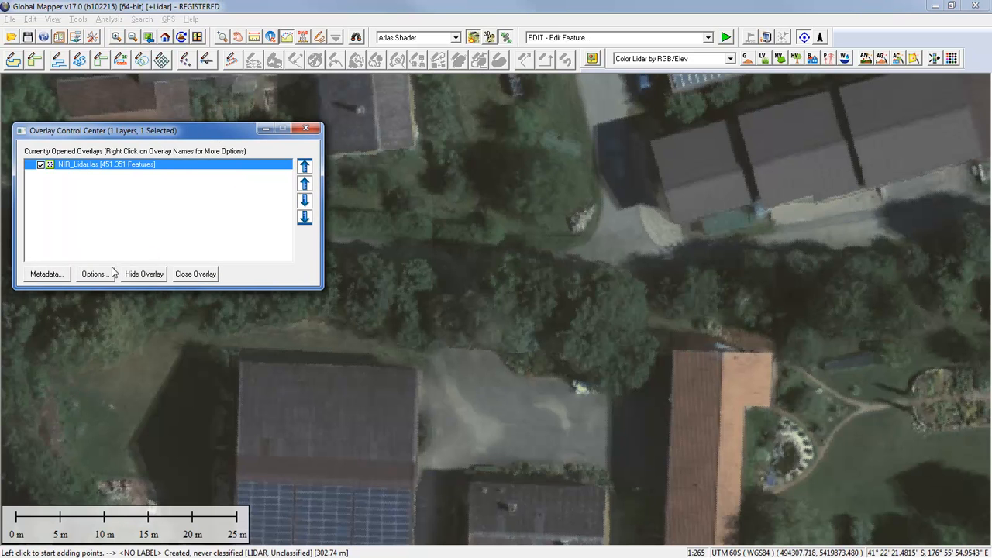
pyautogui.click(62, 275)
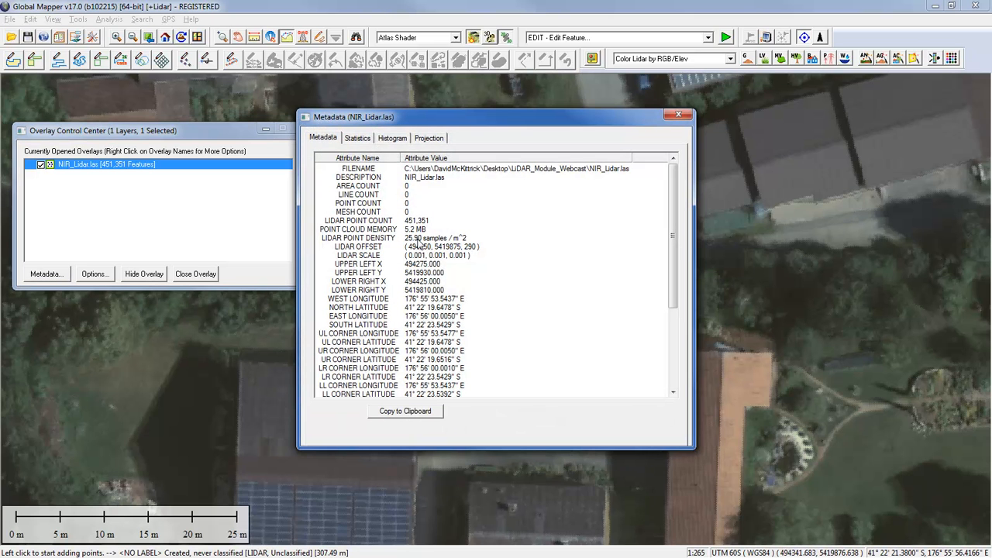
pyautogui.click(678, 116)
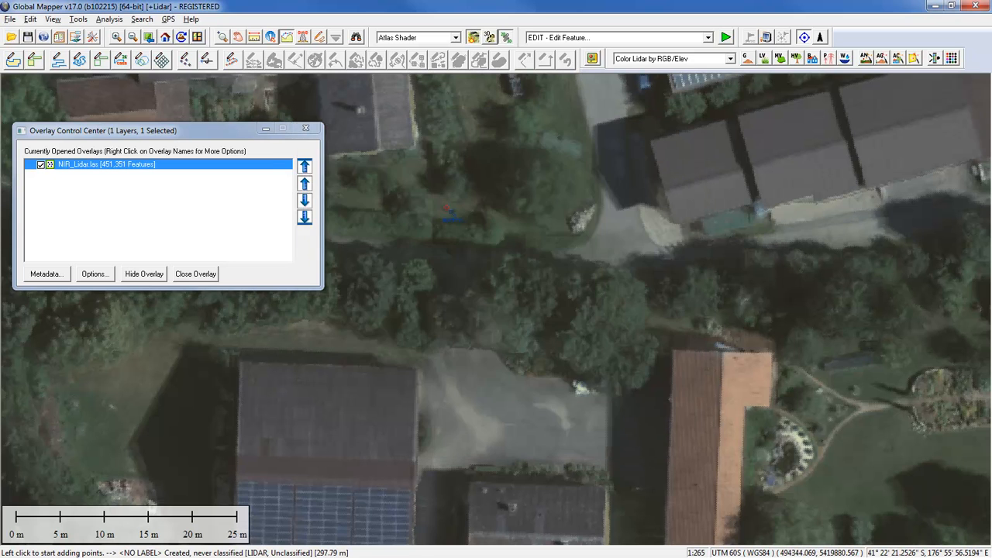
pyautogui.click(320, 130)
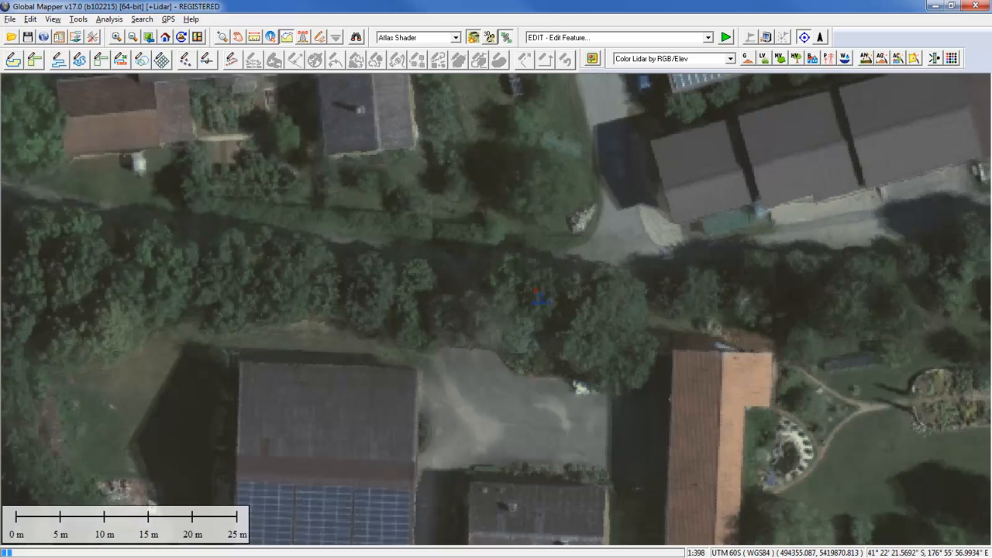
# Inspect the NIR, NDVI and NDWI attributes of a lidar point beside the upper-left buildings, and close the feature information
pyautogui.scroll(-1, 538, 297)
pyautogui.scroll(1, 538, 298)
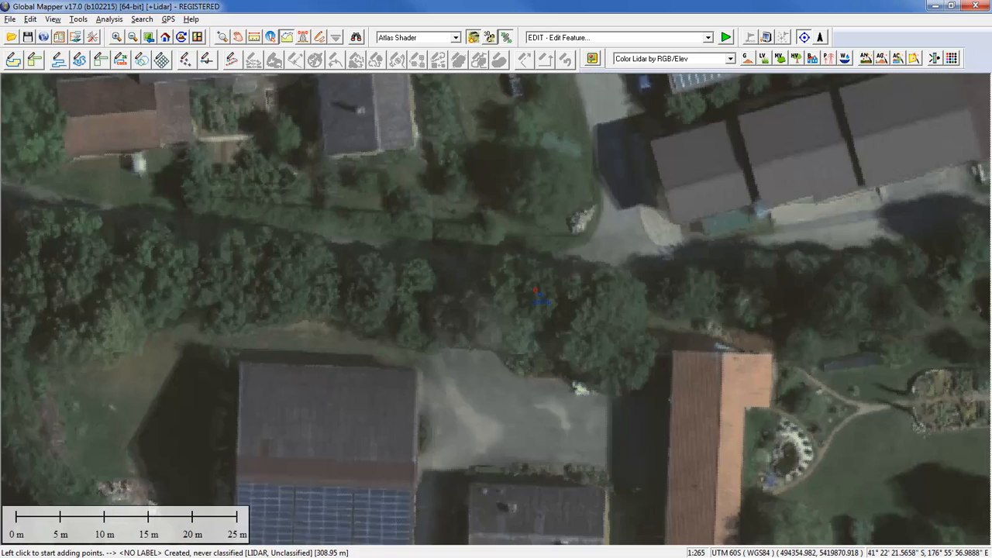
pyautogui.scroll(-1, 538, 298)
pyautogui.scroll(-1, 538, 297)
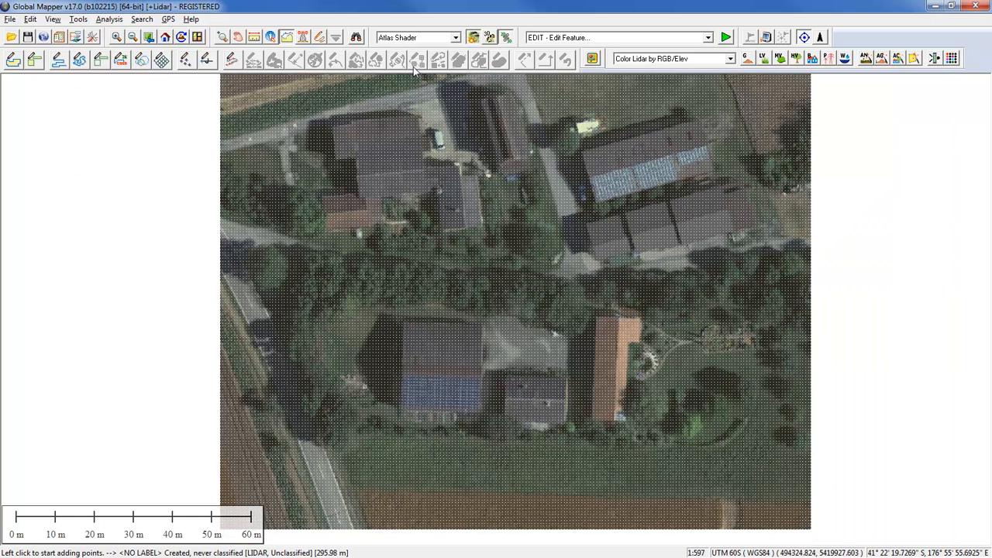
pyautogui.click(276, 43)
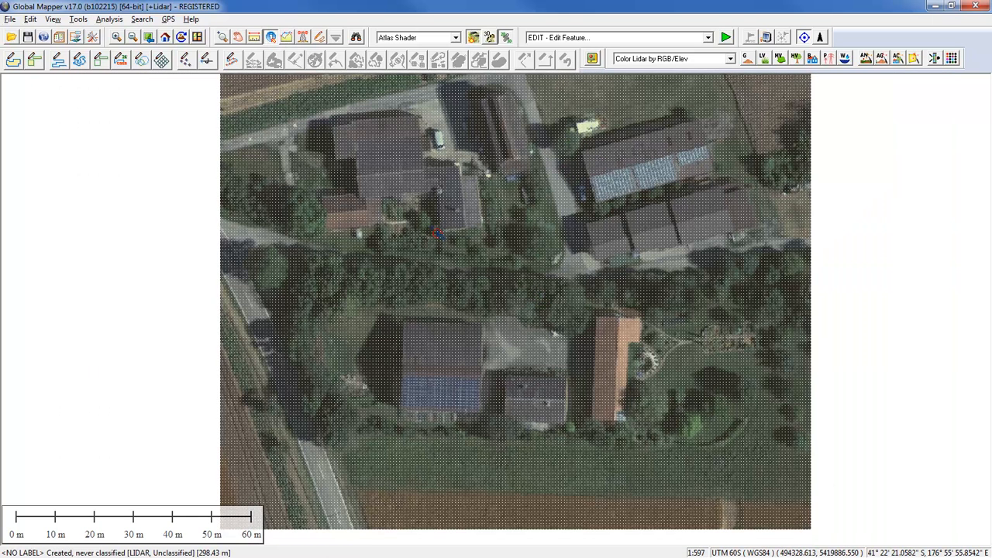
pyautogui.click(431, 226)
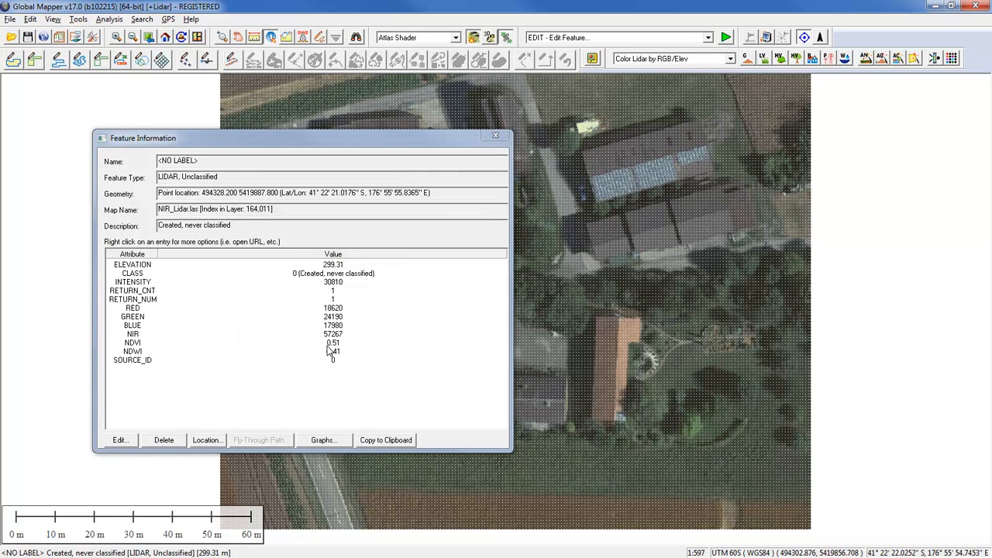
pyautogui.click(133, 334)
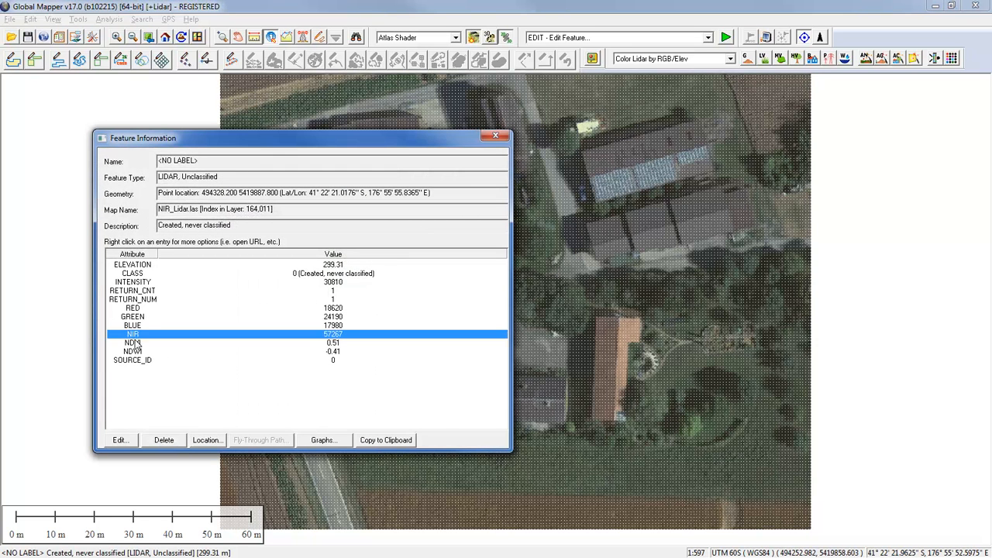
pyautogui.click(135, 345)
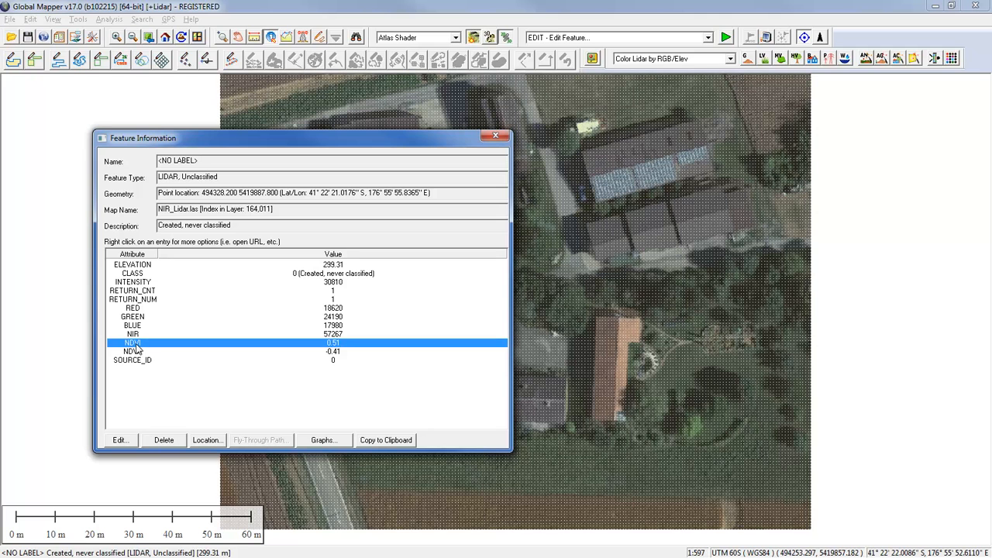
pyautogui.click(142, 353)
pyautogui.click(140, 346)
pyautogui.click(495, 136)
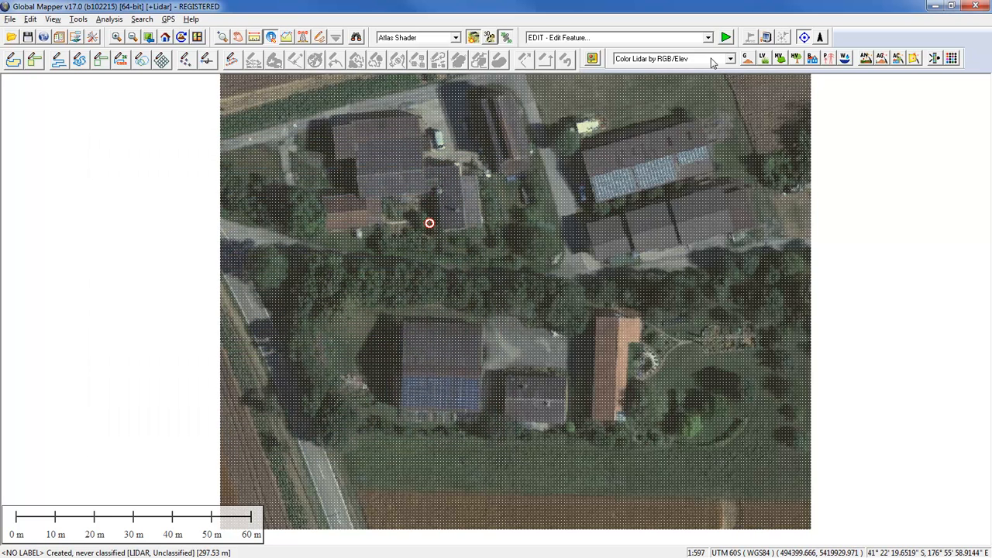
# Compare the lidar points colored as CIR (Color Infrared), using NDVI (Vegetation) and using NDWI (Water)
pyautogui.click(713, 61)
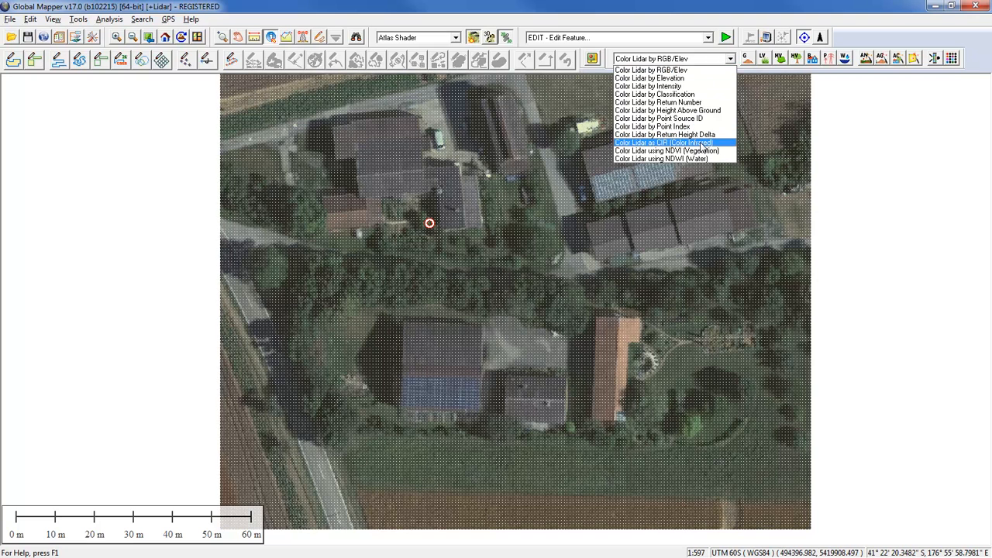
pyautogui.click(702, 145)
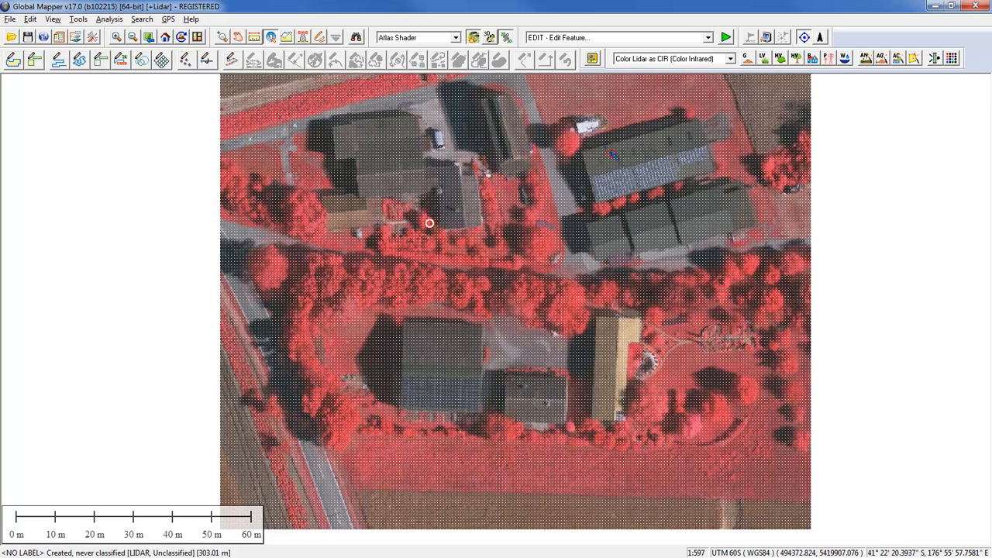
pyautogui.click(666, 61)
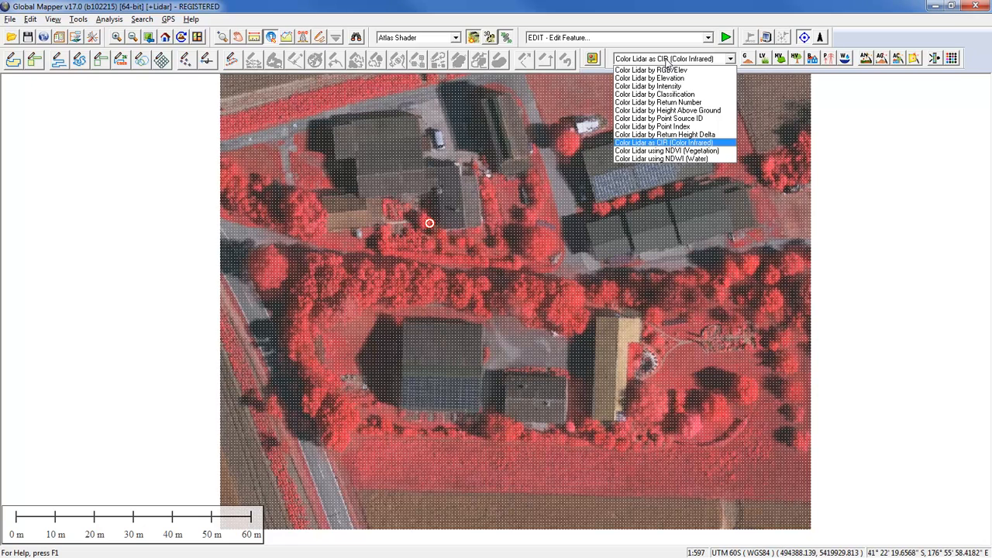
pyautogui.click(679, 151)
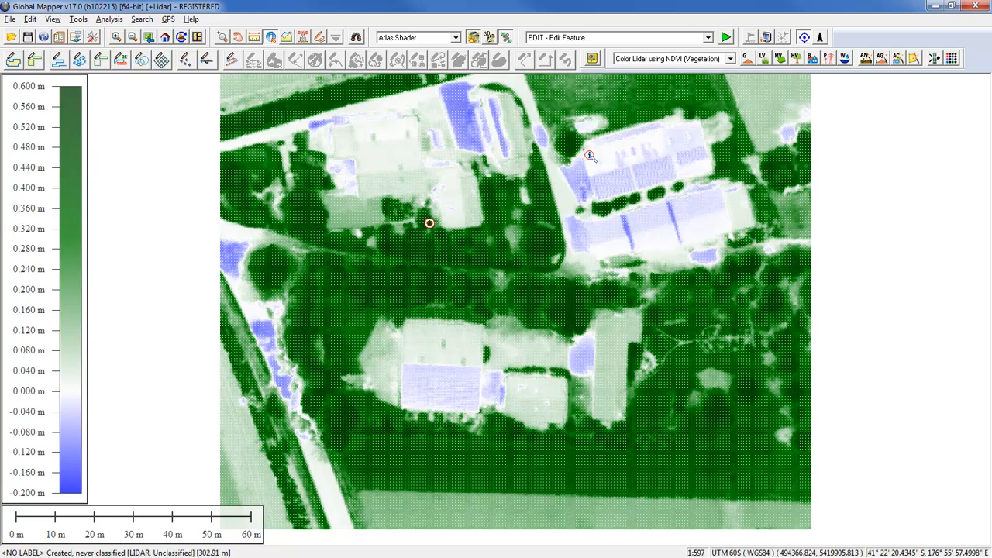
pyautogui.click(730, 58)
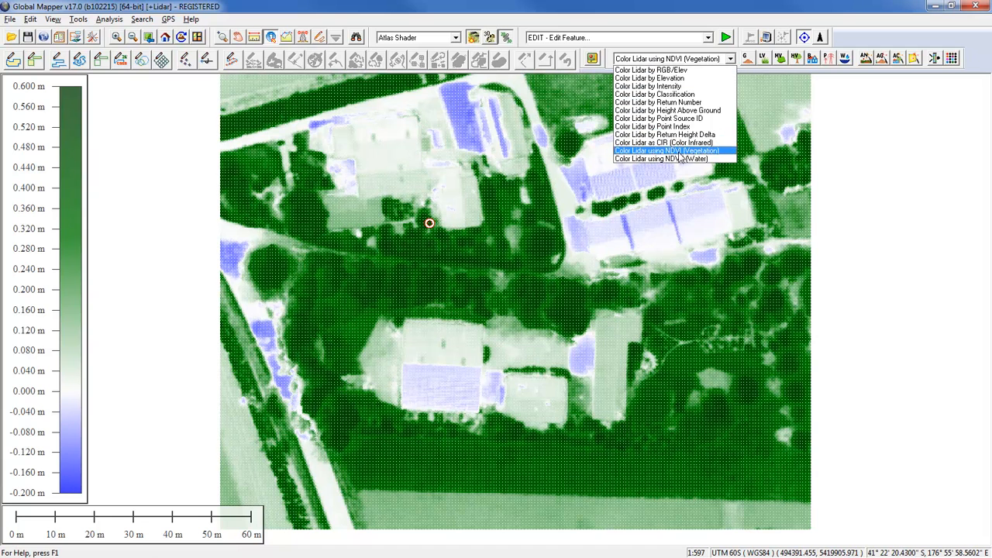
pyautogui.click(682, 158)
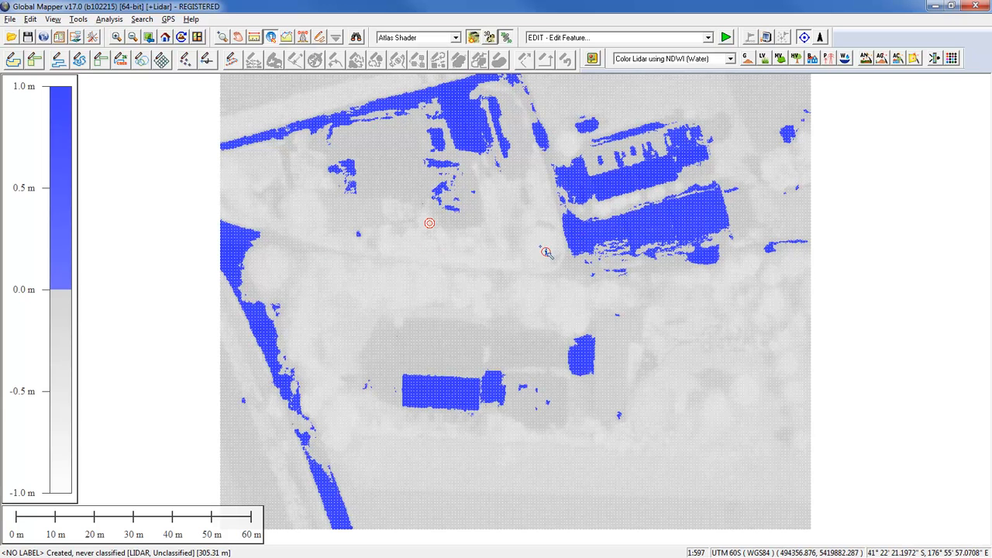
# Color the lidar points as CIR (Color Infrared) again after trying Return Height Delta
pyautogui.click(657, 59)
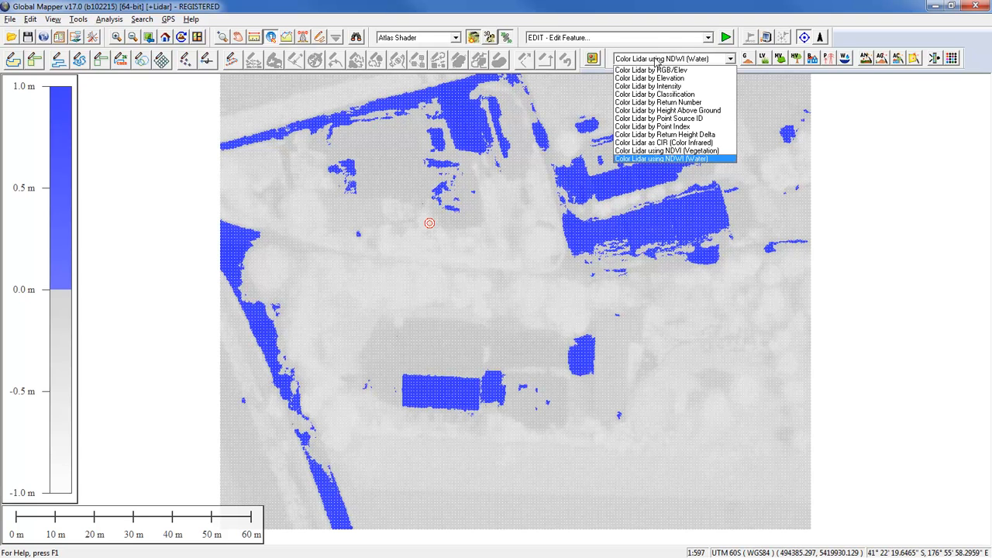
pyautogui.click(664, 135)
pyautogui.click(665, 58)
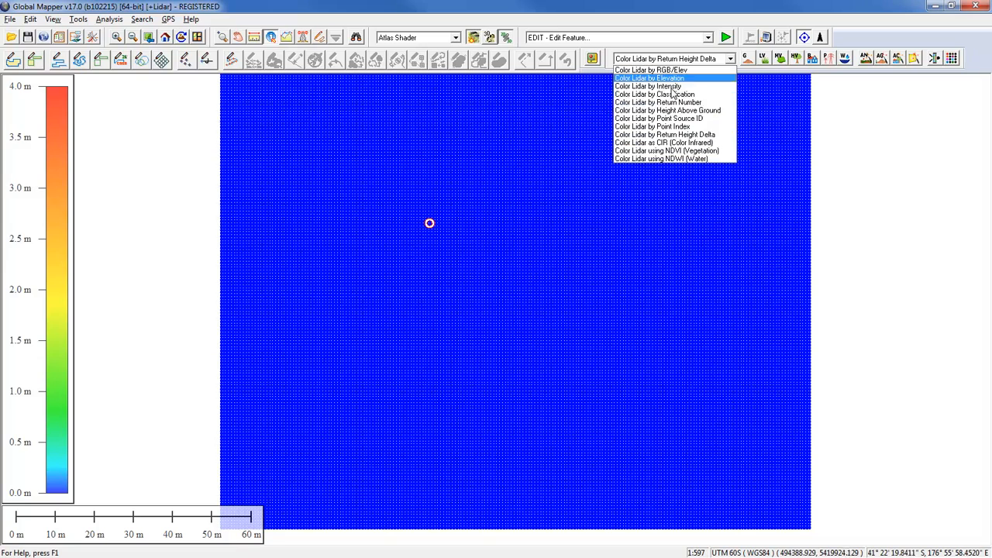
pyautogui.click(684, 143)
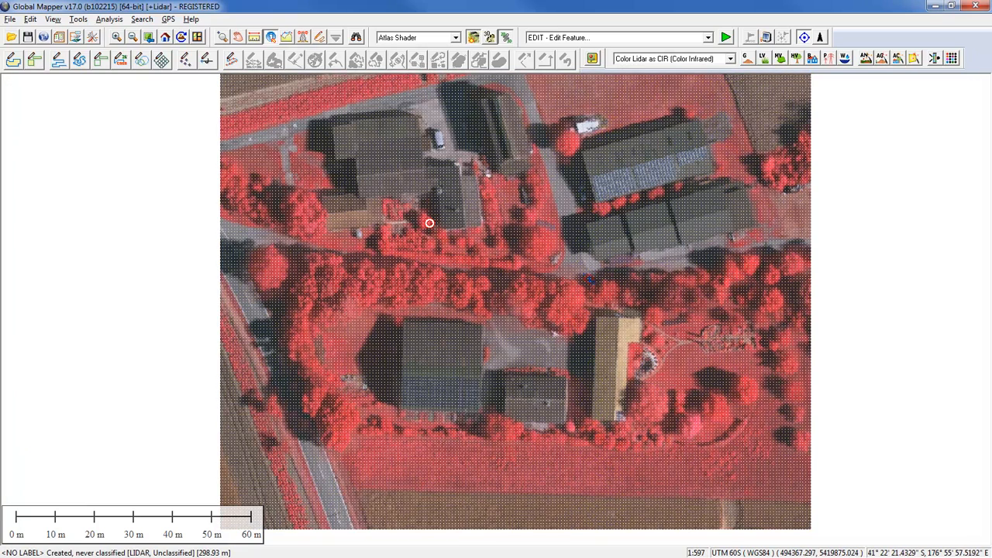
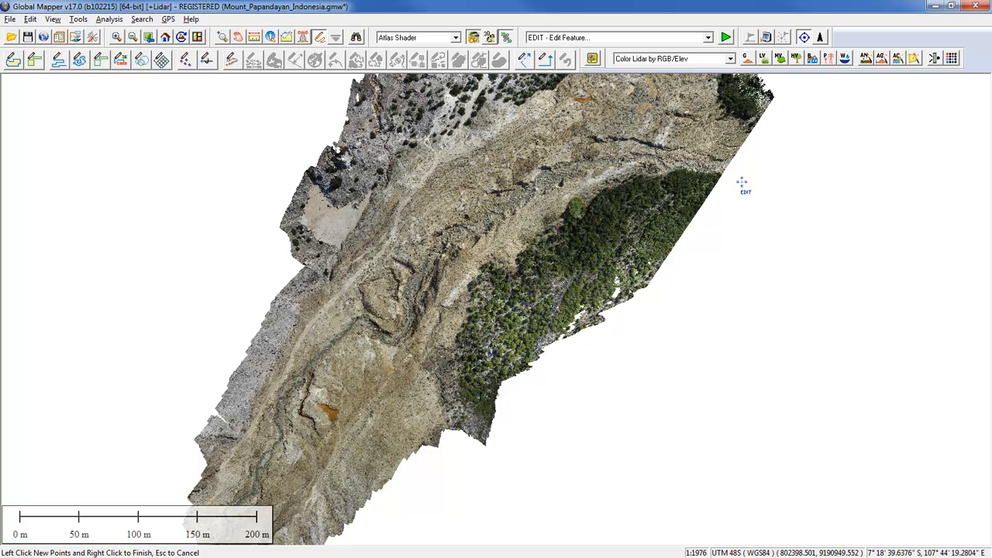
# Select the lidar points of the wooded slope on the southeast side of the Mount Papandayan point cloud with a seven-vertex polygon
pyautogui.click(739, 180)
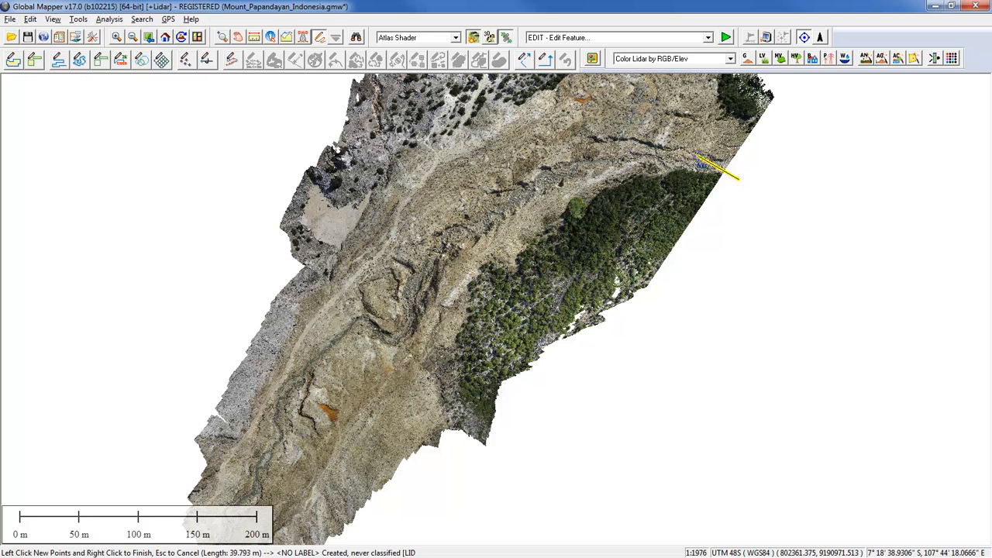
pyautogui.click(698, 161)
pyautogui.click(550, 172)
pyautogui.click(482, 238)
pyautogui.click(399, 393)
pyautogui.click(455, 457)
pyautogui.click(570, 467)
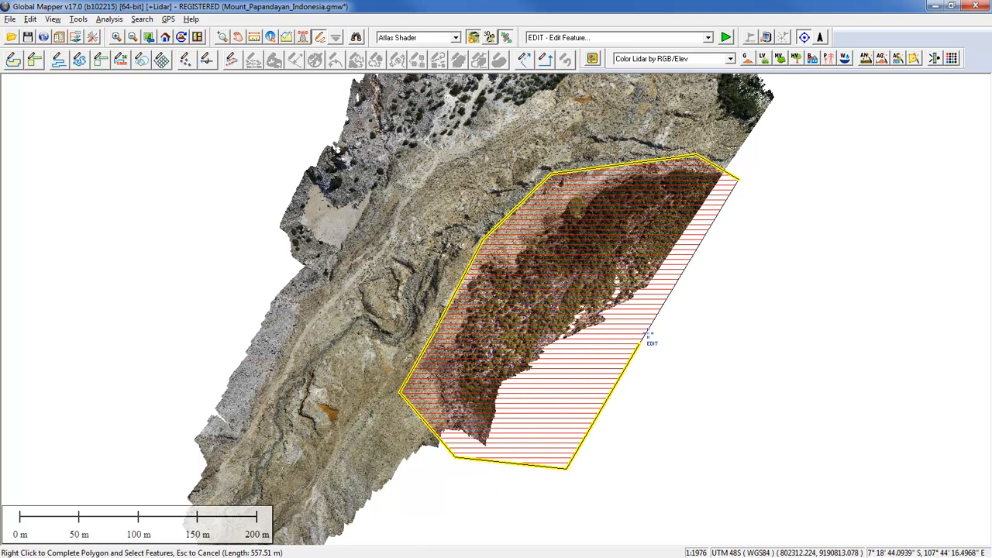
pyautogui.rightClick(654, 325)
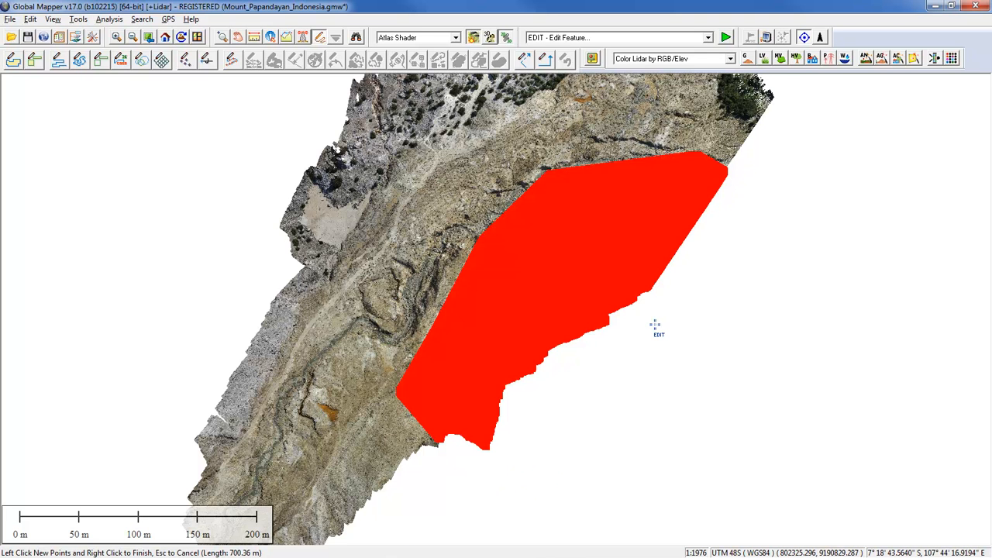
# Filter the selected lidar points to keep only those with colors matching RGB(64,106,21) at a similarity of 31
pyautogui.rightClick(718, 224)
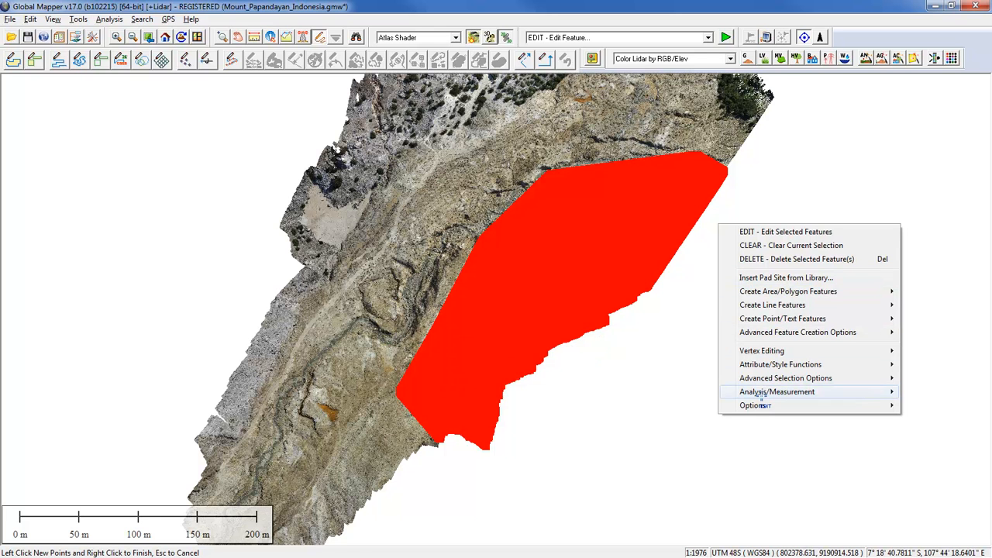
pyautogui.moveTo(758, 393)
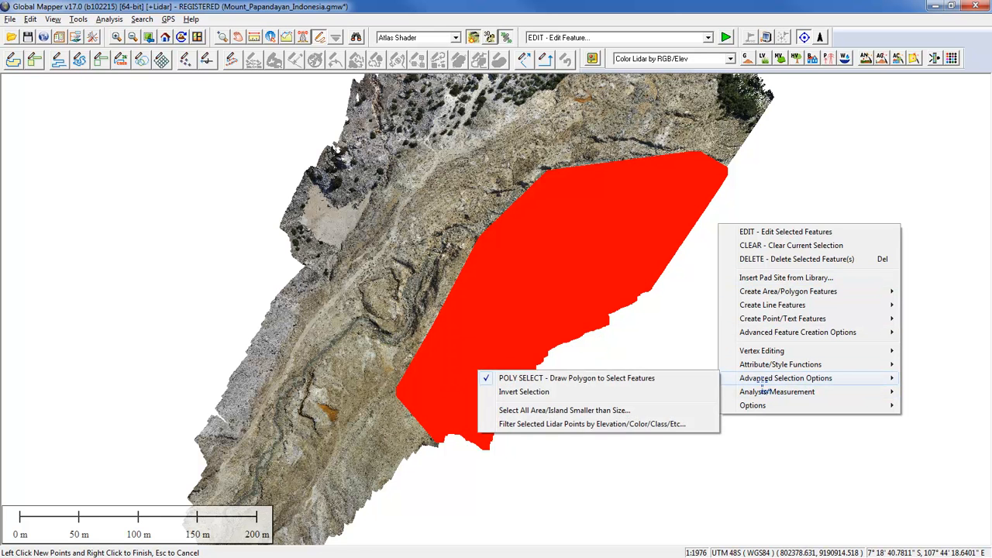
pyautogui.click(655, 425)
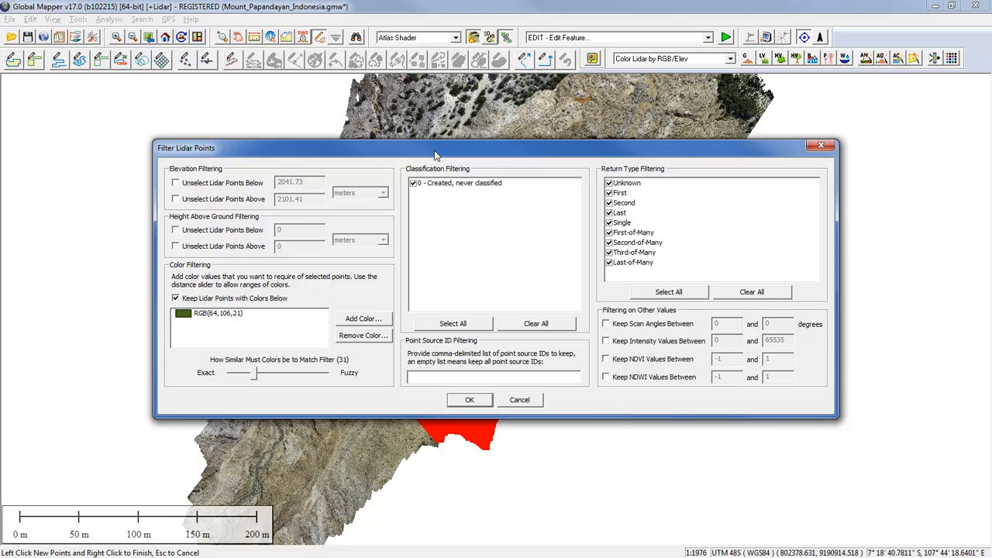
pyautogui.moveTo(436, 155); pyautogui.dragTo(432, 93)
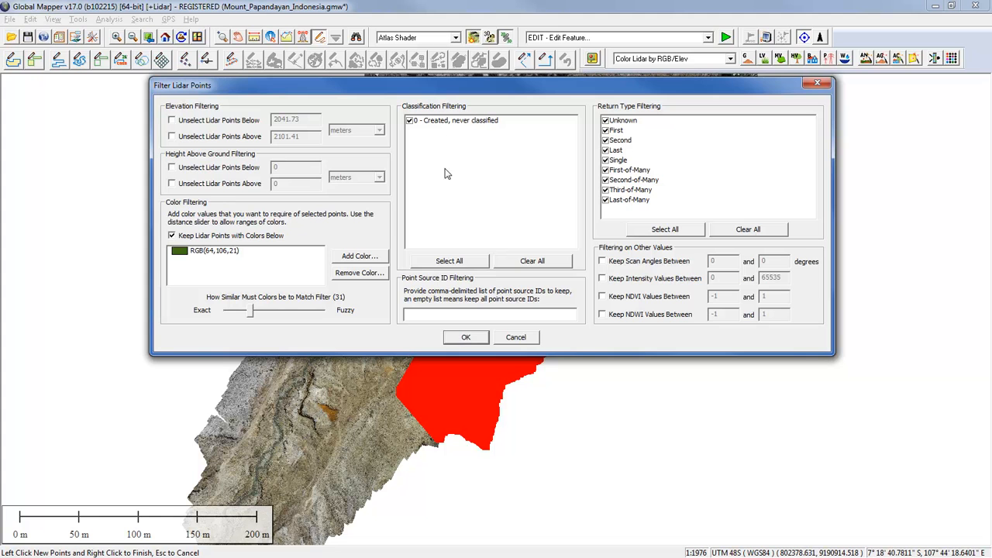
pyautogui.moveTo(433, 94); pyautogui.dragTo(461, 494)
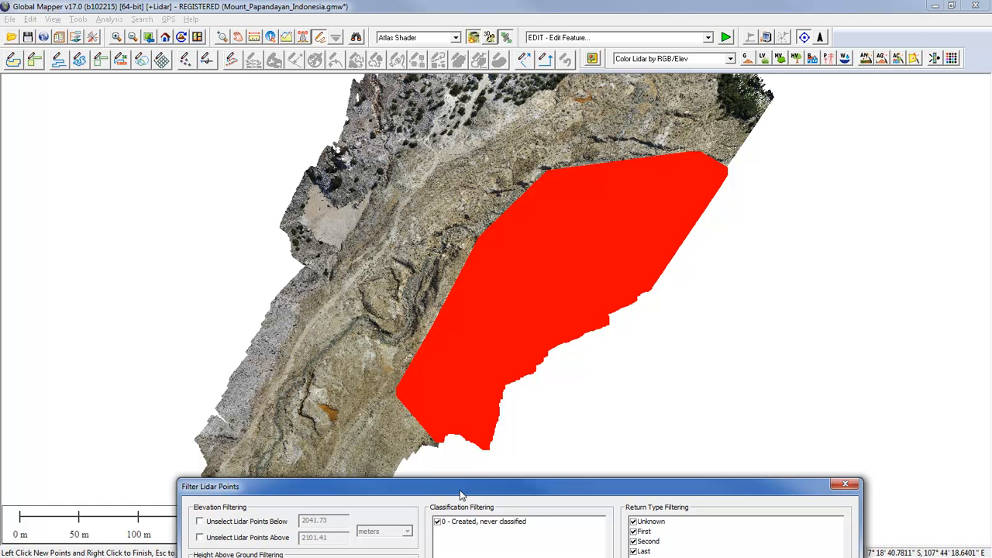
pyautogui.moveTo(461, 495); pyautogui.dragTo(363, 153)
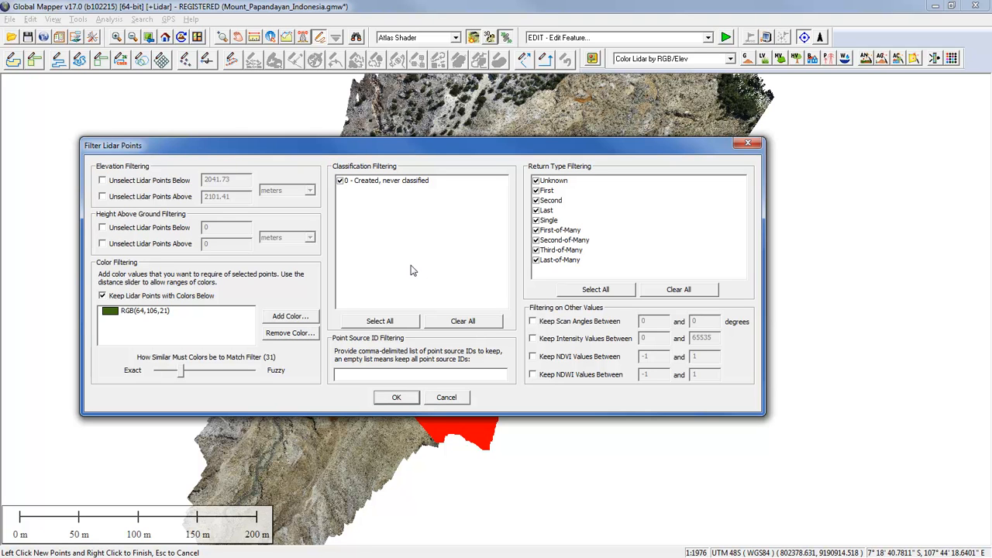
pyautogui.click(393, 398)
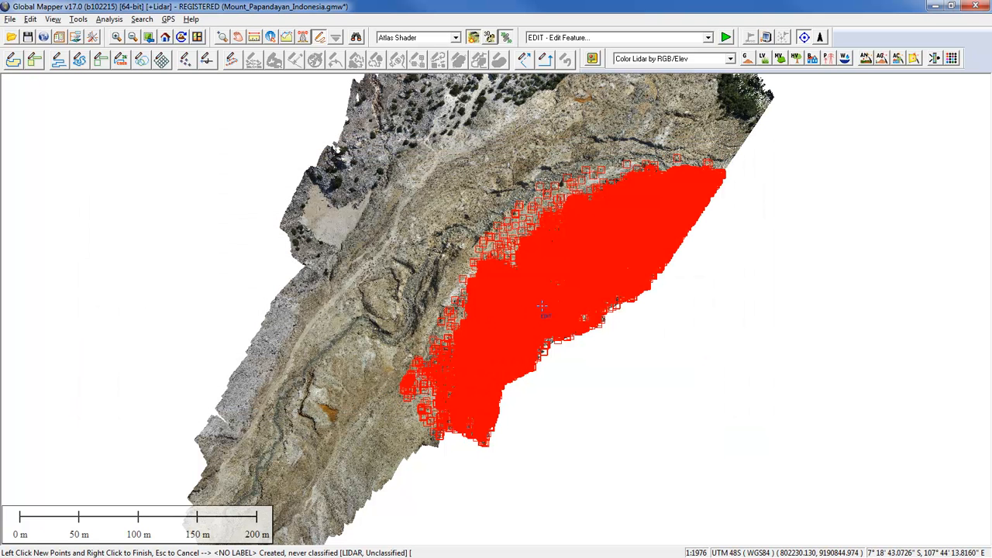
# Reclassify the filtered lidar points as type 3 - Low Vegetation and clear the selection
pyautogui.scroll(4, 543, 307)
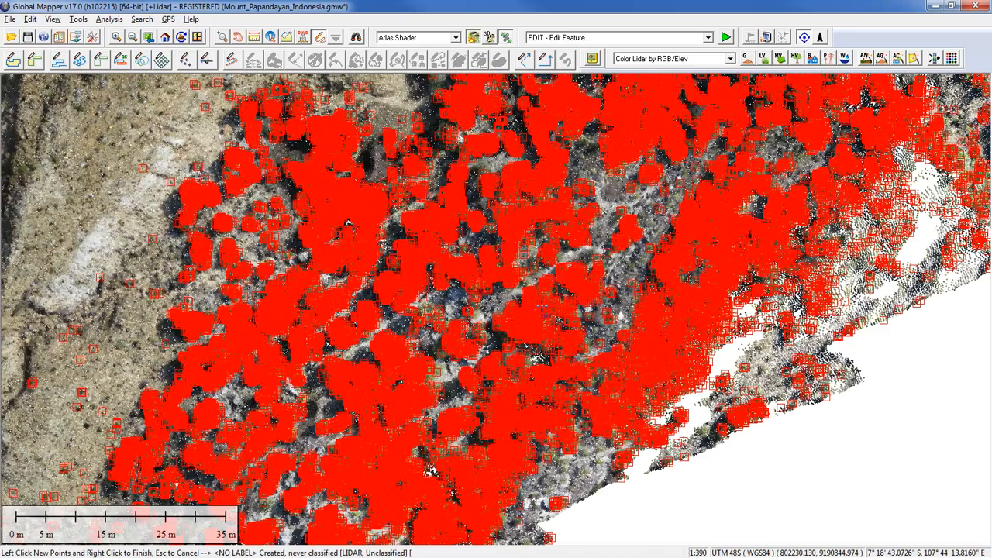
pyautogui.scroll(1, 545, 308)
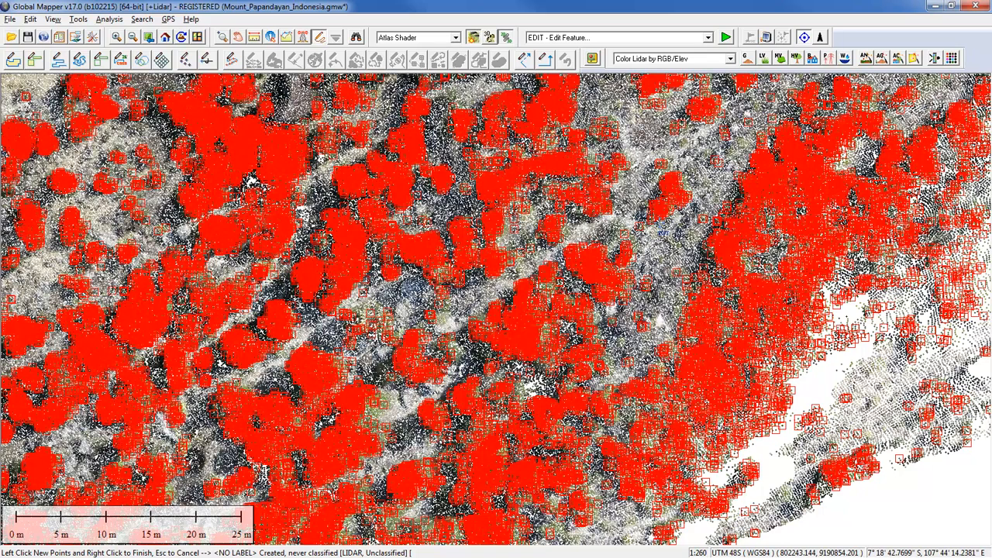
pyautogui.click(762, 59)
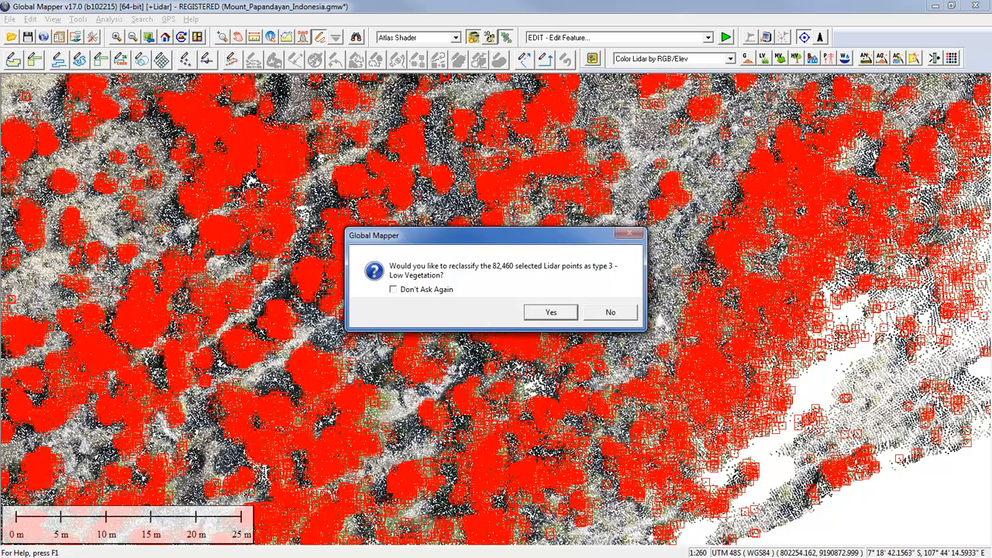
pyautogui.click(550, 313)
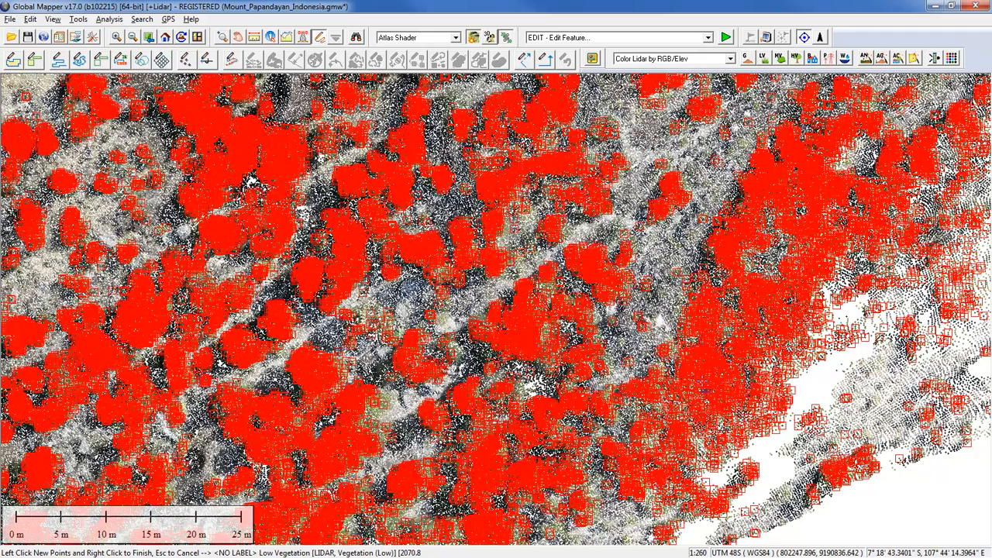
pyautogui.click(705, 390)
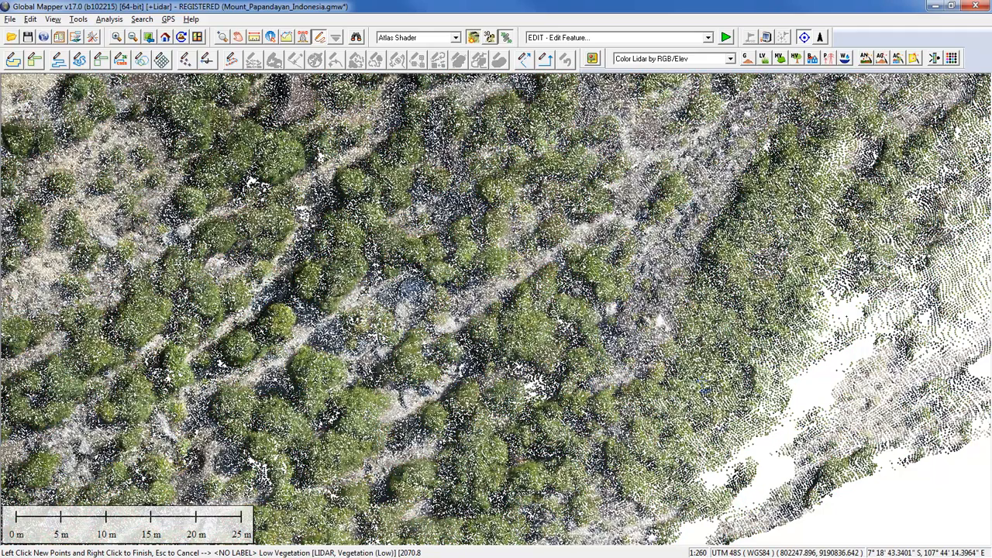
# Review the Lidar filter settings without changes and color the lidar points by classification to check the reclassified vegetation
pyautogui.click(935, 60)
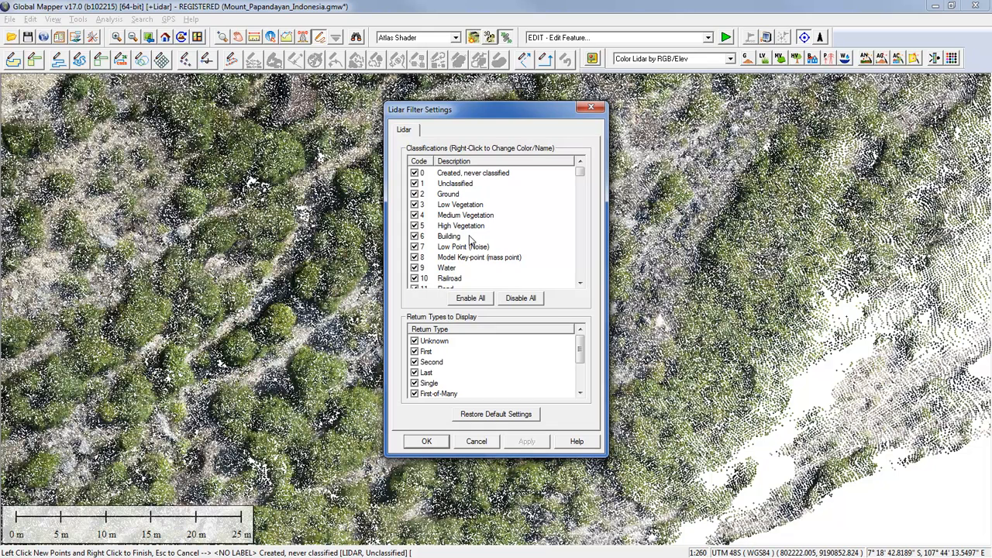
pyautogui.click(426, 441)
pyautogui.click(648, 60)
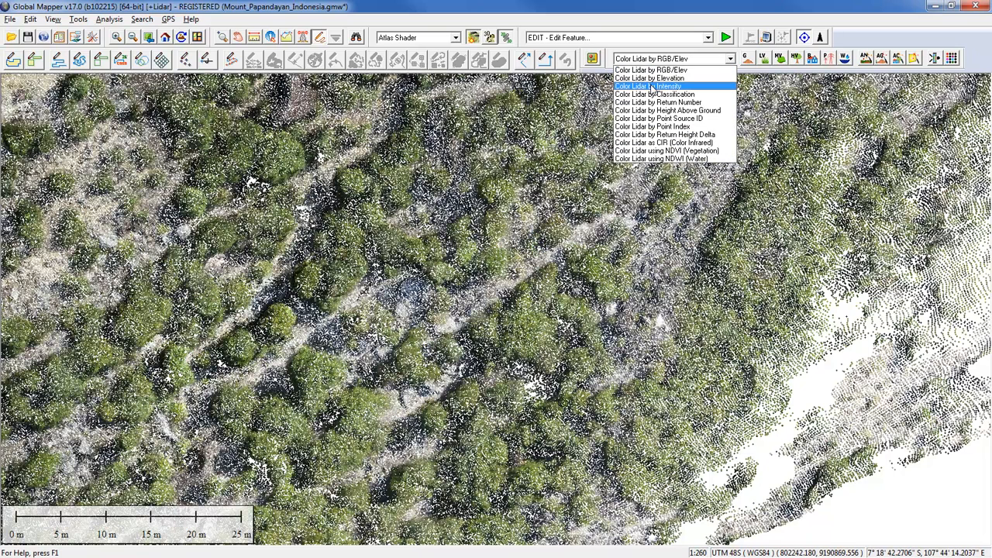
pyautogui.click(655, 94)
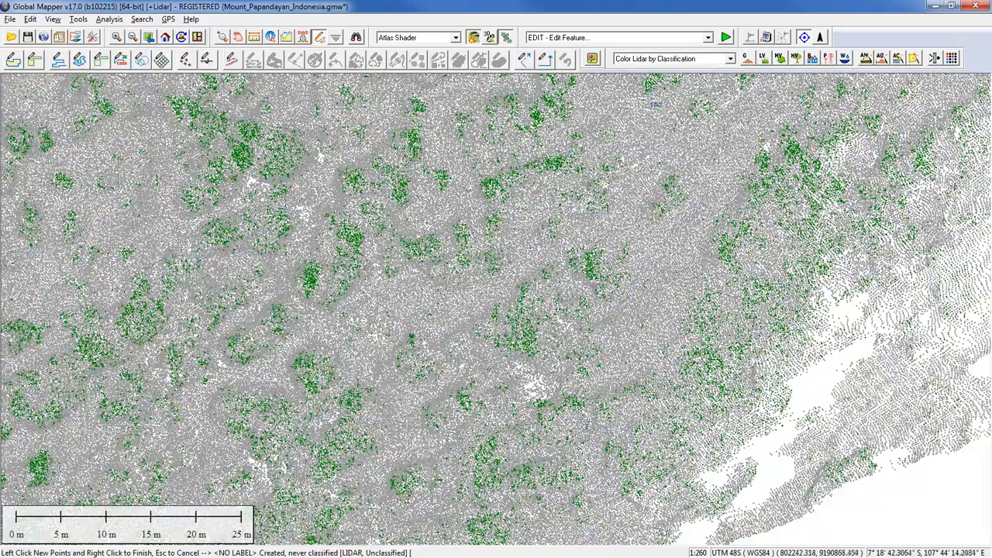
pyautogui.scroll(2, 352, 242)
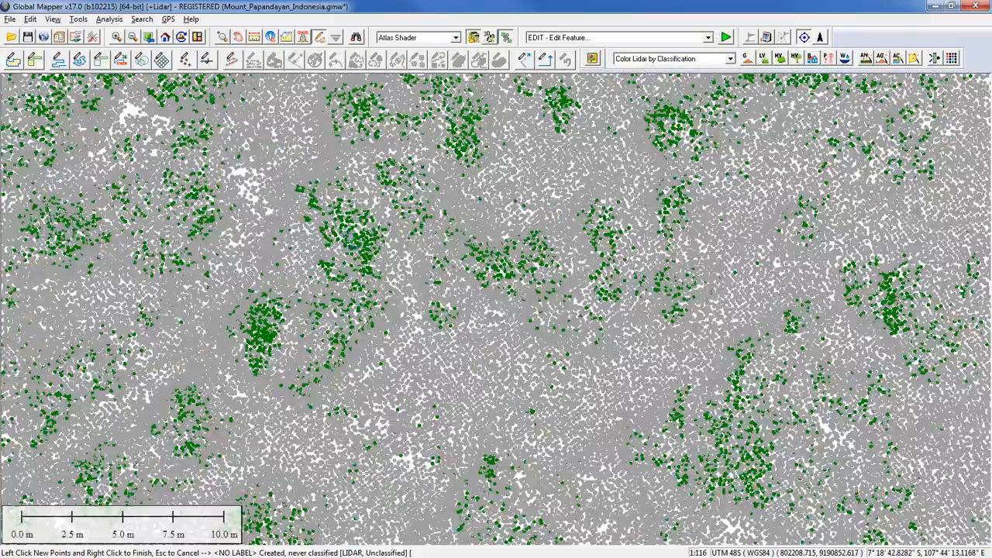
pyautogui.scroll(-3, 368, 242)
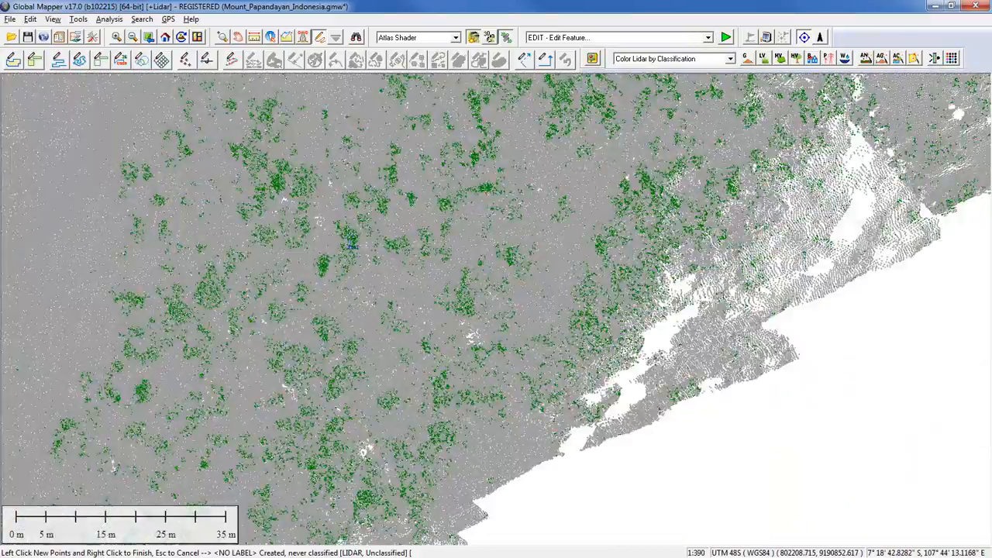
pyautogui.scroll(1, 368, 242)
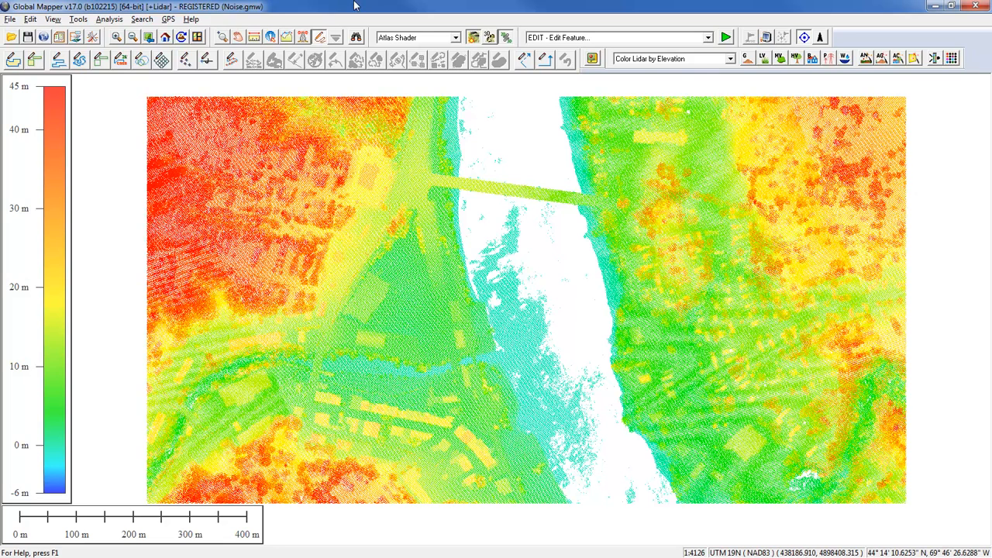
# Examine the noise points above the Noise.gmw point cloud in the 3D view from several angles, and close the view
pyautogui.click(490, 41)
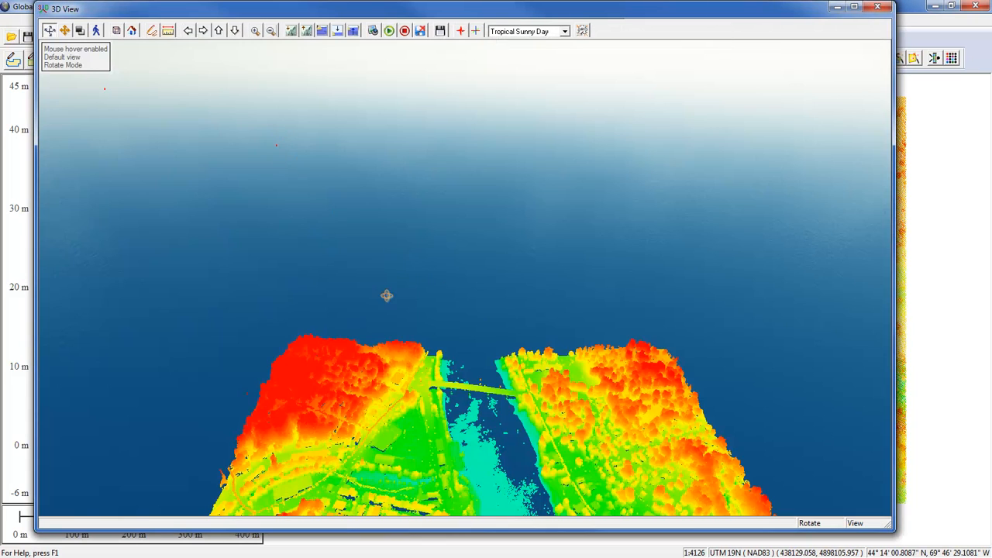
pyautogui.moveTo(261, 234)
pyautogui.mouseDown()
pyautogui.moveTo(259, 224)
pyautogui.moveTo(261, 233)
pyautogui.mouseUp()
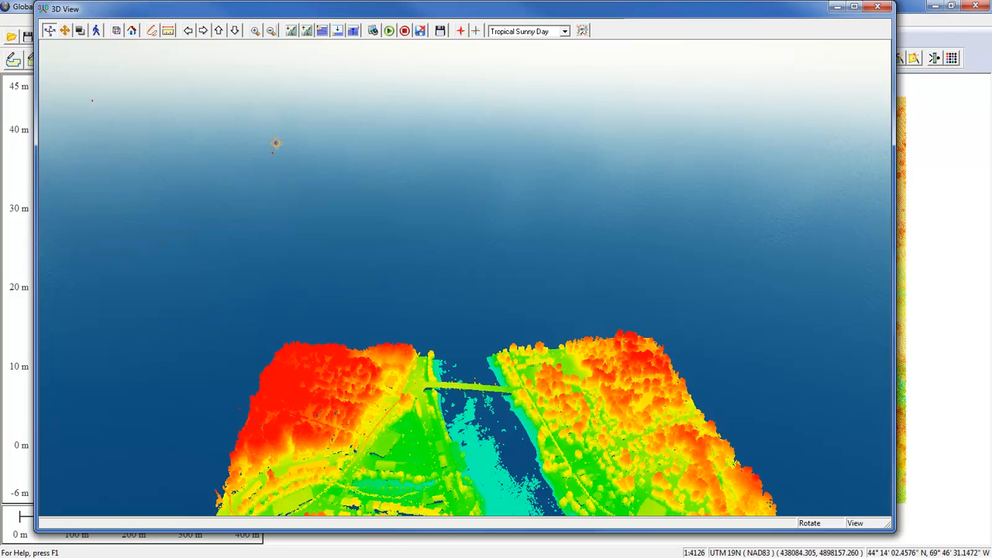
pyautogui.moveTo(96, 99)
pyautogui.moveTo(420, 445); pyautogui.dragTo(416, 414)
pyautogui.scroll(2, 484, 472)
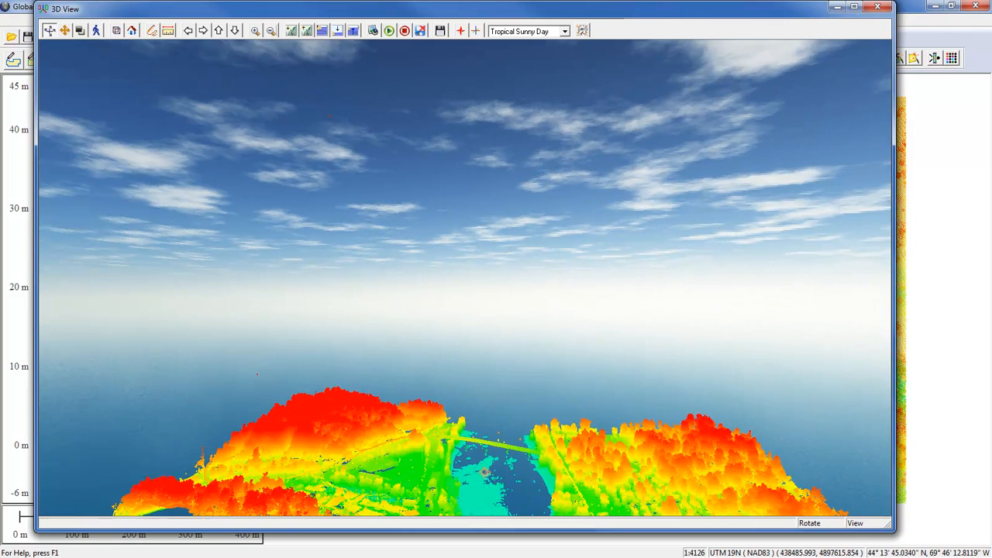
pyautogui.moveTo(478, 475); pyautogui.dragTo(601, 311)
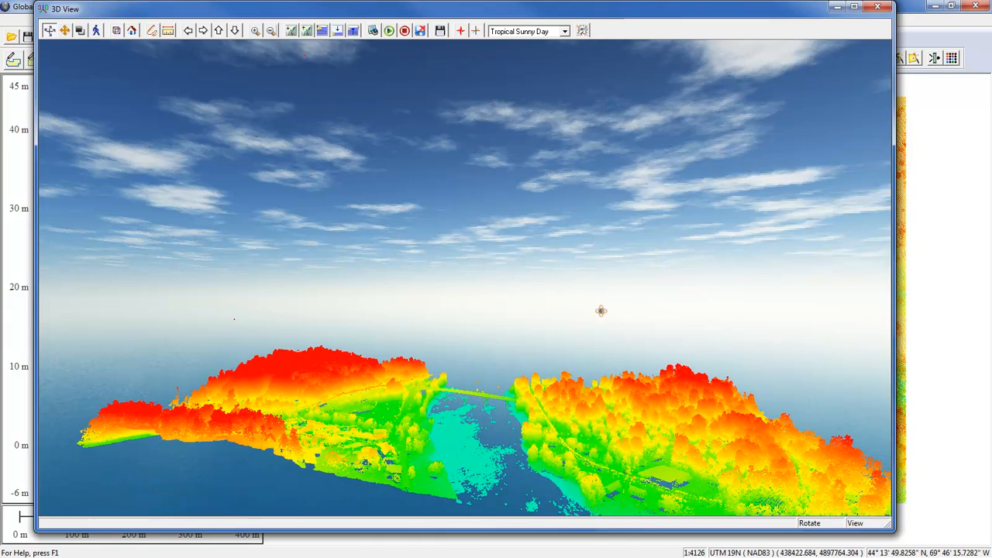
pyautogui.click(879, 7)
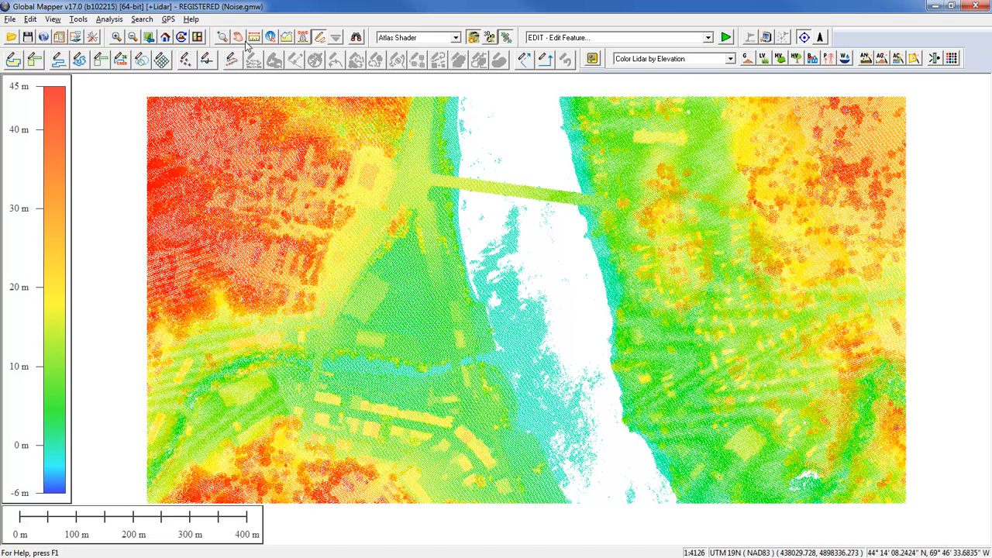
# Inspect the elevation and class attributes of a lidar point in the river south of the bridge, and close the feature information
pyautogui.click(272, 38)
pyautogui.click(516, 312)
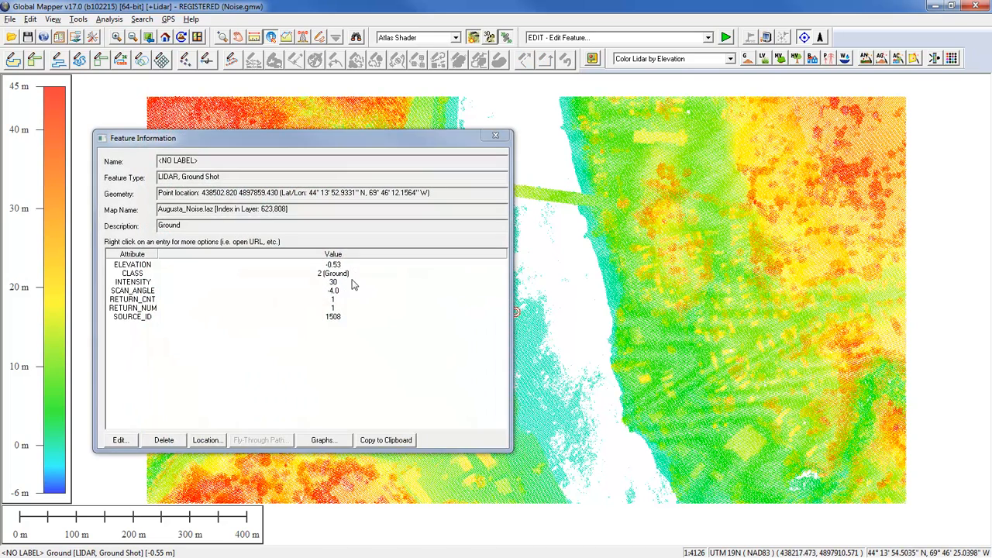
pyautogui.click(340, 266)
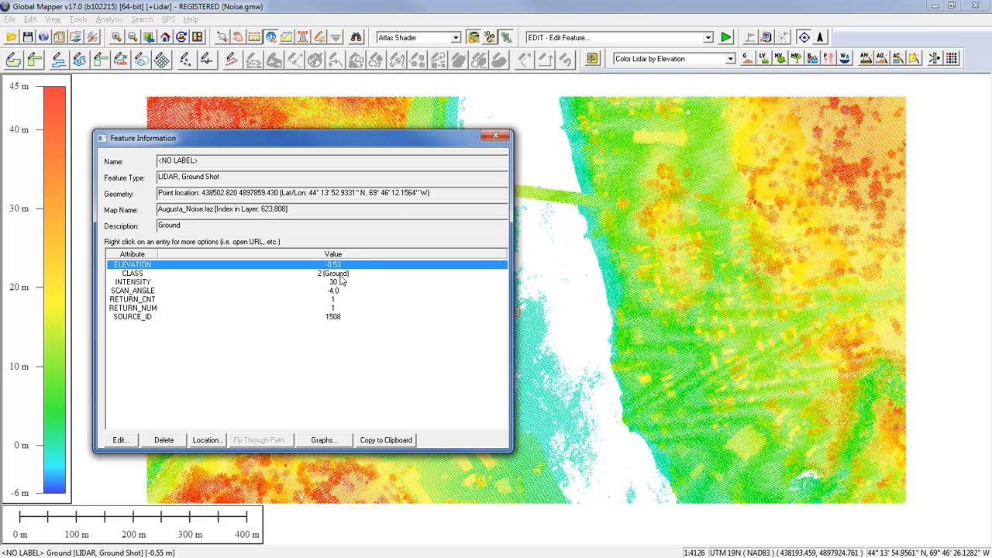
pyautogui.click(499, 138)
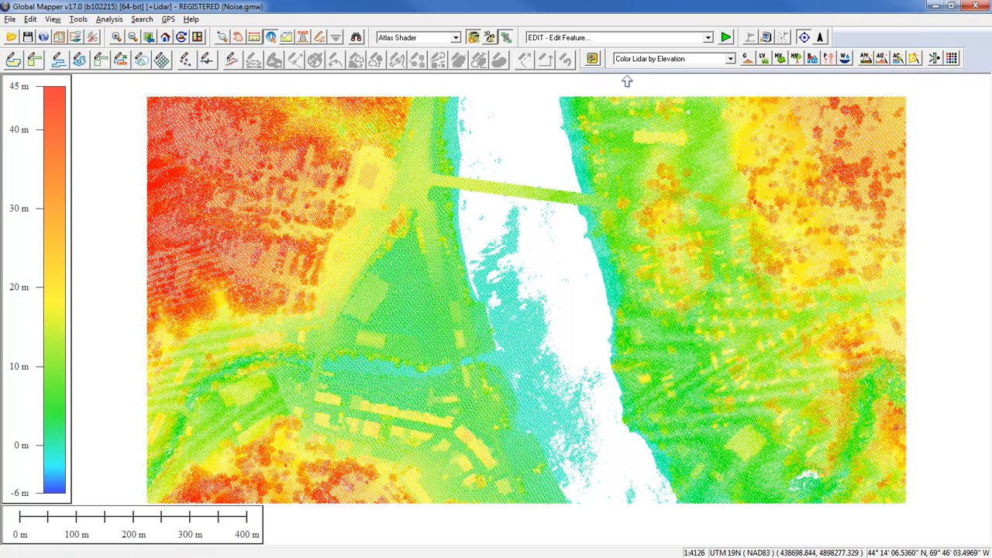
# Color the lidar points by classification and open the automatic classification of noise points for Augusta_Noise.laz
pyautogui.click(647, 60)
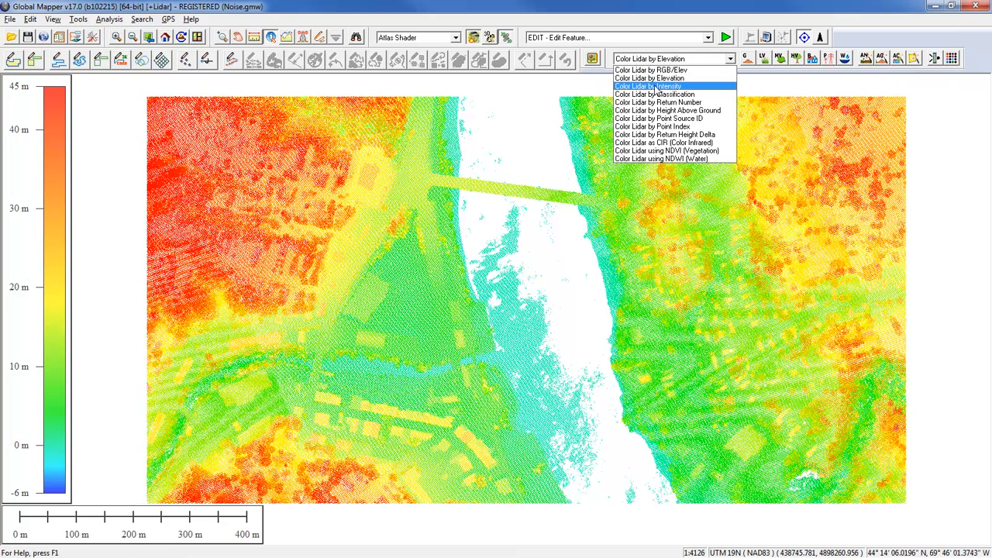
pyautogui.click(655, 94)
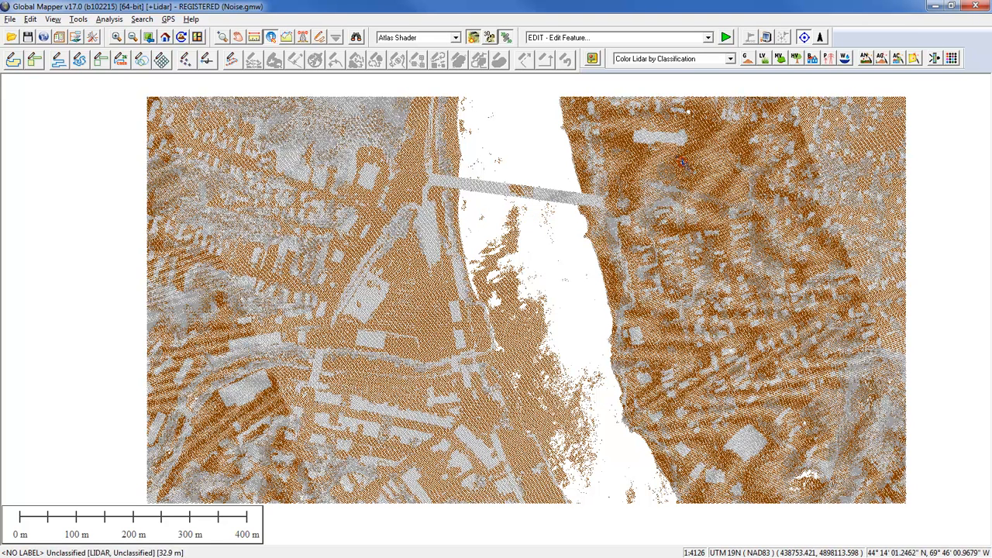
pyautogui.click(868, 60)
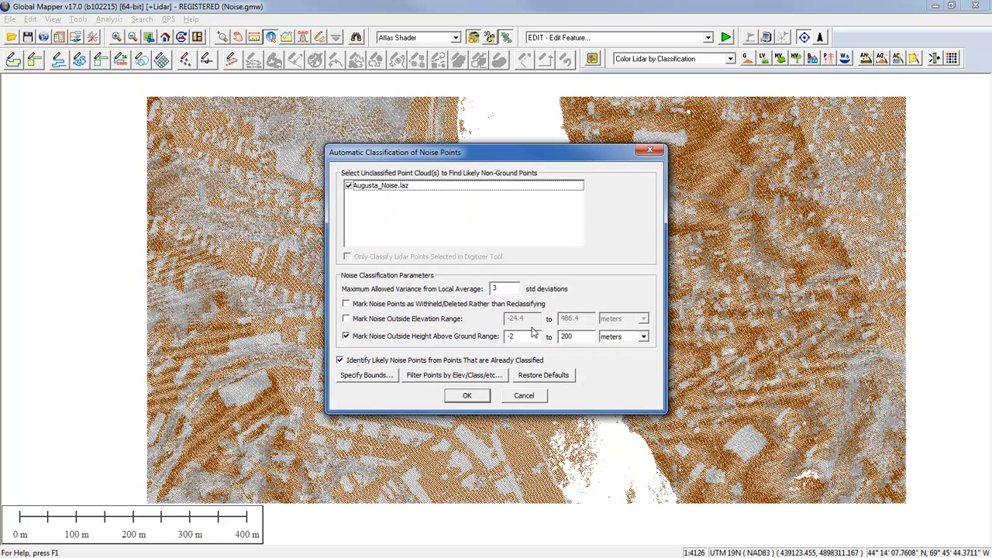
pyautogui.moveTo(566, 152); pyautogui.dragTo(319, 128)
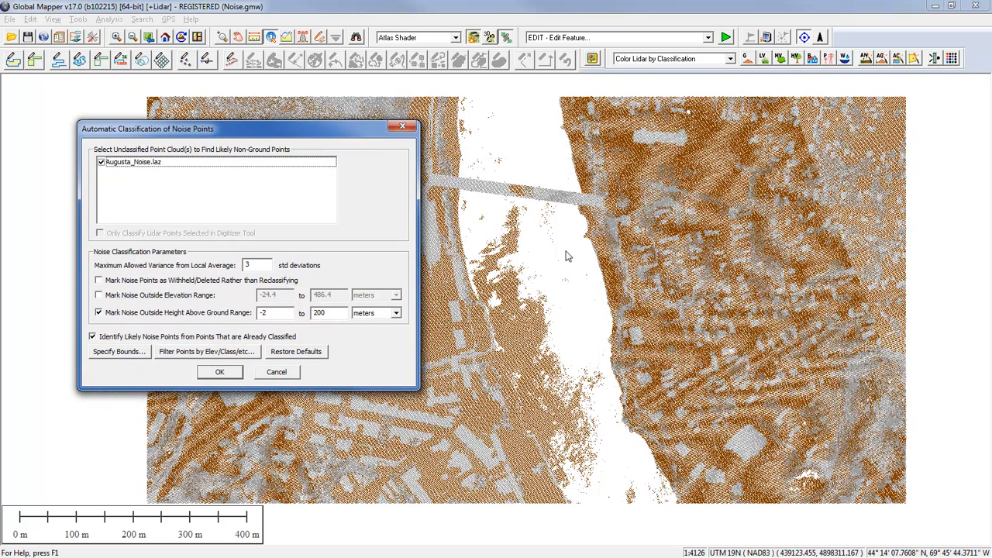
pyautogui.click(164, 165)
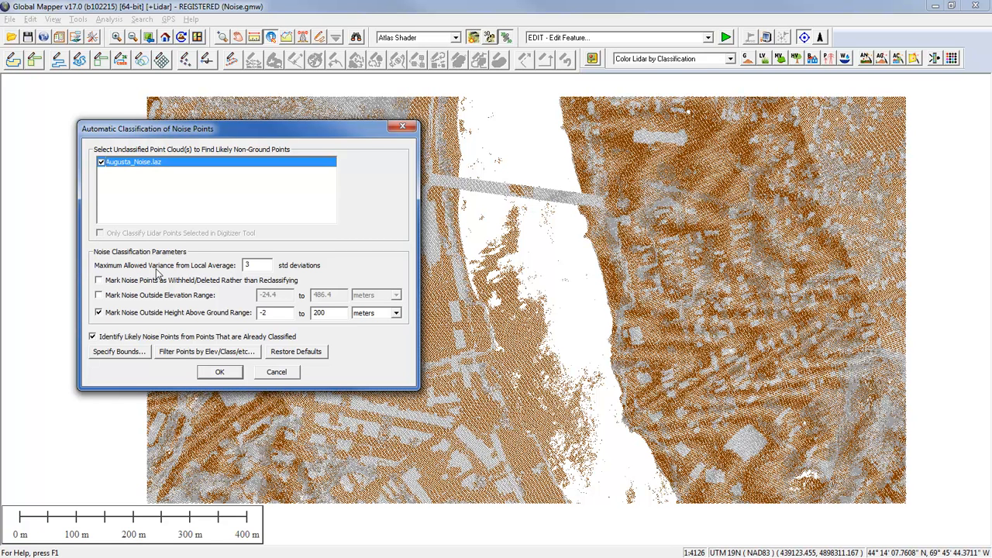
# Mark noise outside an elevation range instead of outside a height above ground range for Augusta_Noise.laz
pyautogui.click(253, 264)
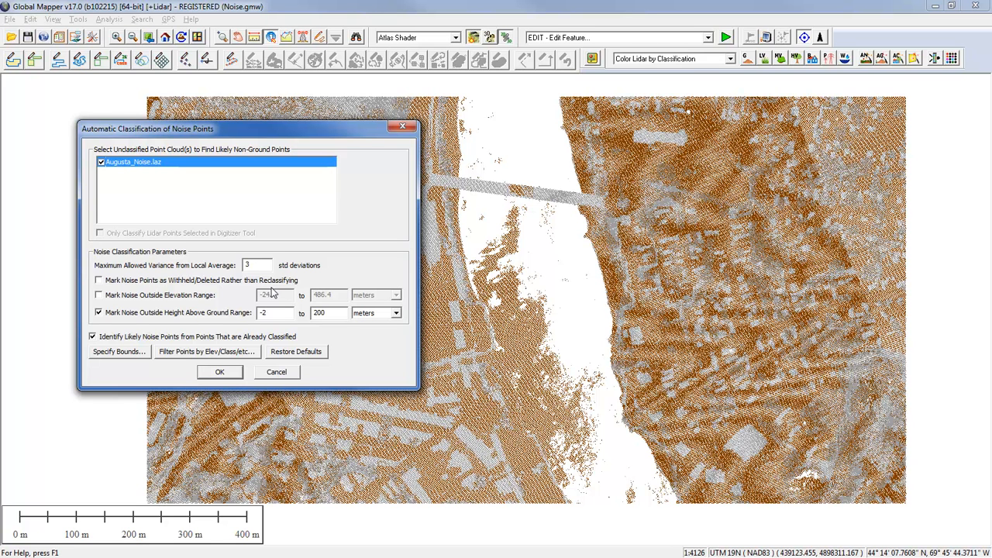
pyautogui.click(99, 296)
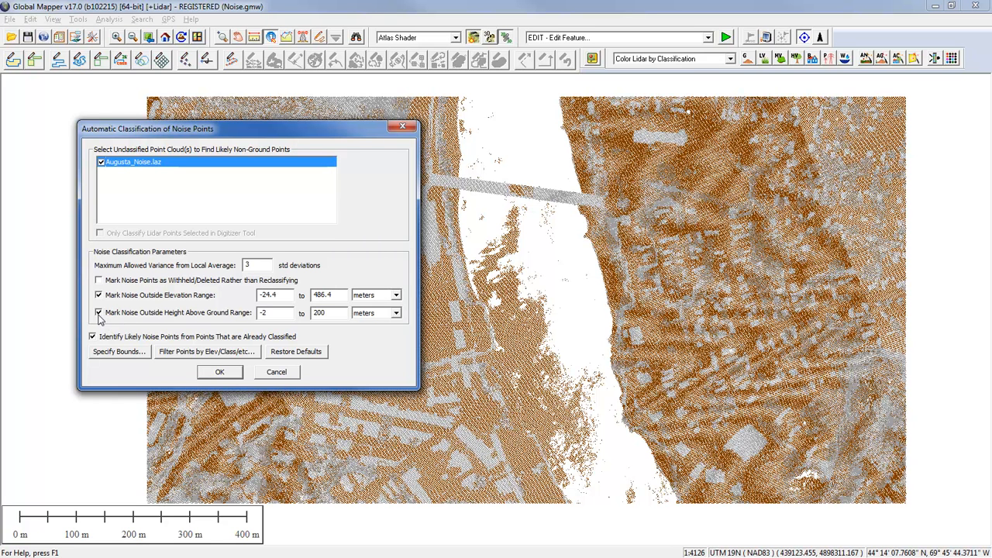
pyautogui.click(99, 314)
pyautogui.click(154, 297)
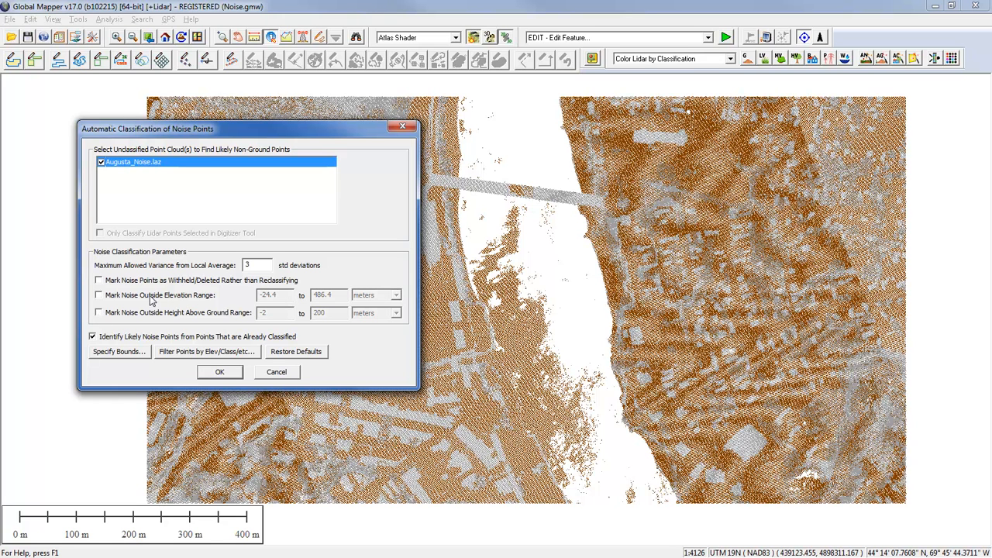
pyautogui.click(100, 298)
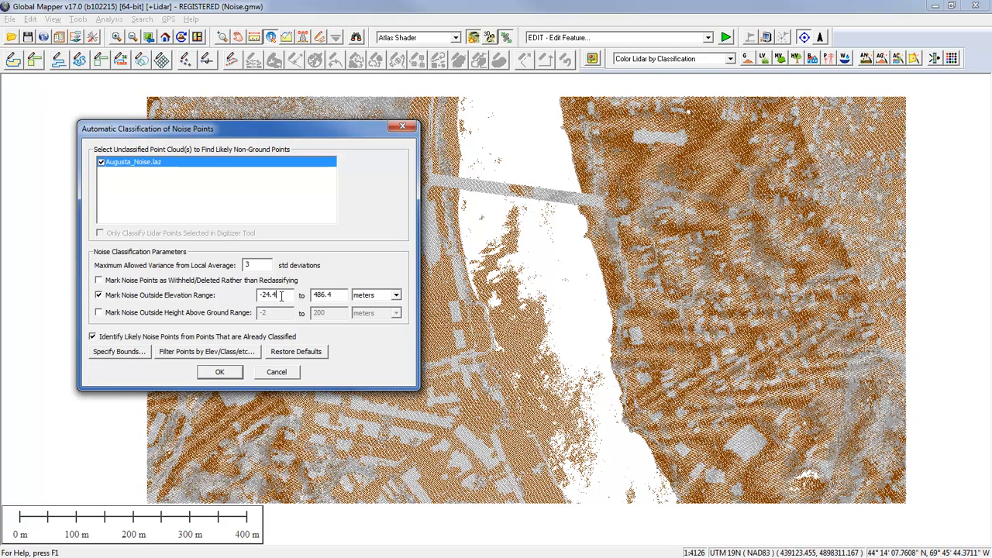
# Set the allowed elevation range to 0 to 70 meters and run the noise classification
pyautogui.moveTo(274, 295); pyautogui.dragTo(257, 295)
pyautogui.write('0')
pyautogui.moveTo(342, 295); pyautogui.dragTo(310, 297)
pyautogui.write('70')
pyautogui.click(220, 372)
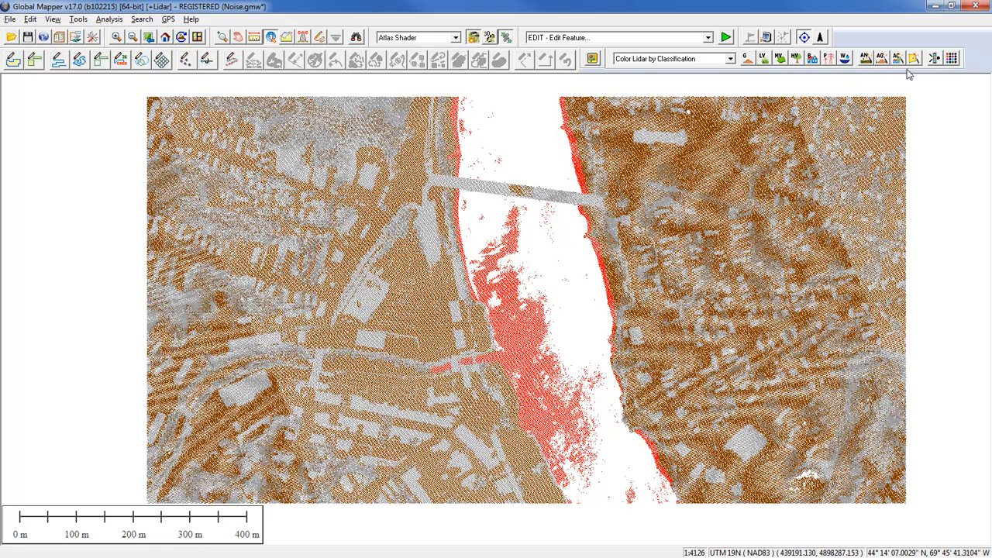
# Filter the lidar display to hide the Unclassified and Ground classes
pyautogui.click(934, 58)
pyautogui.moveTo(564, 120); pyautogui.dragTo(679, 138)
pyautogui.click(528, 210)
pyautogui.click(528, 200)
pyautogui.click(540, 458)
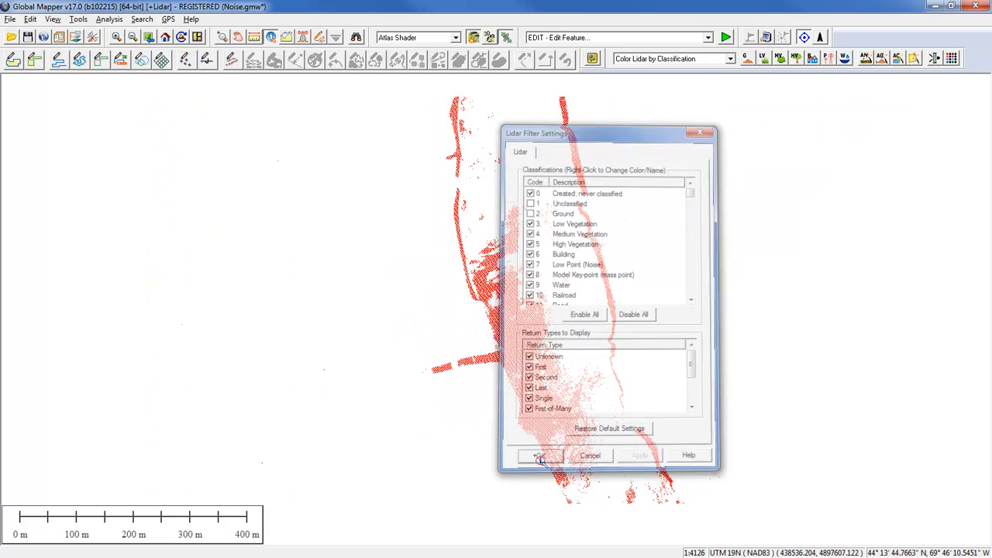
# Inspect the elevation and class attributes of an isolated noise point west of the river, and close the feature information
pyautogui.scroll(5, 333, 380)
pyautogui.scroll(2, 333, 375)
pyautogui.click(305, 347)
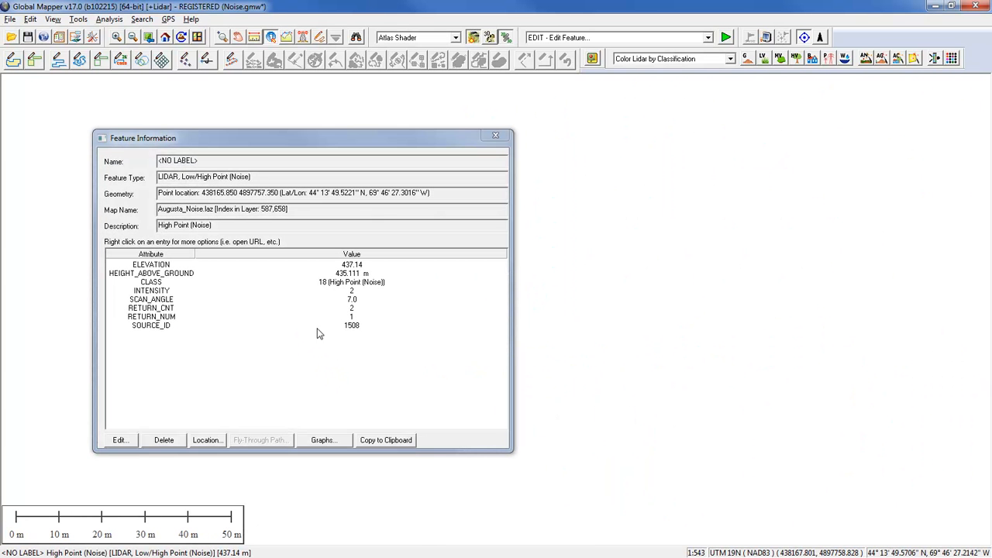
pyautogui.click(496, 137)
pyautogui.scroll(-5, 551, 255)
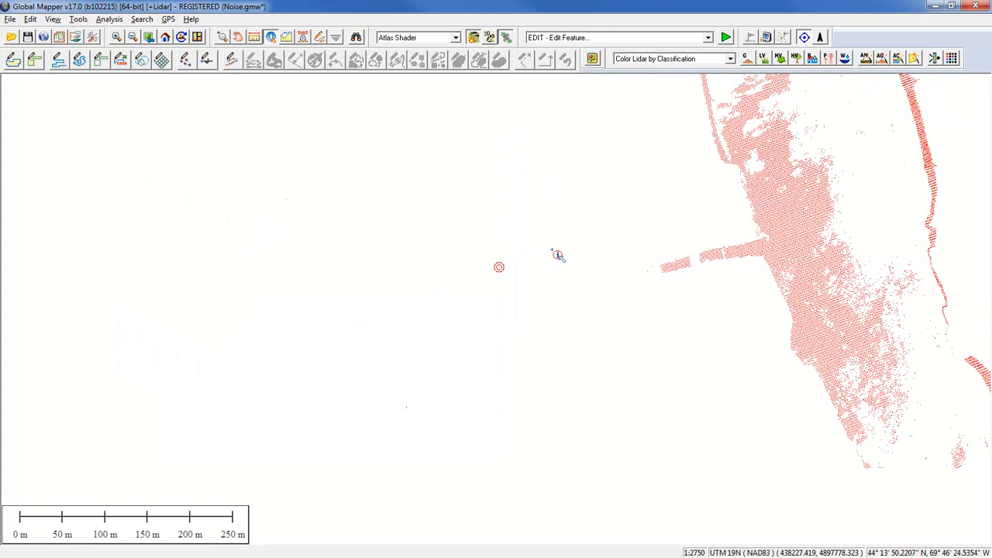
pyautogui.scroll(-2, 552, 250)
pyautogui.moveTo(613, 190); pyautogui.dragTo(565, 287)
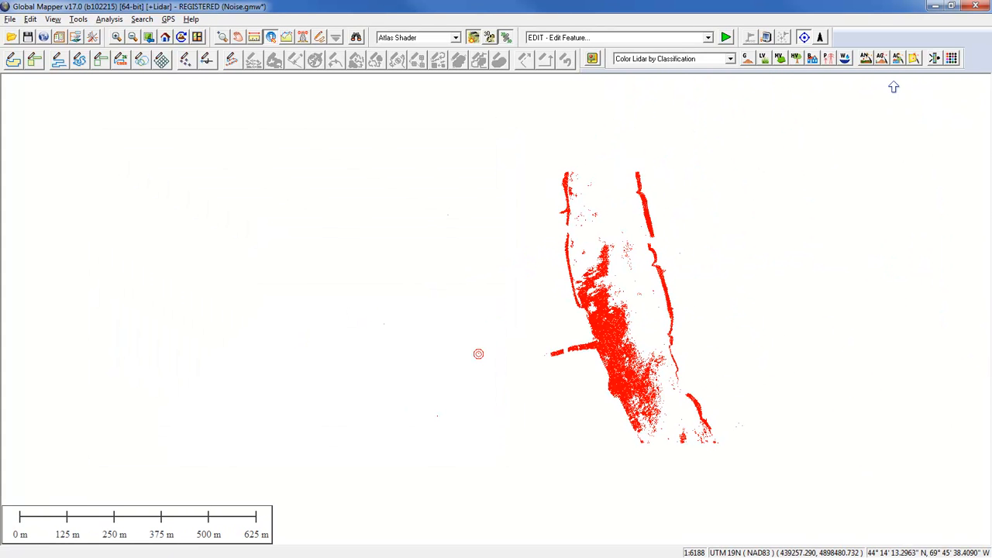
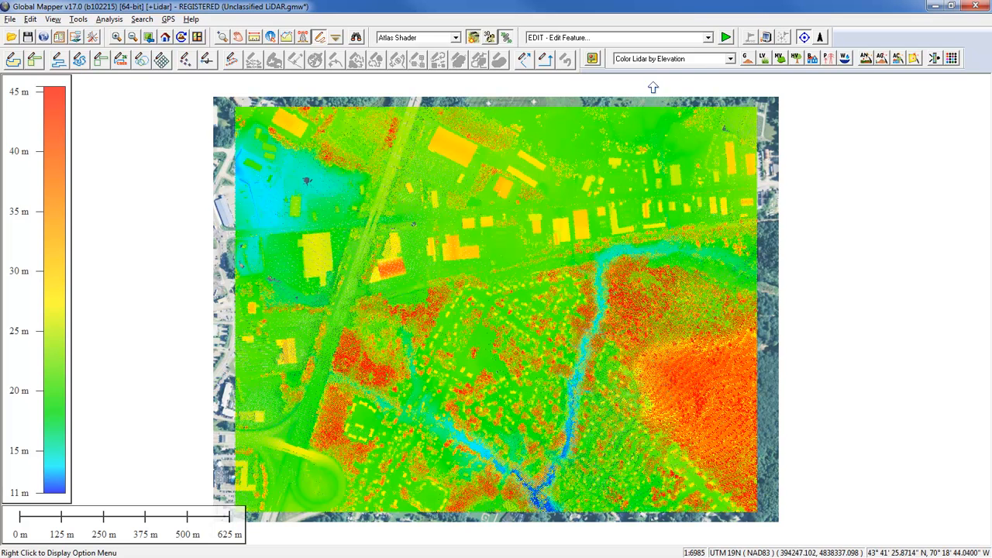
# Color the lidar points by classification and open the automatic classification of ground points for Portland_Unclassified.laz
pyautogui.click(659, 62)
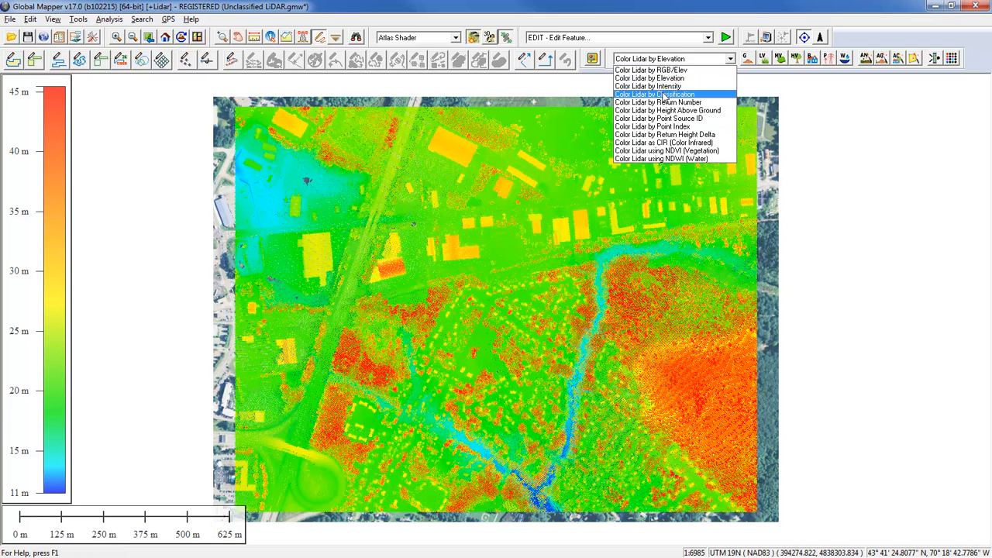
pyautogui.click(663, 95)
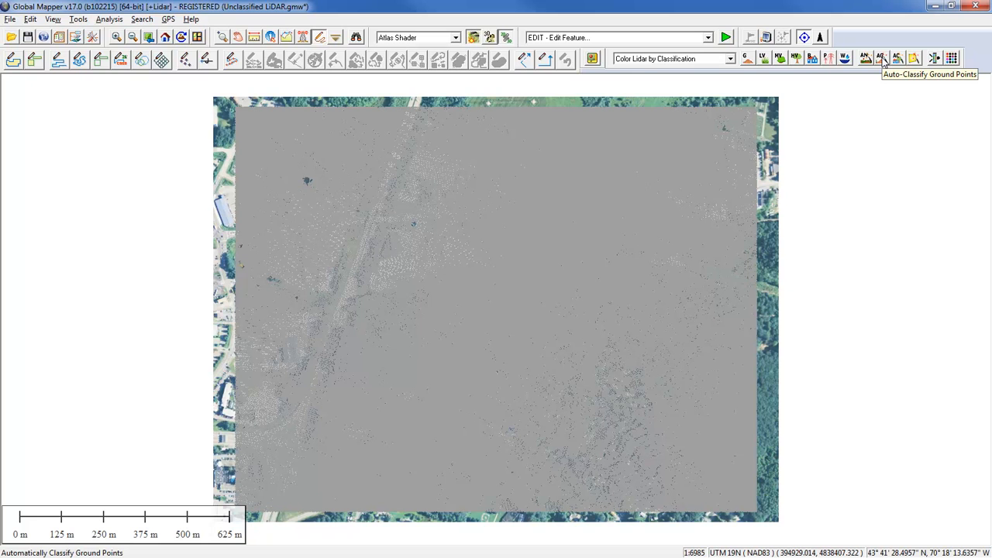
pyautogui.click(882, 60)
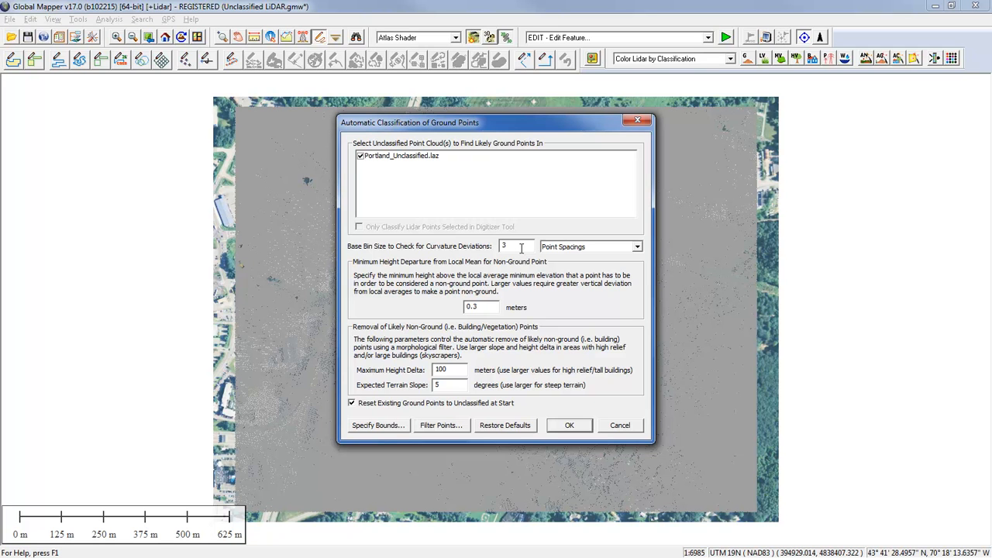
# Set the base bin size to 5 point spacings and the minimum height departure to 1 meter, and run the ground classification
pyautogui.click(589, 249)
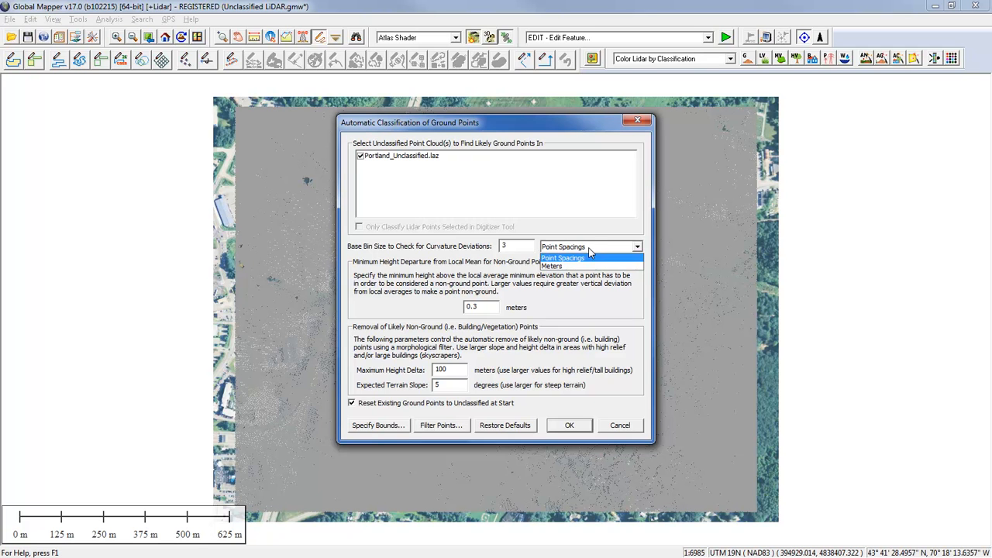
pyautogui.click(511, 245)
pyautogui.doubleClick(503, 245)
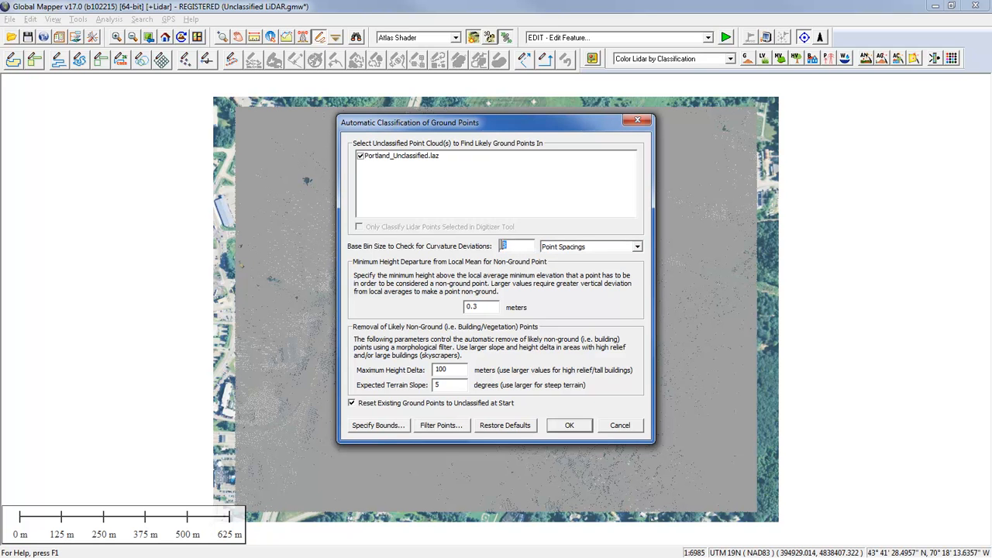
pyautogui.write('5')
pyautogui.moveTo(481, 308); pyautogui.dragTo(468, 309)
pyautogui.write('1')
pyautogui.moveTo(486, 308); pyautogui.dragTo(467, 307)
pyautogui.click(568, 428)
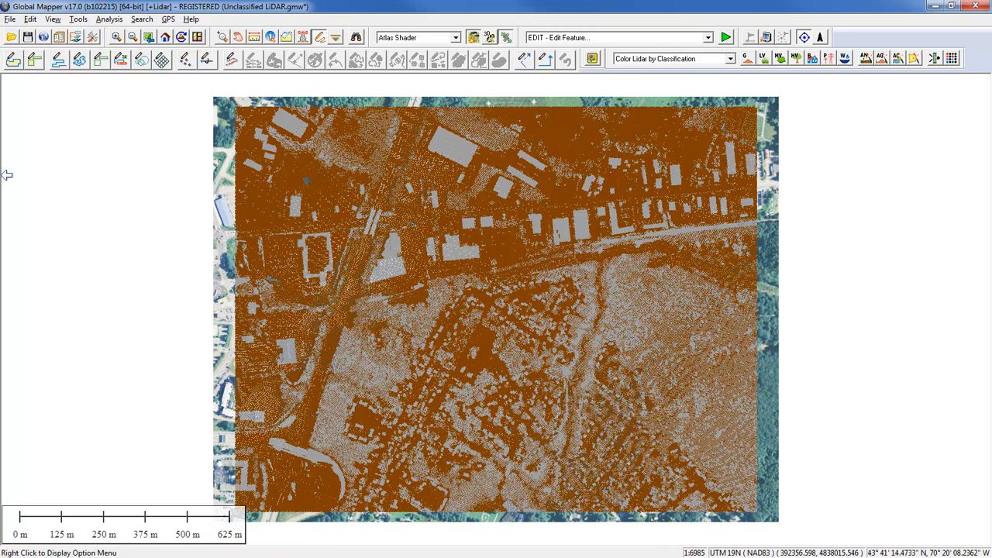
# Review the classification statistics in the metadata of Portland_Unclassified.laz, and close the metadata
pyautogui.click(77, 40)
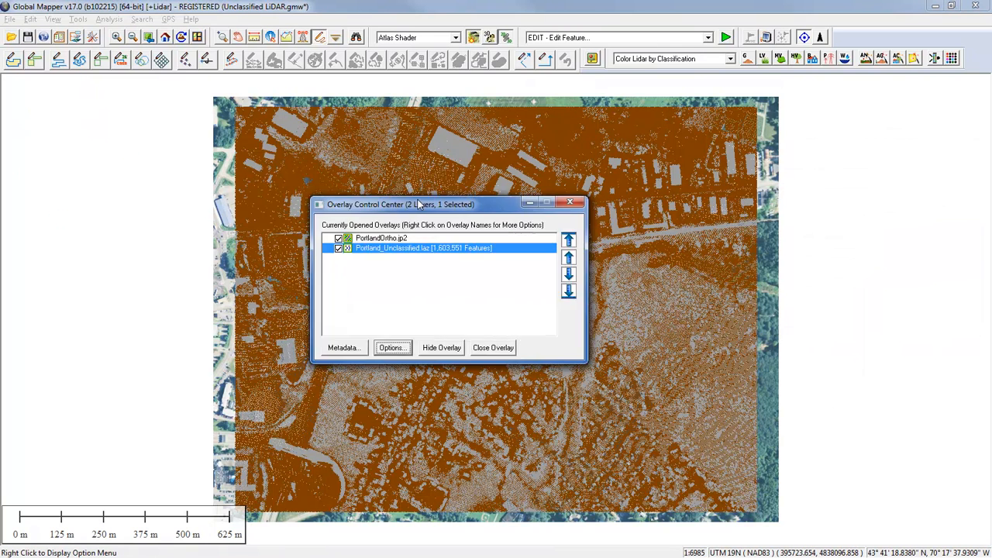
pyautogui.click(142, 322)
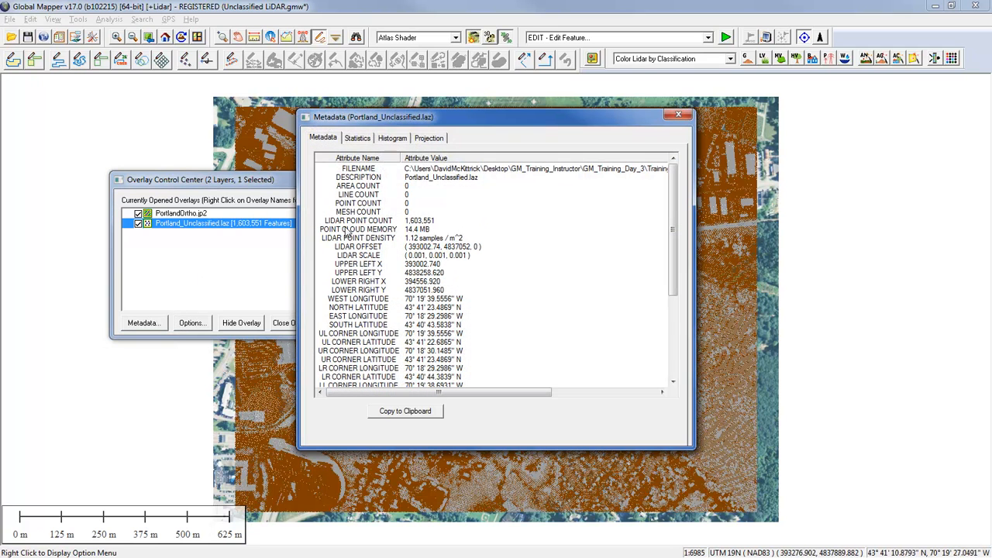
pyautogui.click(351, 140)
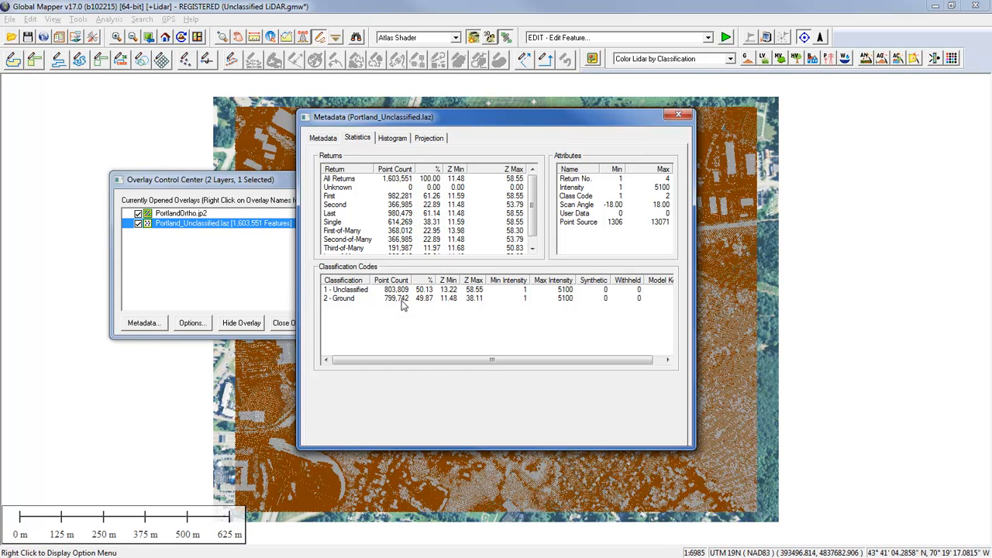
pyautogui.click(677, 115)
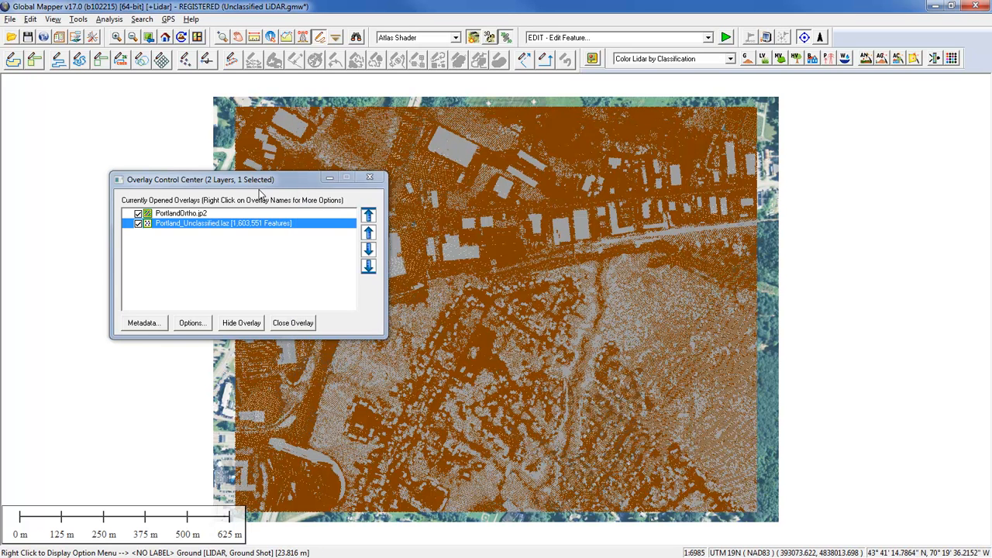
# Move the Overlay Control Center aside and examine the ground classification on the large building's roof west of the main road
pyautogui.moveTo(261, 180); pyautogui.dragTo(191, 145)
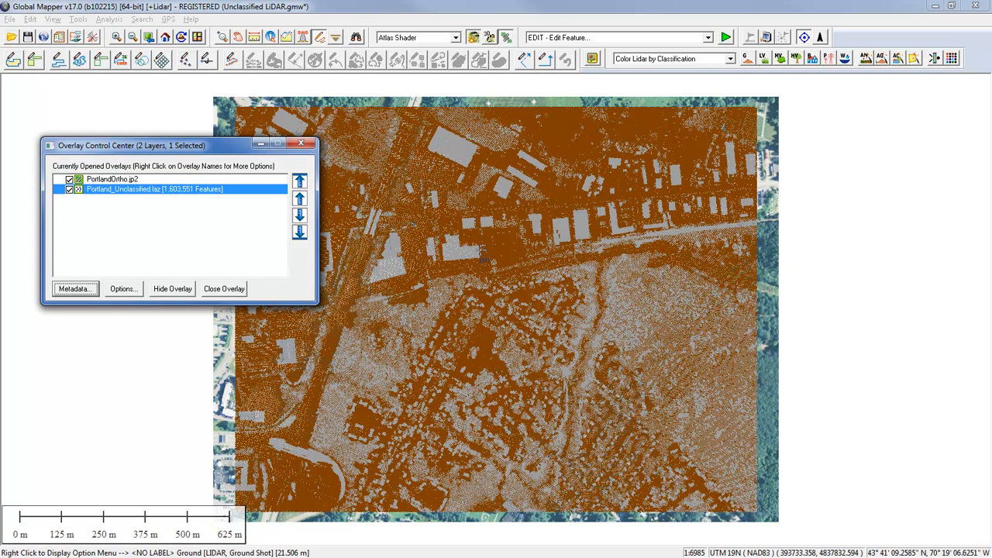
pyautogui.moveTo(224, 149); pyautogui.dragTo(184, 100)
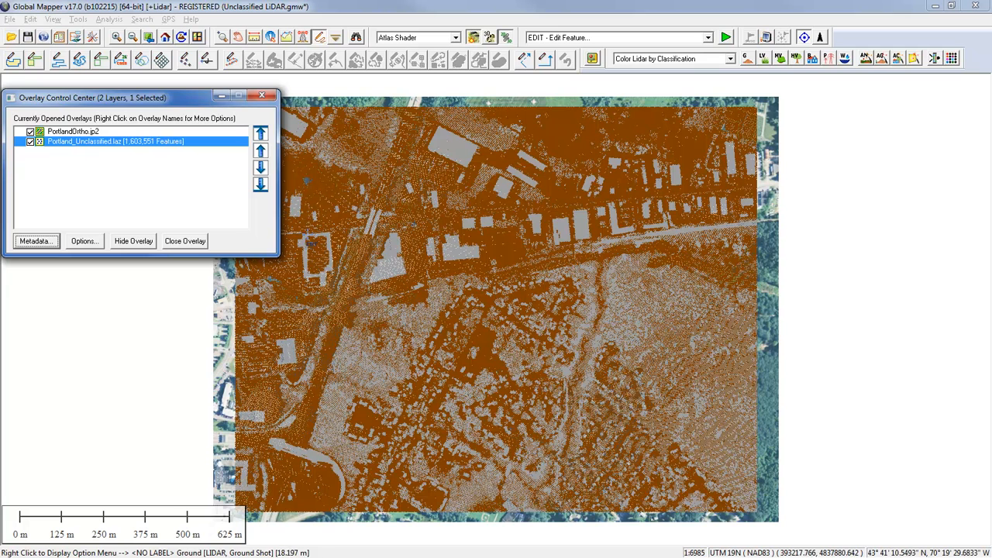
pyautogui.click(321, 256)
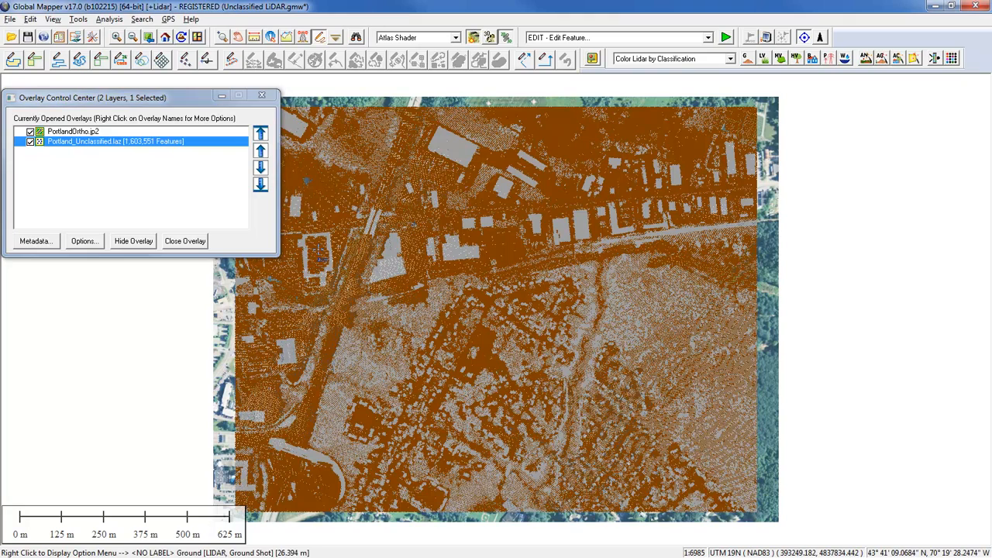
pyautogui.scroll(5, 321, 254)
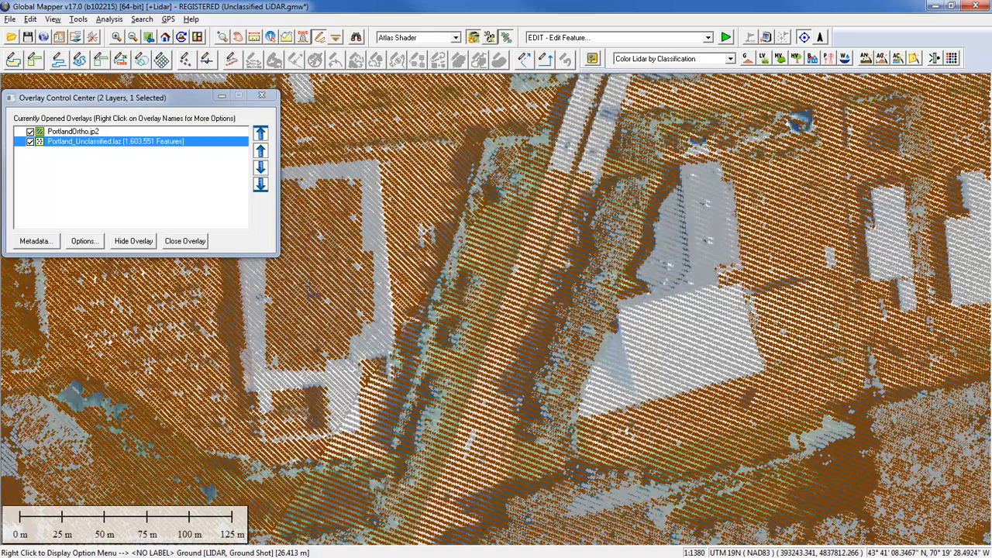
pyautogui.scroll(-2, 314, 283)
pyautogui.scroll(-2, 313, 283)
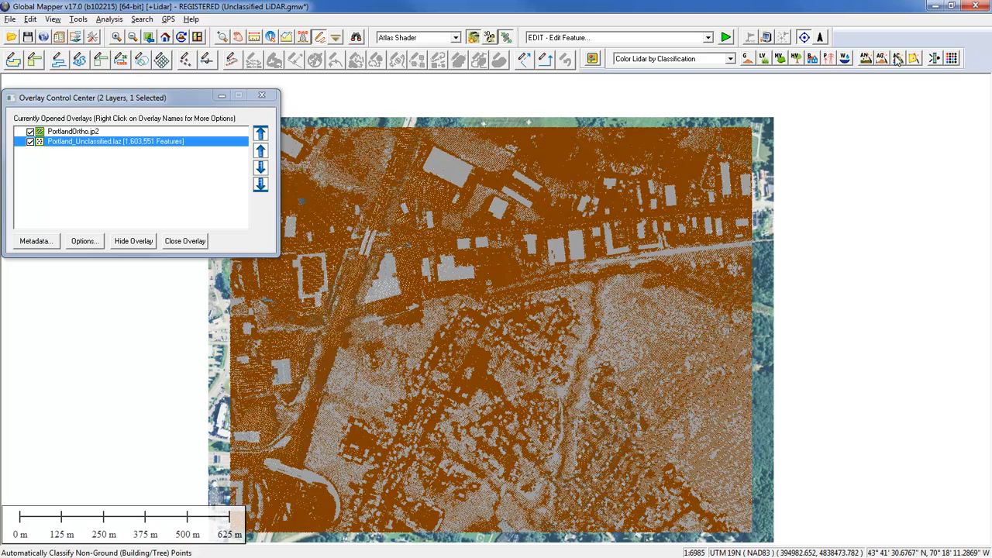
# Open the automatic classification of non-ground points for Portland_Unclassified.laz and turn off powerline classification
pyautogui.click(897, 60)
pyautogui.moveTo(659, 141); pyautogui.dragTo(835, 142)
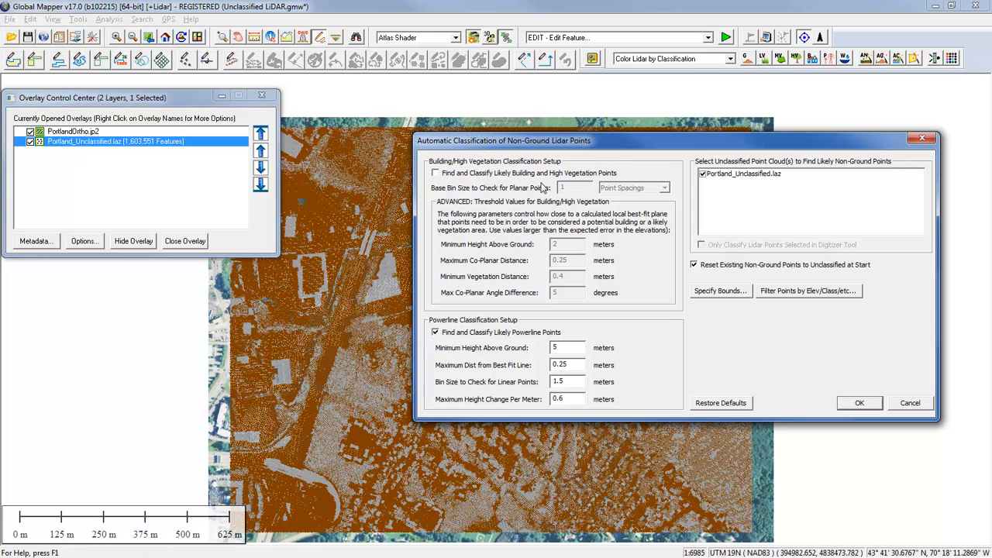
pyautogui.moveTo(634, 144); pyautogui.dragTo(622, 138)
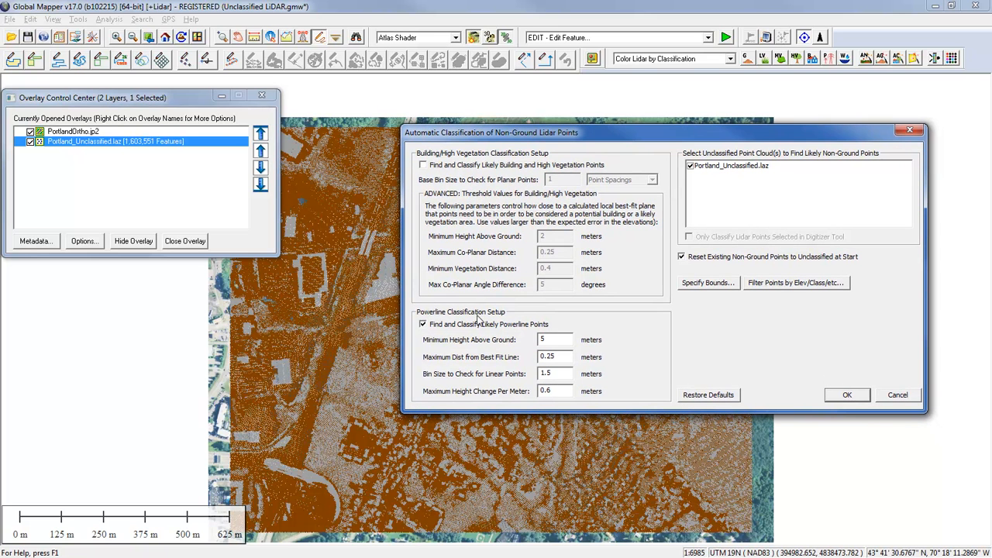
pyautogui.click(423, 326)
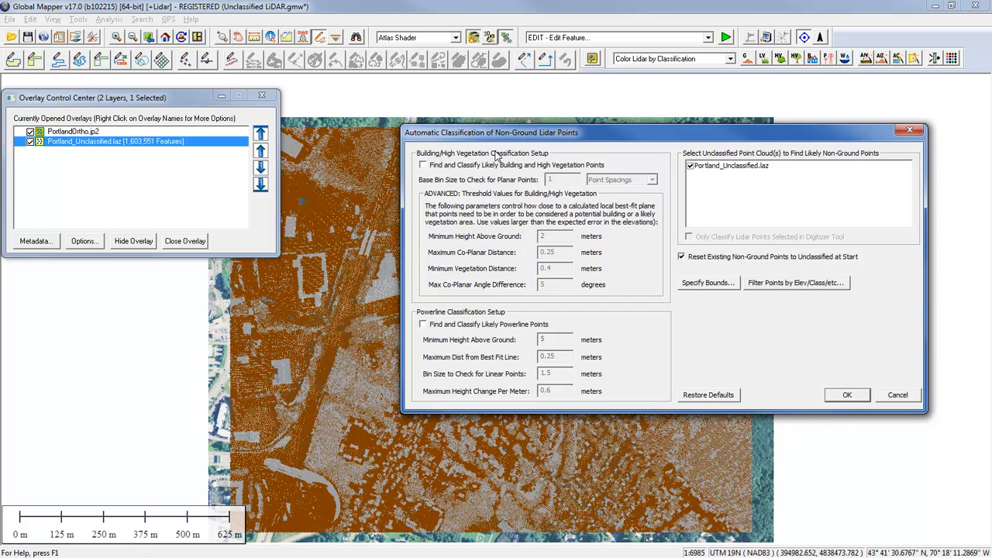
# Enable building and high vegetation classification with the existing thresholds and run the non-ground classification
pyautogui.moveTo(503, 134); pyautogui.dragTo(548, 107)
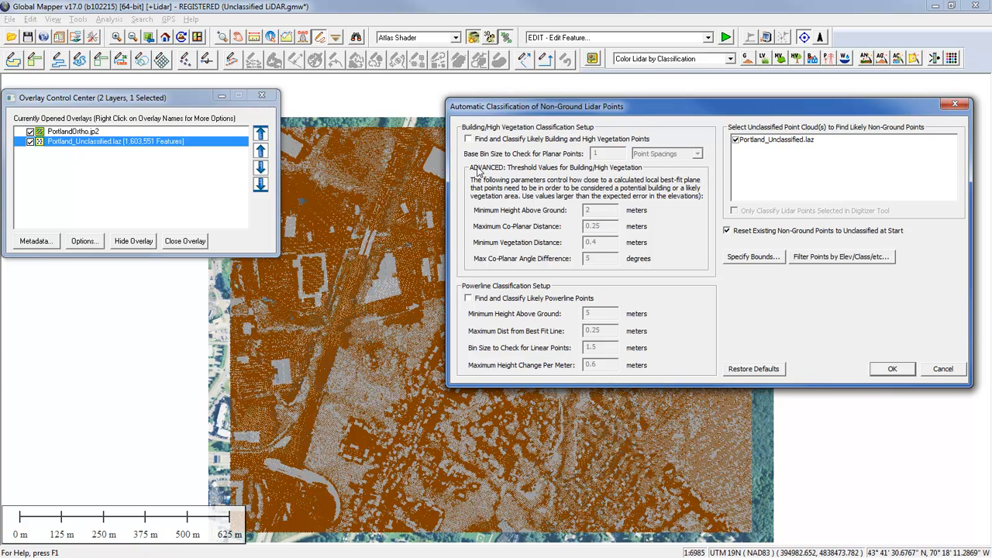
pyautogui.click(468, 138)
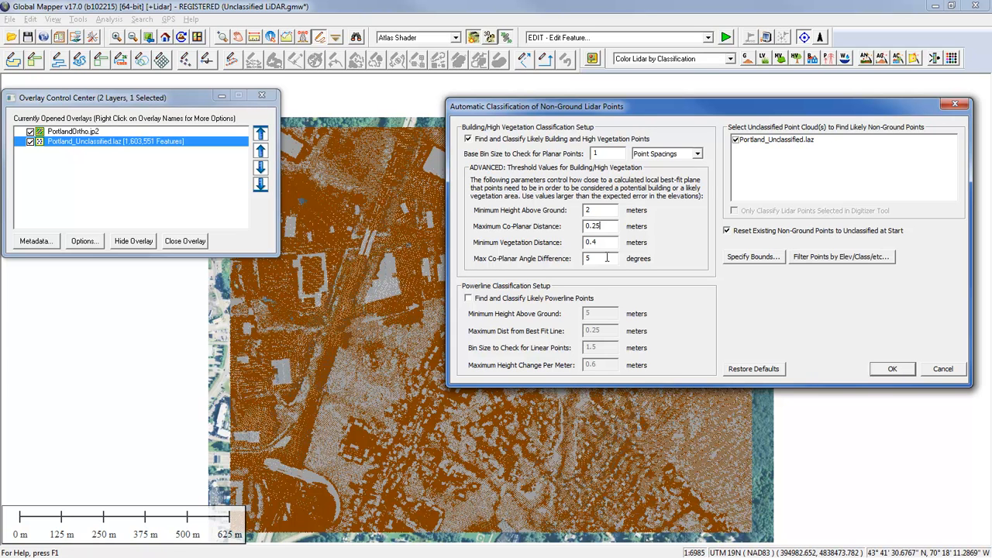
pyautogui.moveTo(640, 110); pyautogui.dragTo(621, 108)
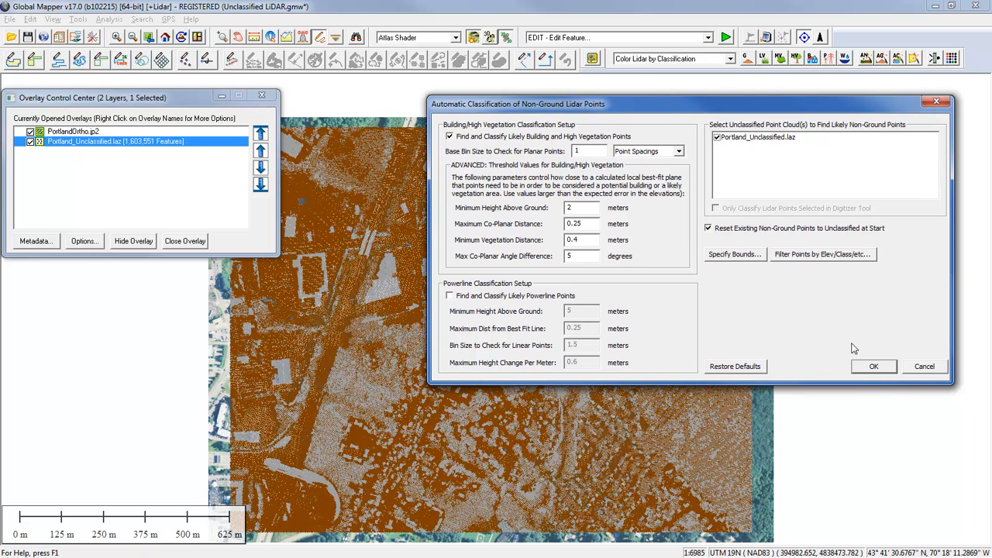
pyautogui.click(871, 369)
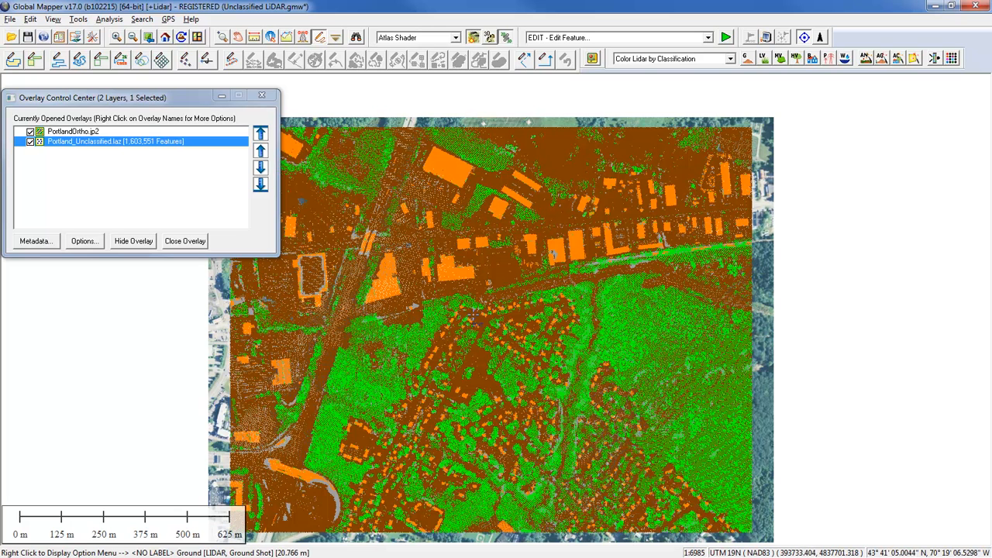
# Examine the building and vegetation classes around the large building west of the main road, keeping the Overlay Control Center clear
pyautogui.moveTo(337, 292); pyautogui.dragTo(410, 281)
pyautogui.scroll(2, 380, 271)
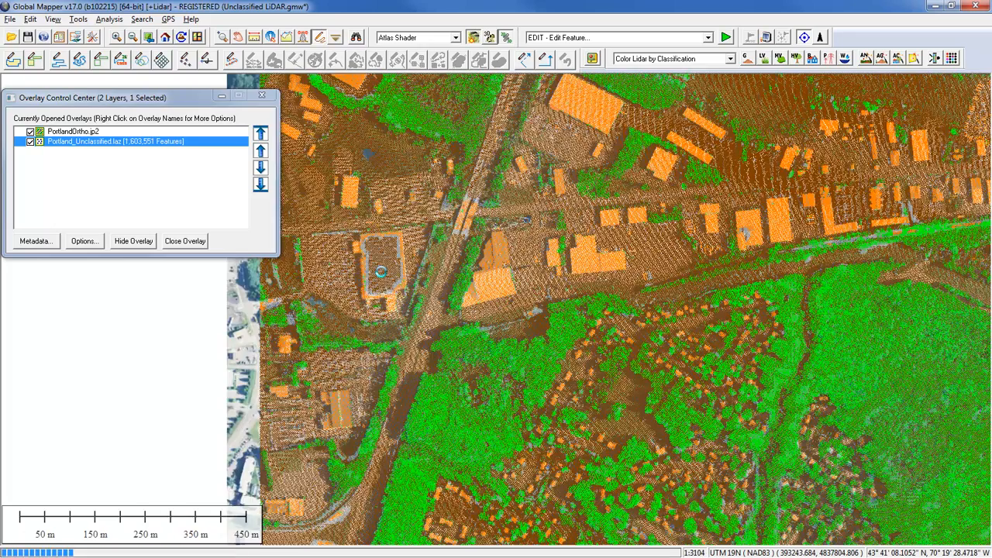
pyautogui.scroll(2, 381, 272)
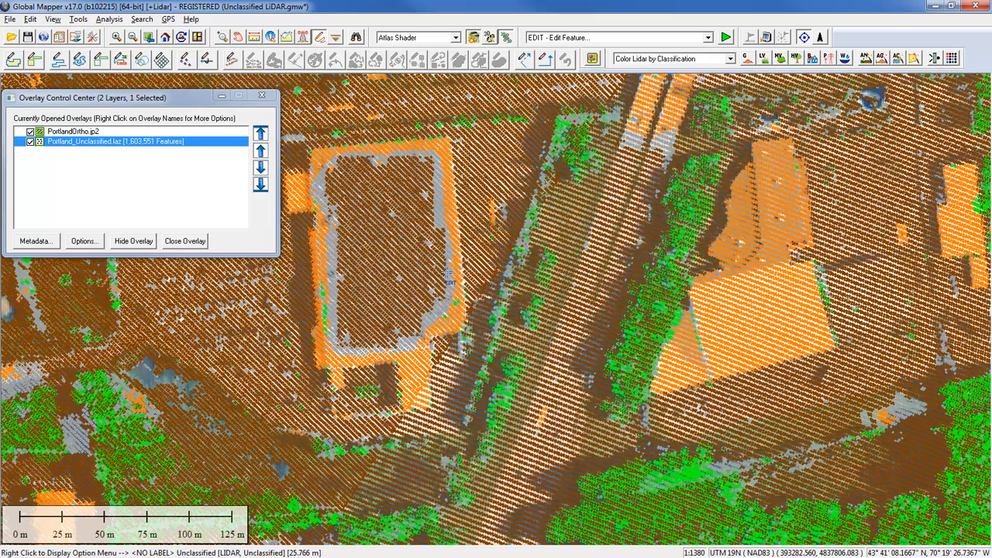
pyautogui.moveTo(199, 101); pyautogui.dragTo(155, 101)
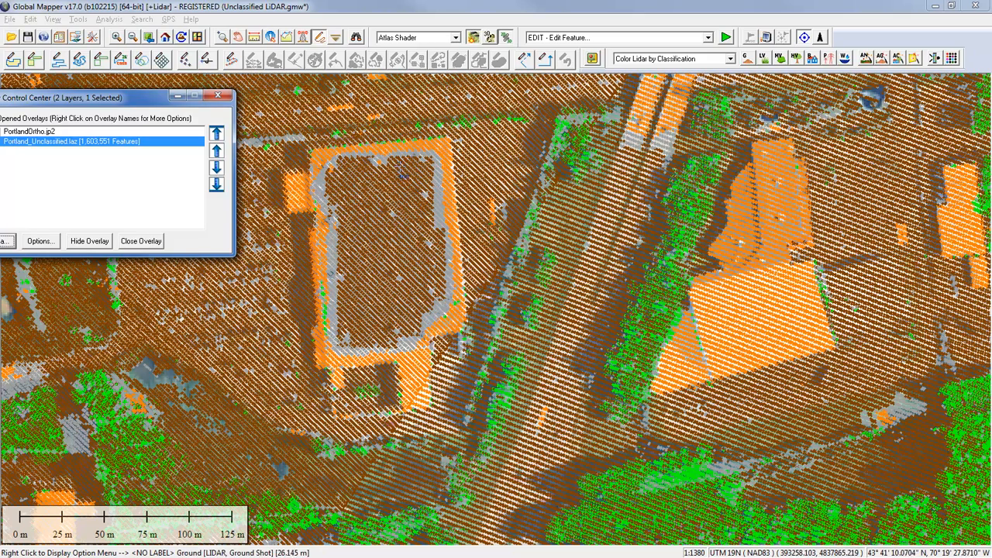
# Set the path profile corridor width to 45 meters and draw a north-south profile about 181 m long over the large building west of the main road
pyautogui.click(289, 38)
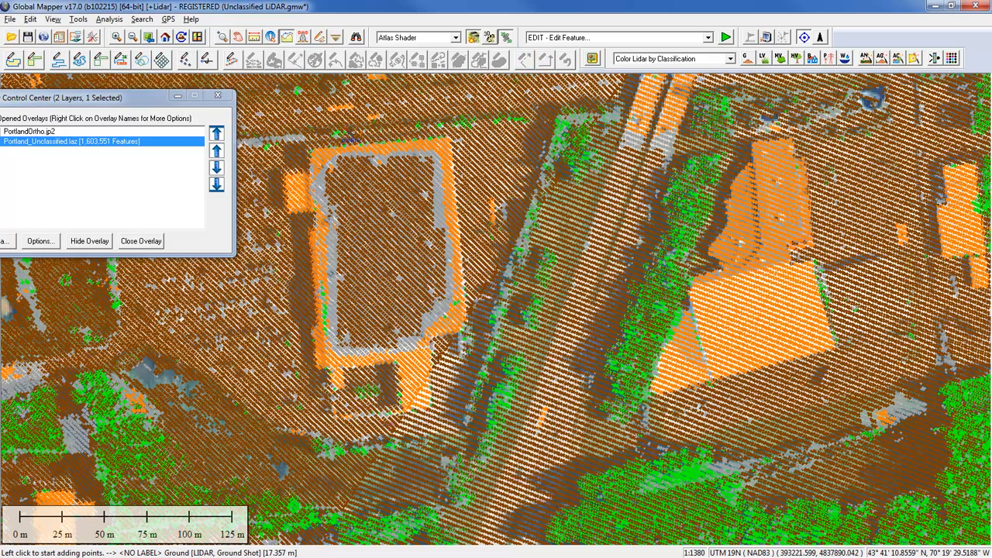
pyautogui.rightClick(372, 136)
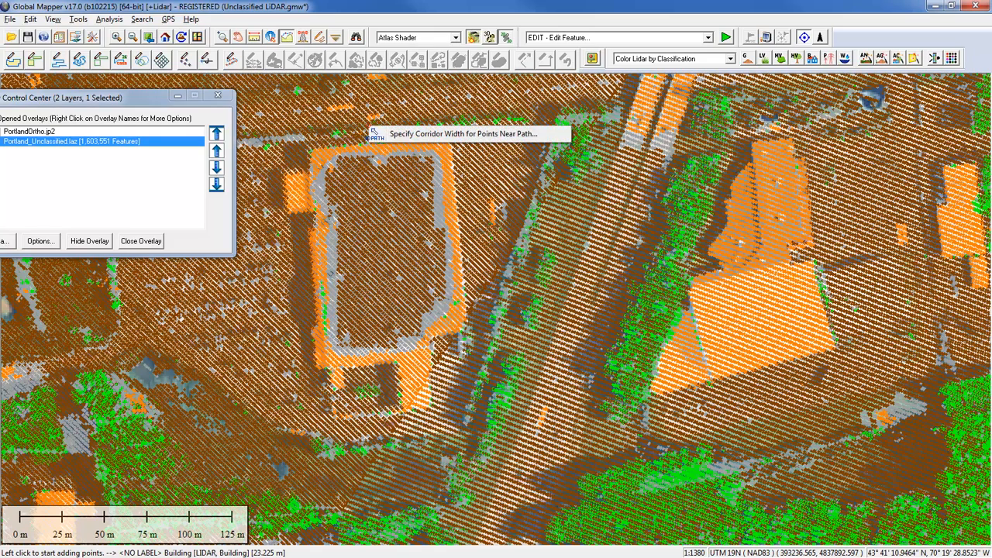
pyautogui.click(405, 136)
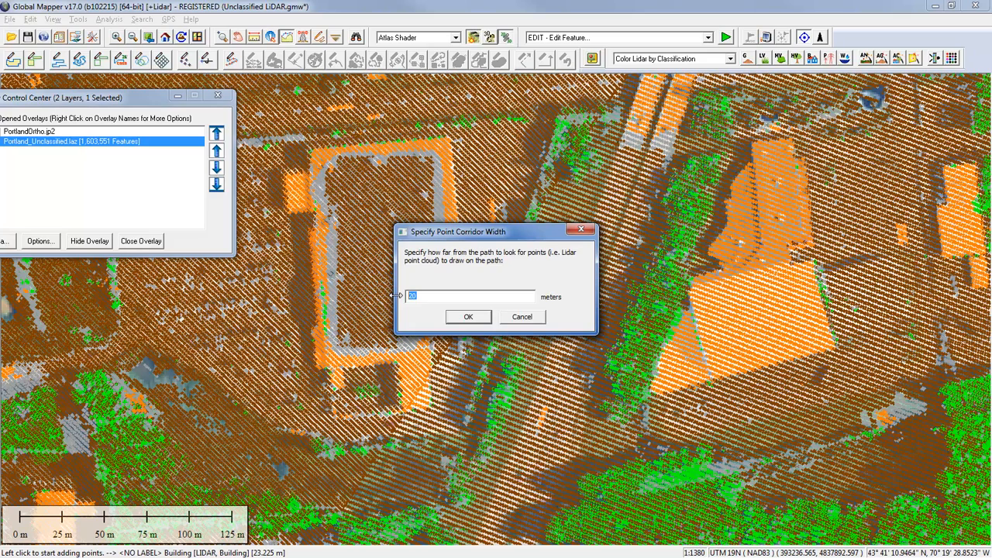
pyautogui.write('45')
pyautogui.click(468, 317)
pyautogui.click(374, 116)
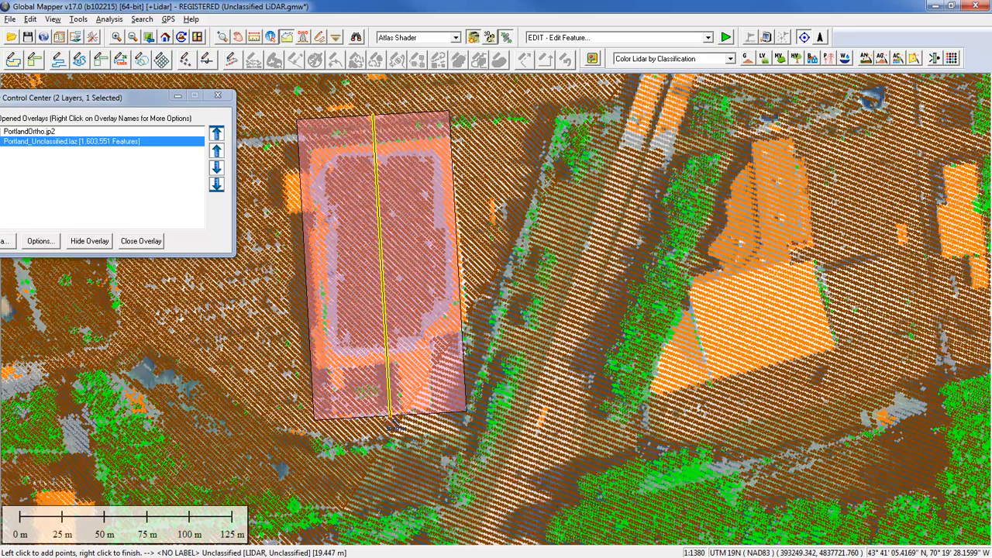
pyautogui.rightClick(393, 421)
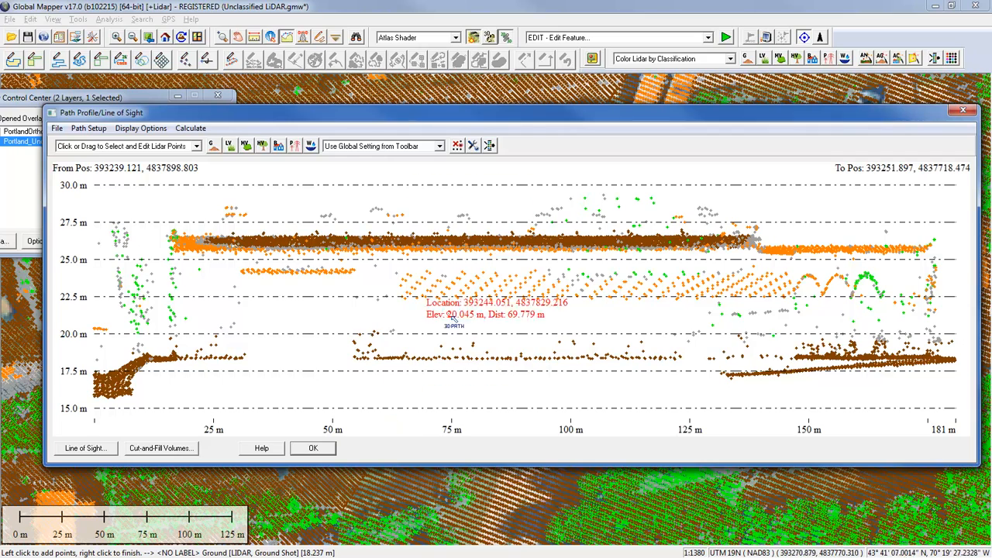
# Select the main roof band at about 25 to 27 m elevation in the path profile, reclassify its points as Building, and close the profile
pyautogui.moveTo(538, 115); pyautogui.dragTo(517, 96)
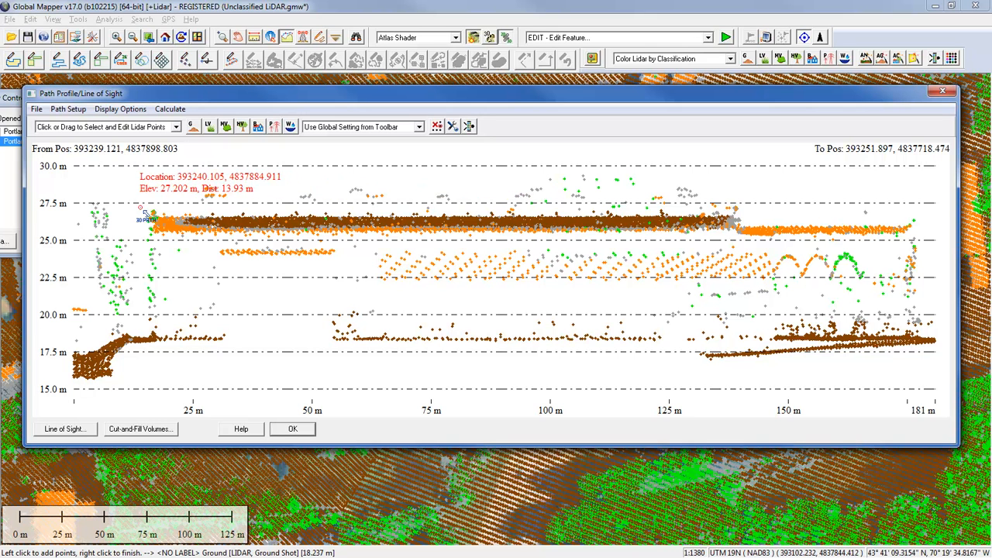
pyautogui.moveTo(357, 238); pyautogui.dragTo(744, 246)
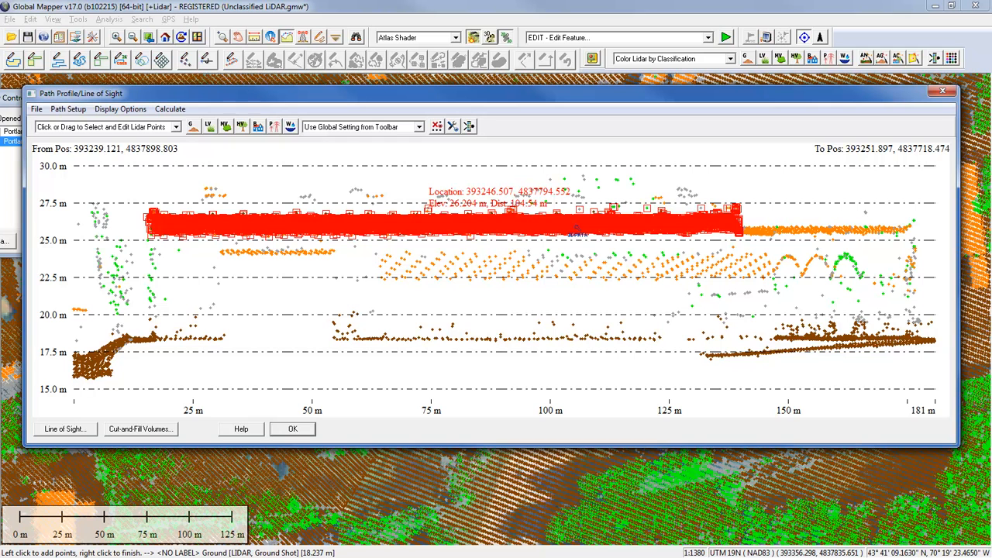
pyautogui.click(259, 128)
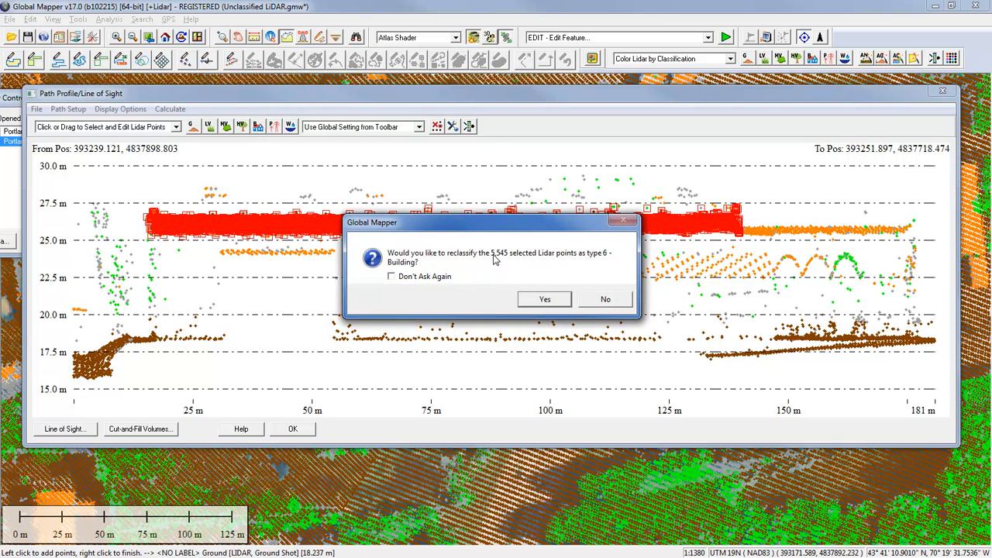
pyautogui.click(543, 300)
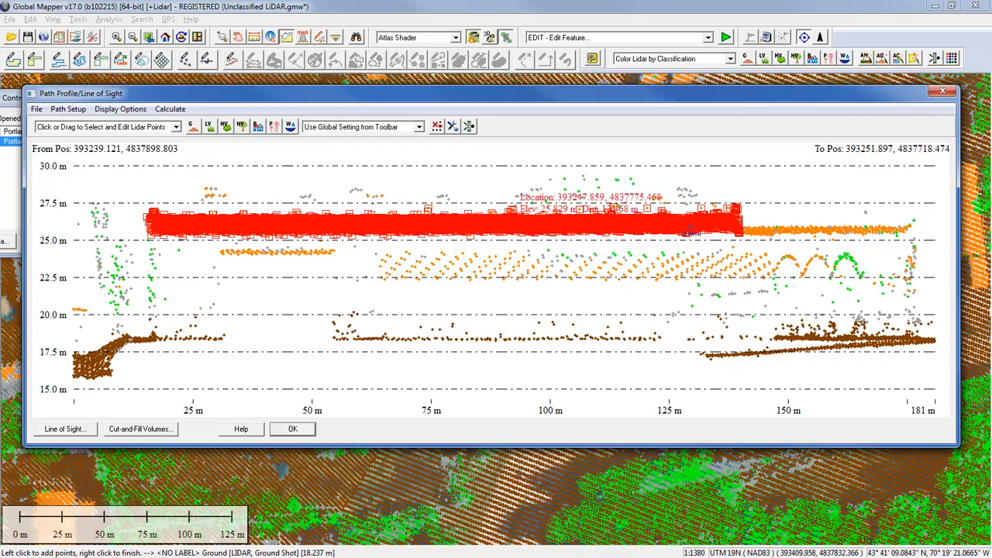
pyautogui.click(940, 93)
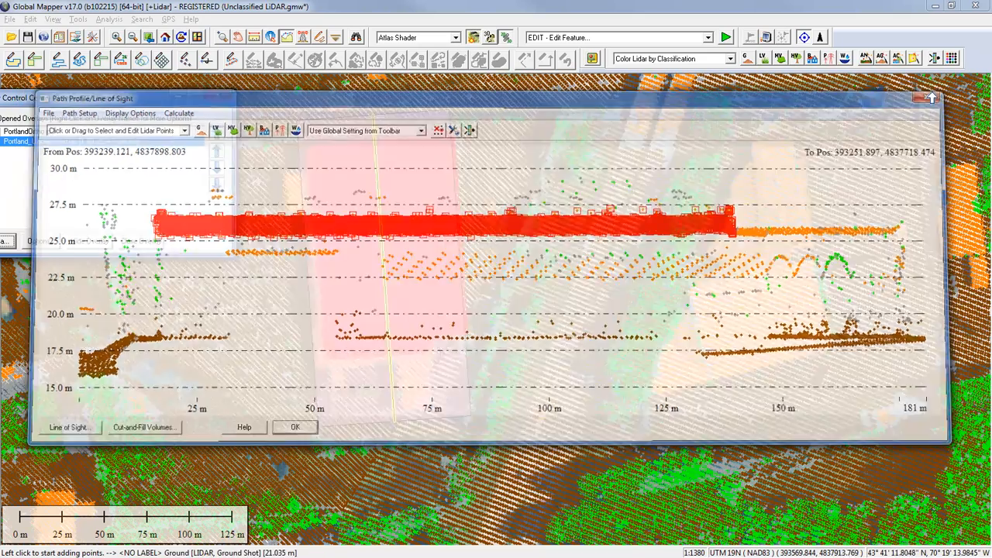
pyautogui.click(319, 39)
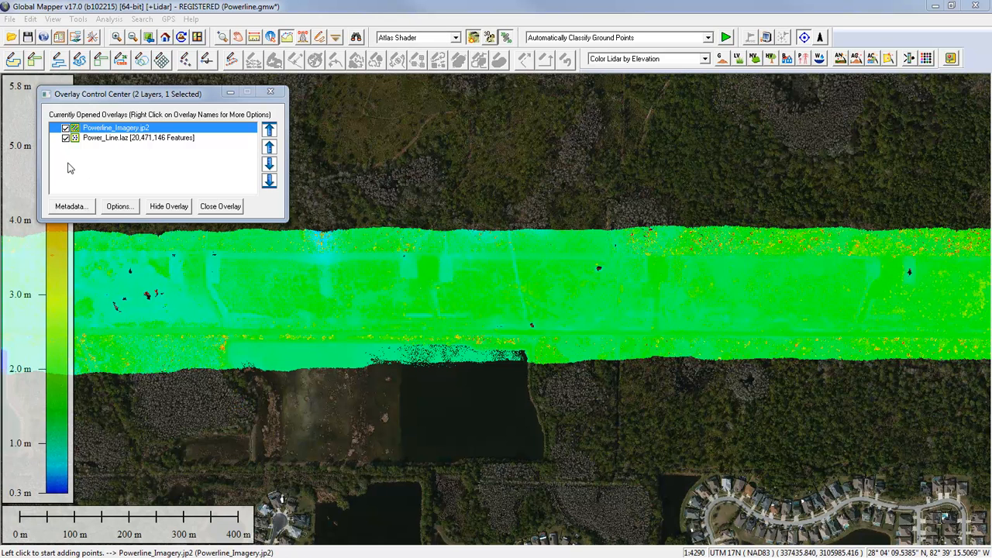
# Compare Power_Line.laz with the imagery beneath it, and examine the powerlines in a path profile about 404 m long with a 30-meter corridor width
pyautogui.click(65, 138)
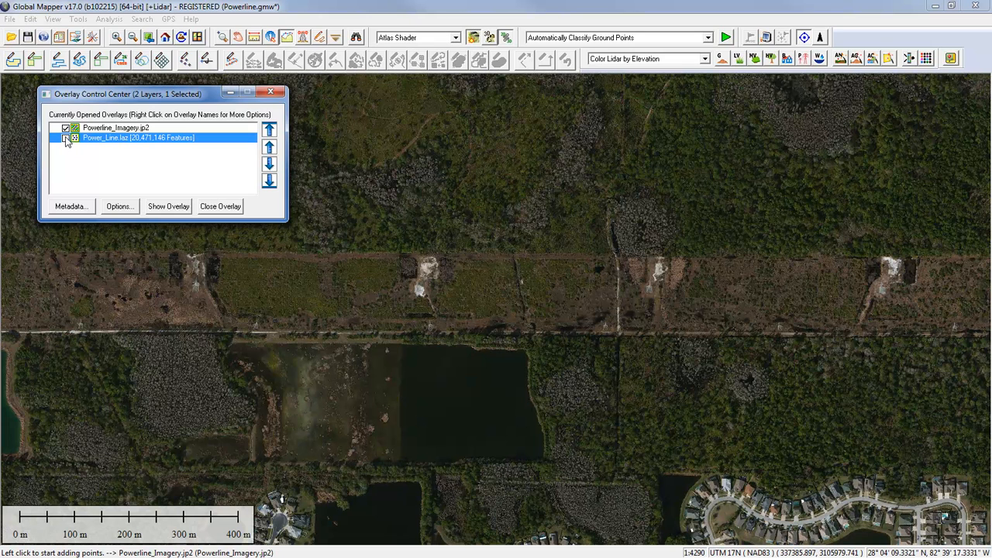
pyautogui.click(66, 138)
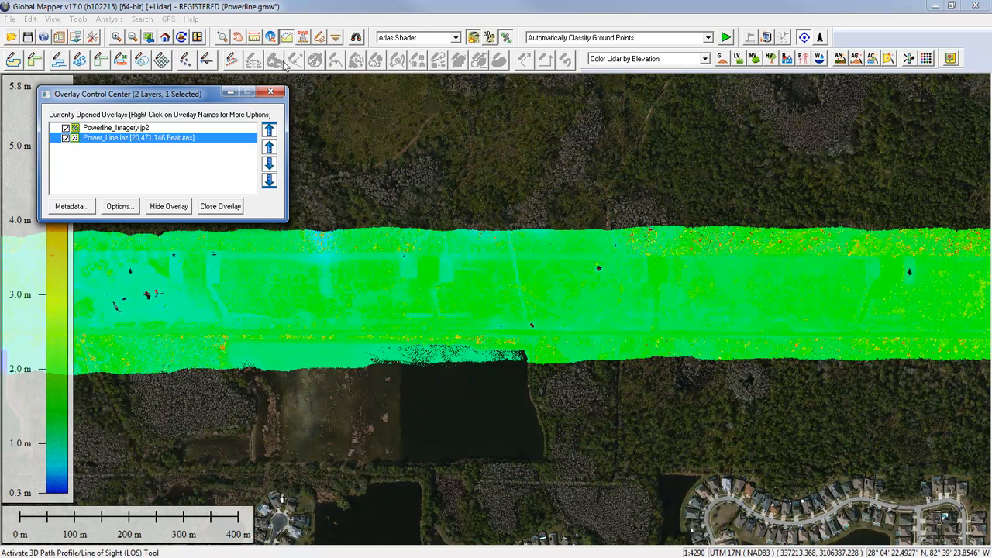
pyautogui.rightClick(290, 300)
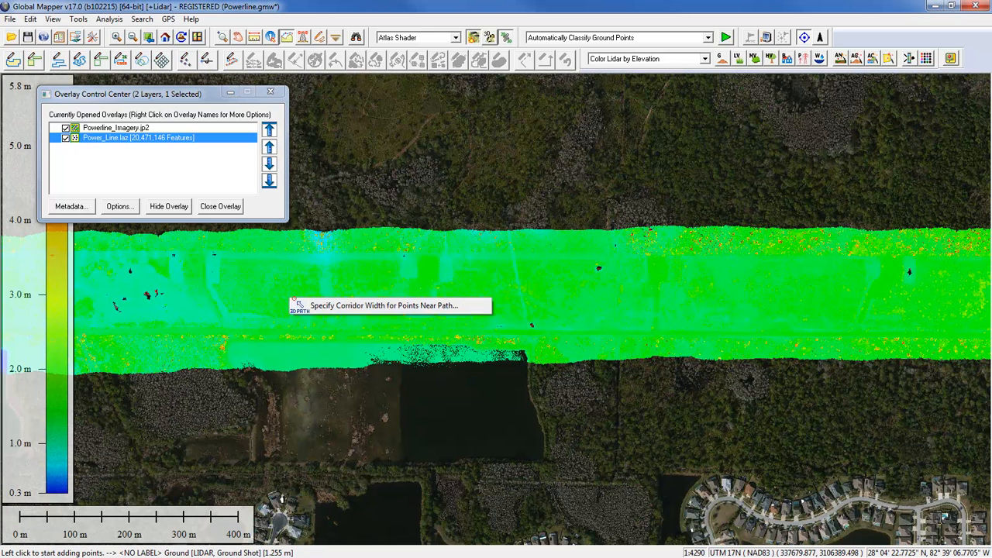
pyautogui.click(308, 306)
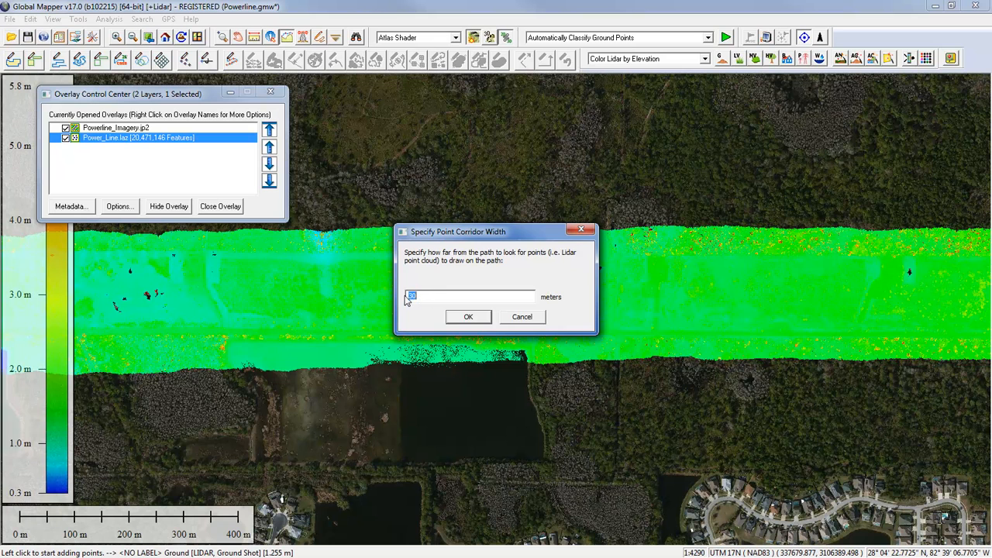
pyautogui.click(463, 317)
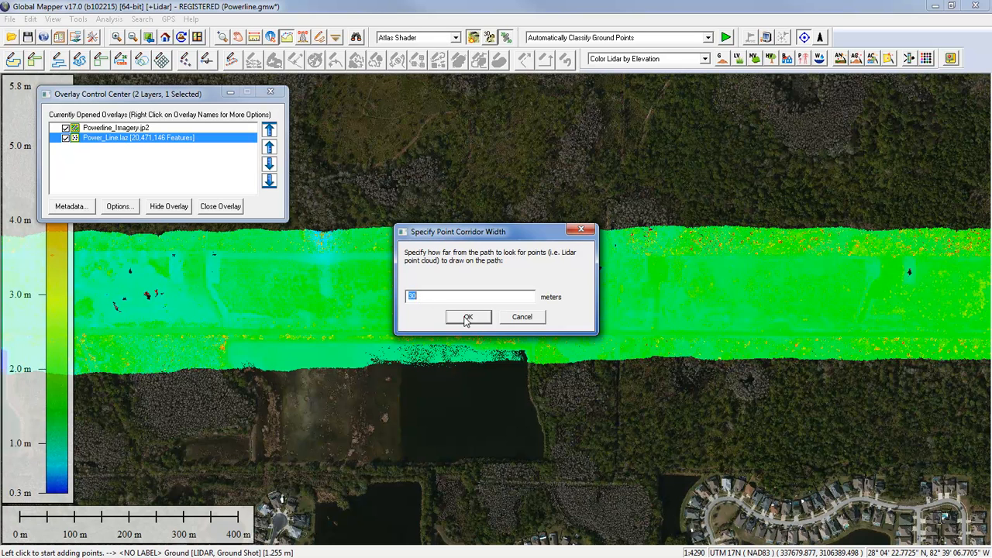
pyautogui.click(355, 286)
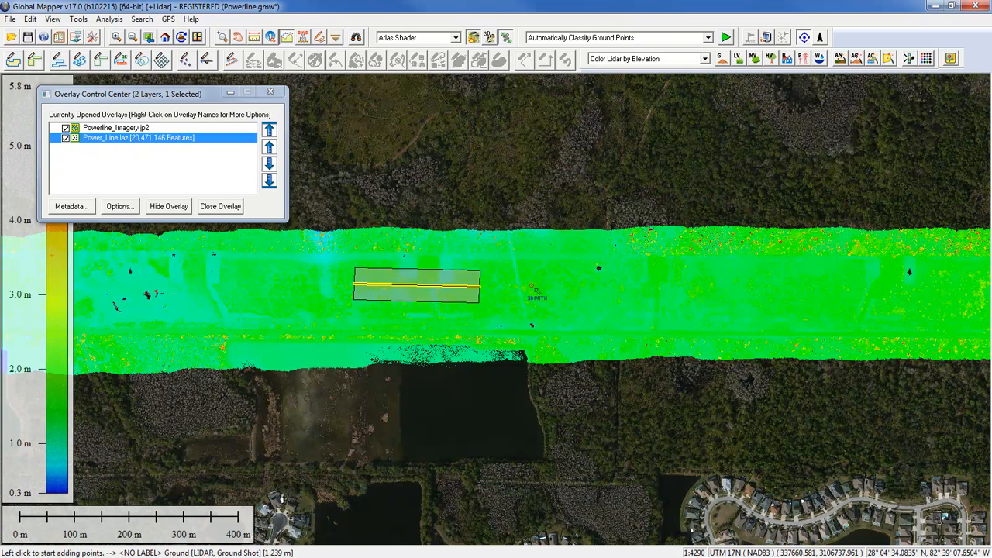
pyautogui.rightClick(576, 289)
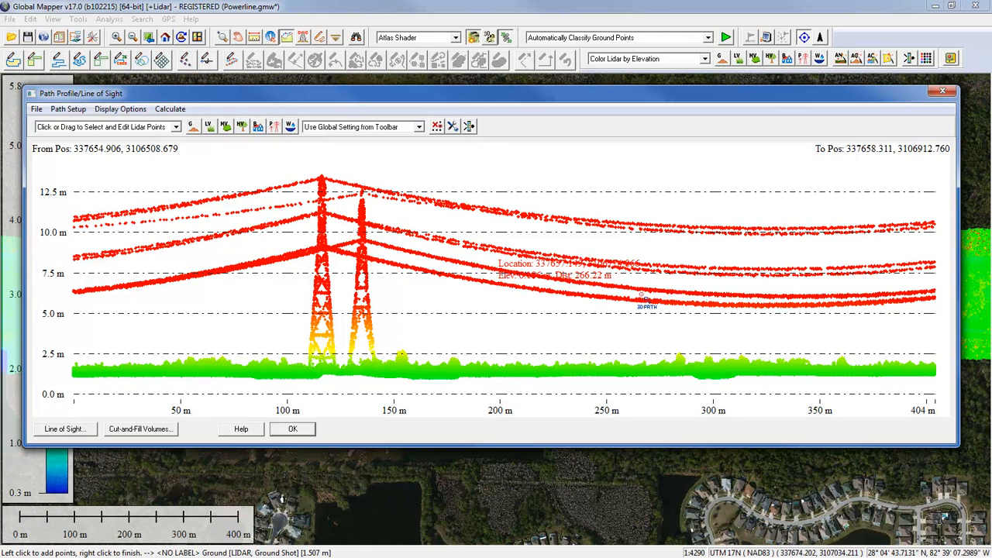
pyautogui.click(944, 95)
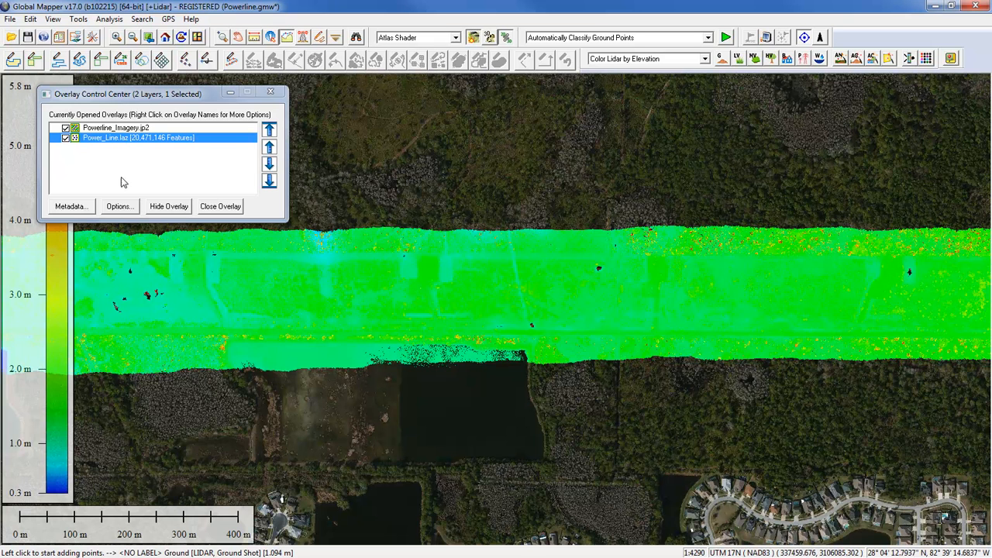
# Check the lidar point density in the metadata of Power_Line.laz
pyautogui.click(72, 206)
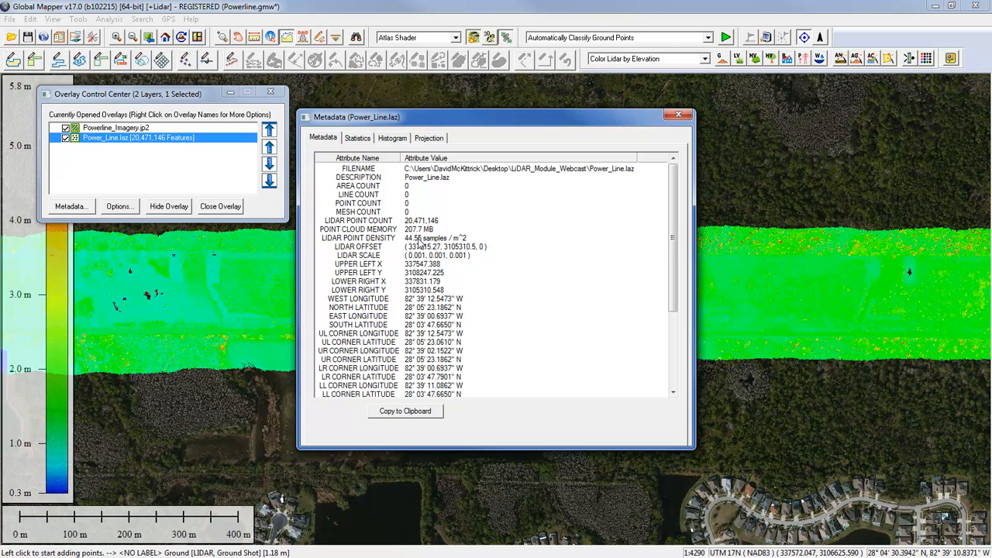
pyautogui.click(419, 240)
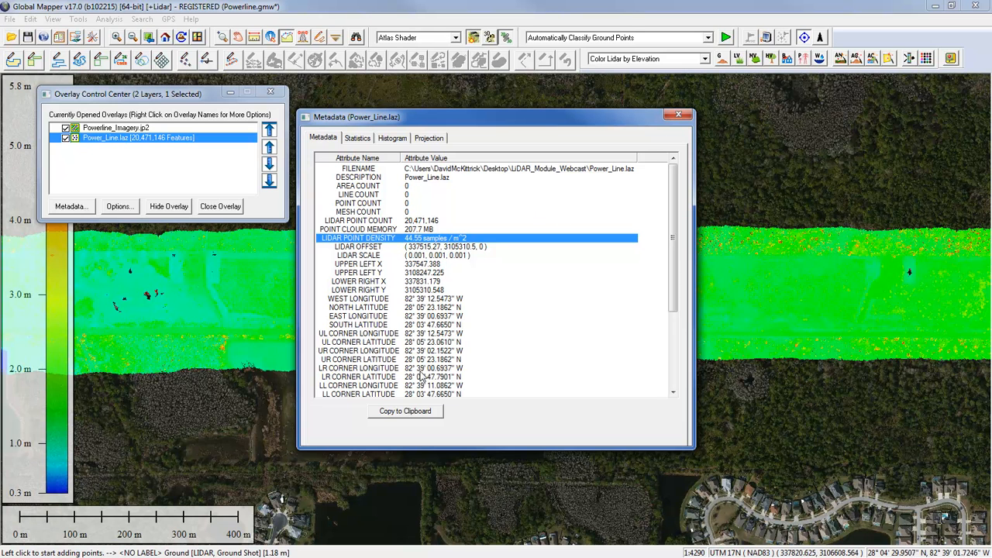
pyautogui.click(678, 115)
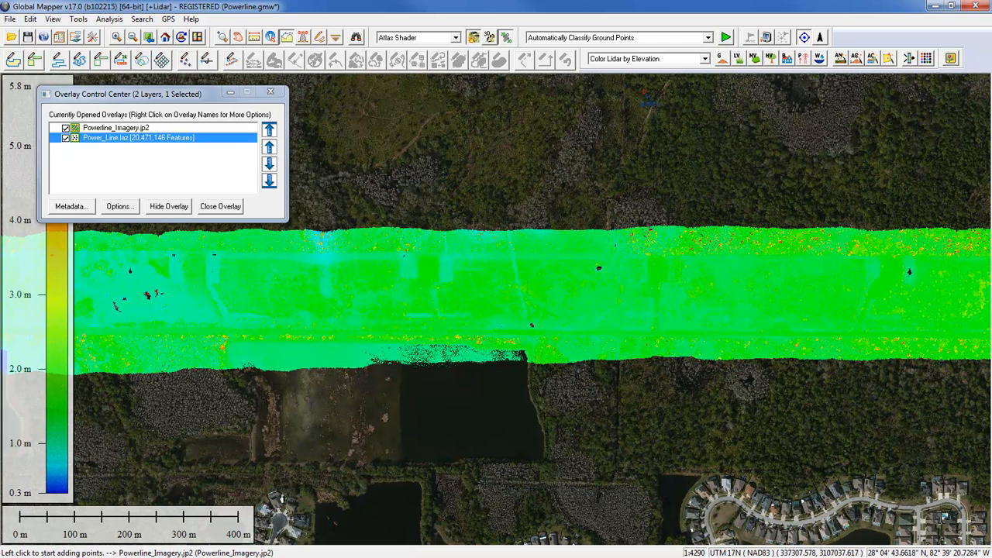
# Color the powerline lidar points by classification
pyautogui.click(644, 59)
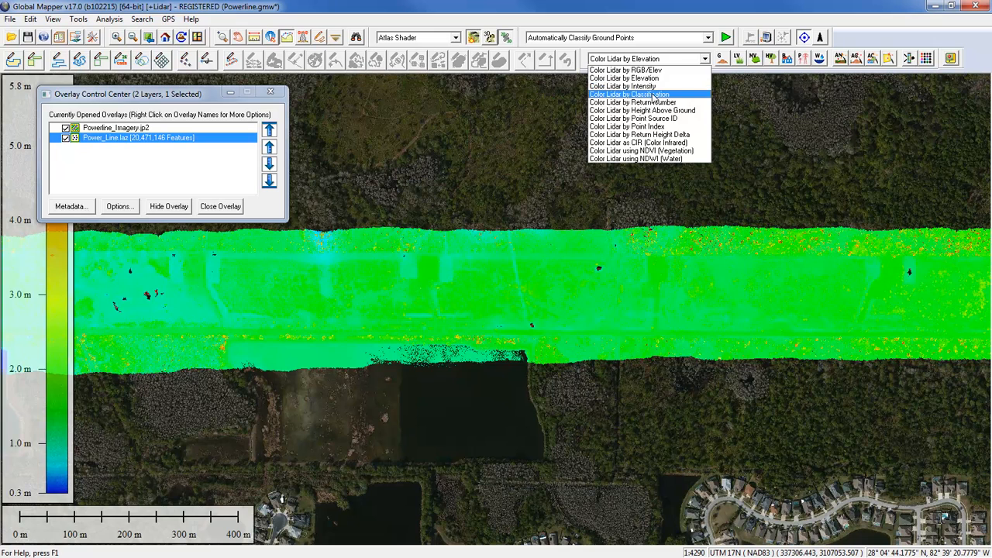
pyautogui.click(649, 94)
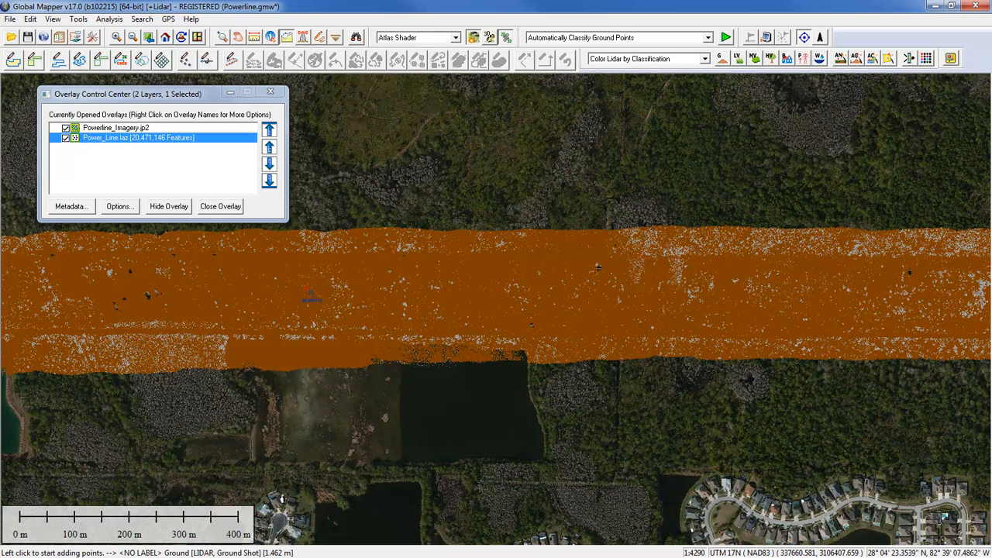
# Filter out the Ground class to examine the non-ground powerline and vegetation points, and restore the Ground class to the display
pyautogui.click(908, 59)
pyautogui.moveTo(535, 114); pyautogui.dragTo(842, 118)
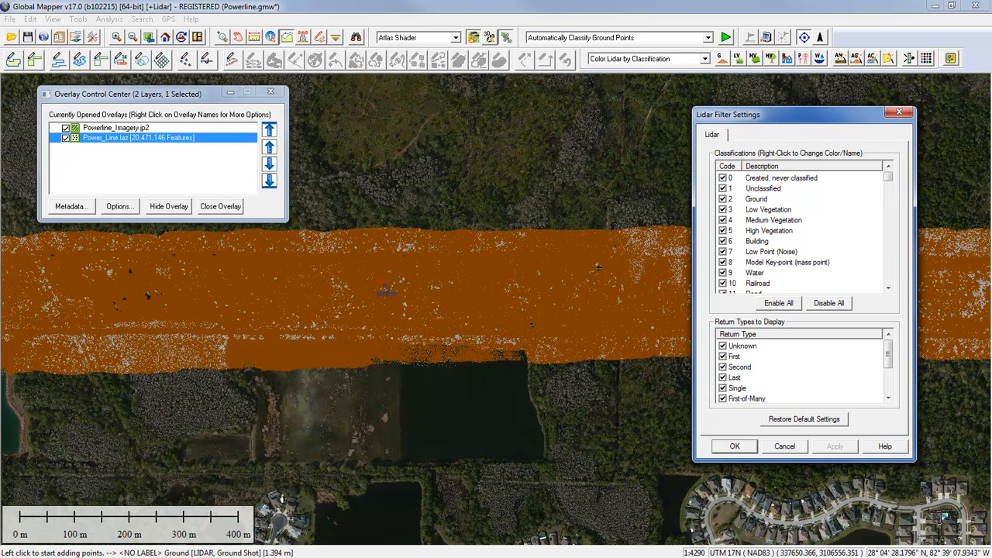
pyautogui.click(722, 199)
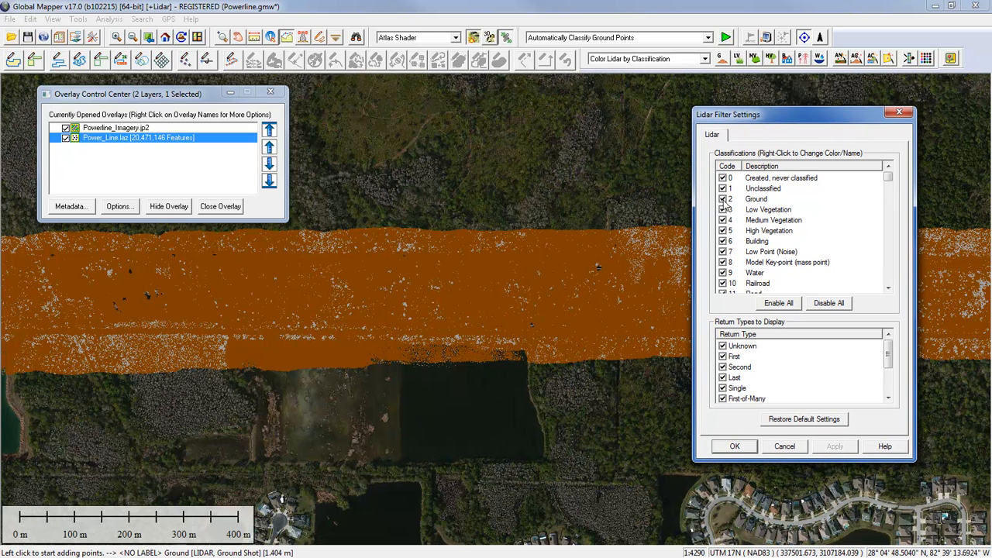
pyautogui.click(833, 447)
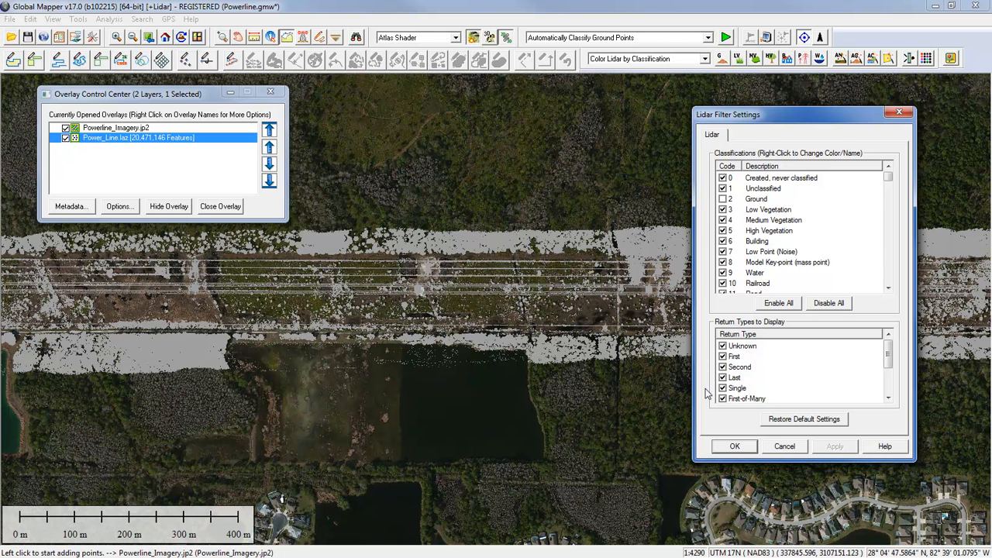
pyautogui.click(723, 199)
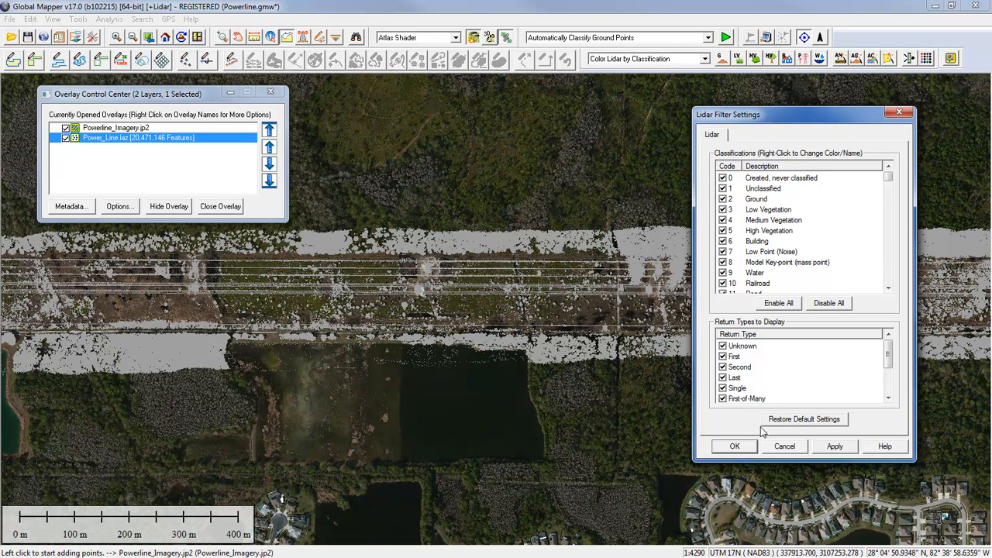
pyautogui.click(736, 446)
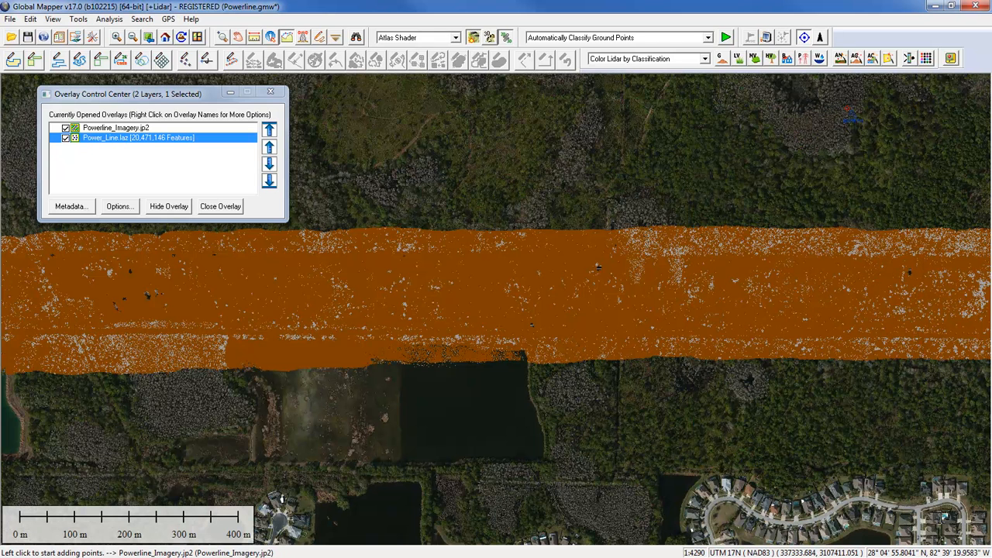
# Set up automatic non-ground classification of Power_Line.laz with building and high vegetation classification turned off and powerline classification turned on
pyautogui.click(872, 61)
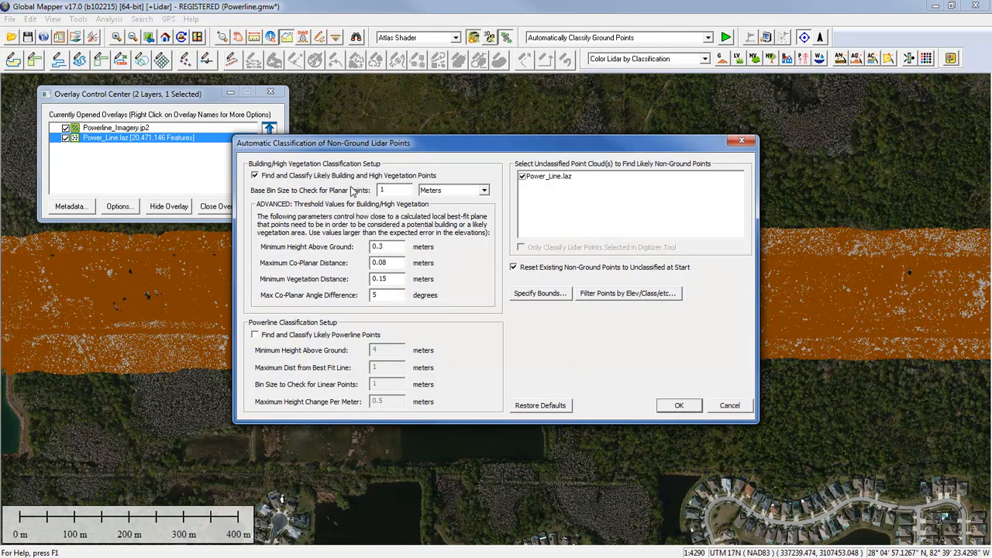
pyautogui.click(255, 176)
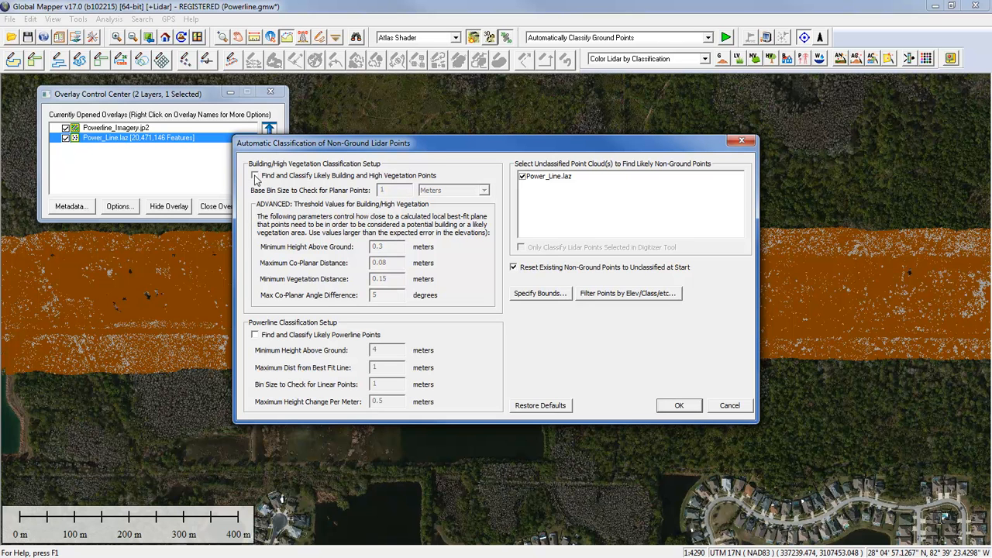
pyautogui.click(256, 335)
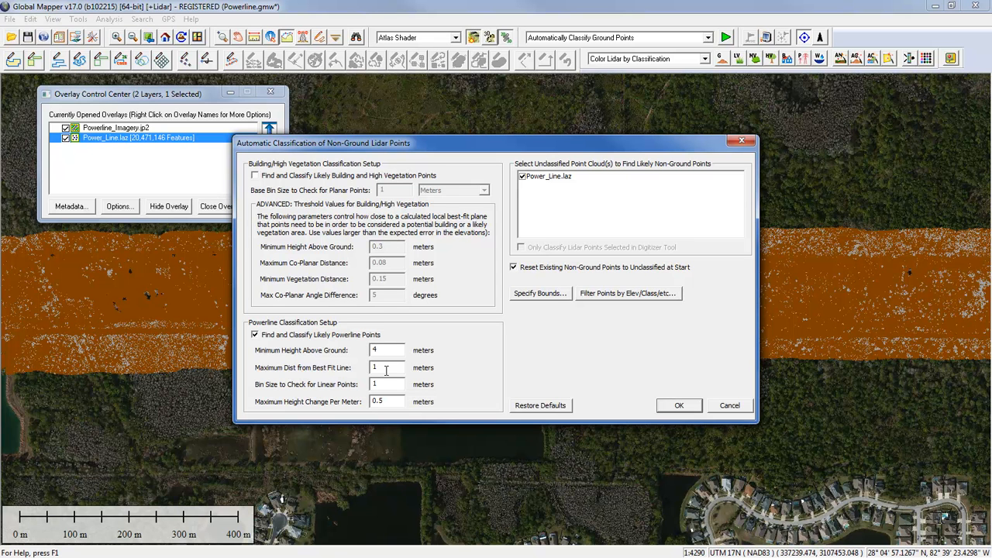
pyautogui.click(386, 370)
# Limit the powerline classification to a drawn box about 425 m by 599 m across the middle of the lidar strip, and run it
pyautogui.click(553, 298)
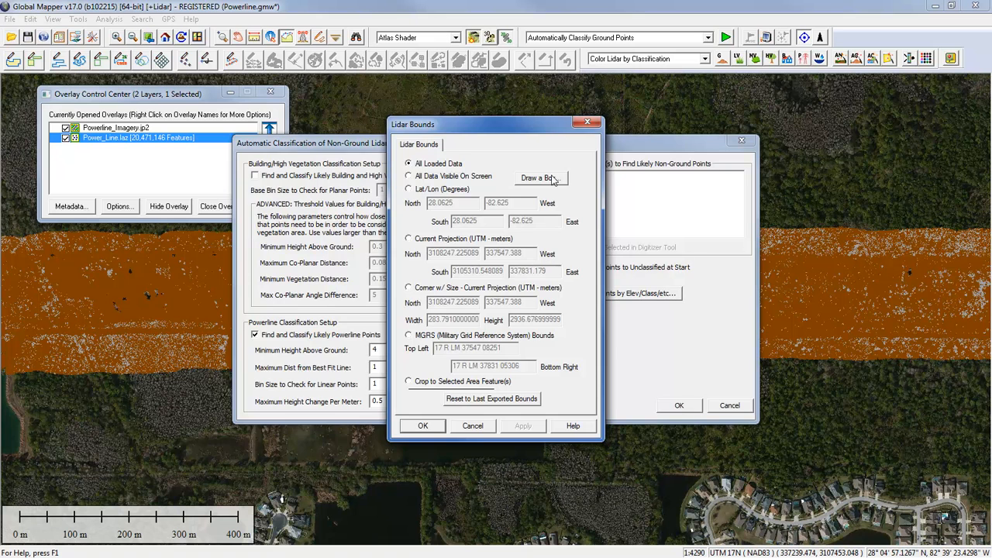
pyautogui.click(550, 177)
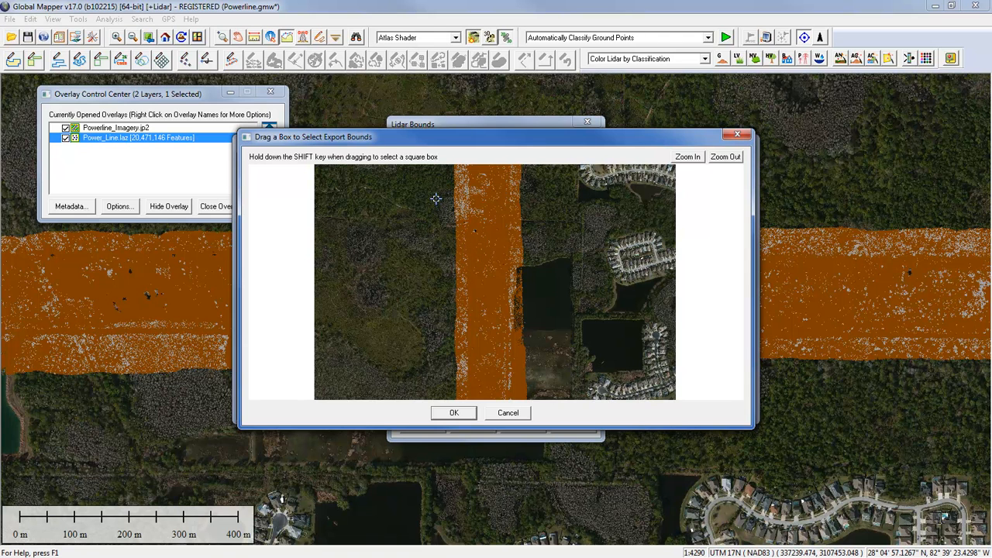
pyautogui.moveTo(440, 217); pyautogui.dragTo(543, 360)
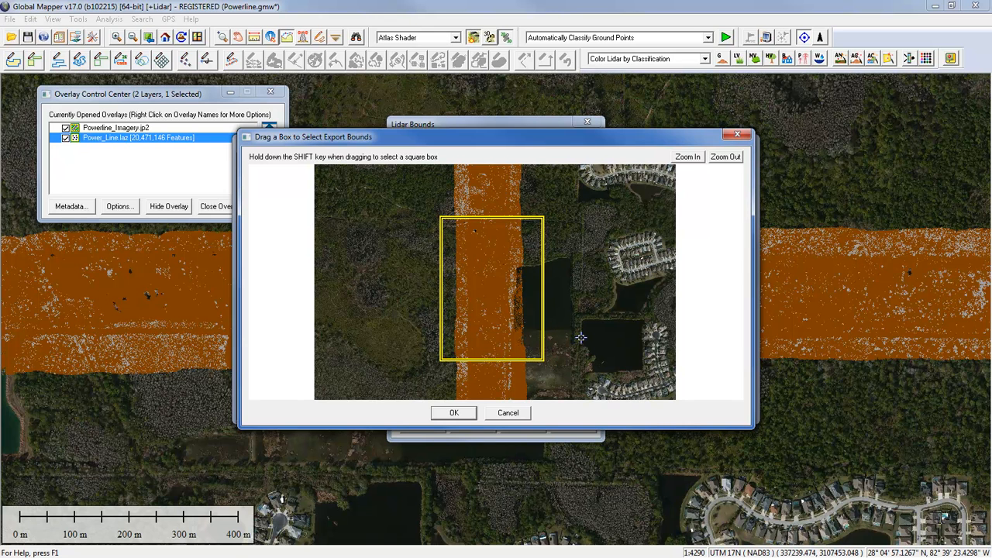
pyautogui.click(457, 415)
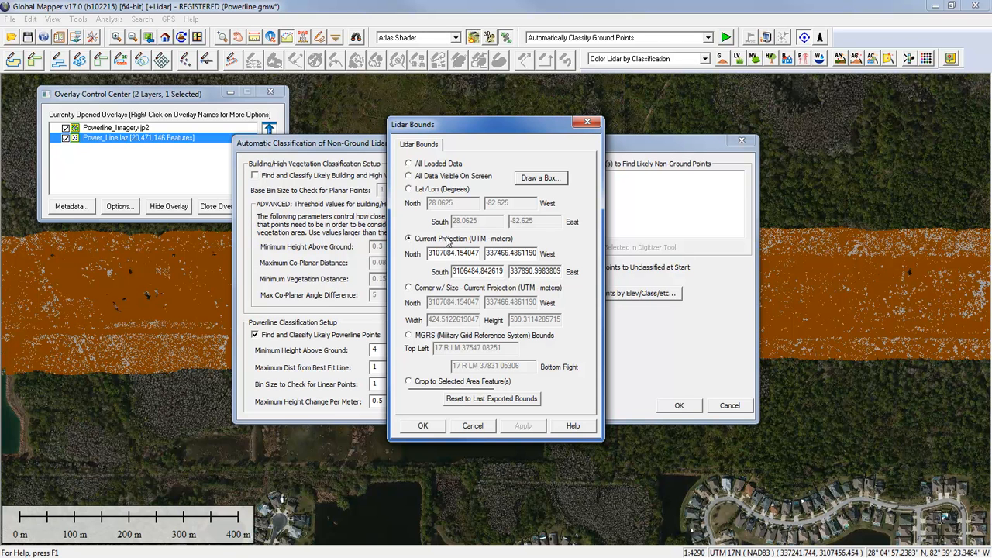
pyautogui.click(421, 427)
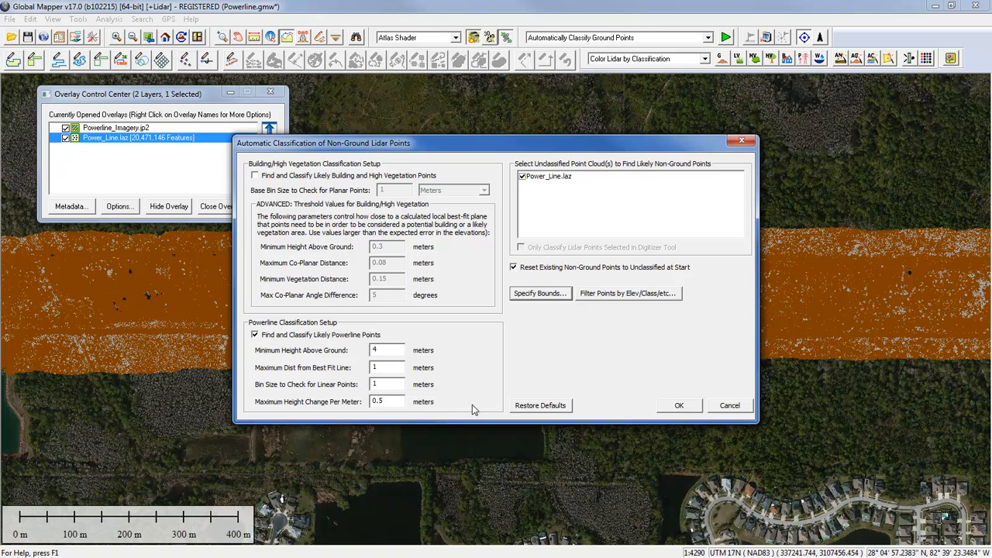
pyautogui.click(676, 407)
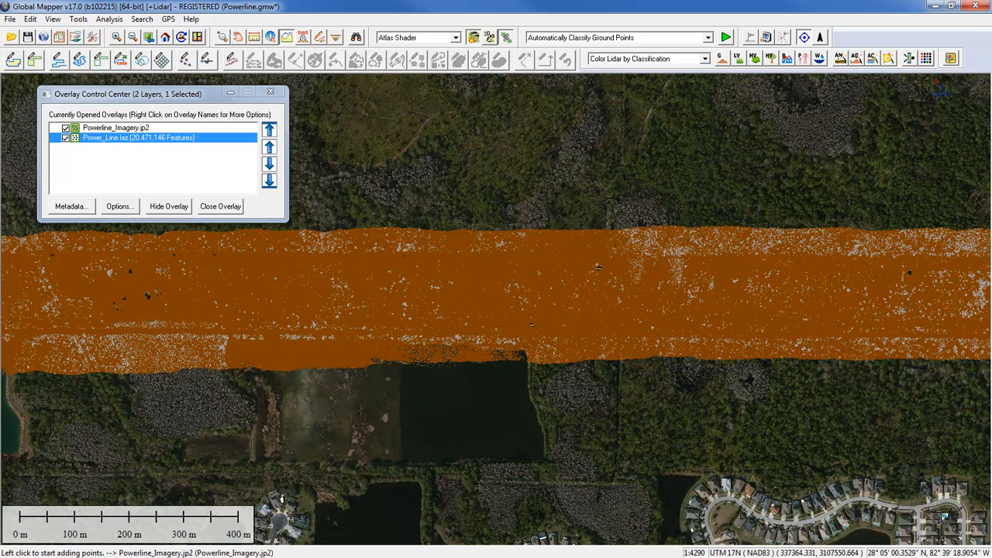
# Filter out the Unclassified and Ground classes to examine the classified powerline points, and restore both classes to the display
pyautogui.click(909, 58)
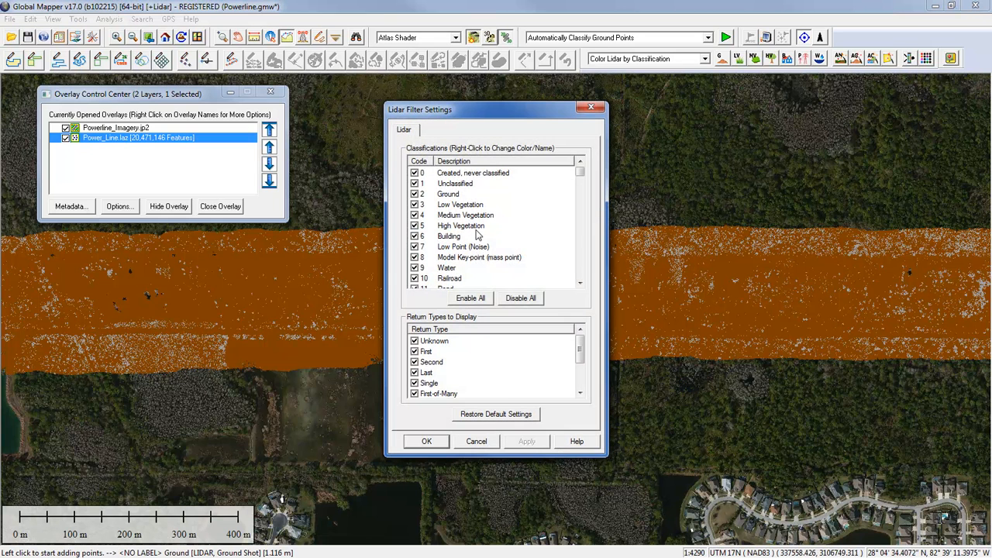
pyautogui.click(415, 194)
pyautogui.click(414, 183)
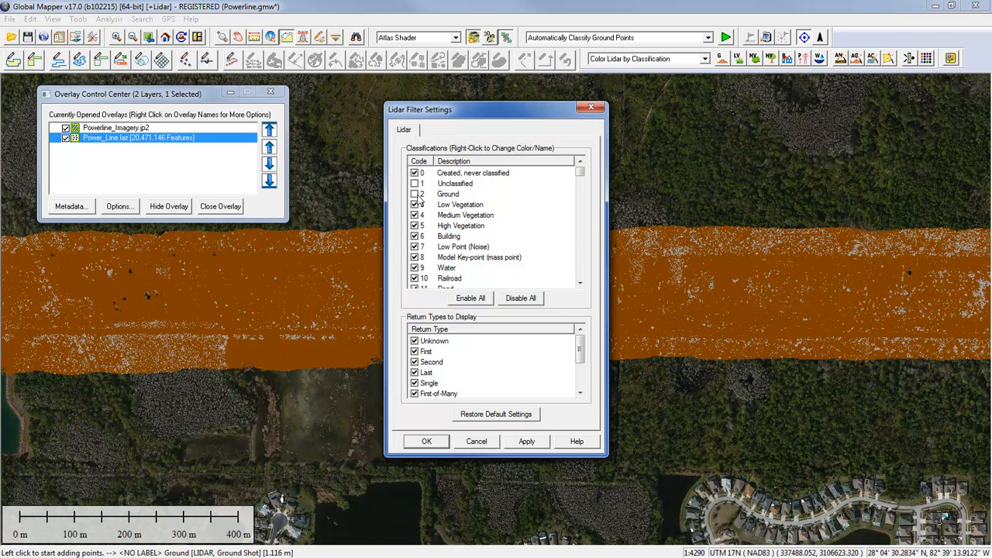
pyautogui.moveTo(487, 116); pyautogui.dragTo(821, 137)
pyautogui.click(605, 447)
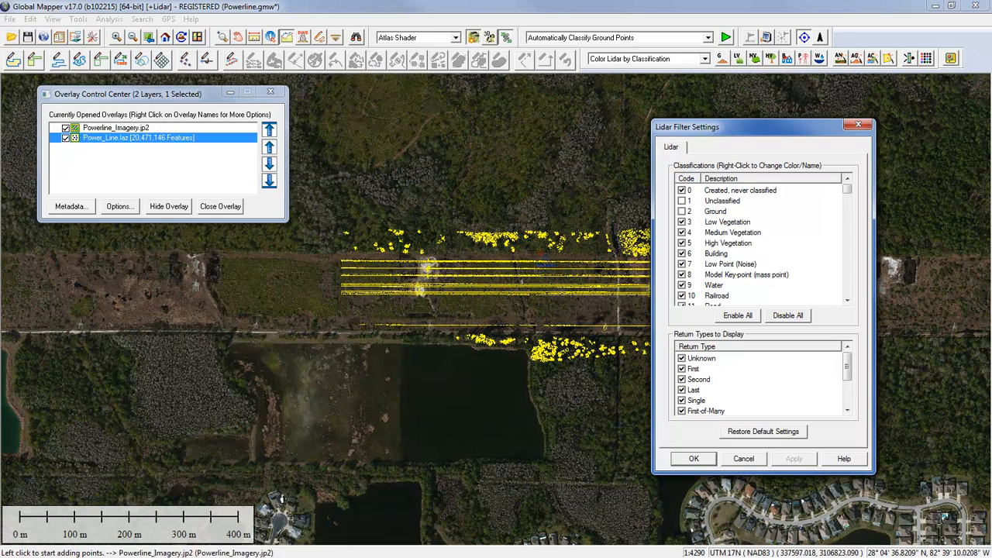
pyautogui.moveTo(781, 130); pyautogui.dragTo(707, 88)
pyautogui.click(606, 159)
pyautogui.click(606, 169)
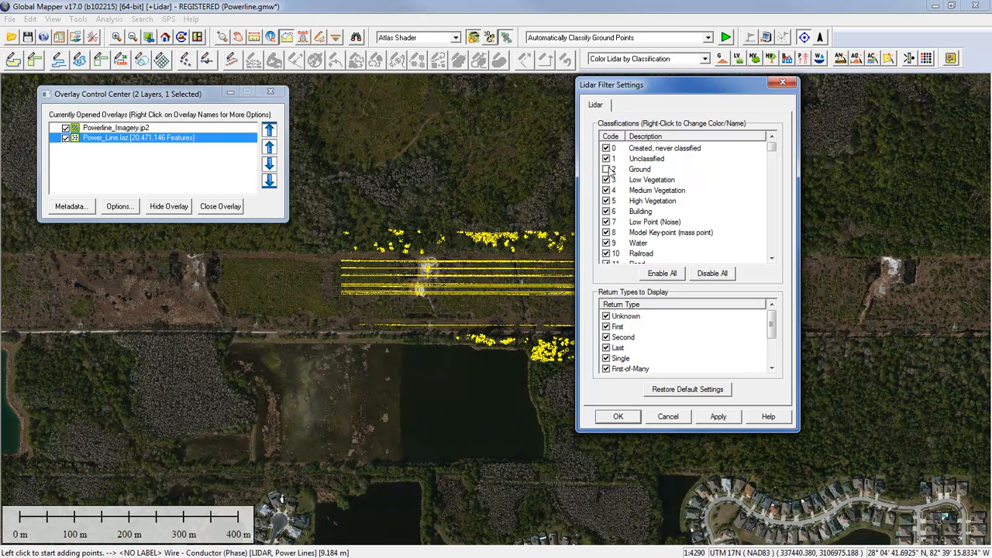
pyautogui.click(616, 417)
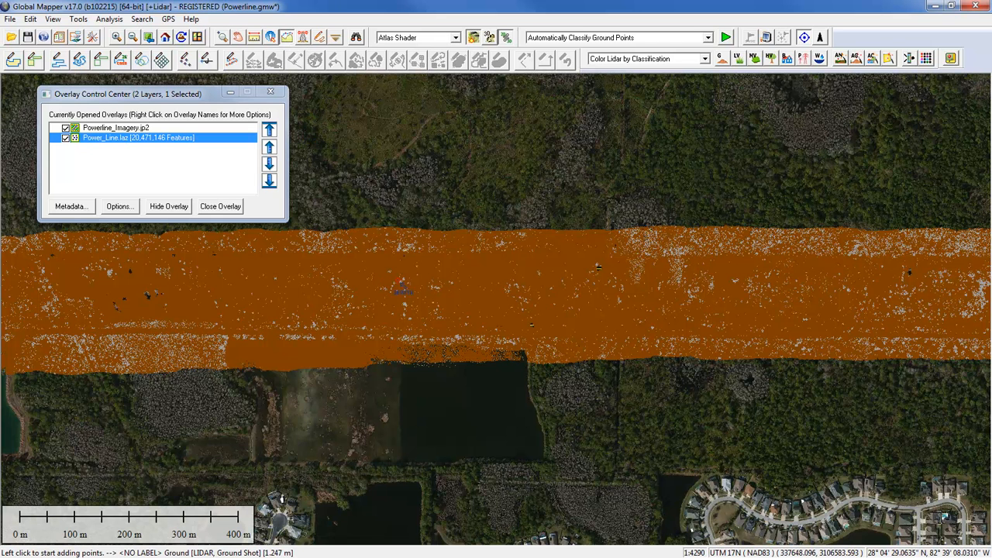
# Draw a path profile about 282 m long along the powerlines and examine the classified wires in cross-section
pyautogui.click(427, 279)
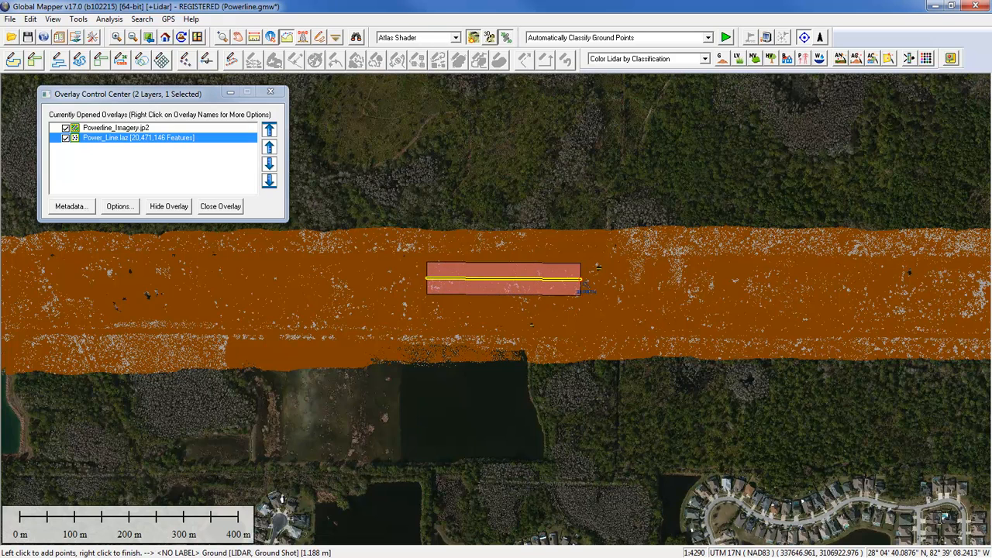
pyautogui.rightClick(583, 280)
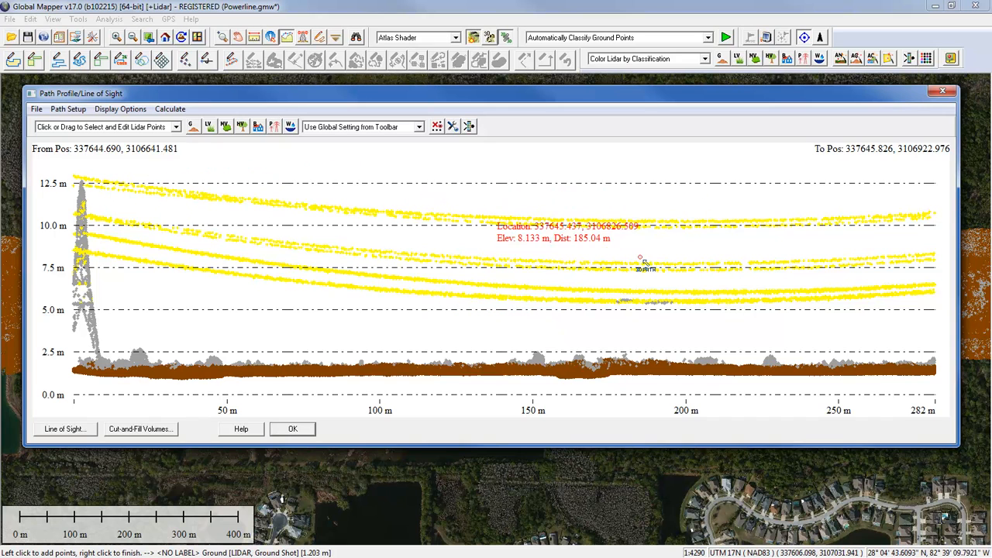
pyautogui.click(943, 91)
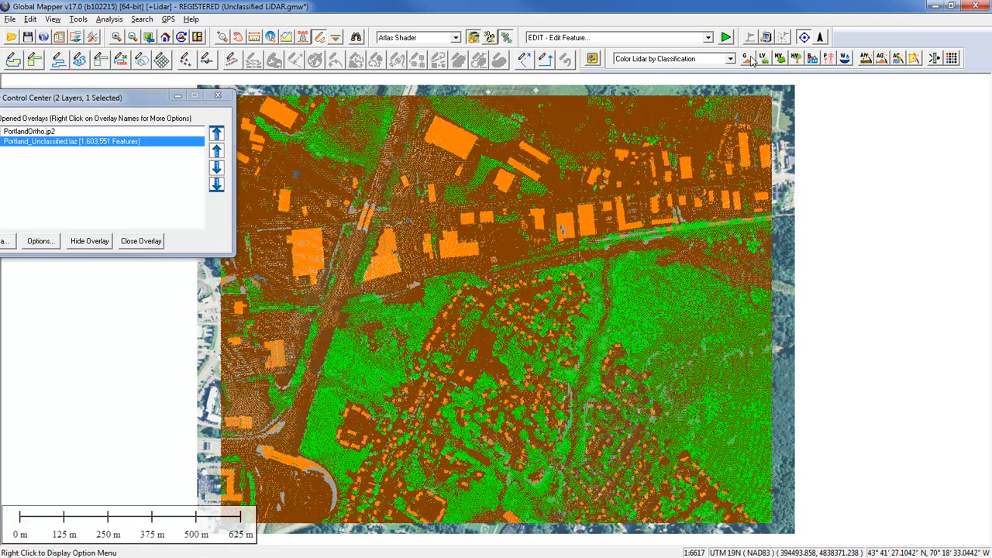
# Set up lidar feature extraction from Portland_Unclassified.laz with powerline extraction turned off and 3D building outline extraction turned on
pyautogui.click(222, 38)
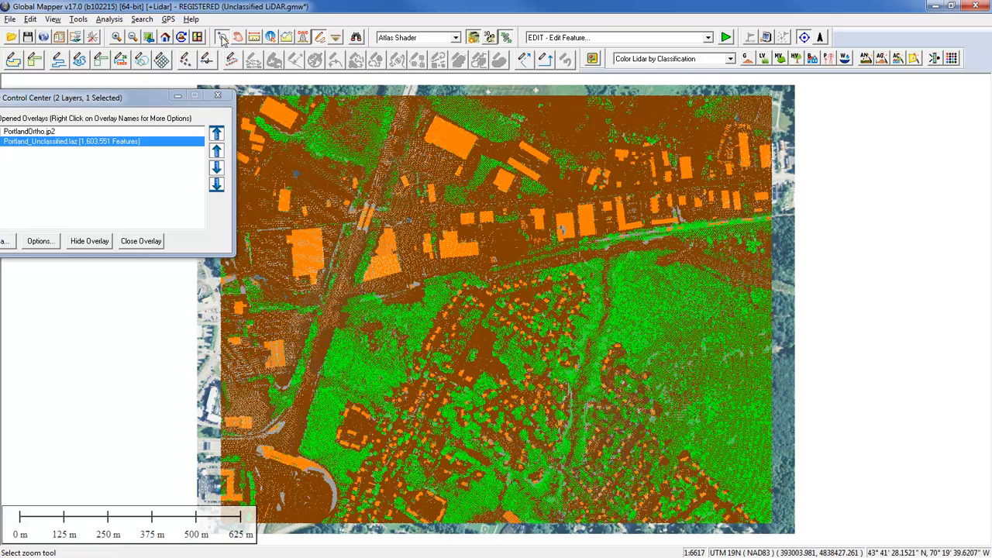
pyautogui.click(505, 179)
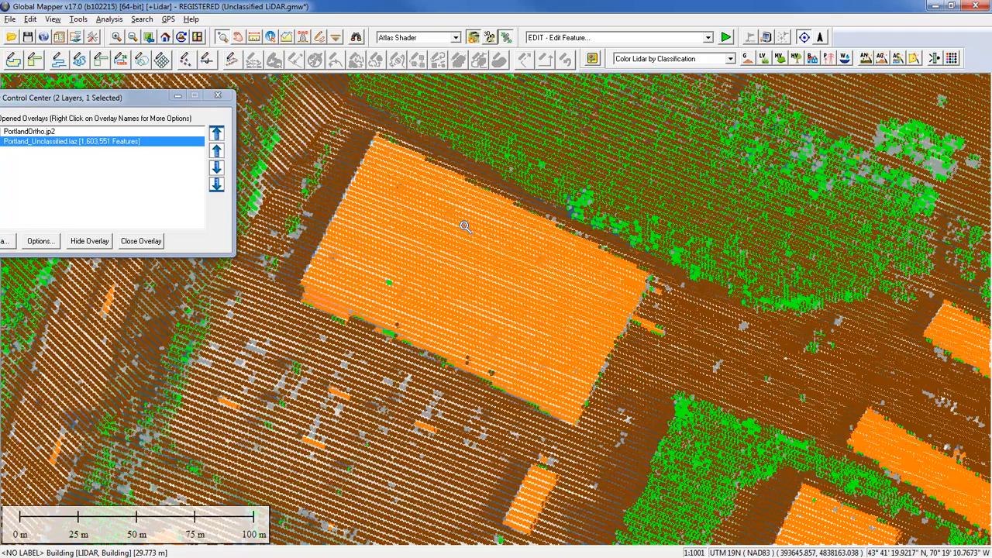
pyautogui.scroll(-1, 564, 283)
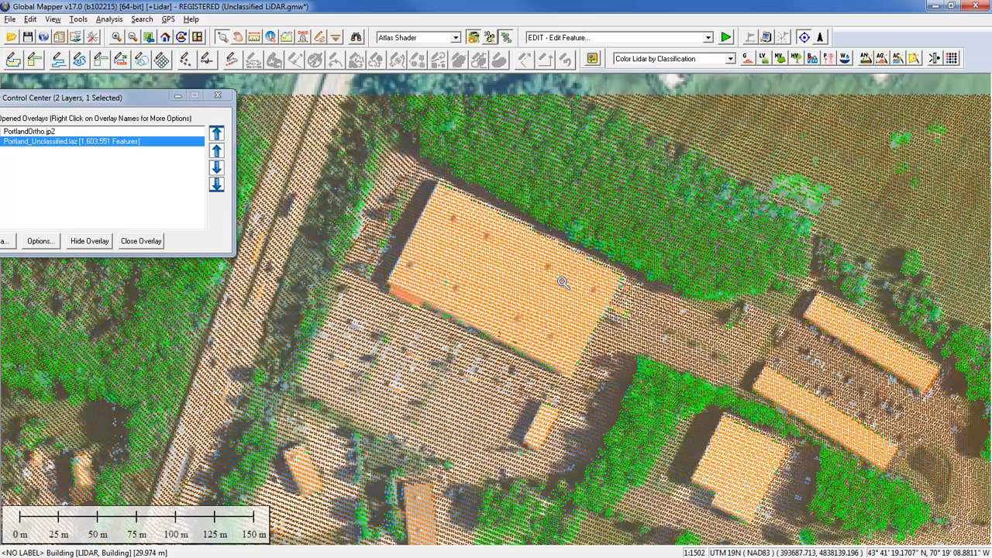
pyautogui.scroll(1, 562, 279)
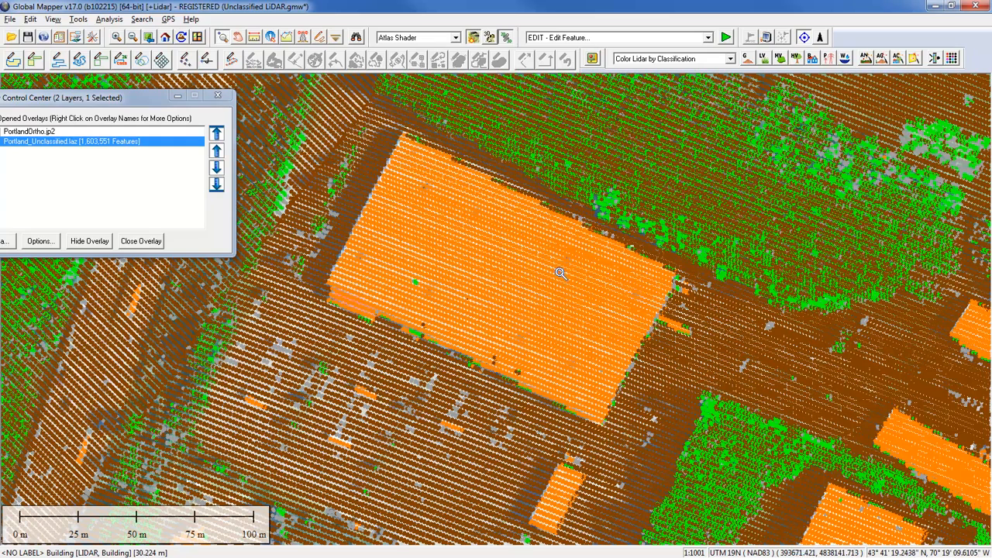
pyautogui.click(917, 62)
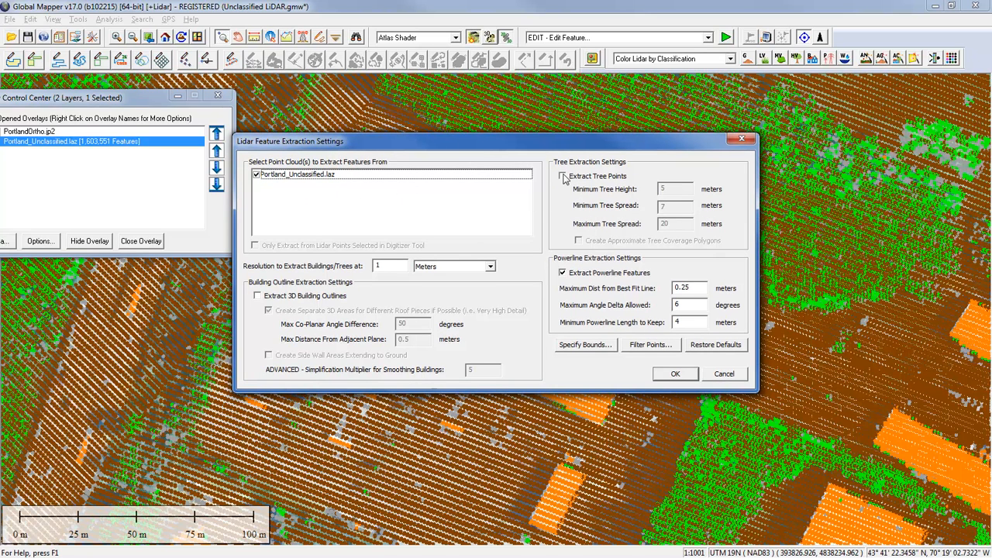
pyautogui.click(563, 274)
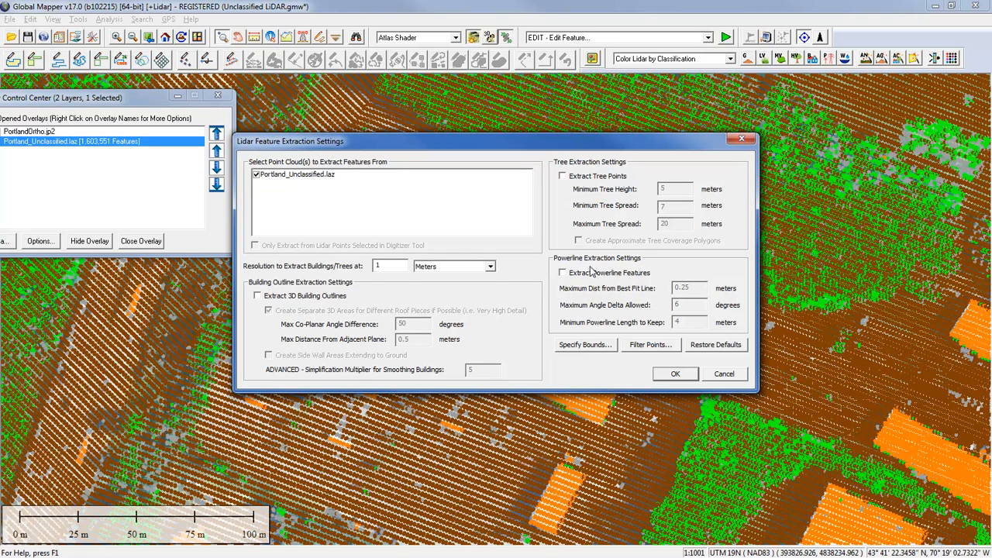
pyautogui.click(258, 296)
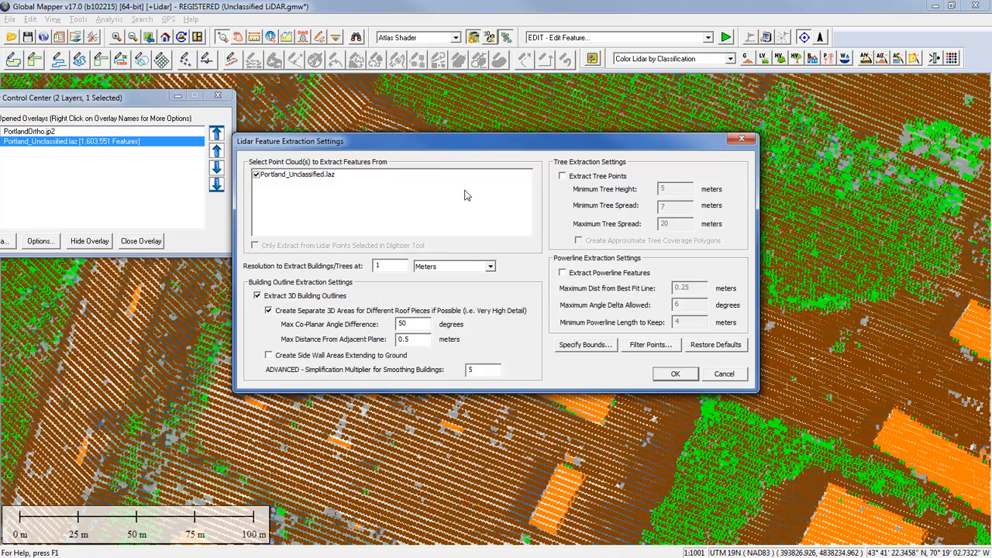
# Run the building outline extraction at 1 meter resolution with separate roof pieces and a simplification multiplier of 5
pyautogui.moveTo(452, 148); pyautogui.dragTo(515, 216)
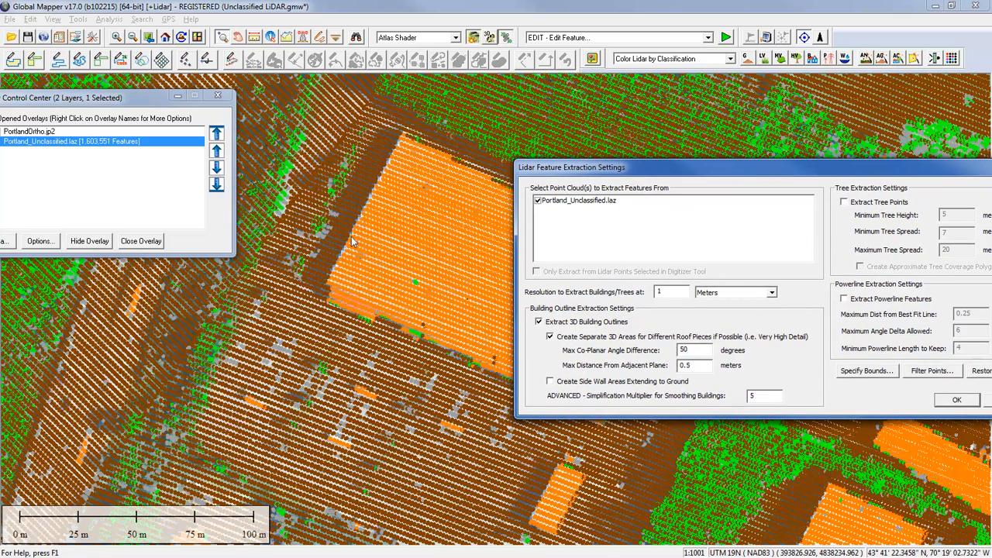
pyautogui.moveTo(707, 170); pyautogui.dragTo(583, 112)
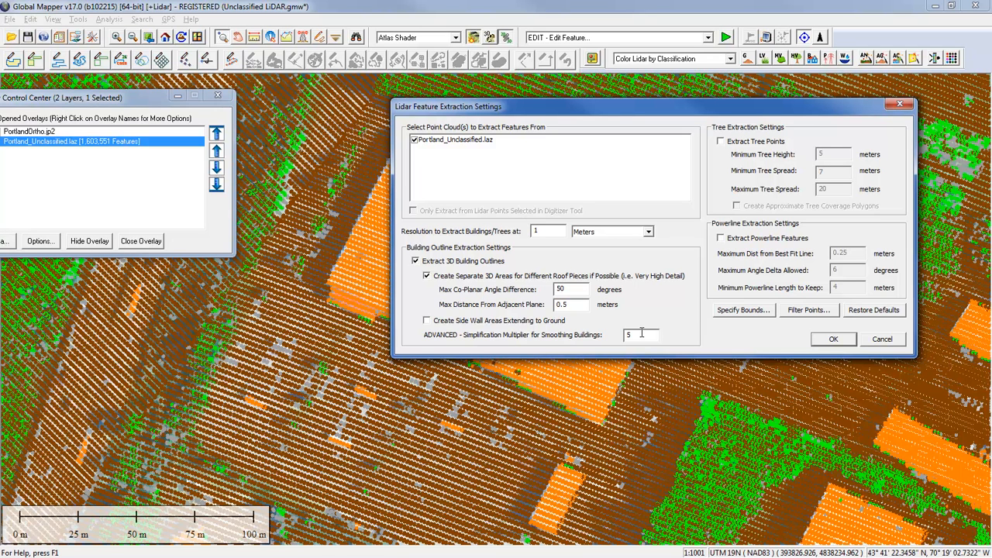
pyautogui.moveTo(641, 333); pyautogui.dragTo(621, 334)
pyautogui.click(637, 335)
pyautogui.click(834, 341)
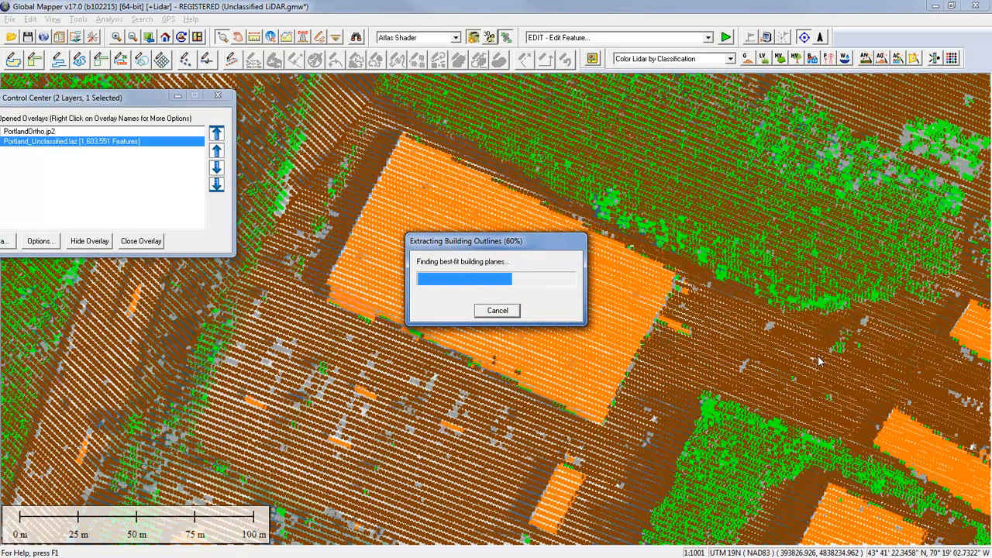
# Hide the Portland_Unclassified.laz layer and compare the extracted building outlines with the PortlandOrtho.jp2 imagery
pyautogui.moveTo(116, 103); pyautogui.dragTo(211, 94)
pyautogui.click(82, 132)
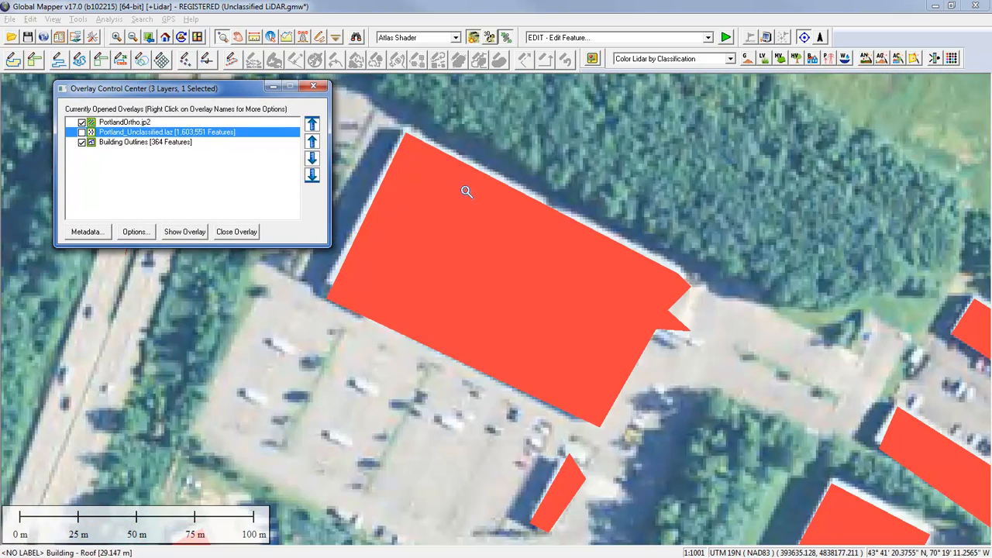
pyautogui.click(81, 142)
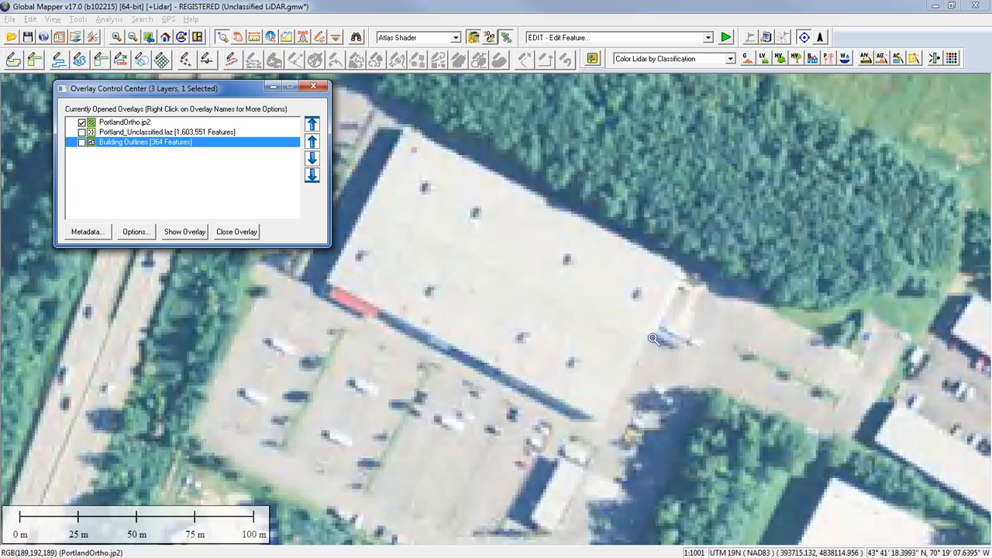
pyautogui.click(81, 143)
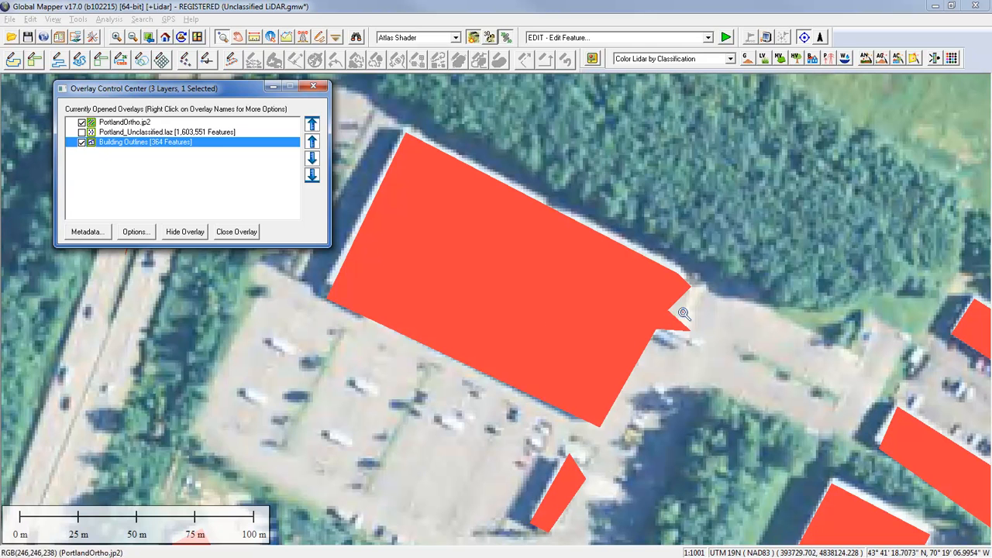
# Select the large building's outline to check its shape against the imagery, and clear the selection
pyautogui.click(320, 39)
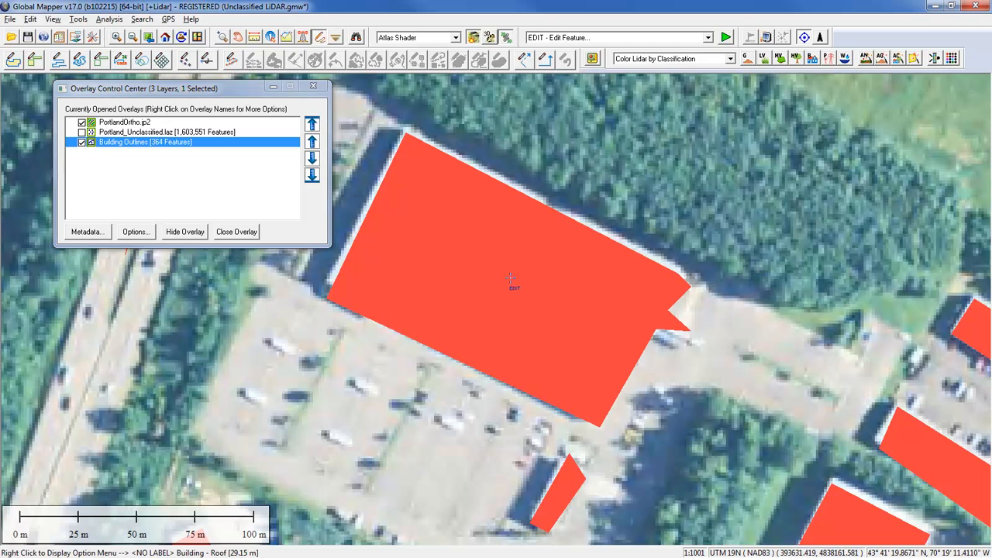
pyautogui.click(688, 321)
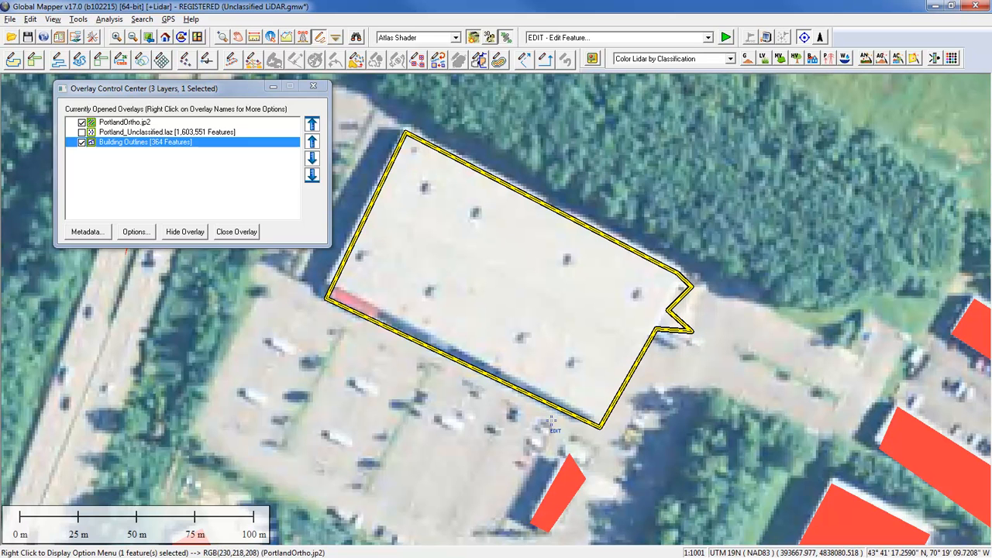
pyautogui.click(406, 390)
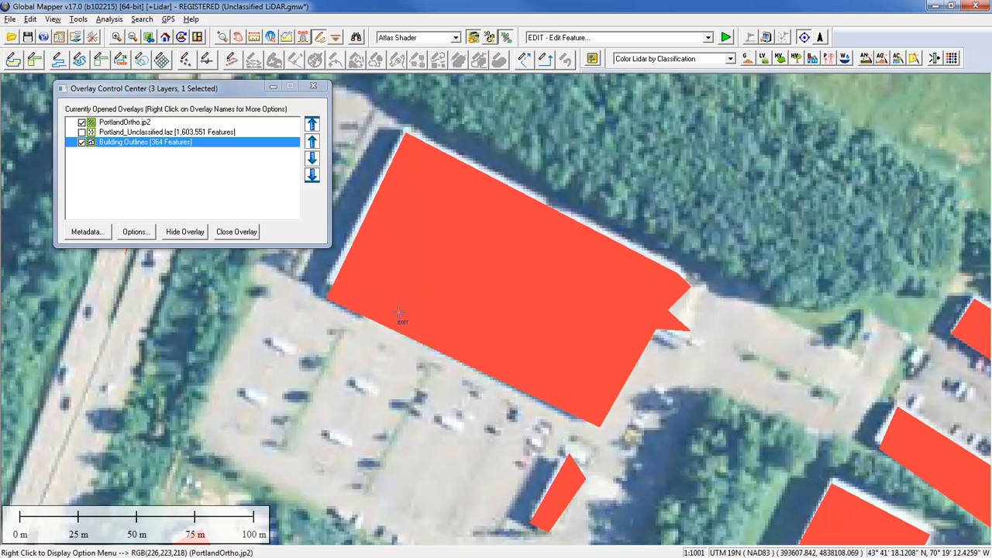
# Query the large building's roof feature and examine its average height and elevation attributes
pyautogui.click(271, 38)
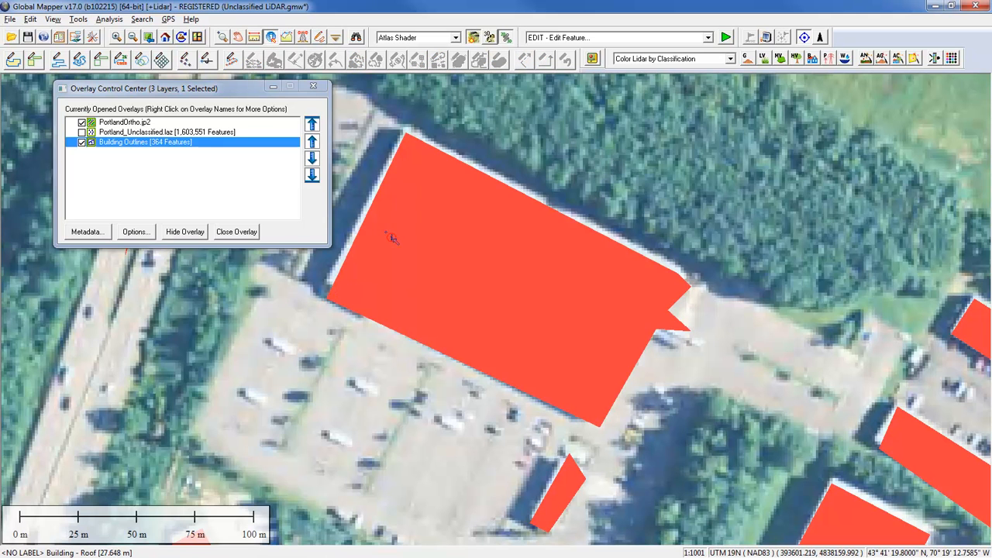
pyautogui.click(394, 243)
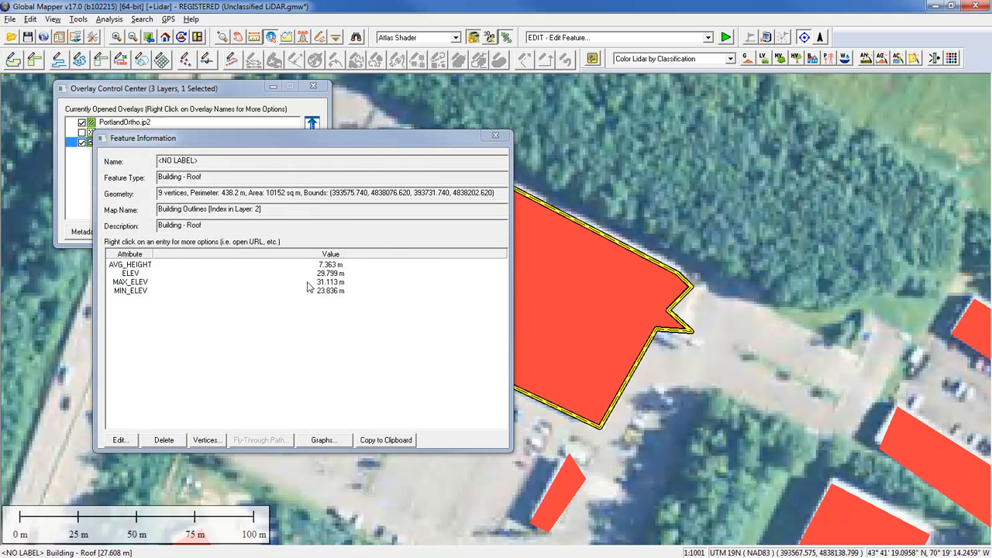
pyautogui.click(147, 266)
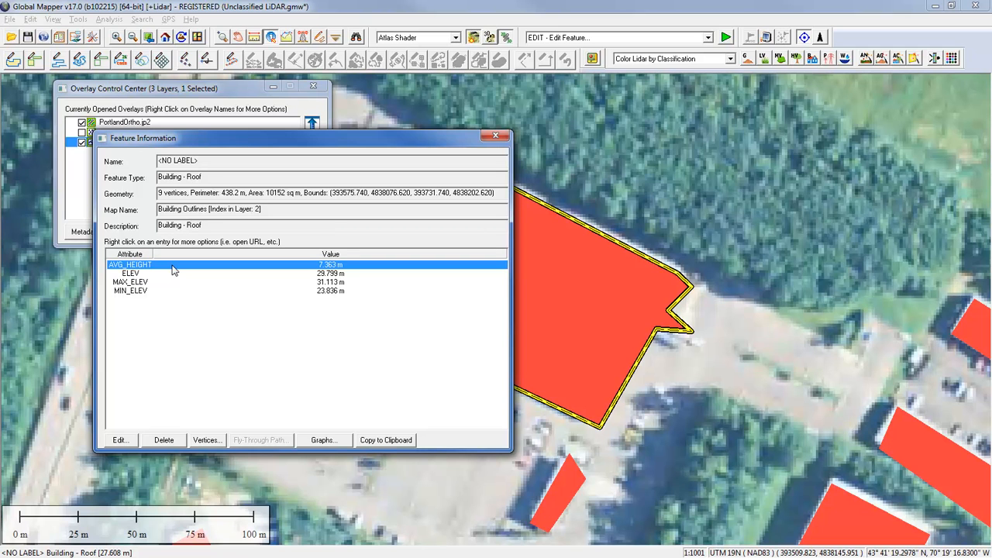
pyautogui.click(162, 276)
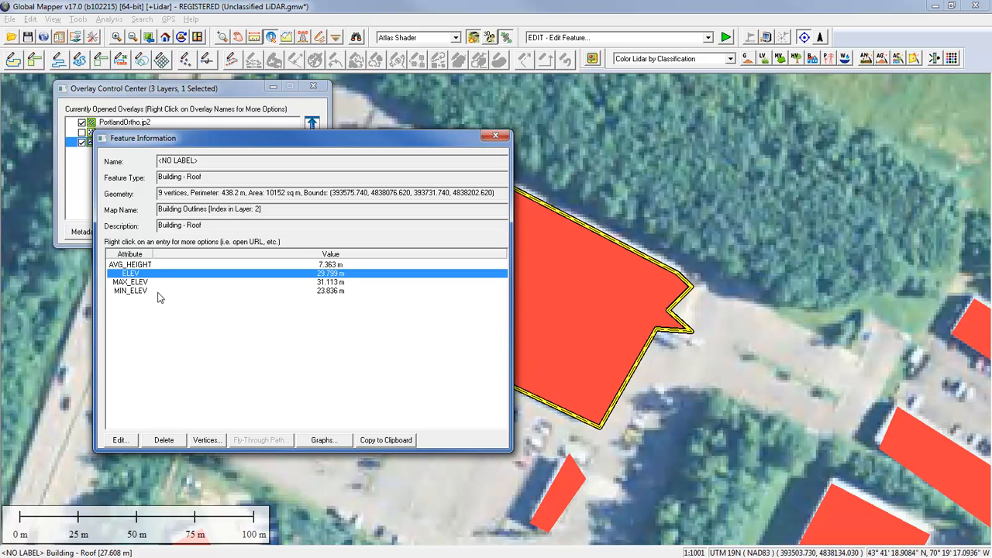
pyautogui.click(164, 266)
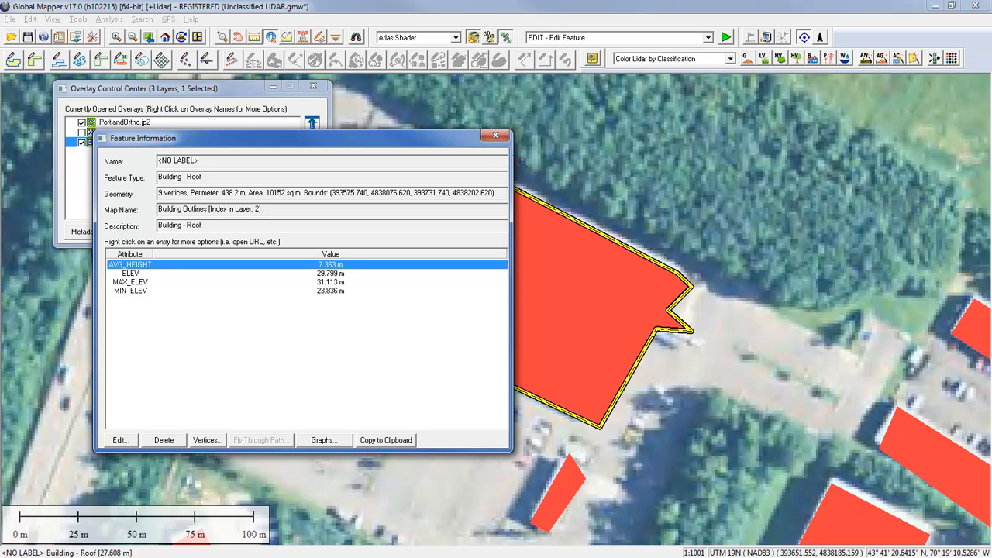
# Close the roof's feature information, clear the selection and view the extracted buildings in 3D over the imagery
pyautogui.click(495, 136)
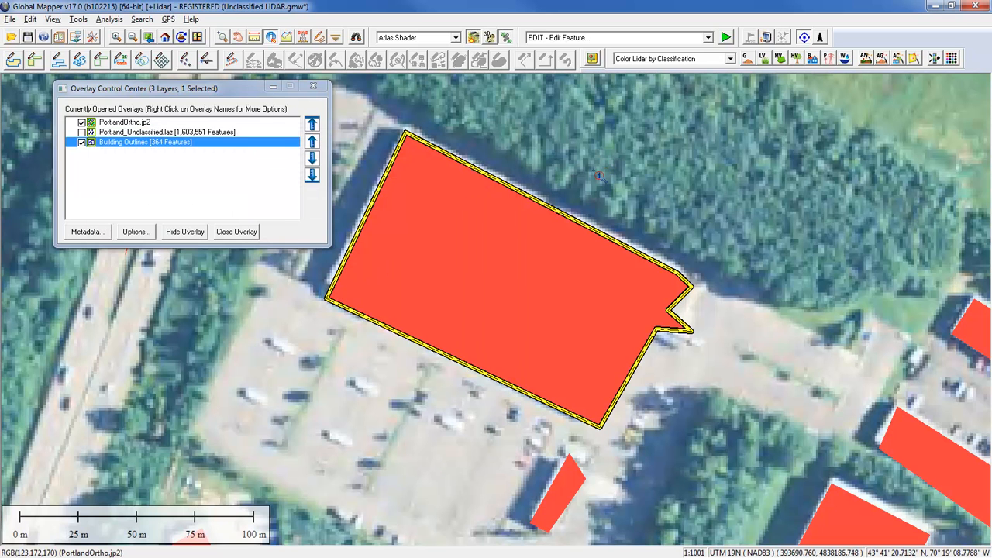
pyautogui.click(579, 173)
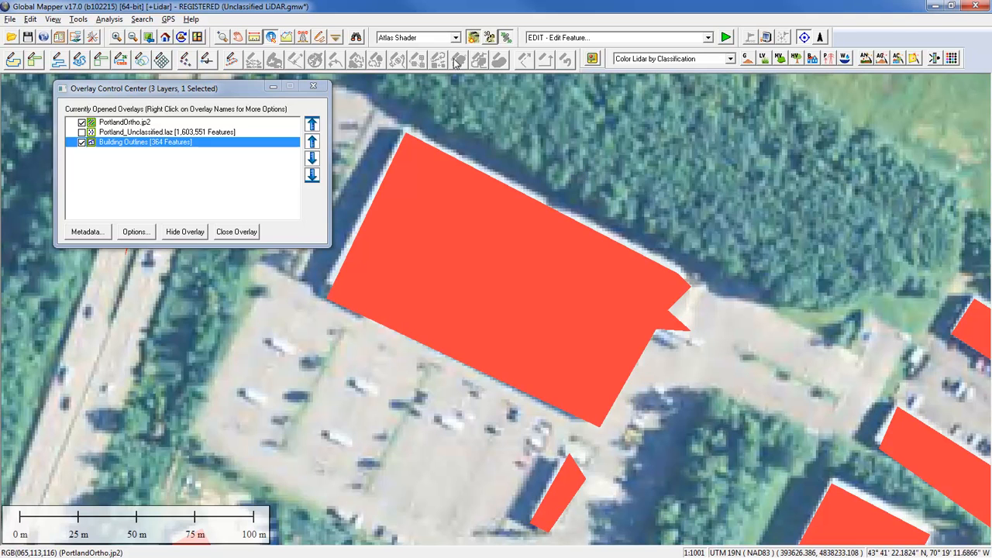
pyautogui.click(484, 38)
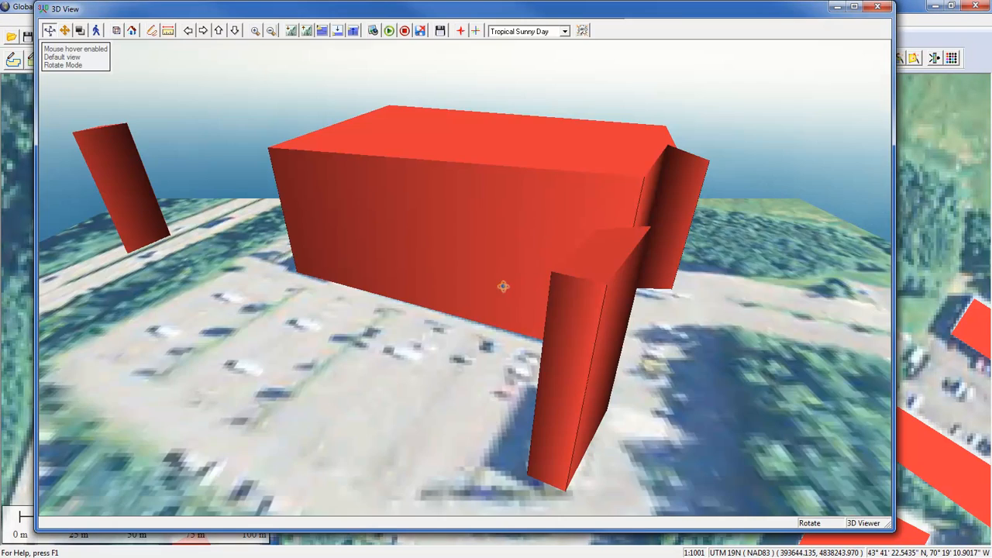
pyautogui.scroll(5, 411, 264)
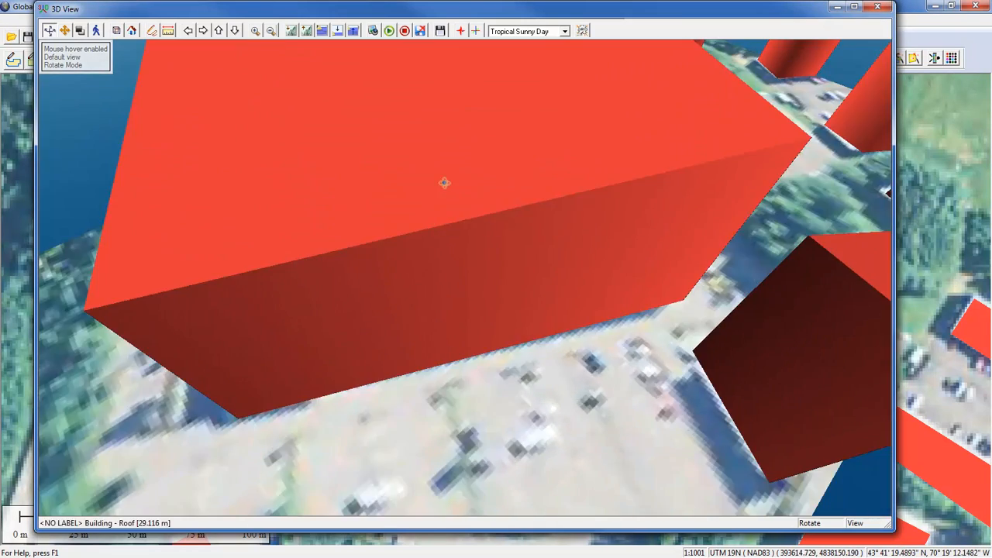
# Set the 3D view's vertical exaggeration to 1, inspect the large building's shape from several angles, and close the 3D view
pyautogui.click(582, 30)
pyautogui.doubleClick(140, 64)
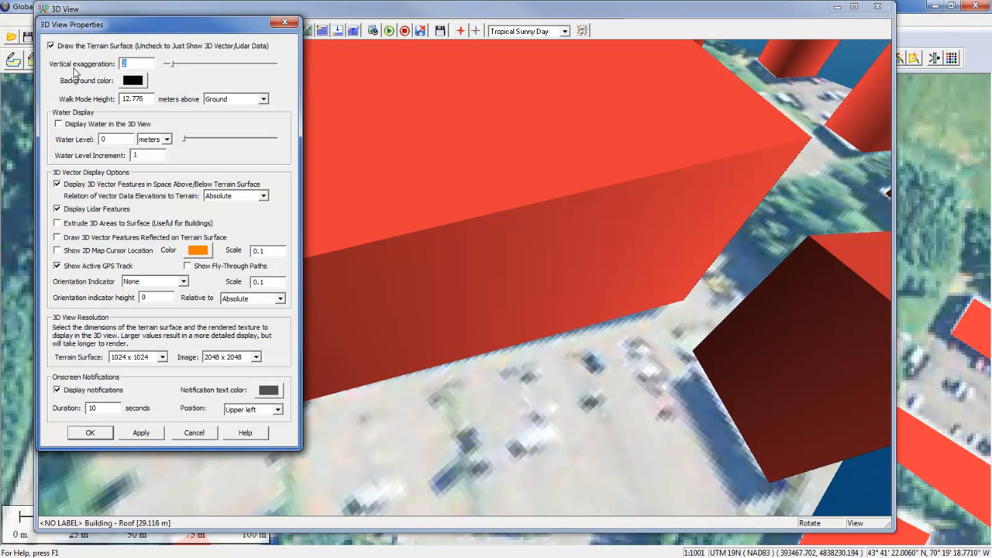
pyautogui.write('1')
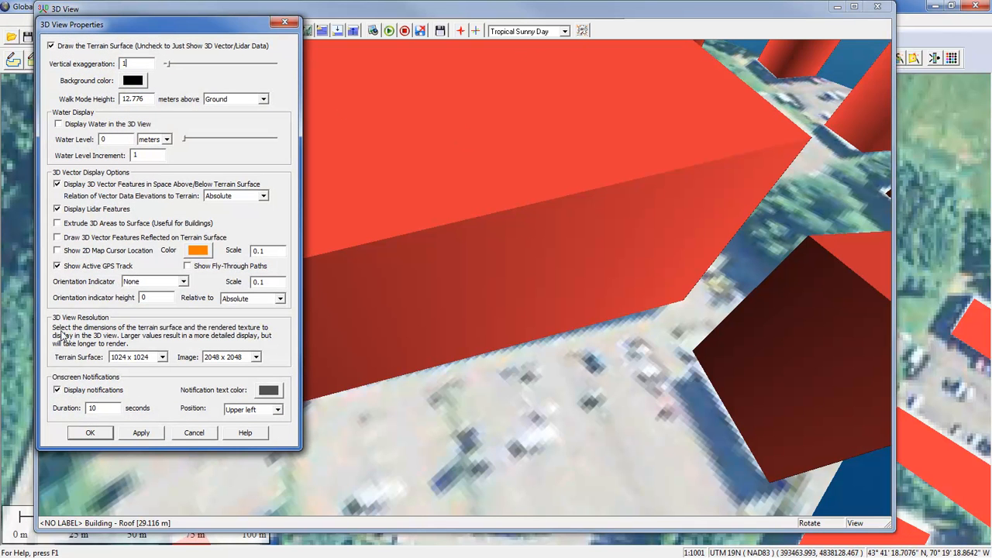
pyautogui.click(90, 433)
pyautogui.moveTo(195, 397); pyautogui.dragTo(238, 340)
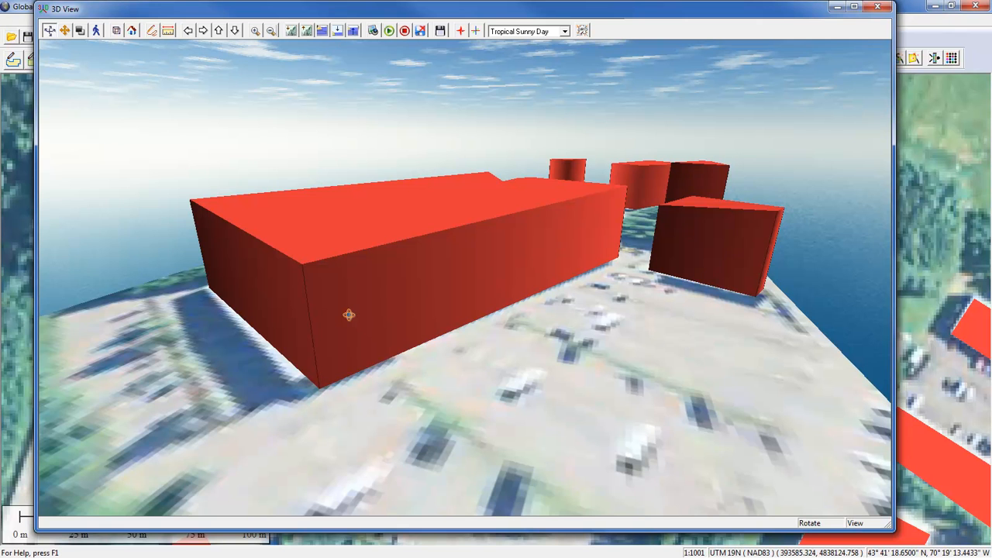
pyautogui.moveTo(354, 323); pyautogui.dragTo(329, 335)
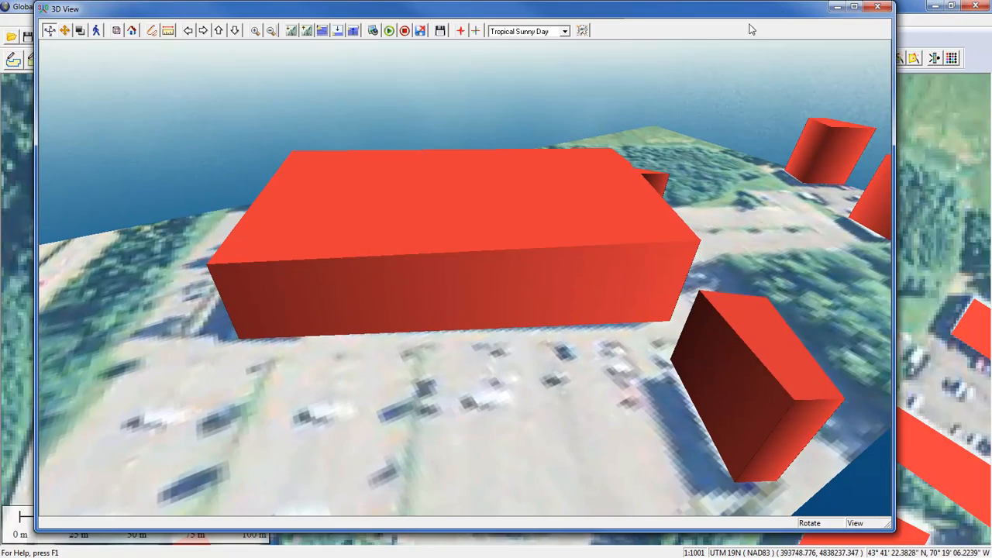
pyautogui.click(878, 7)
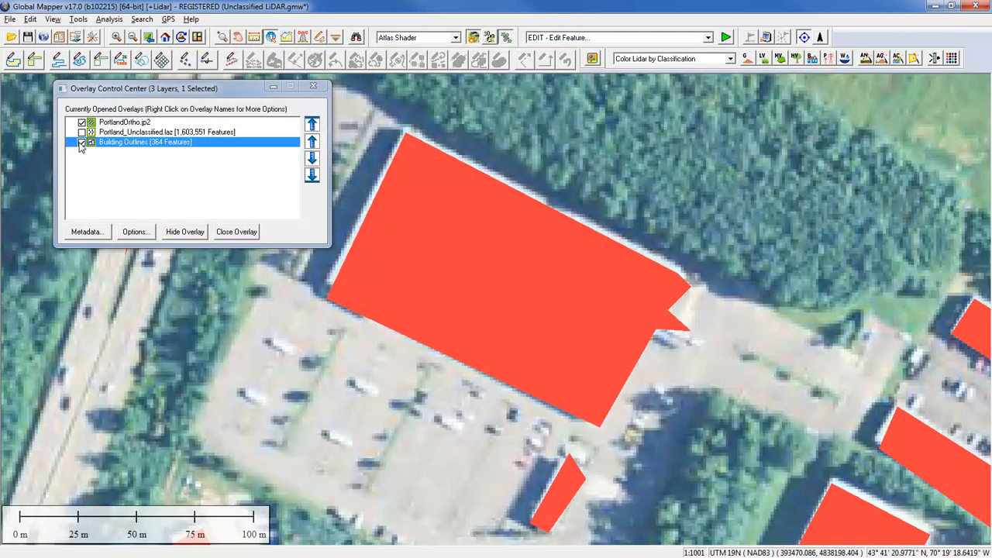
# Hide the Building Outlines layer and display the Portland_Unclassified.laz point cloud over the densely wooded area
pyautogui.click(82, 142)
pyautogui.click(81, 132)
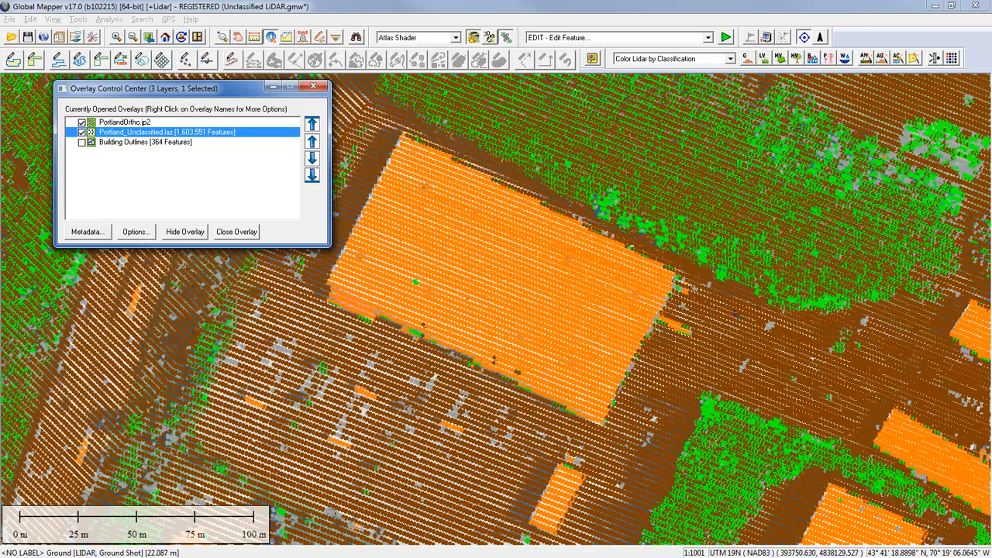
pyautogui.scroll(-1, 748, 338)
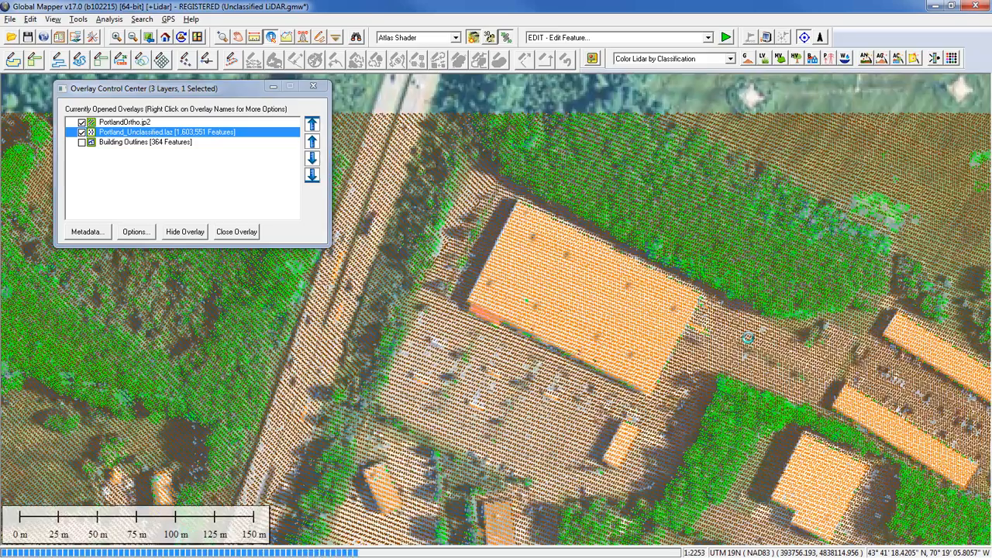
pyautogui.scroll(-2, 737, 349)
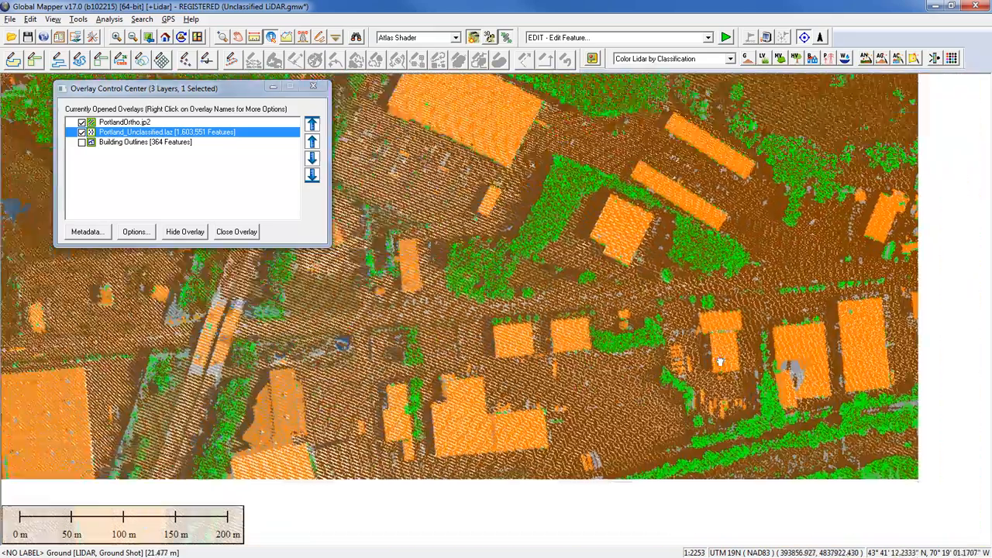
pyautogui.moveTo(721, 362); pyautogui.dragTo(523, 217)
pyautogui.moveTo(744, 396); pyautogui.dragTo(474, 230)
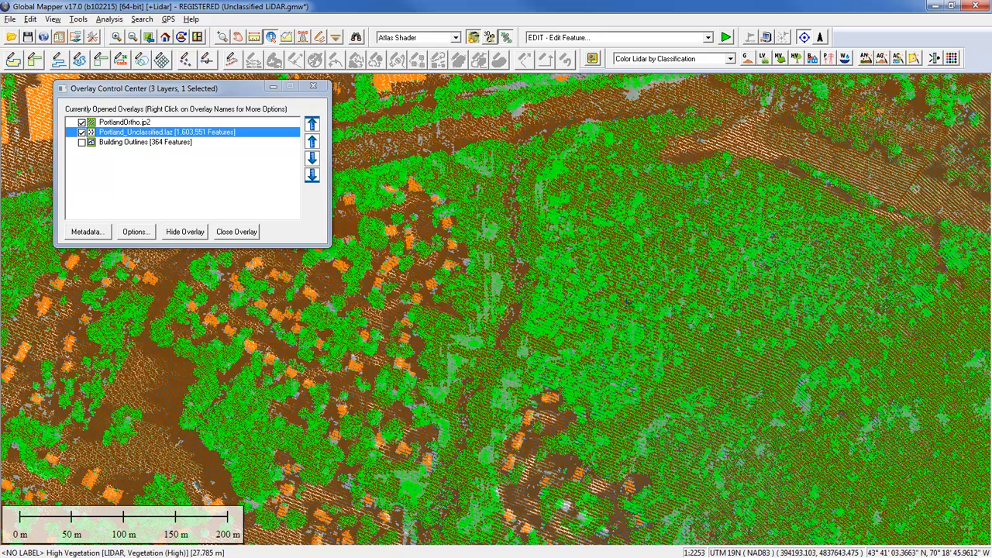
# Draw a path profile about 268 m long through the dense forest, examine the vegetation and ground points, and clear the path
pyautogui.click(271, 37)
pyautogui.click(578, 226)
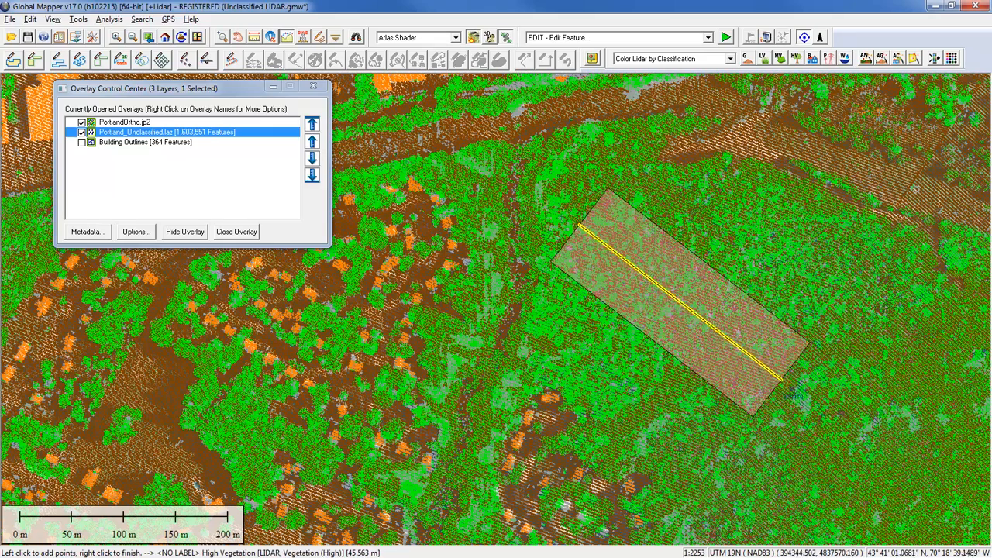
pyautogui.rightClick(804, 390)
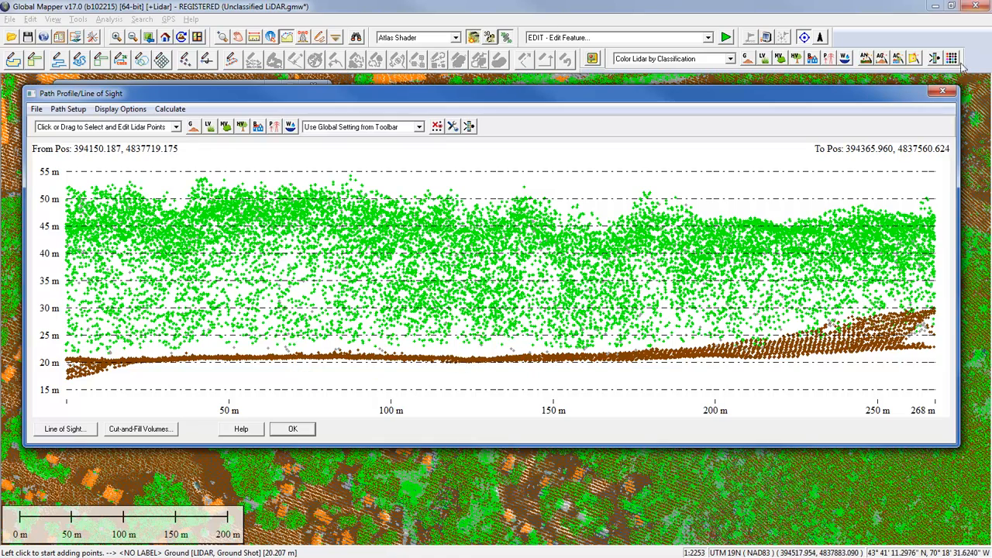
pyautogui.click(942, 92)
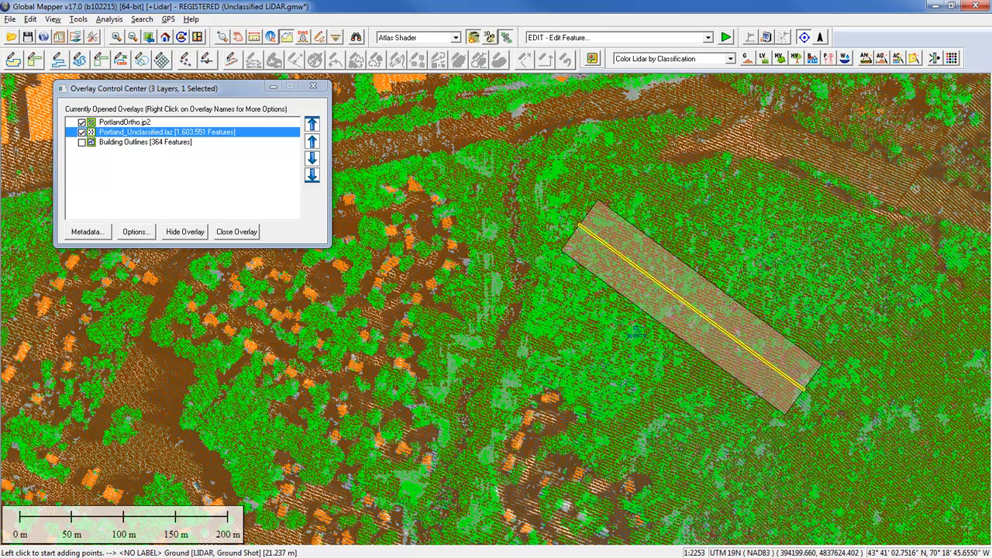
pyautogui.press('Escape')
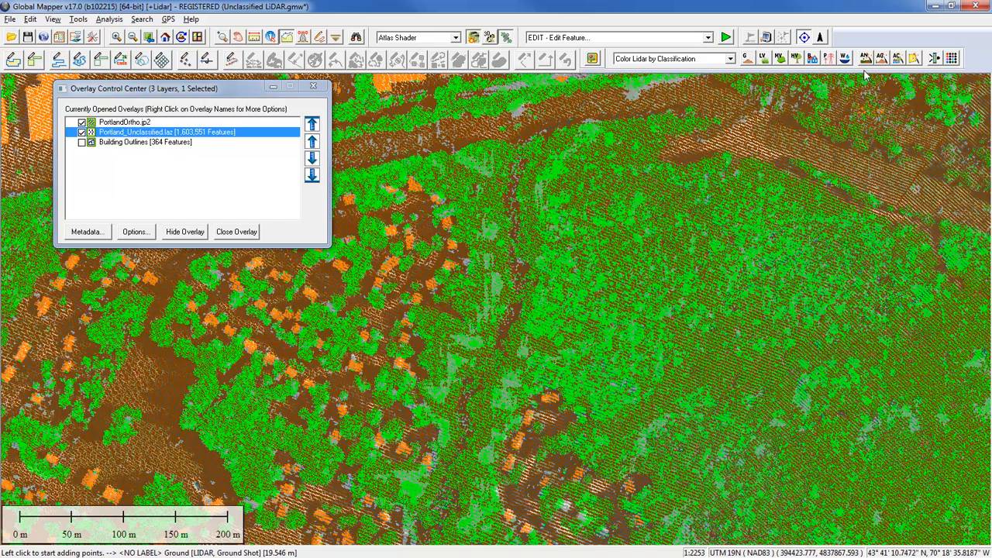
# Extract tree points without building outlines from Portland_Unclassified.laz at 1 meter resolution, with a minimum tree height of 5 meters
pyautogui.click(913, 59)
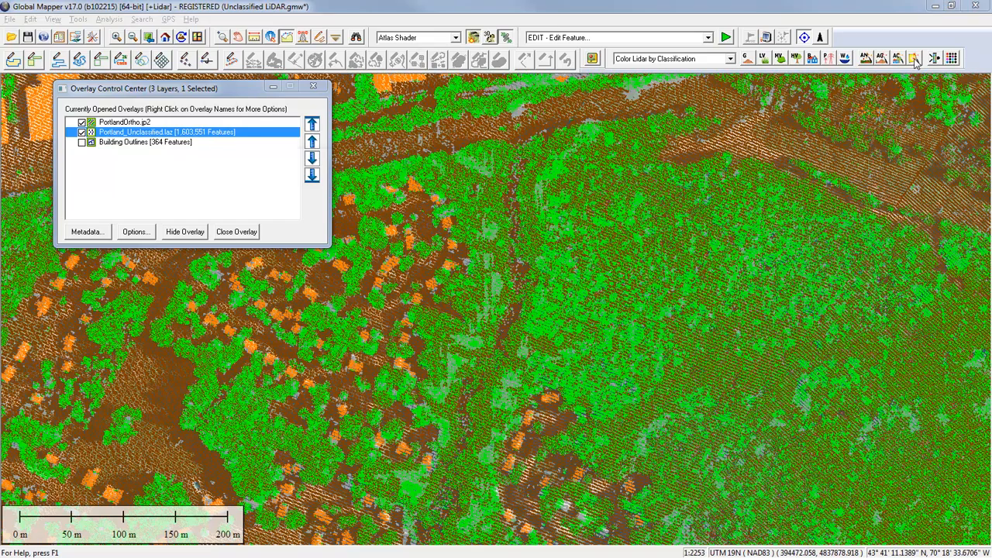
pyautogui.click(260, 313)
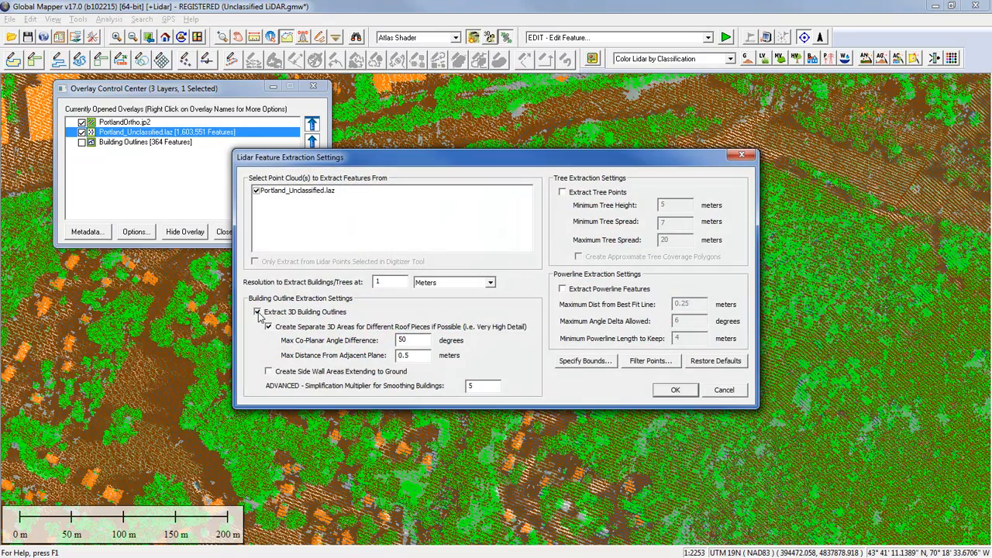
pyautogui.click(564, 193)
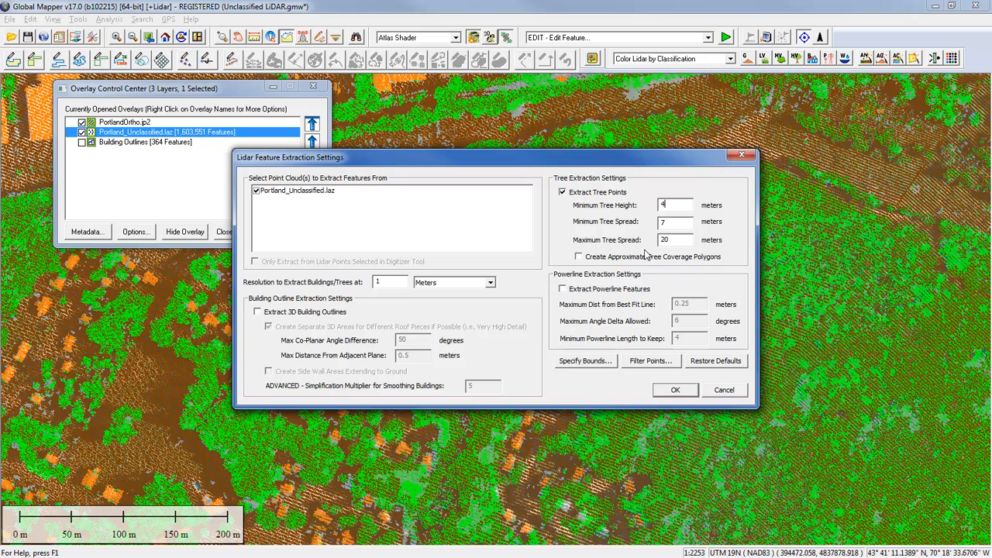
pyautogui.doubleClick(659, 204)
pyautogui.write('5')
pyautogui.click(682, 225)
pyautogui.click(673, 391)
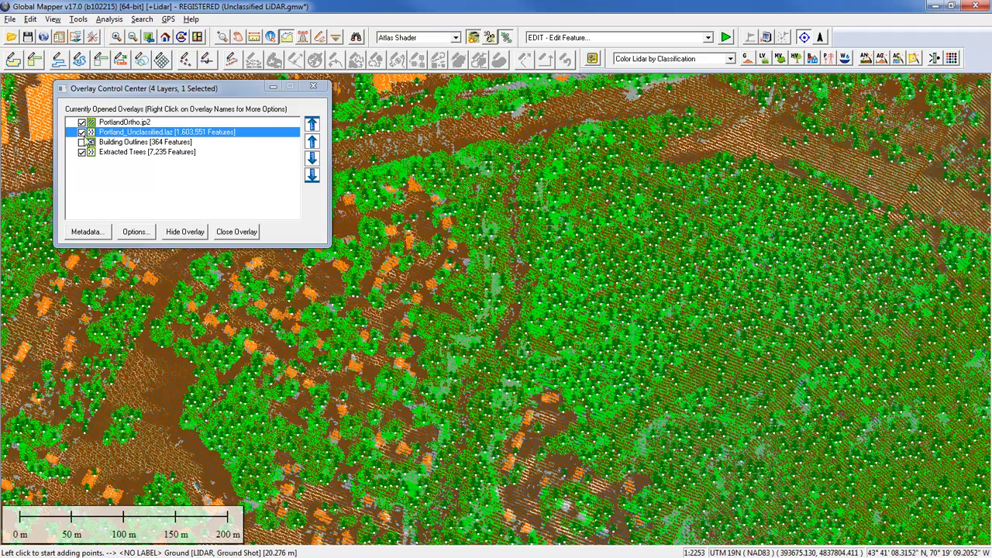
# Hide the point cloud and PortlandOrtho.jp2 layers and query one extracted tree's elevation, height, average spread and maximum spread
pyautogui.click(81, 133)
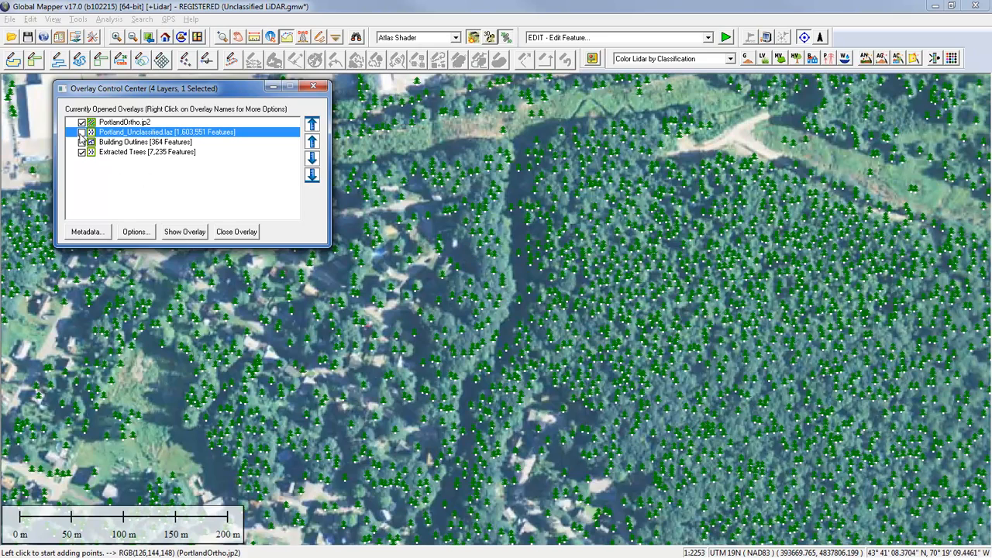
pyautogui.click(82, 123)
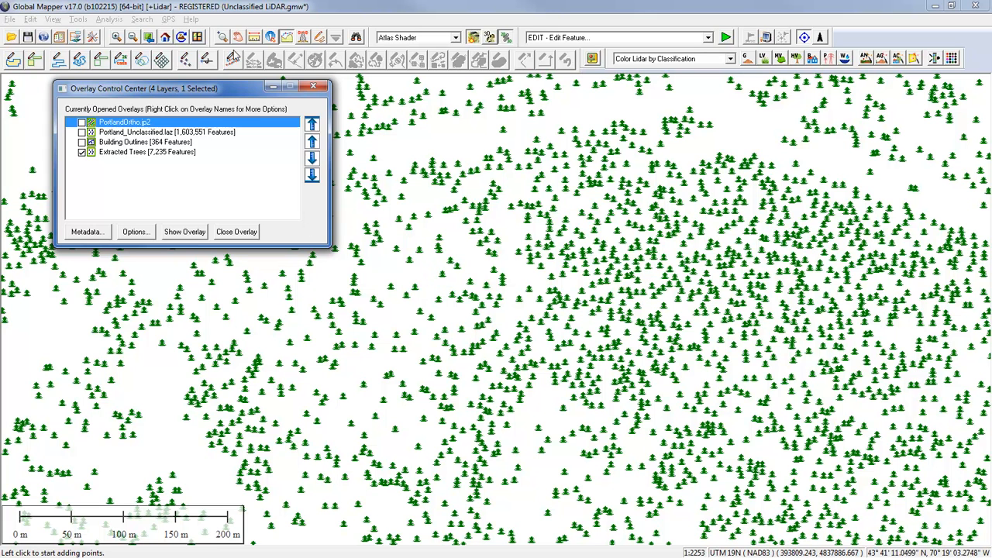
pyautogui.click(271, 38)
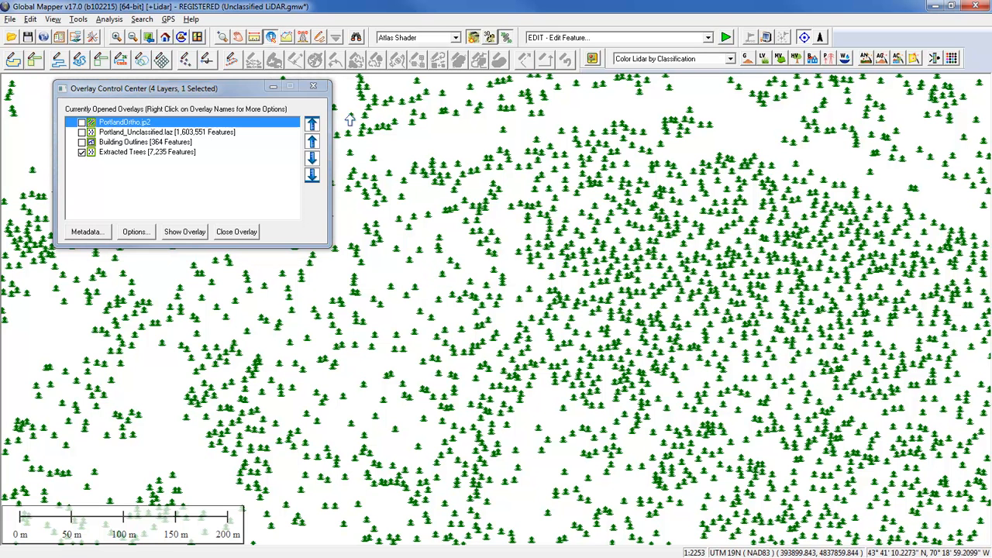
pyautogui.click(485, 238)
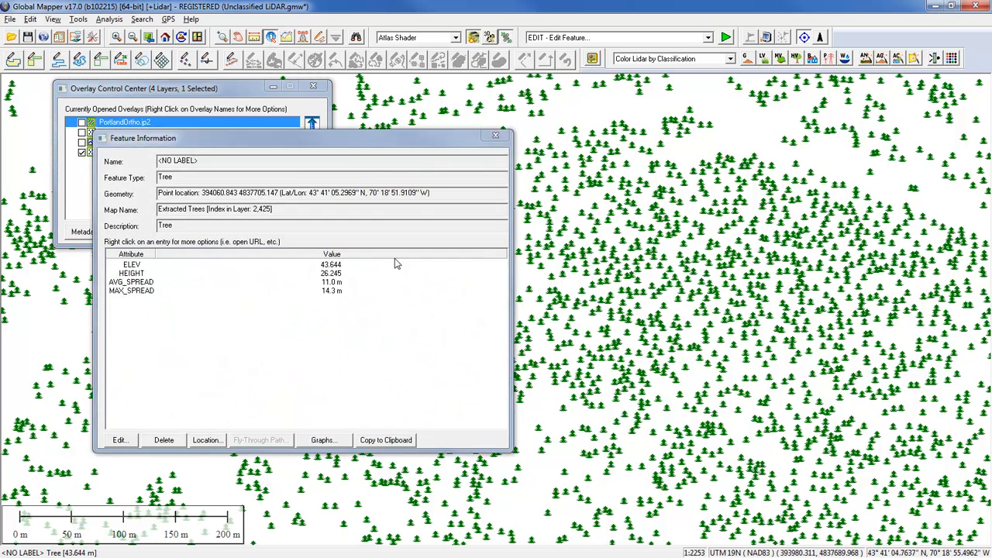
pyautogui.click(326, 276)
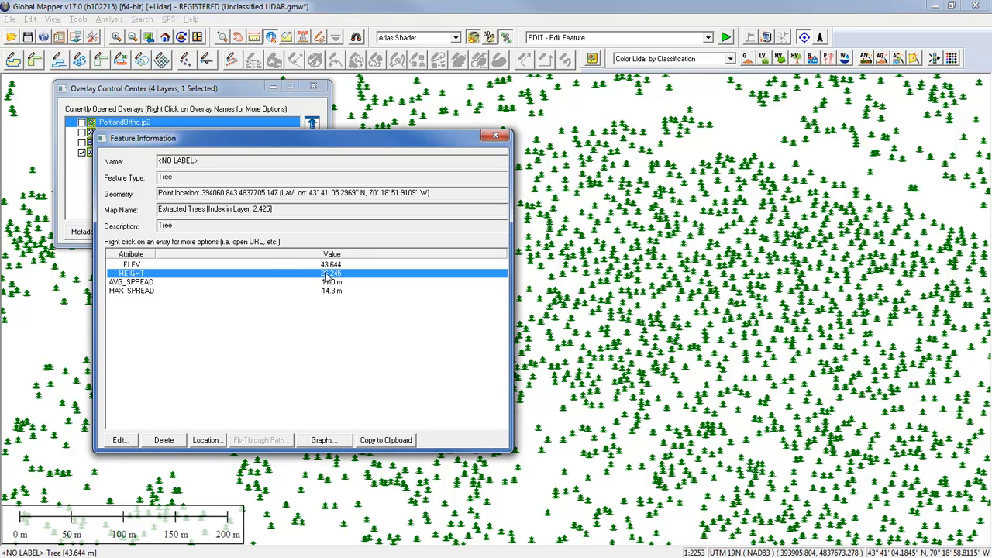
pyautogui.click(332, 266)
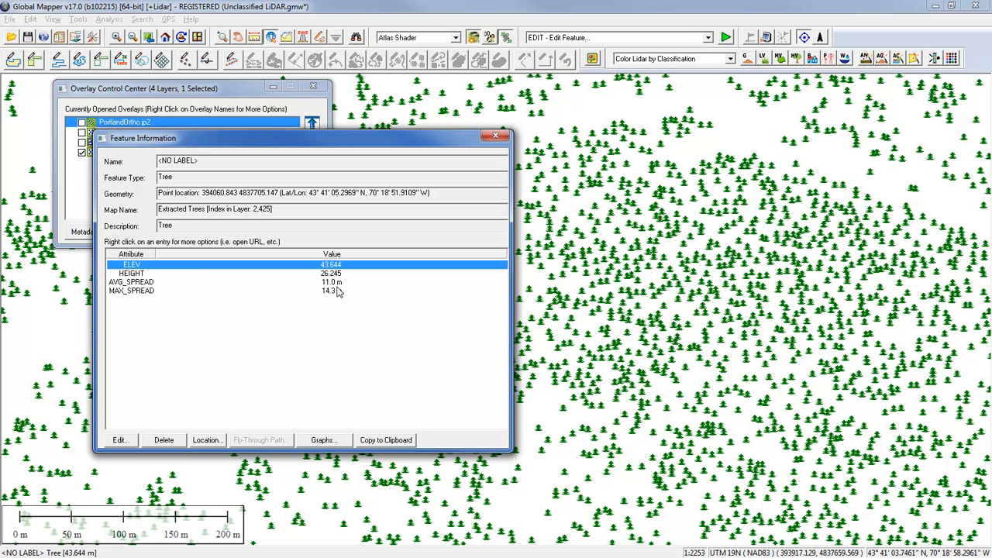
pyautogui.click(337, 284)
pyautogui.click(337, 290)
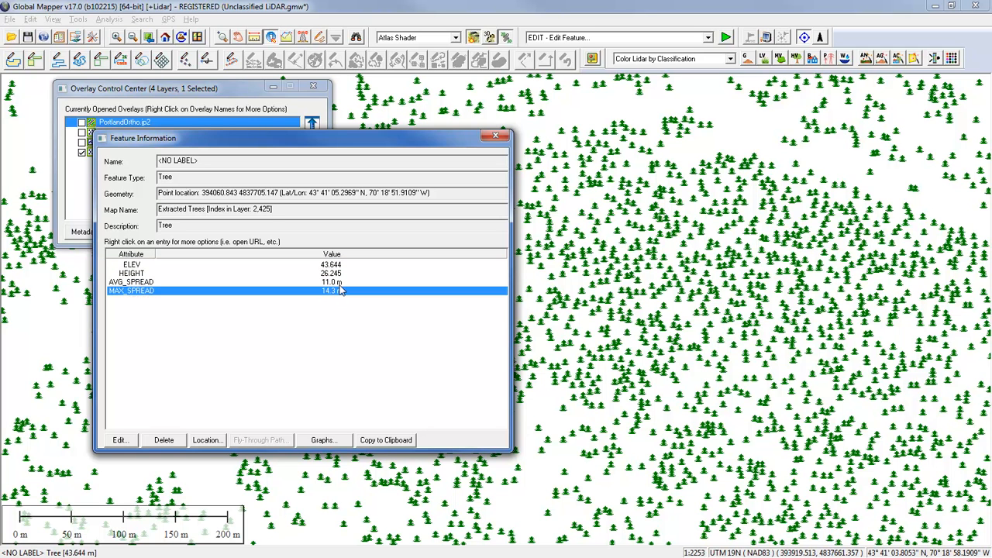
pyautogui.click(339, 285)
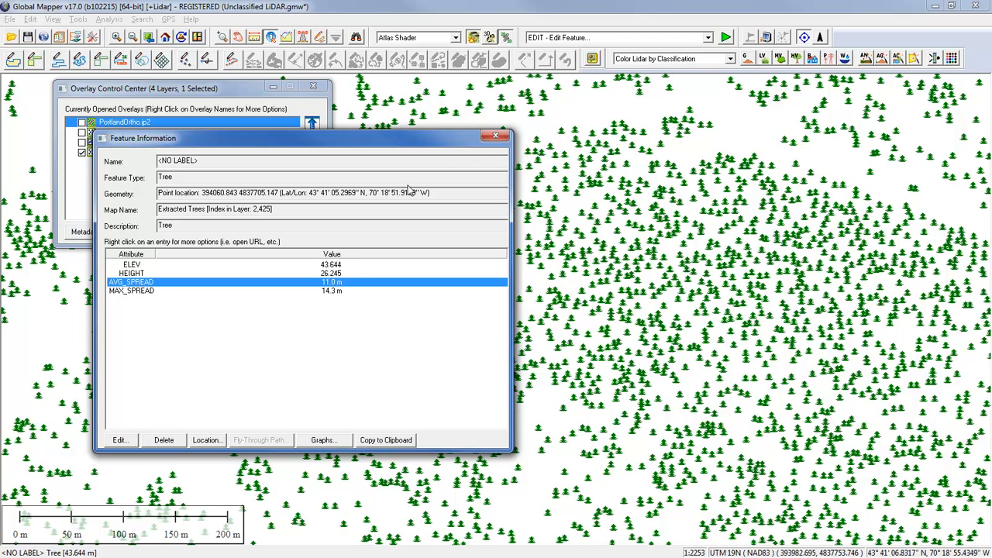
pyautogui.click(496, 137)
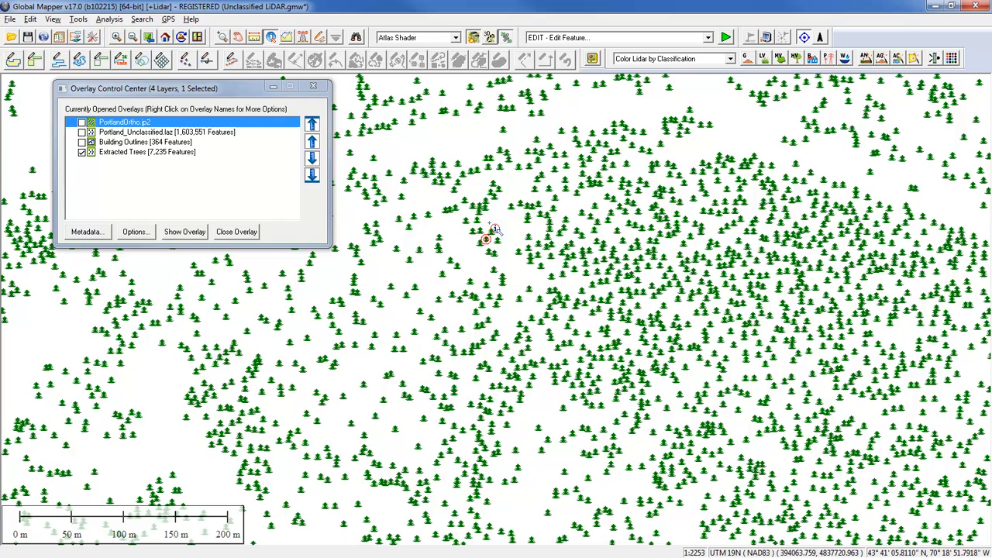
# Search the vector data of the visible layers, set the comparison type to Number, and sort the trees by HEIGHT, tallest first
pyautogui.click(356, 38)
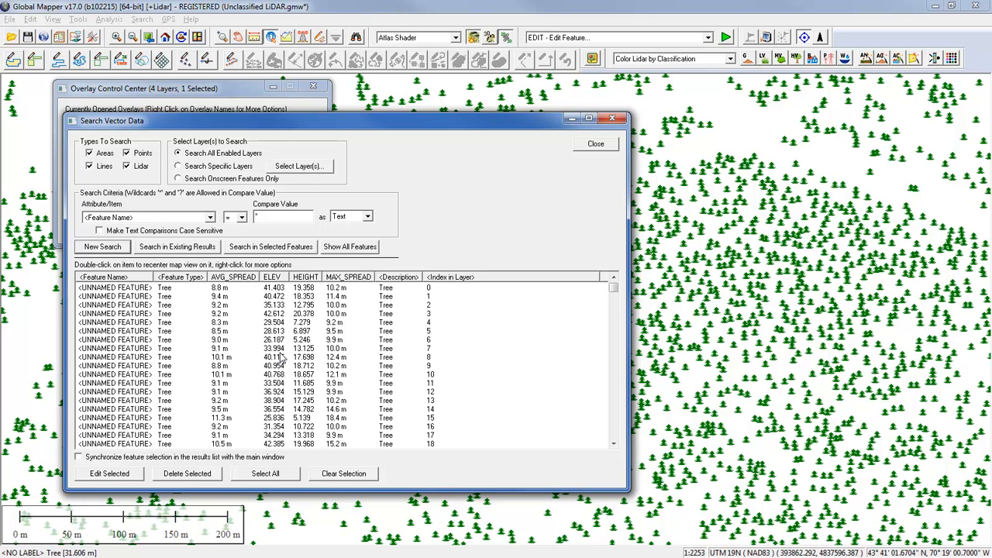
pyautogui.click(367, 216)
pyautogui.click(345, 230)
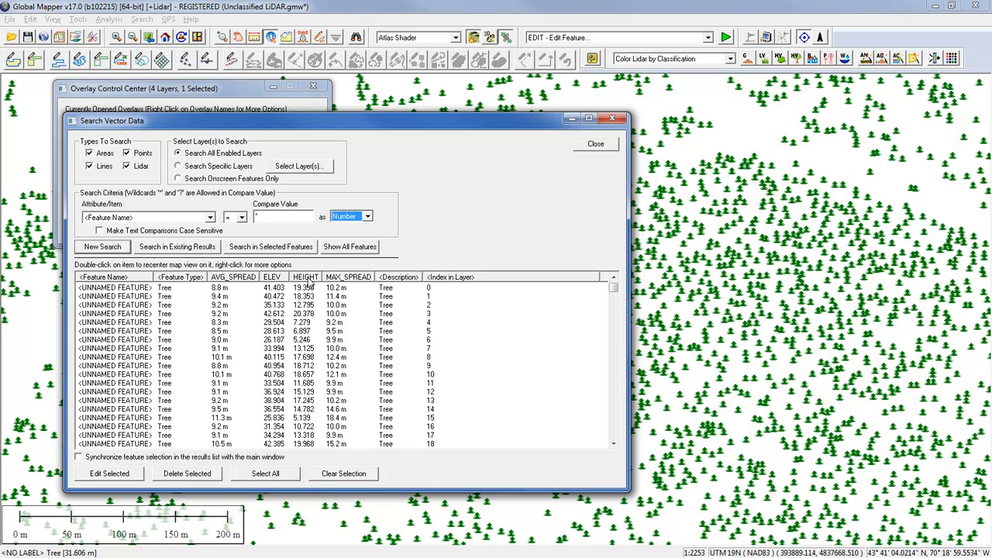
pyautogui.click(308, 279)
pyautogui.click(309, 280)
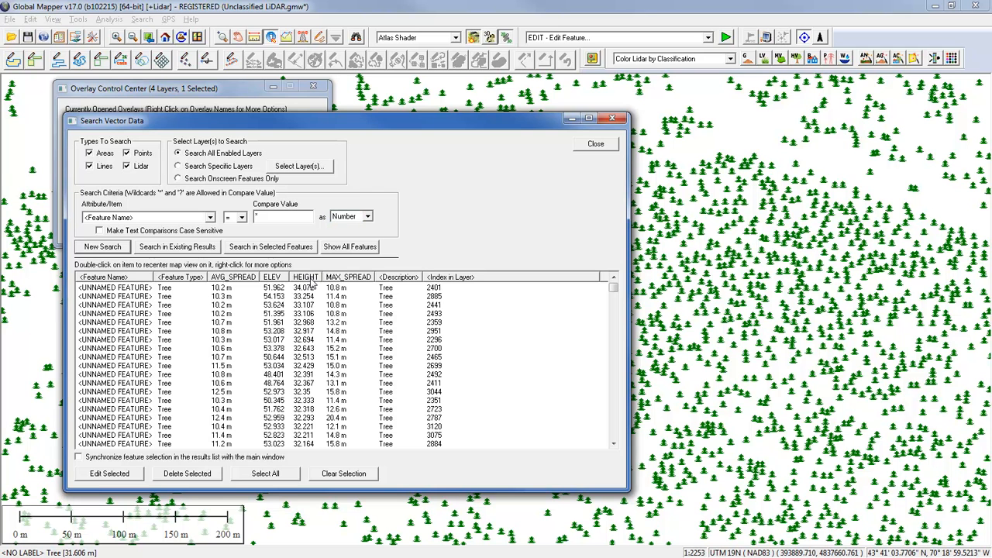
# Select the tallest tree in the results and browse down the list to review the decreasing heights
pyautogui.click(309, 288)
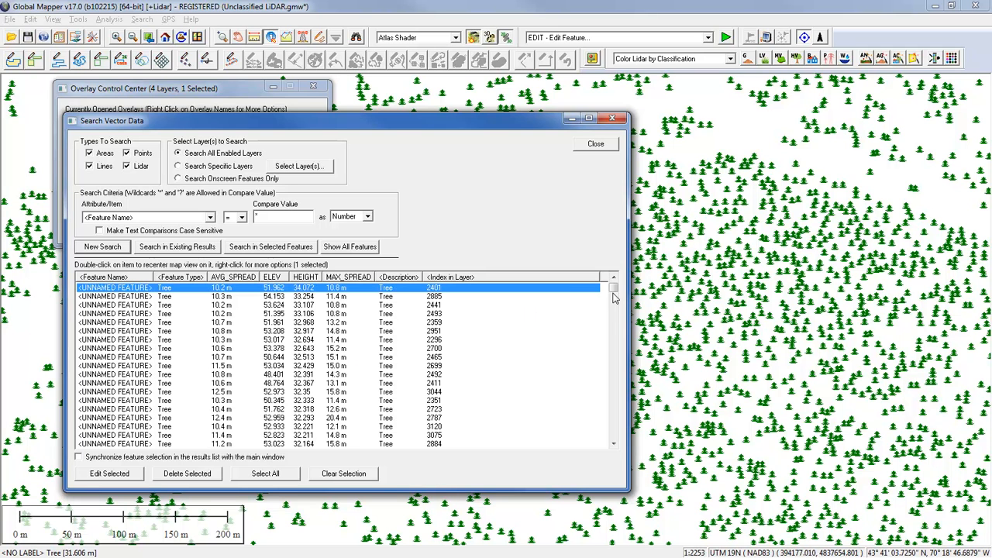
pyautogui.click(614, 324)
pyautogui.click(615, 323)
pyautogui.click(615, 324)
pyautogui.click(614, 323)
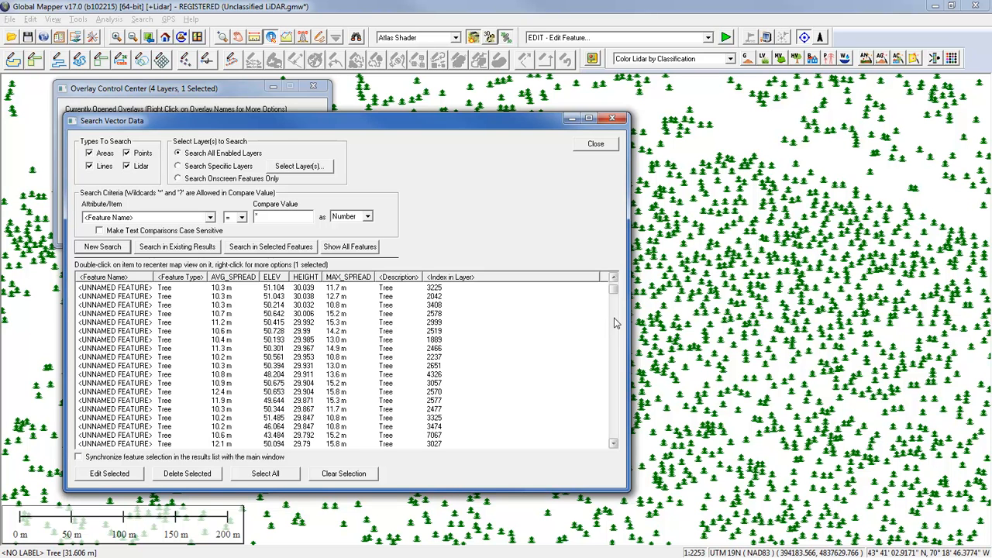
# Select all trees at least 30 m tall in the search results, check their locations on the map, and close the search
pyautogui.keyDown('shift'); pyautogui.click(313, 314); pyautogui.keyUp('shift')
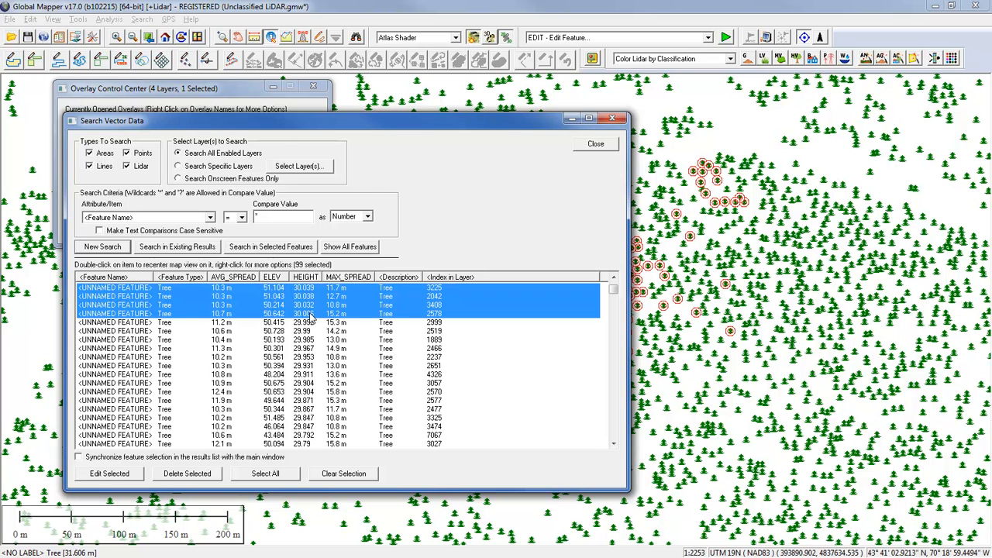
pyautogui.moveTo(615, 291); pyautogui.dragTo(616, 288)
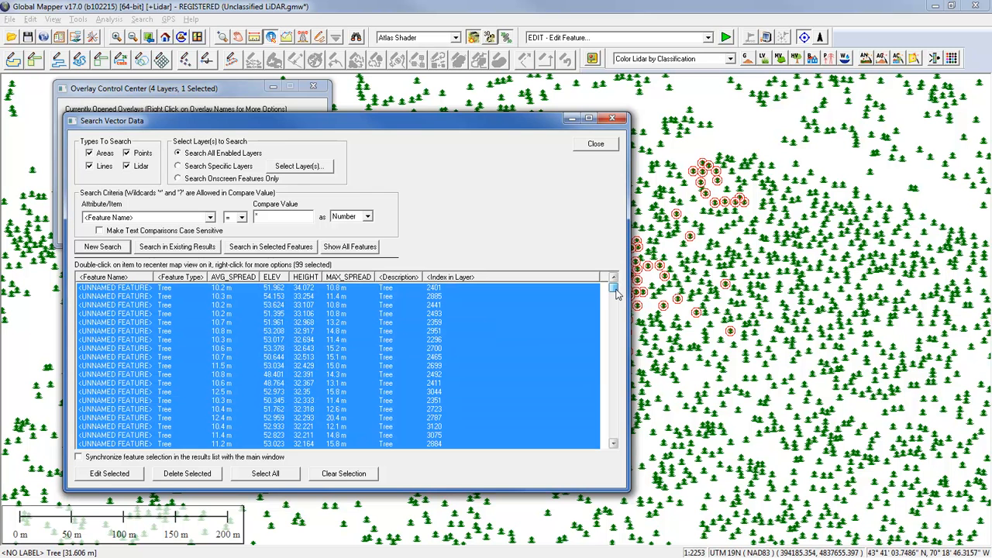
pyautogui.moveTo(531, 129); pyautogui.dragTo(499, 148)
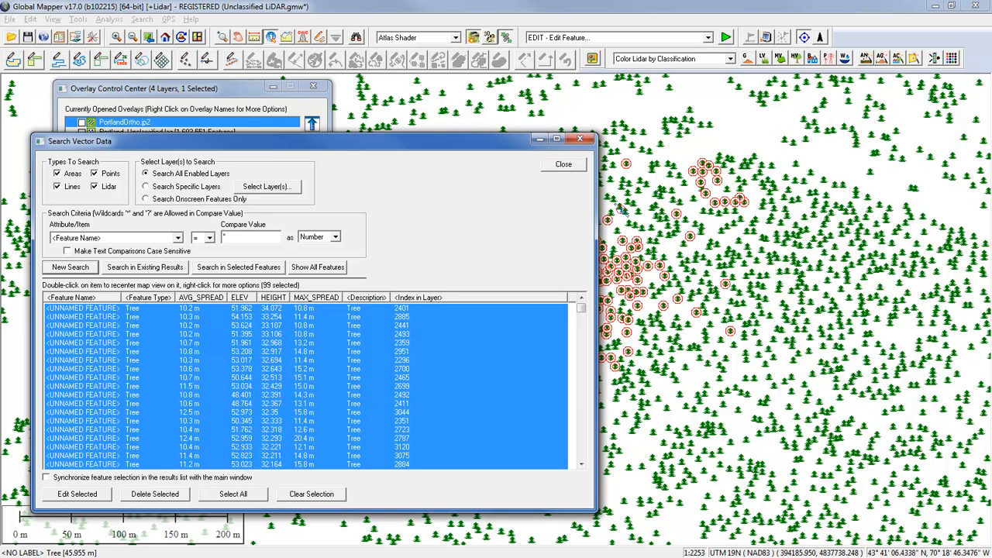
pyautogui.click(579, 140)
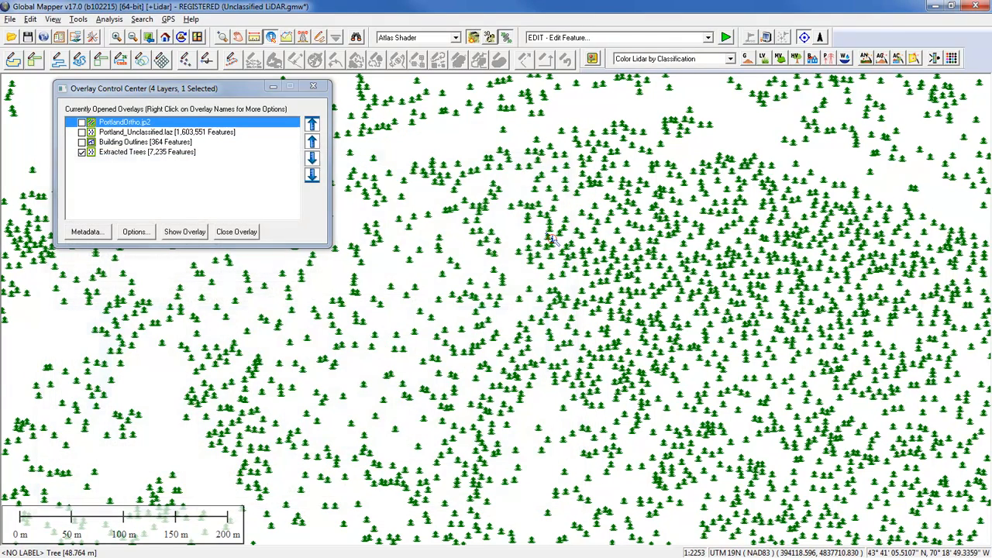
# Show the PortlandOrtho.jp2 imagery beneath the extracted trees and examine the tree models in the 3D view from several angles
pyautogui.click(81, 122)
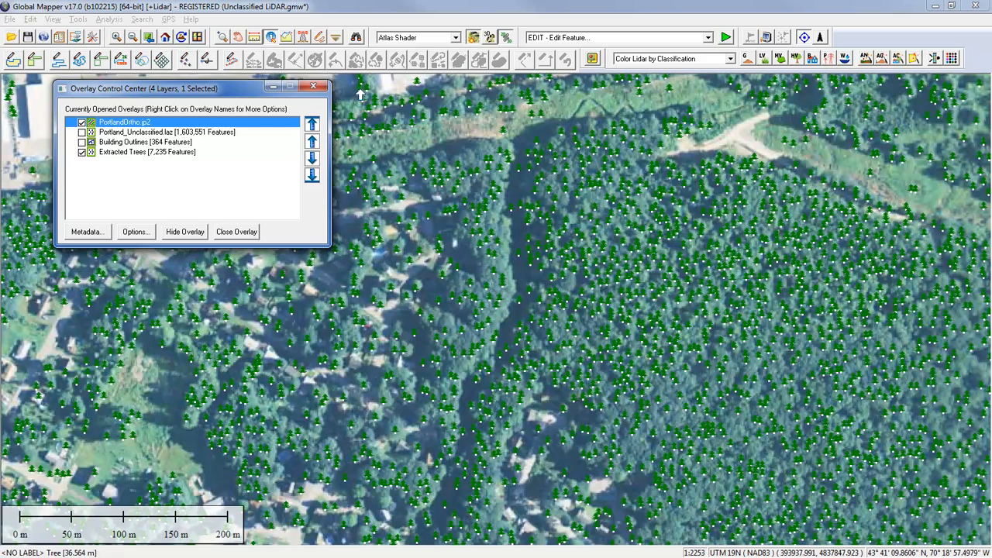
pyautogui.click(479, 43)
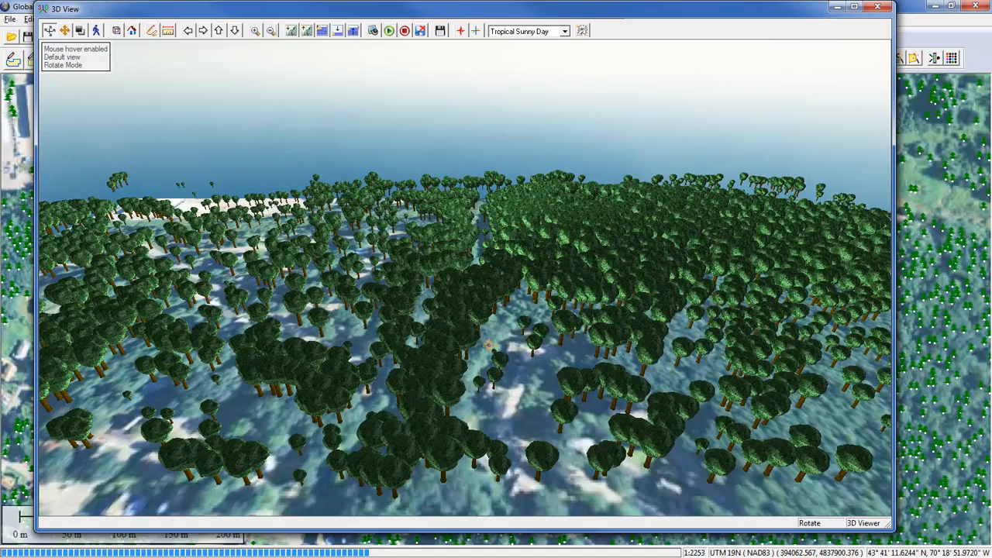
pyautogui.moveTo(489, 344); pyautogui.dragTo(468, 317)
pyautogui.scroll(3, 462, 313)
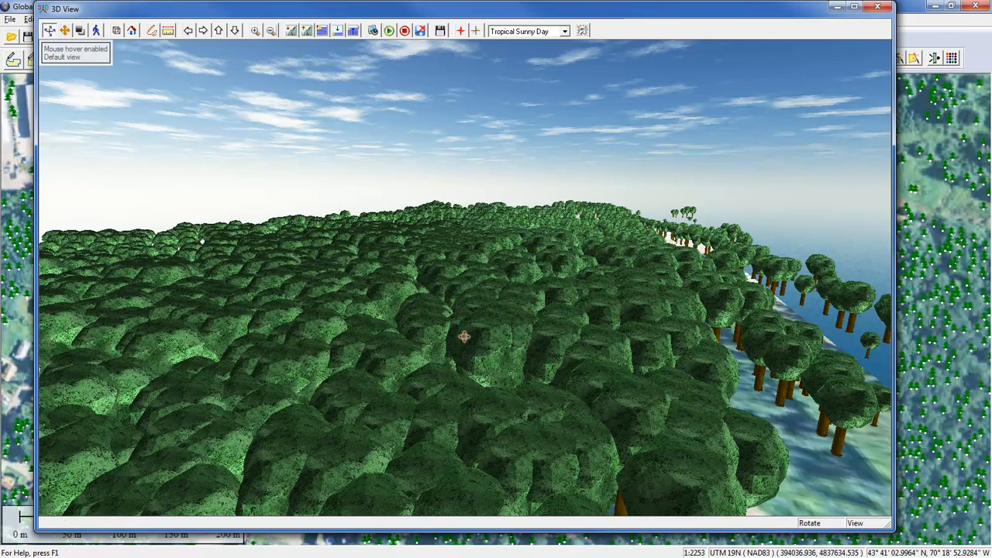
pyautogui.scroll(3, 465, 335)
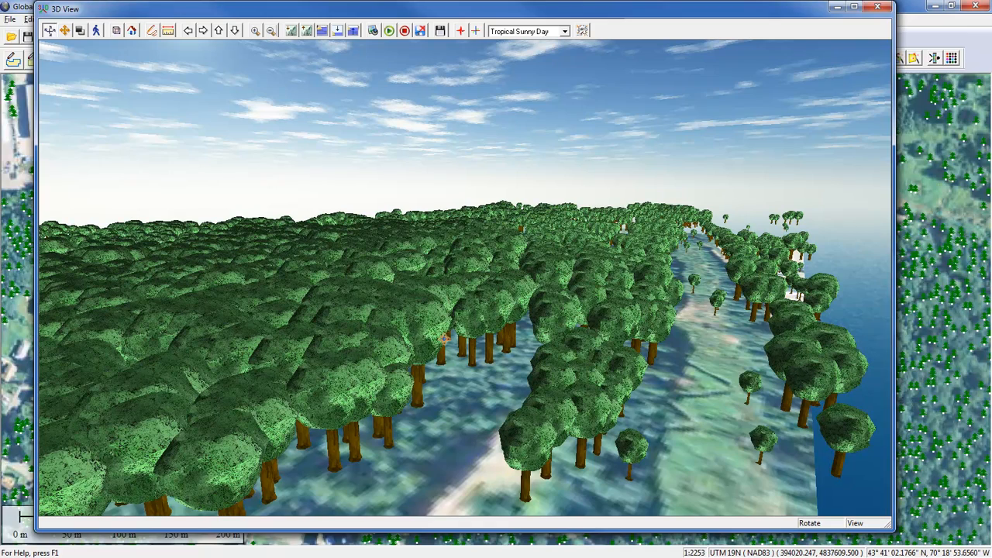
pyautogui.moveTo(444, 345); pyautogui.dragTo(531, 319)
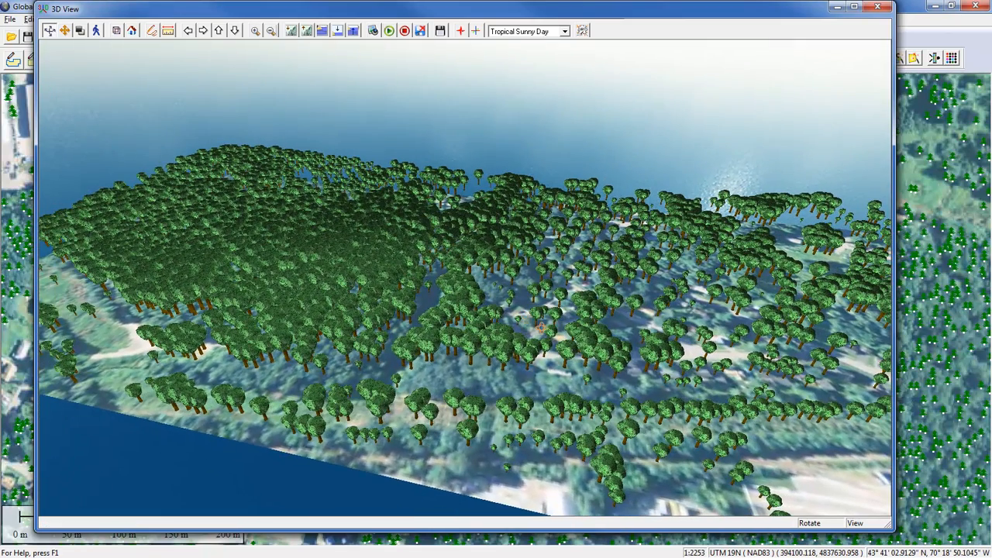
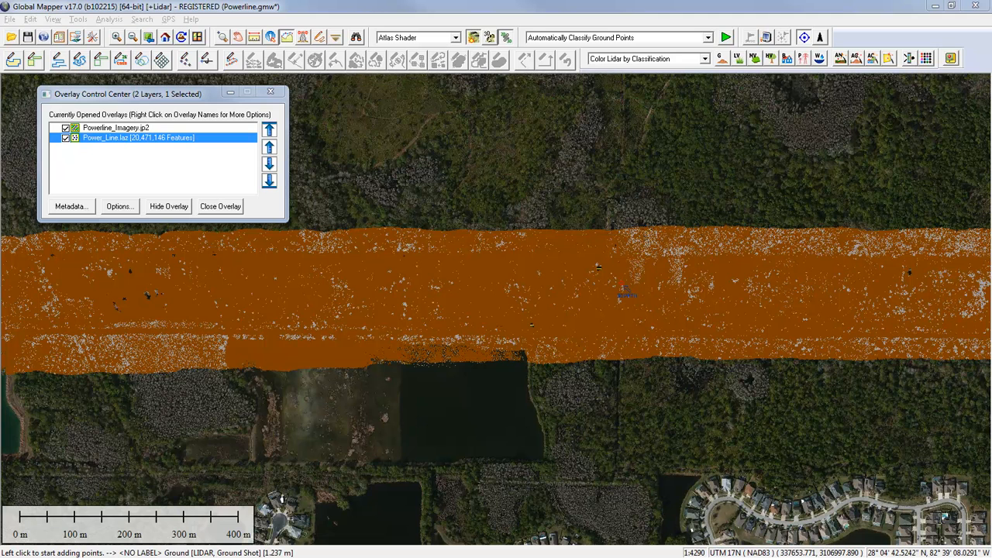
# Set up Lidar feature extraction for powerlines only on Power_Line.laz, keeping 0.25 m maximum distance, 6 degrees angle delta and 4 m minimum length
pyautogui.click(891, 59)
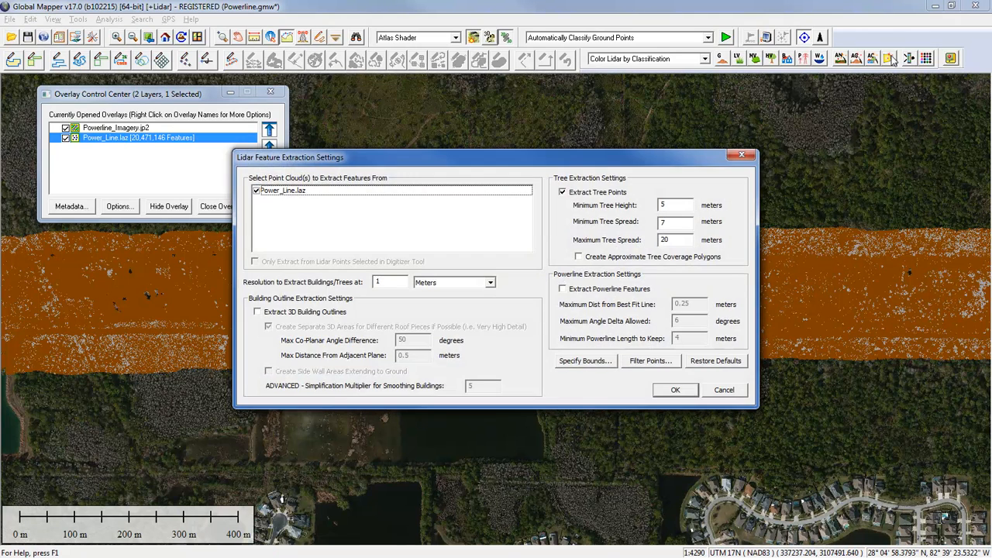
pyautogui.moveTo(446, 157); pyautogui.dragTo(441, 158)
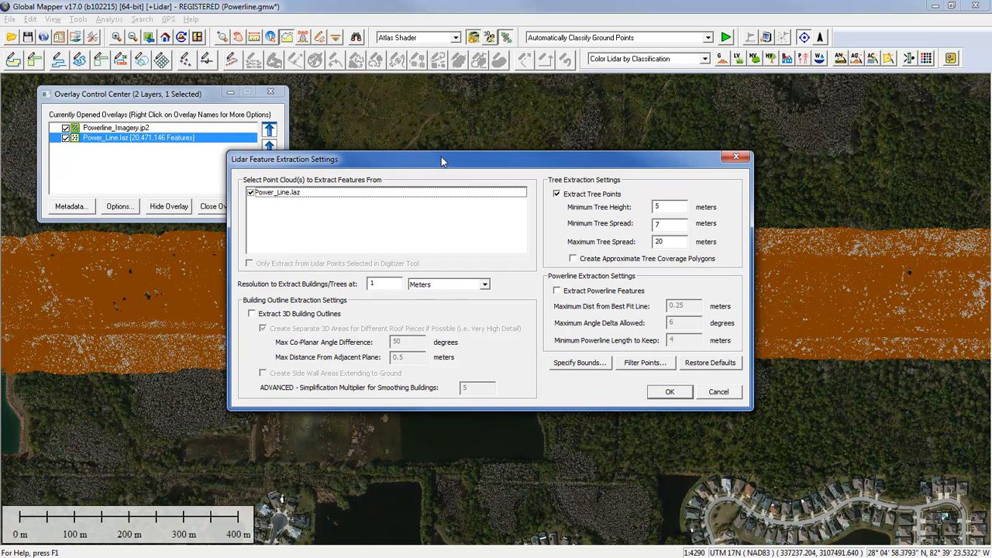
pyautogui.click(556, 194)
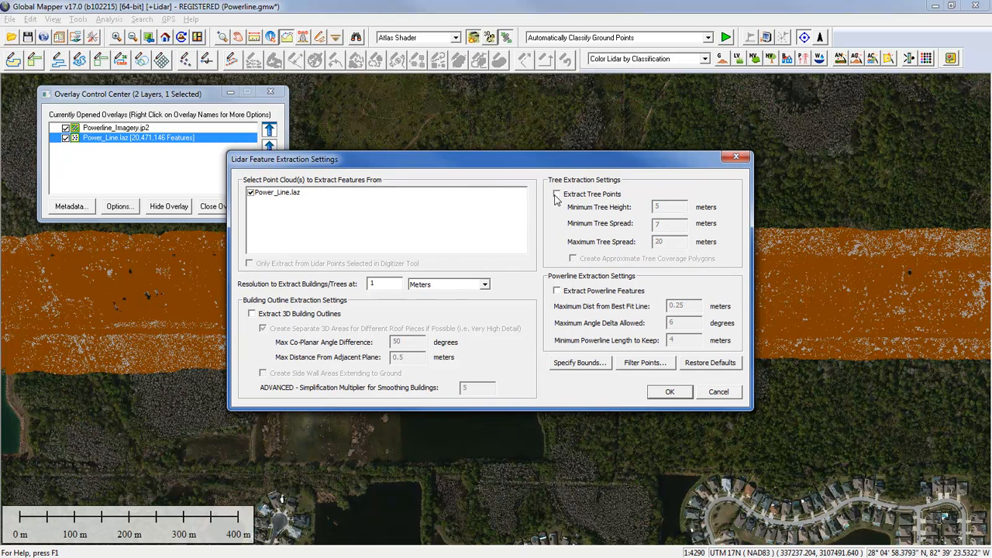
pyautogui.click(557, 292)
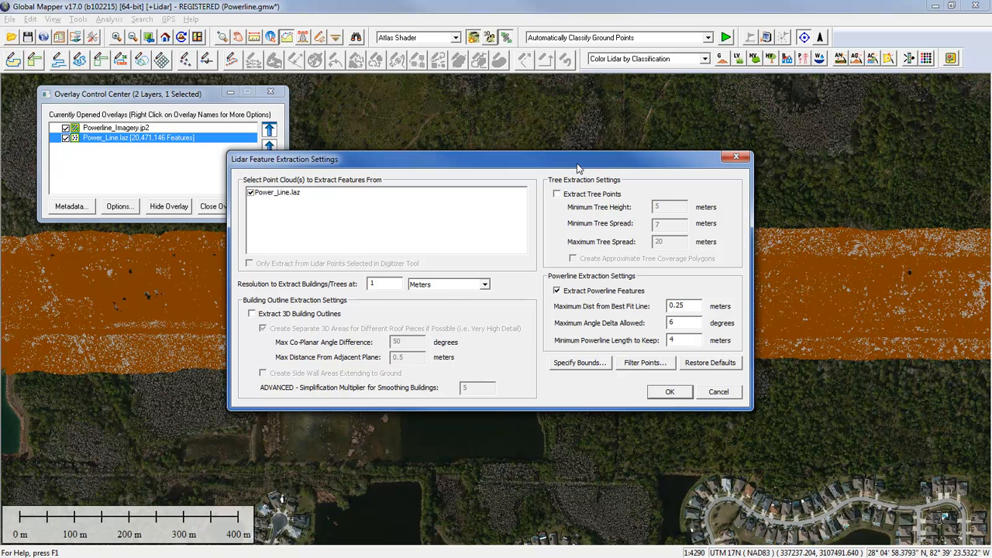
pyautogui.moveTo(578, 166); pyautogui.dragTo(367, 218)
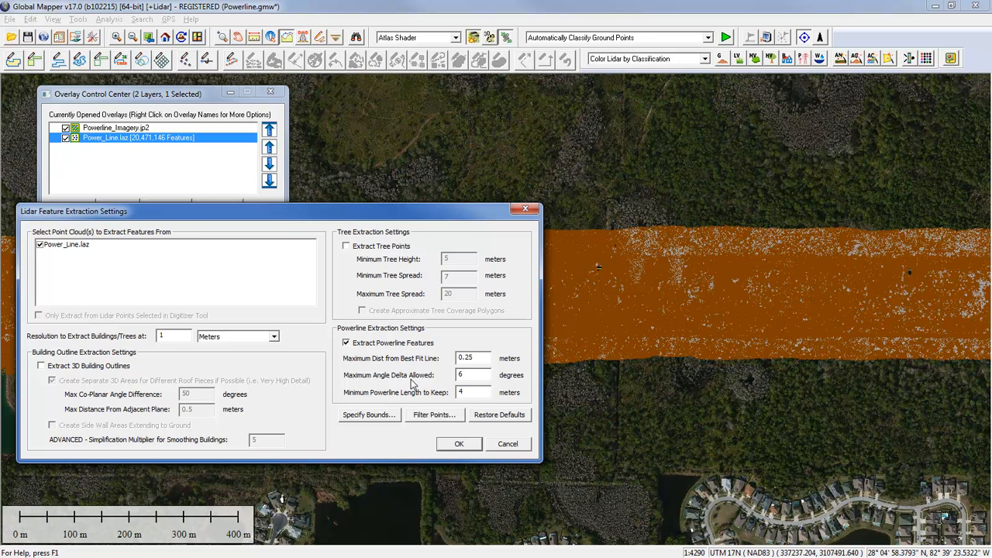
pyautogui.click(468, 377)
pyautogui.doubleClick(461, 391)
# Limit the extraction to a drawn box about 456 m wide and 599 m high across the powerline corridor, and extract the powerlines
pyautogui.click(356, 416)
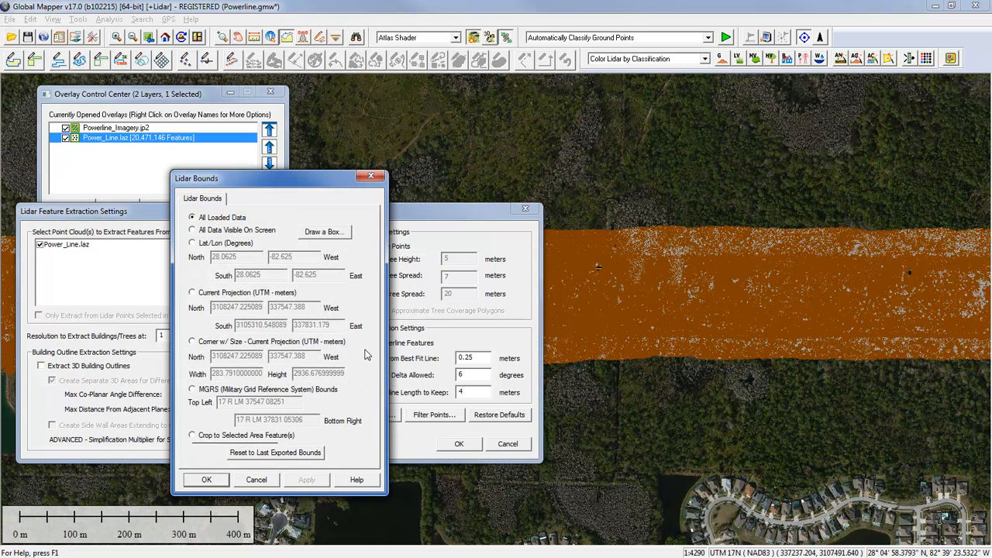
pyautogui.click(328, 231)
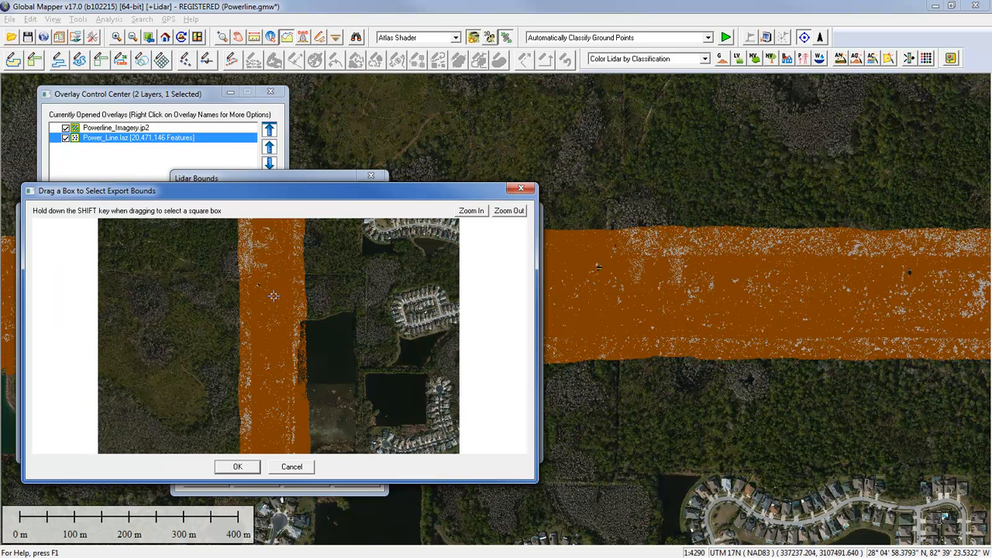
pyautogui.moveTo(216, 255); pyautogui.dragTo(340, 418)
pyautogui.click(235, 467)
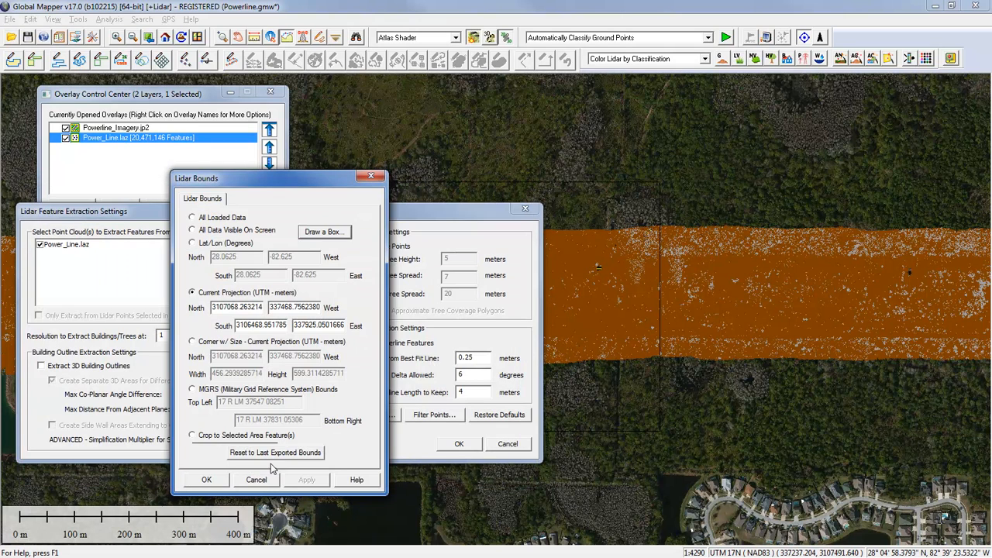
pyautogui.click(215, 480)
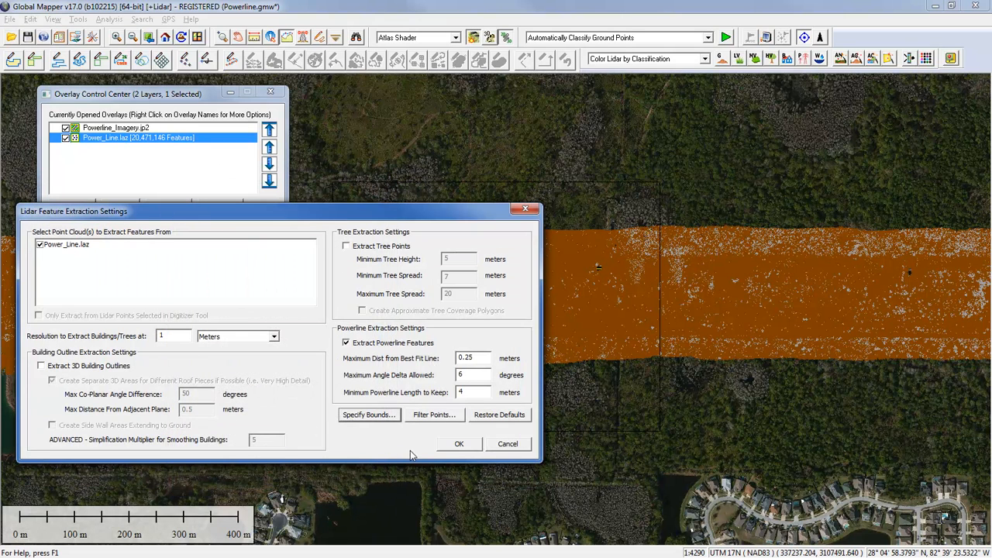
pyautogui.click(459, 444)
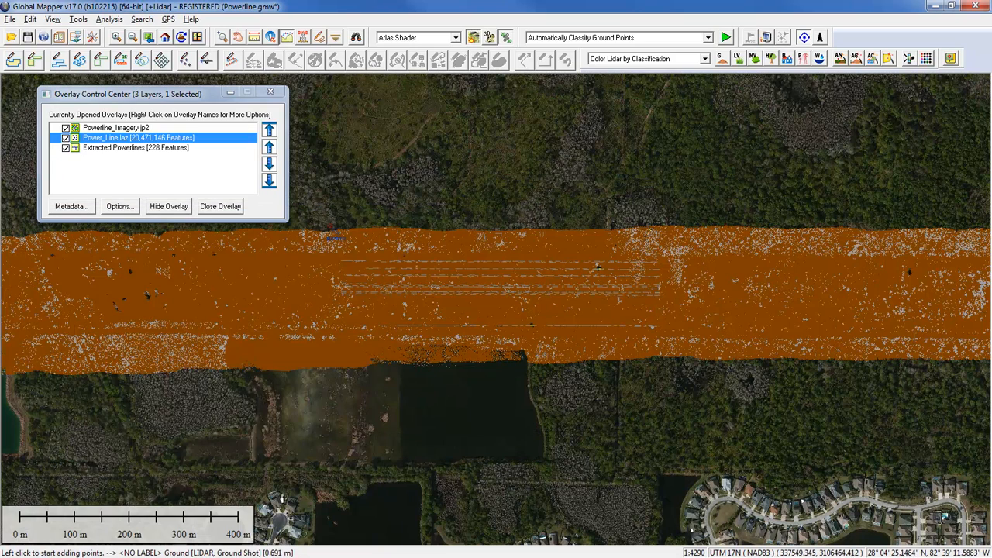
# Hide the Power_Line.laz layer and view the extracted powerlines over the imagery, first up close on the map and in 3D
pyautogui.click(65, 138)
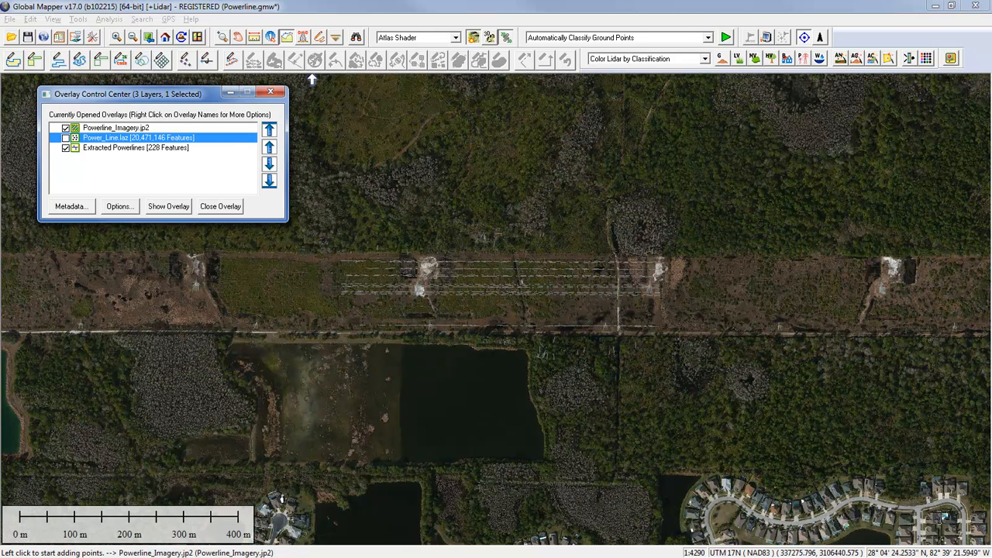
pyautogui.click(223, 37)
pyautogui.moveTo(398, 214); pyautogui.dragTo(596, 386)
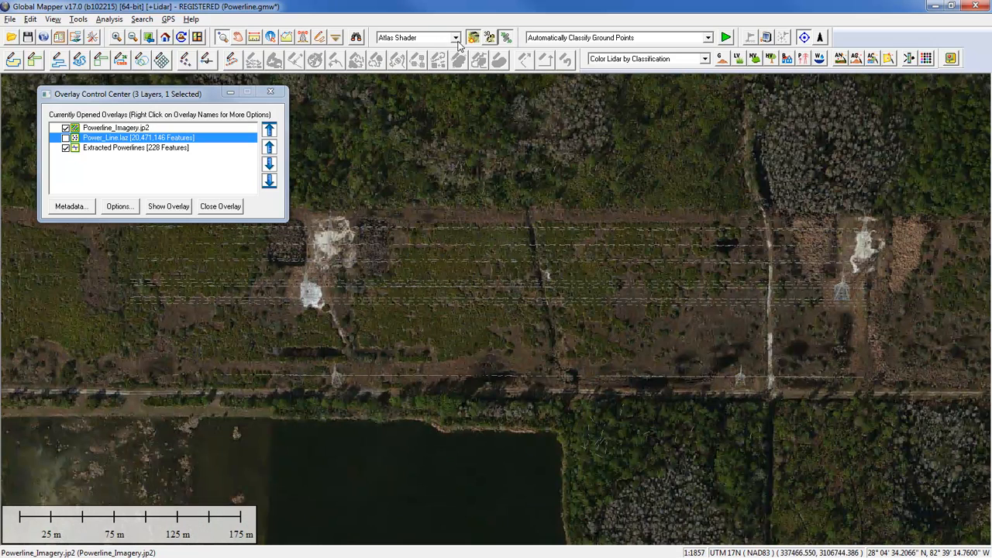
pyautogui.click(489, 37)
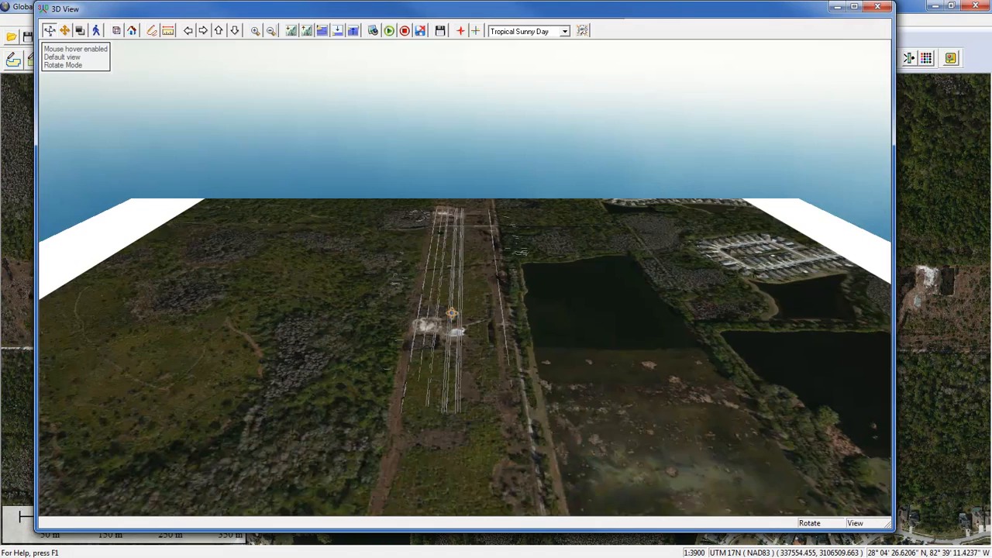
pyautogui.moveTo(464, 341); pyautogui.dragTo(450, 329)
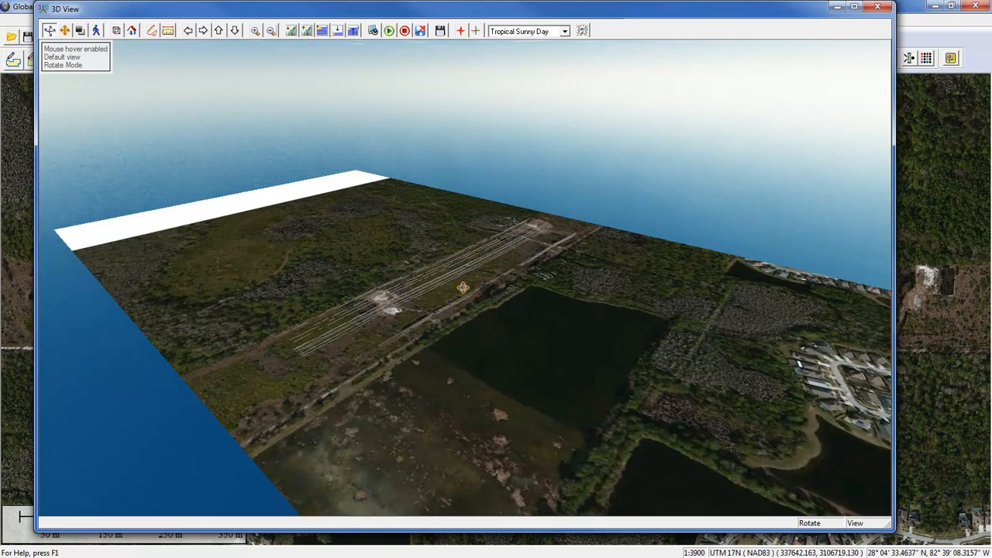
pyautogui.scroll(4, 462, 288)
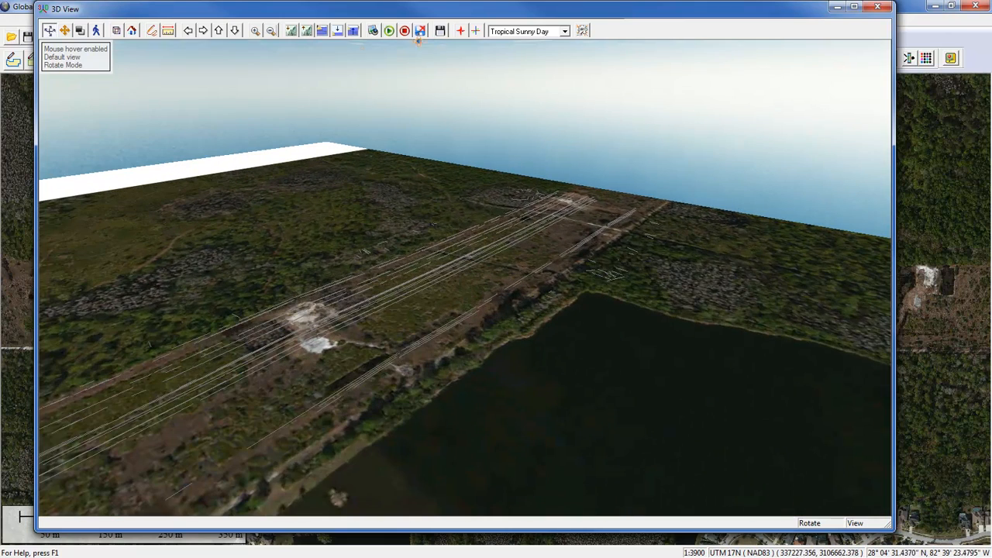
# Raise the 3D view's vertical exaggeration to 2.75 and inspect the extracted powerlines from both sides and along the corridor
pyautogui.click(307, 30)
pyautogui.click(307, 31)
pyautogui.click(307, 30)
pyautogui.moveTo(442, 349); pyautogui.dragTo(397, 346)
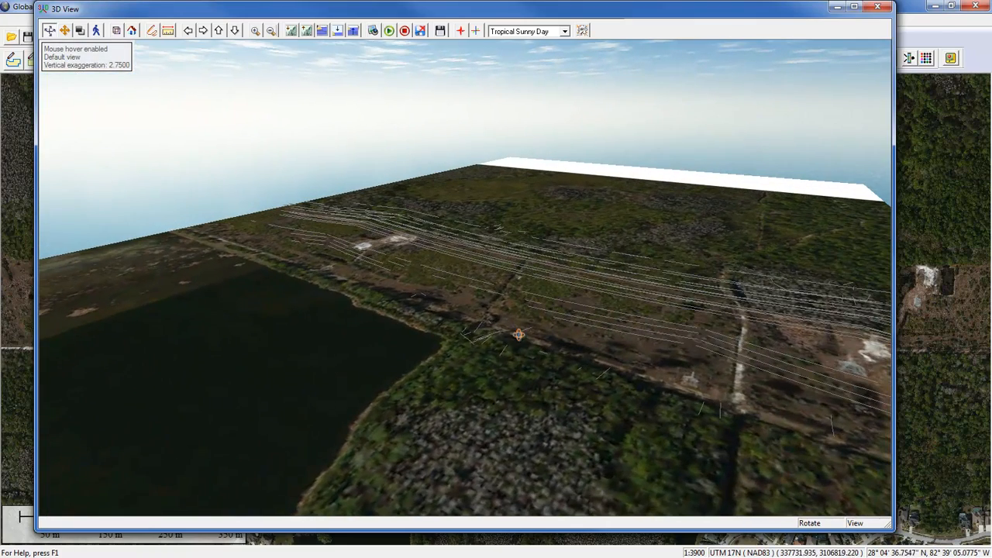
pyautogui.moveTo(553, 369); pyautogui.dragTo(504, 297)
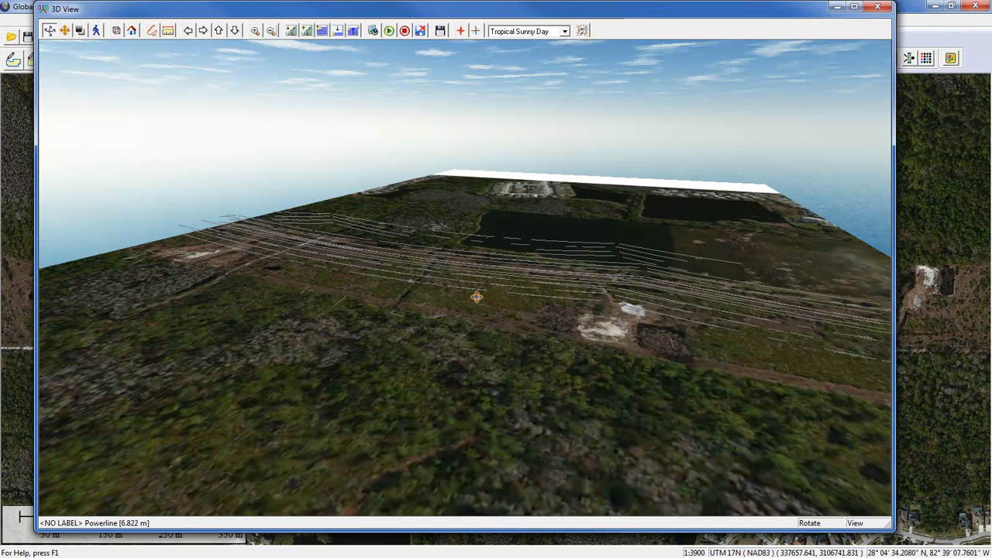
pyautogui.moveTo(474, 308); pyautogui.dragTo(541, 327)
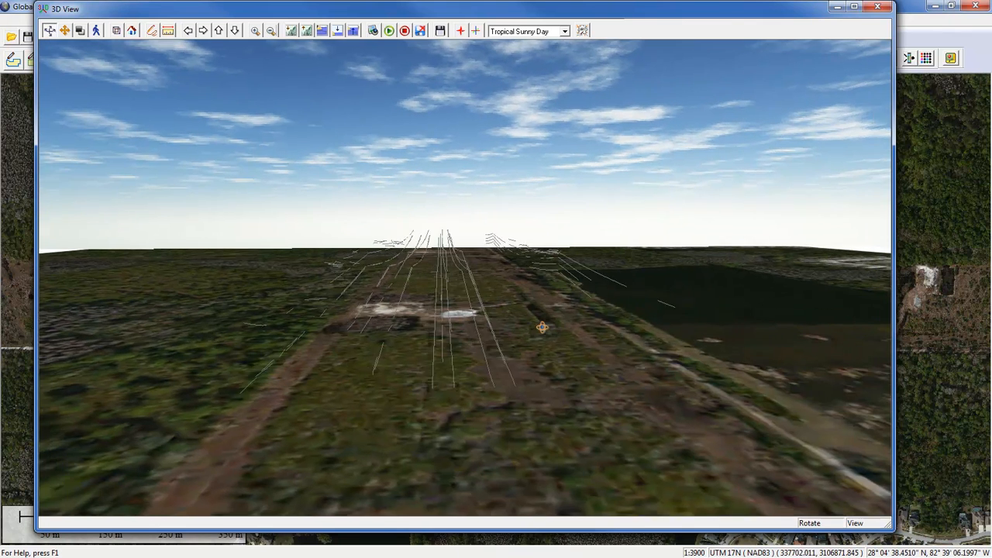
pyautogui.moveTo(468, 314); pyautogui.dragTo(483, 261)
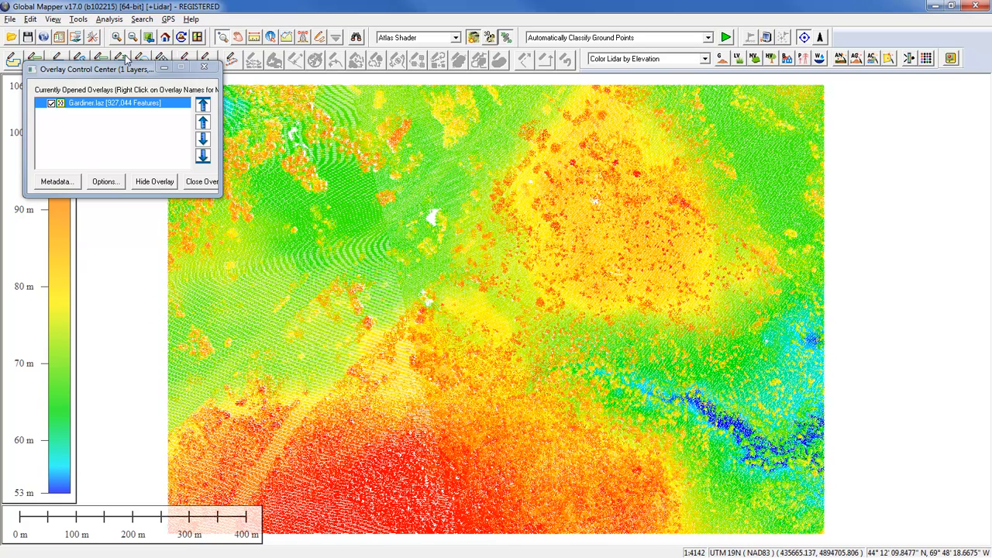
# Create an elevation grid named DTM from Gardiner.laz using Binning (Minimum Value - DTM), keeping automatic spacing at 2 times the point spacing
pyautogui.click(109, 19)
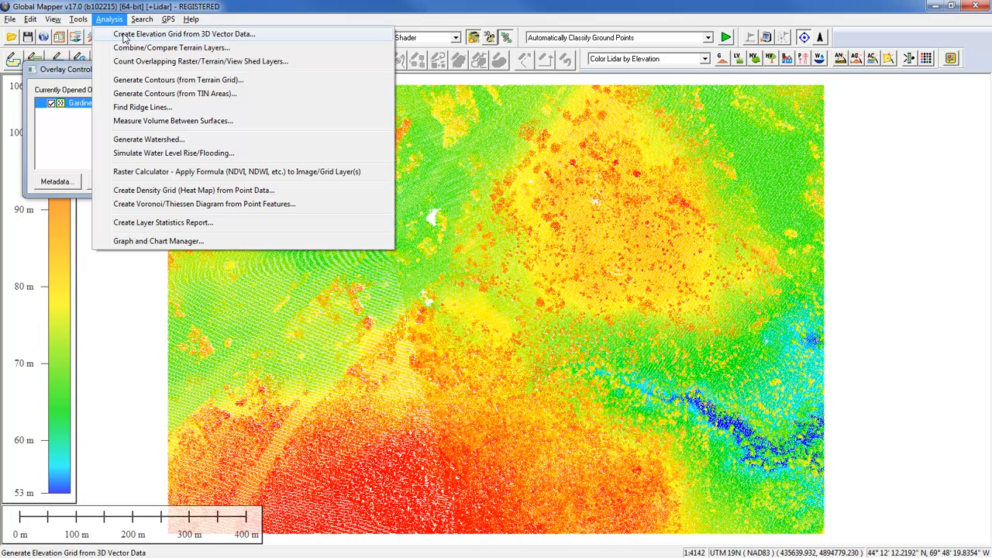
pyautogui.click(124, 35)
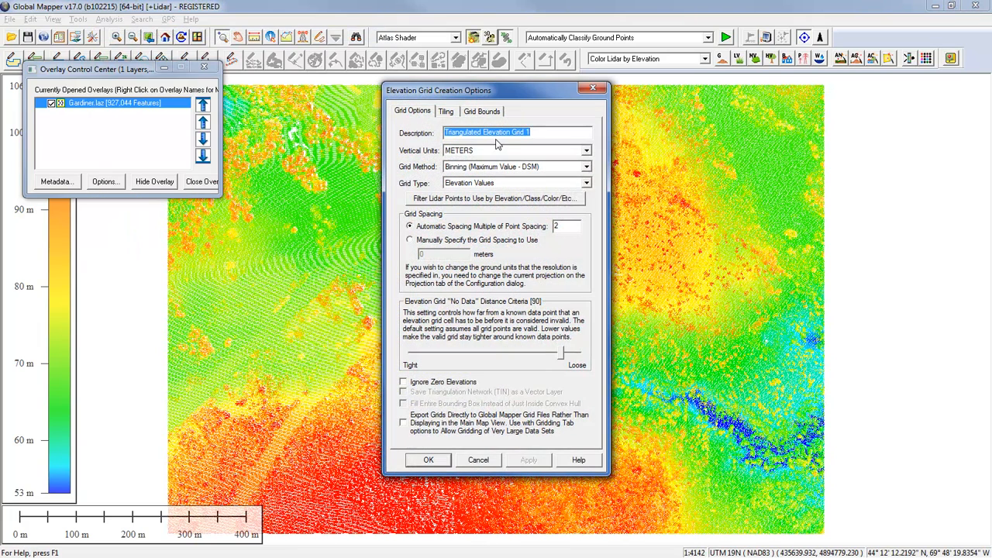
pyautogui.click(471, 167)
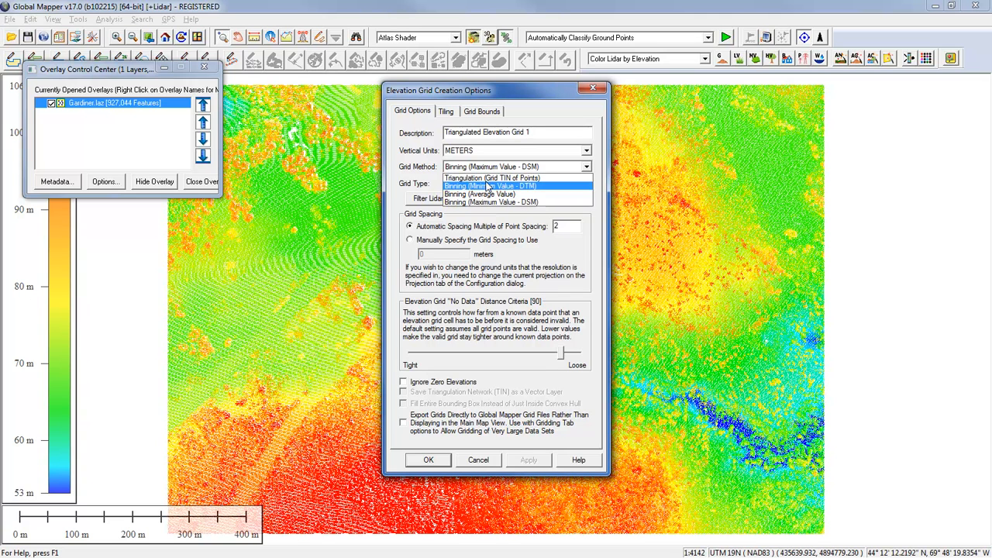
pyautogui.click(490, 186)
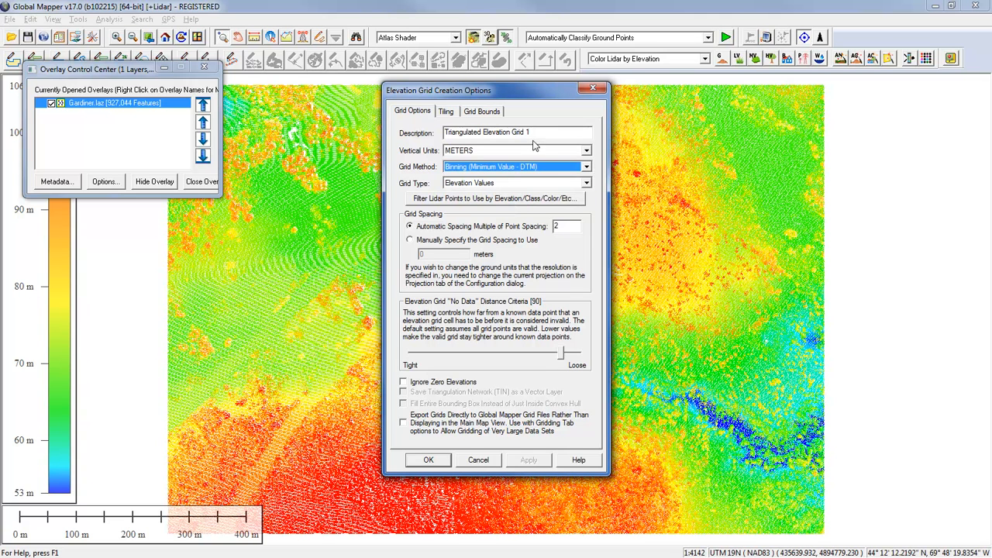
pyautogui.moveTo(534, 132); pyautogui.dragTo(432, 139)
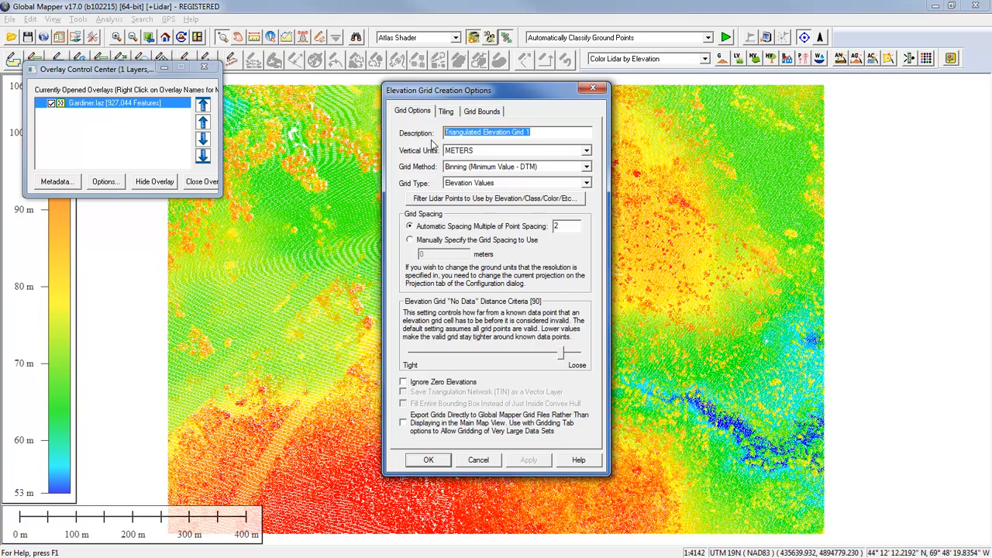
pyautogui.write('DTM')
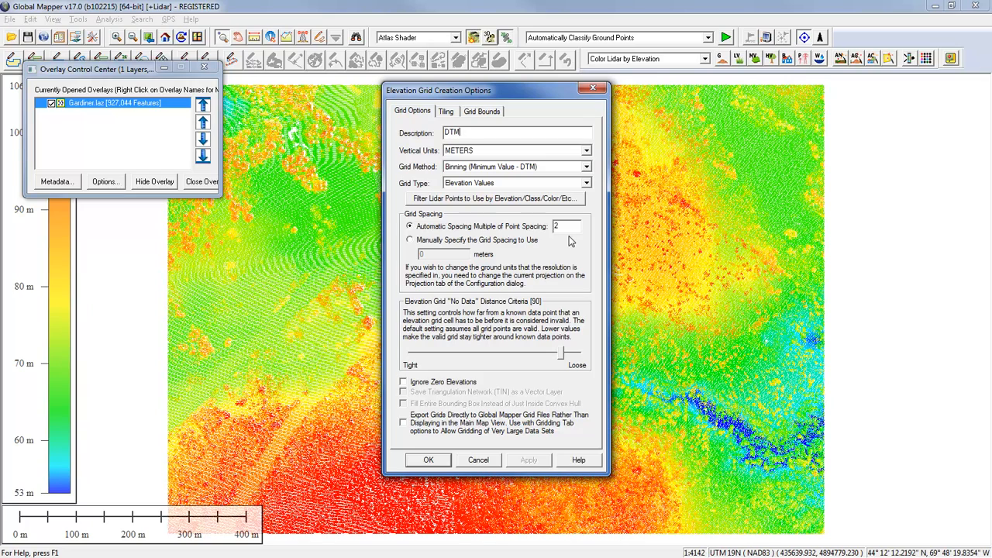
pyautogui.click(428, 461)
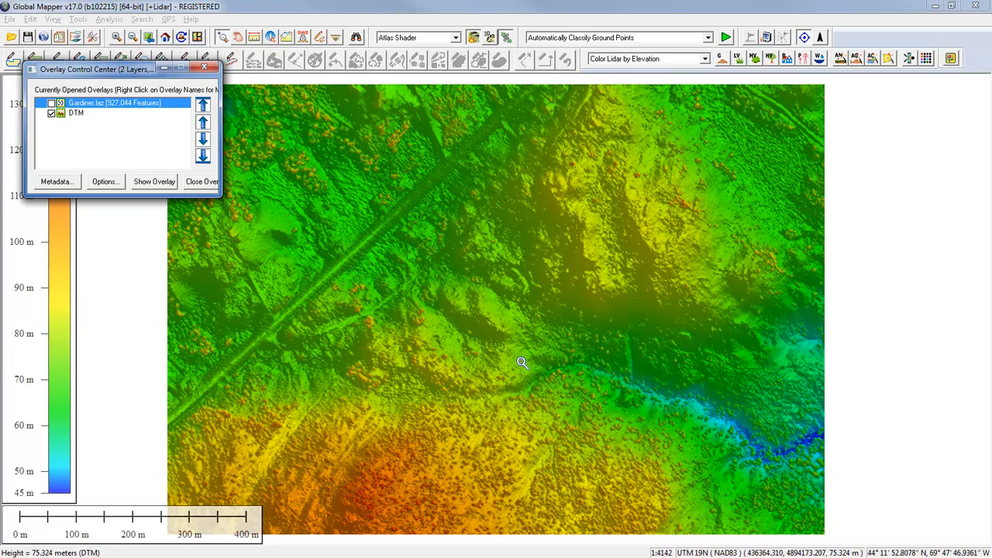
# With the DTM hidden and Gardiner.laz shown, create an elevation grid named DSM using Binning (Maximum Value - DSM) at 2 times point spacing
pyautogui.click(52, 113)
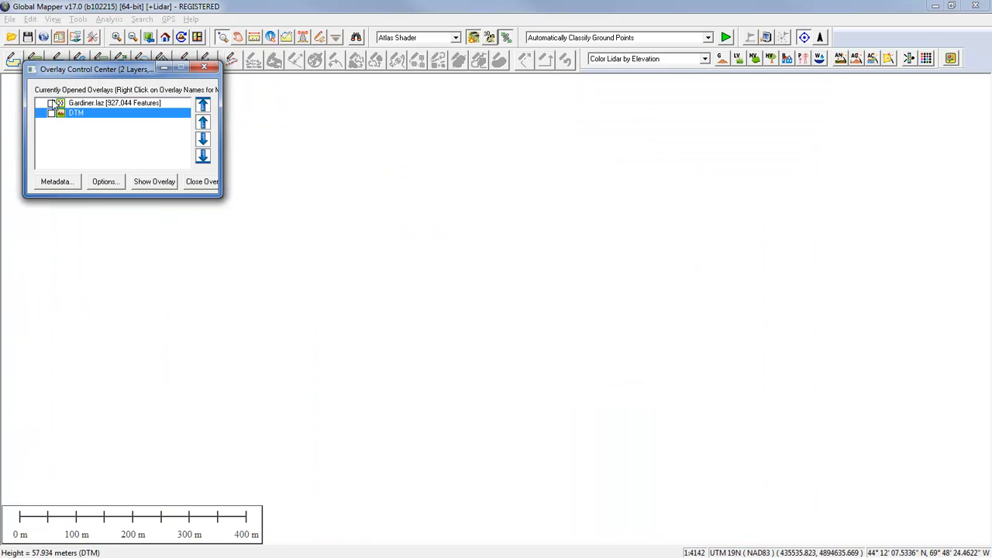
pyautogui.click(51, 103)
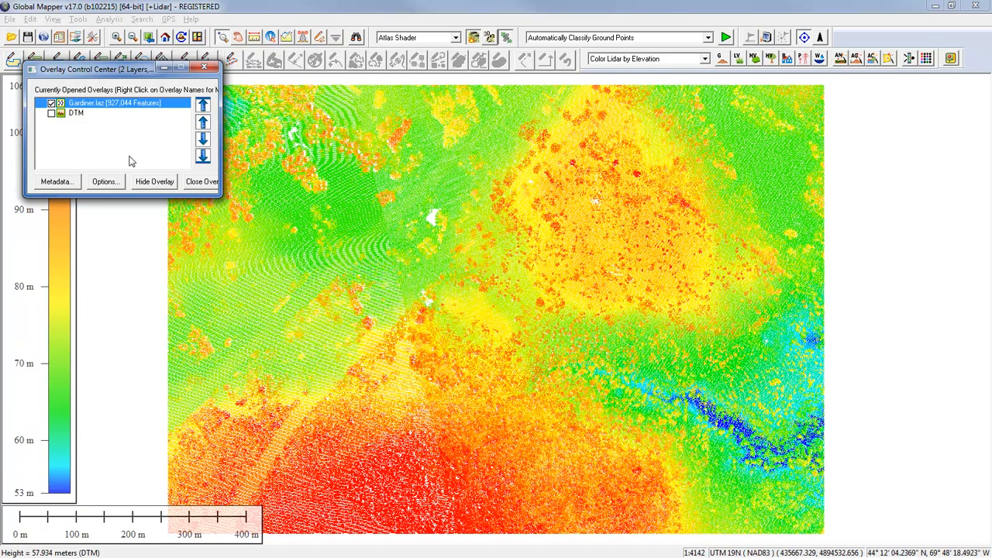
pyautogui.click(108, 19)
pyautogui.click(116, 35)
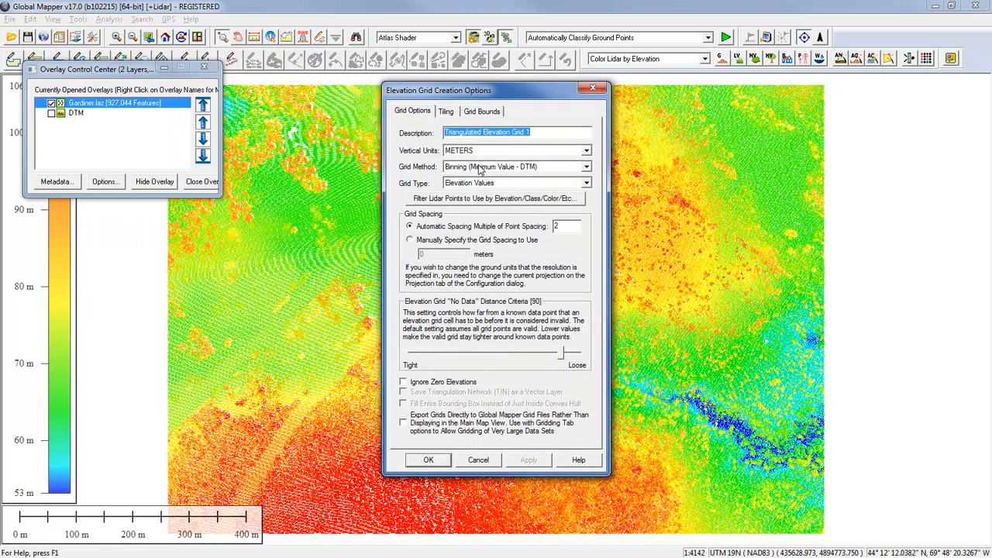
pyautogui.click(479, 170)
pyautogui.click(495, 203)
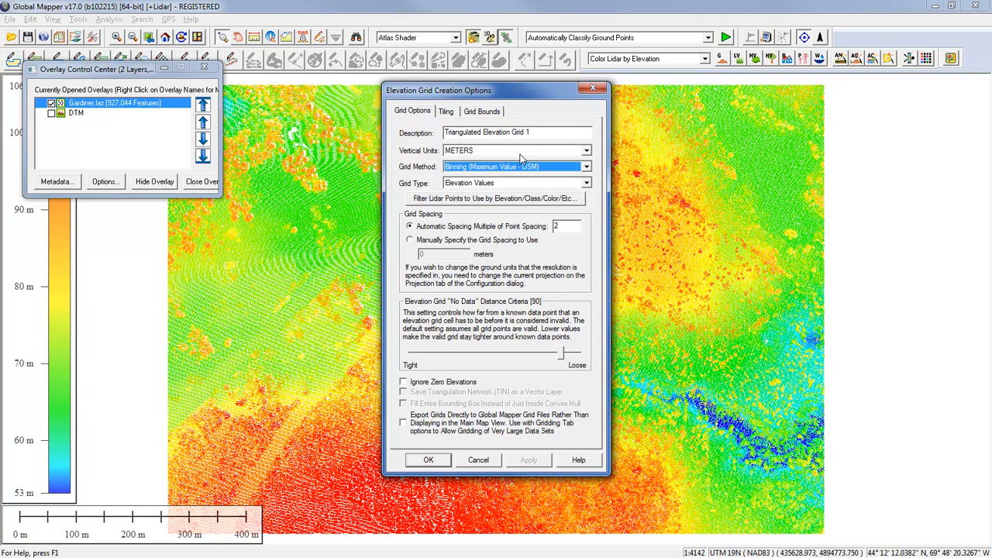
pyautogui.click(533, 134)
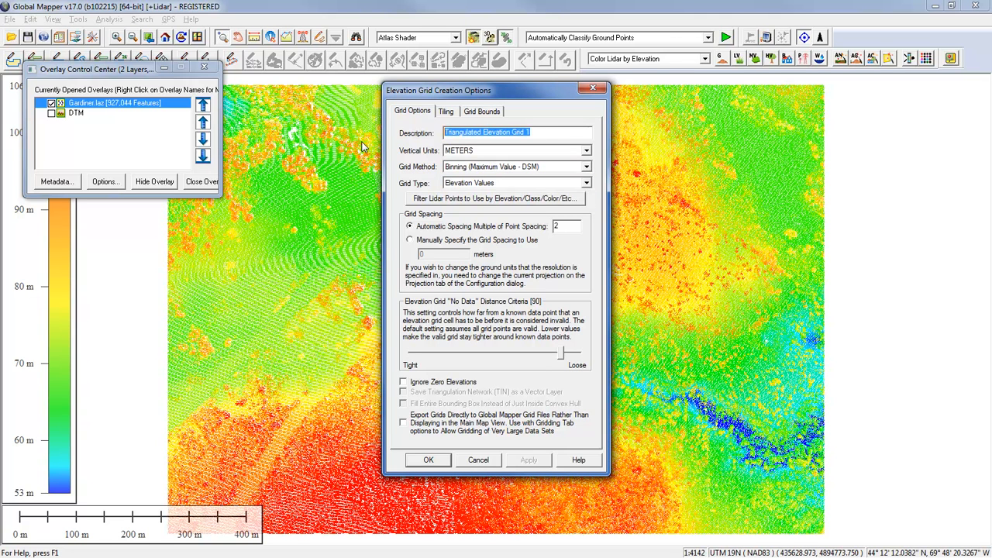
pyautogui.write('DSM')
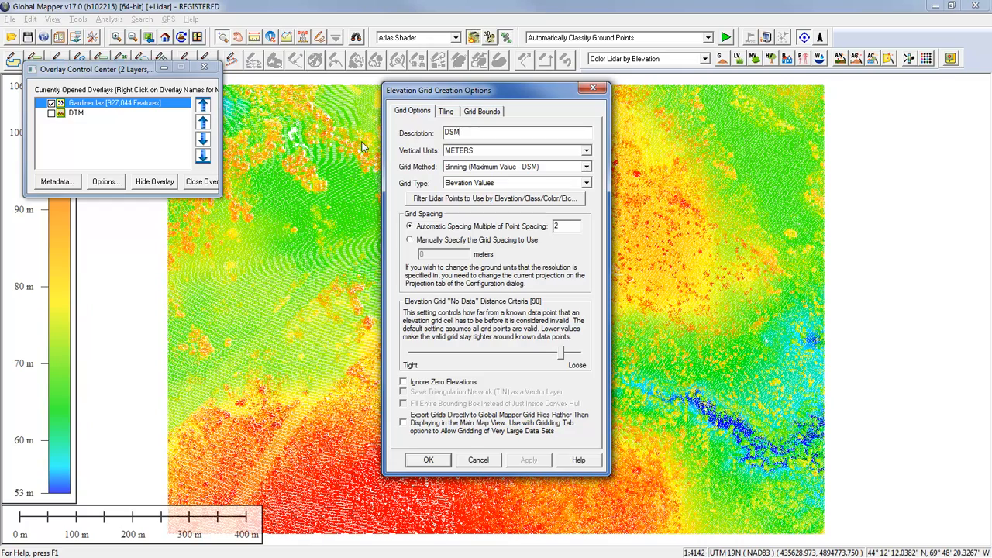
pyautogui.click(433, 461)
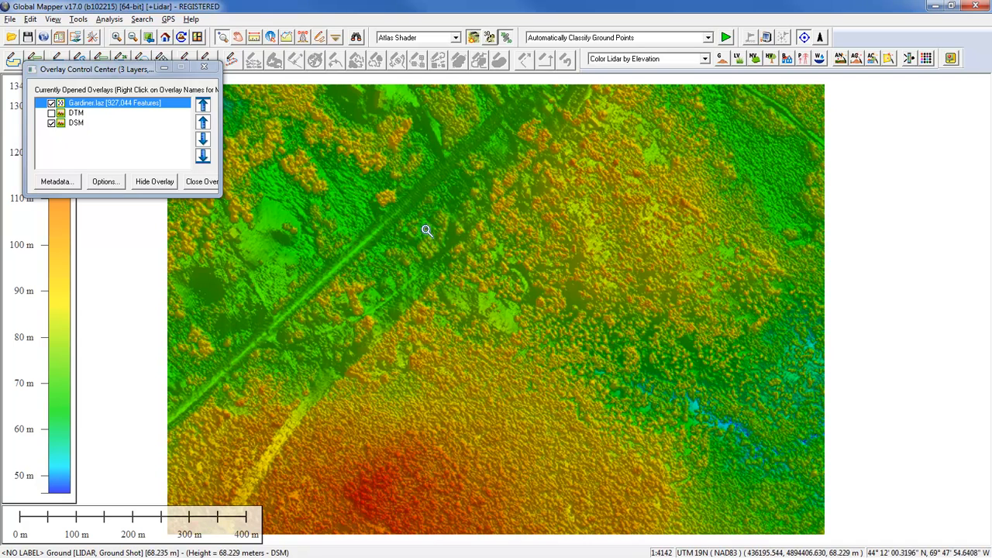
# Hide the Gardiner.laz points and show both the DTM and DSM grids
pyautogui.click(51, 113)
pyautogui.click(51, 103)
pyautogui.click(51, 123)
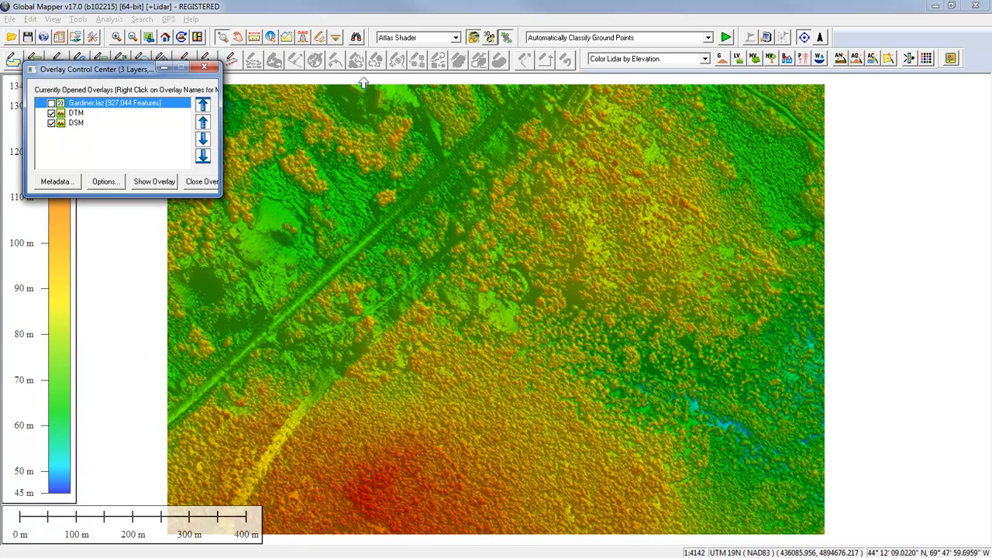
# Swipe the DSM layer down from the map's upper edge to compare it with the DTM beneath
pyautogui.click(335, 38)
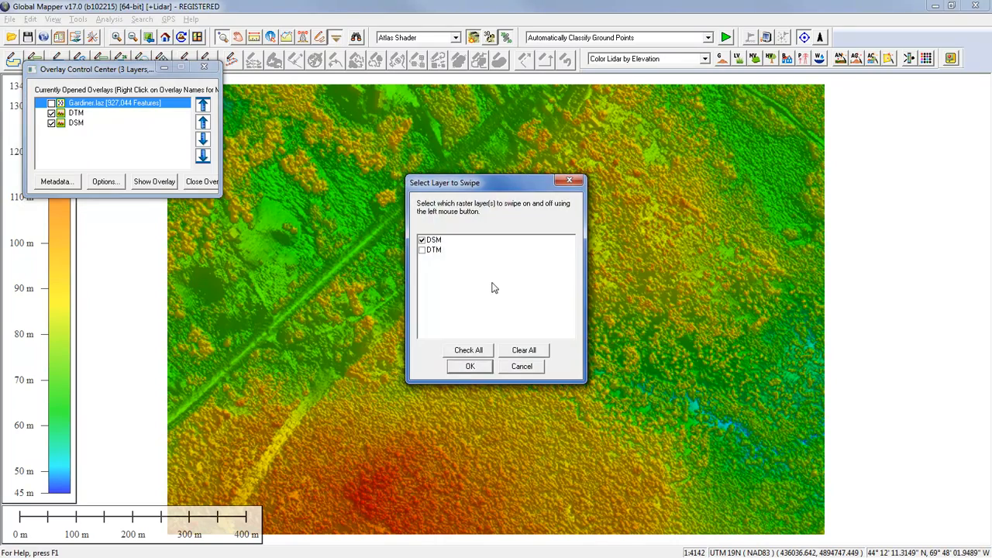
pyautogui.click(468, 369)
pyautogui.moveTo(455, 114); pyautogui.dragTo(466, 321)
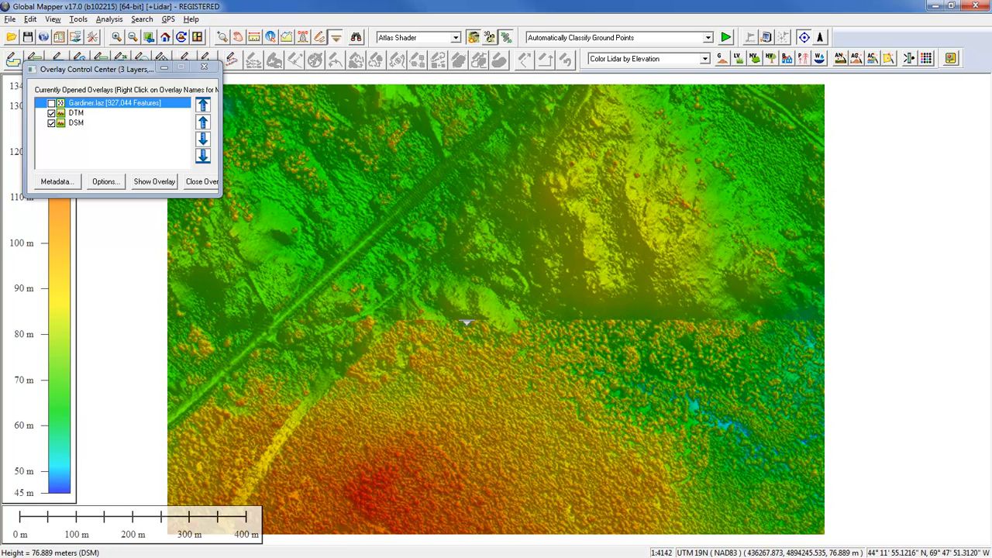
pyautogui.moveTo(466, 321)
pyautogui.mouseDown()
pyautogui.moveTo(473, 172)
pyautogui.moveTo(467, 320)
pyautogui.mouseUp()
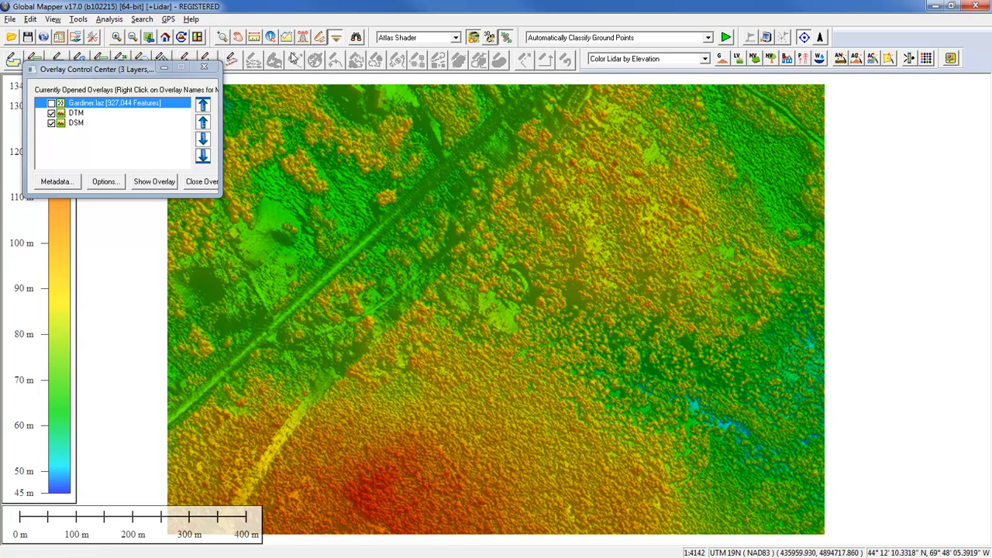
# Examine the DTM and DSM terrain along a path profile about 381 m long across the straight corridor, and close the profile
pyautogui.click(286, 37)
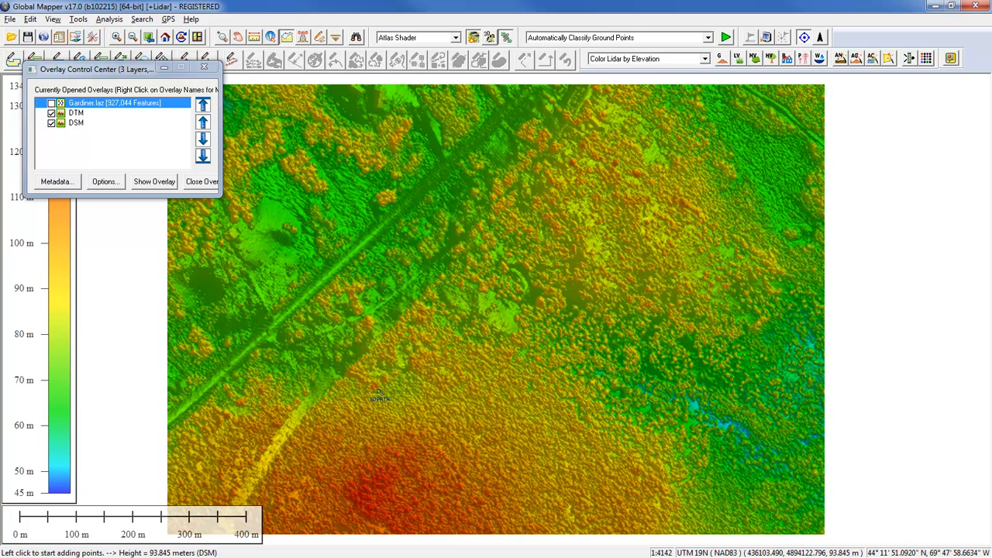
pyautogui.click(279, 234)
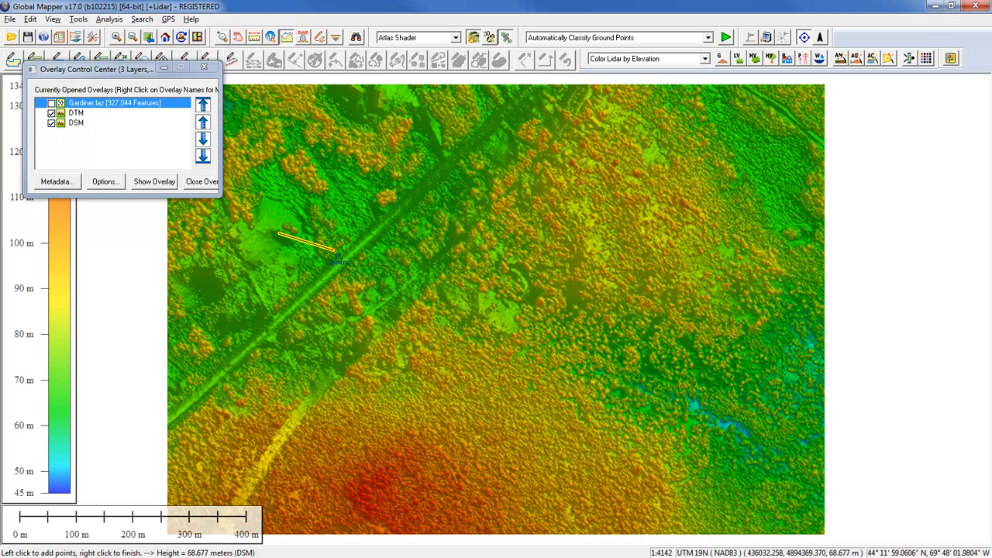
pyautogui.rightClick(489, 291)
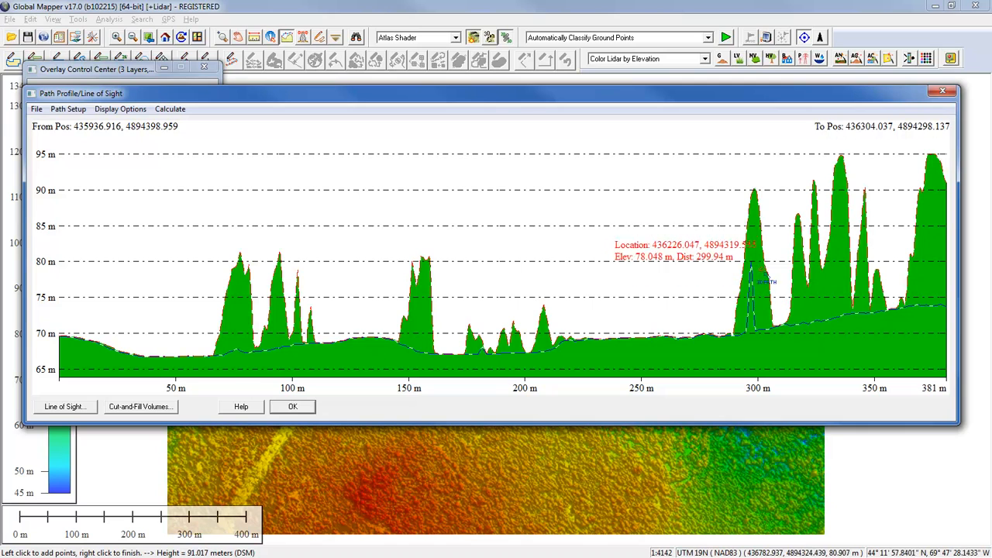
pyautogui.click(944, 92)
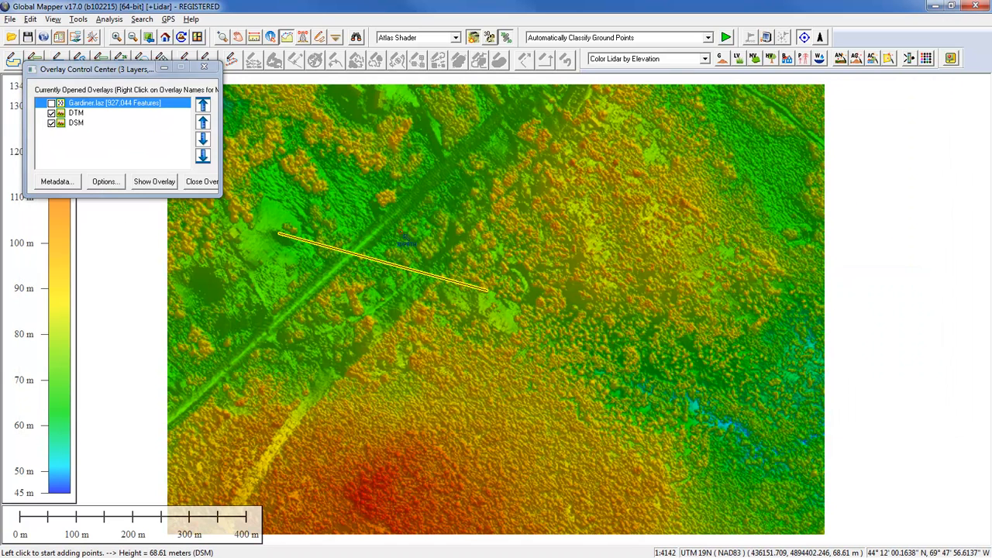
pyautogui.click(406, 238)
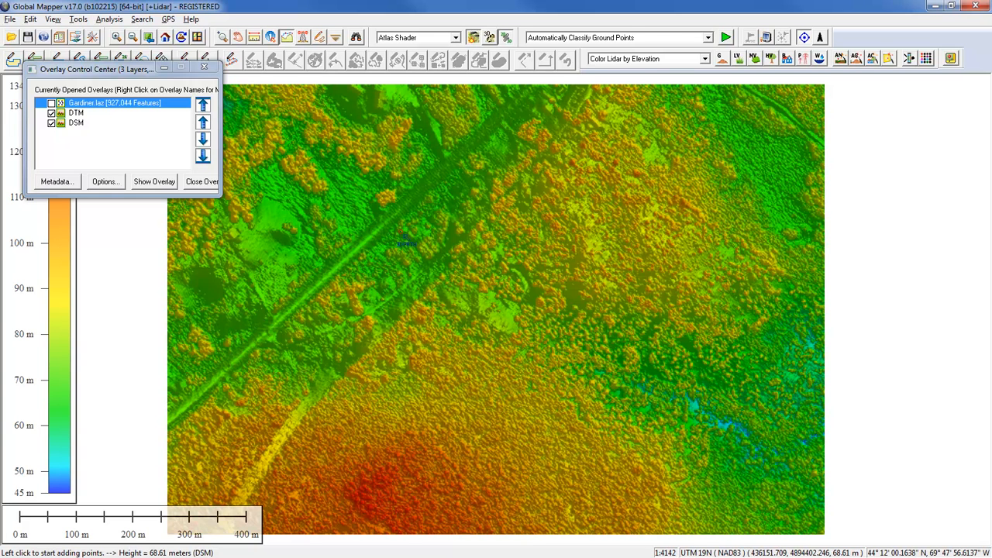